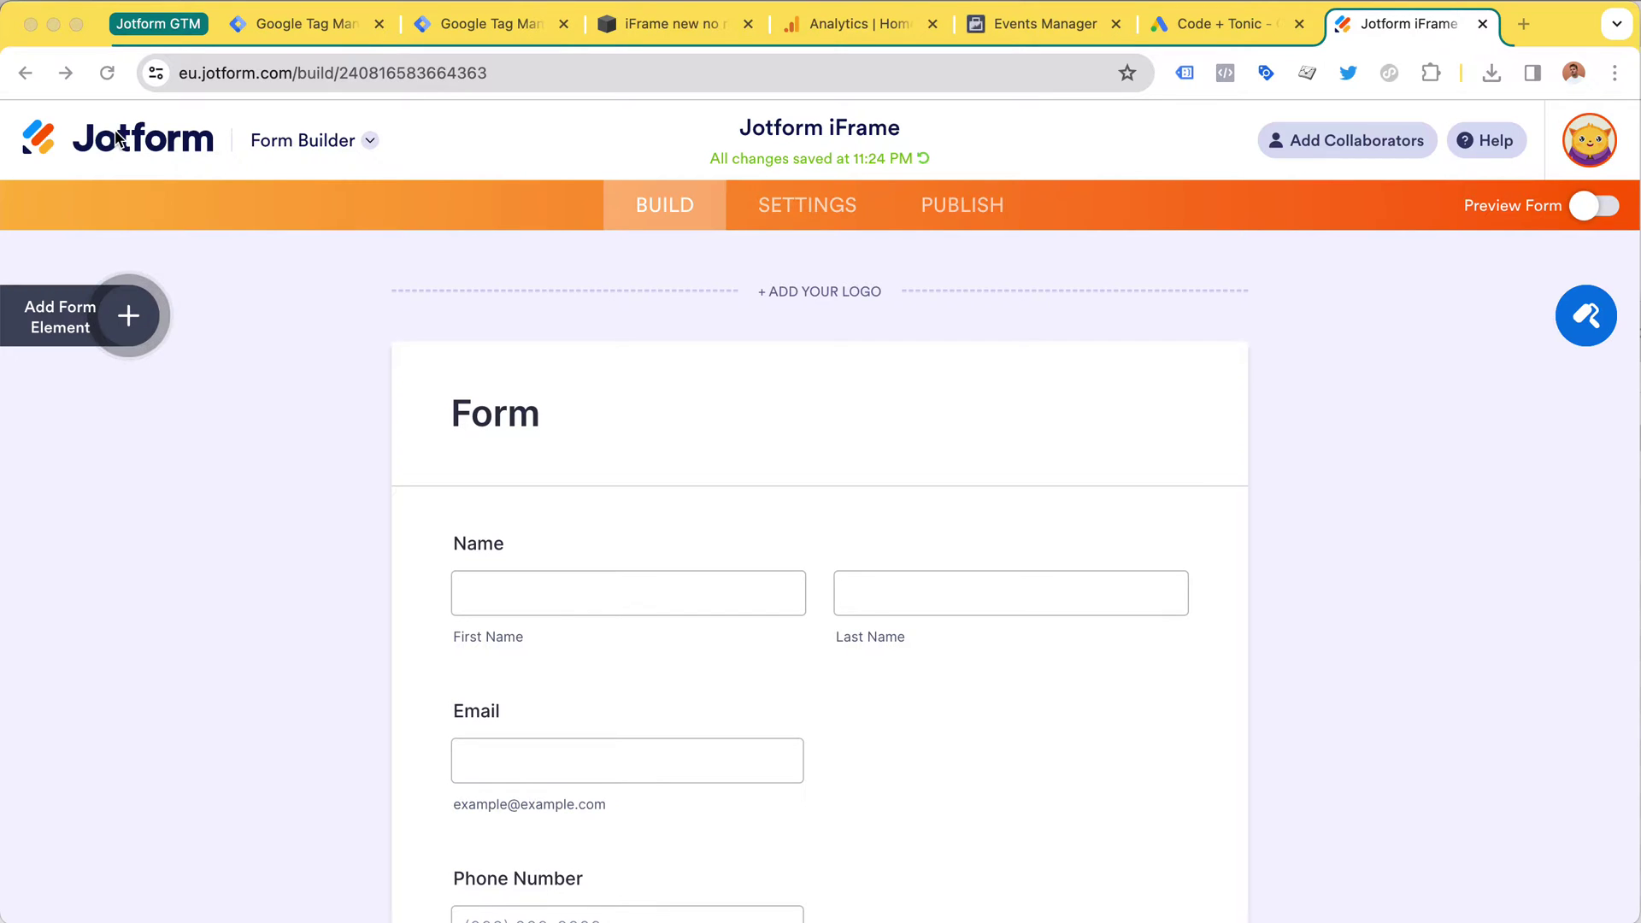
Open the iframe-no-redirect page and look through the embedded form from the Name fields down to the Submit button.
{"action": "left_click", "coordinate": [633, 23]}
{"action": "scroll", "coordinate": [450, 441], "scroll_direction": "up", "scroll_amount": 6}
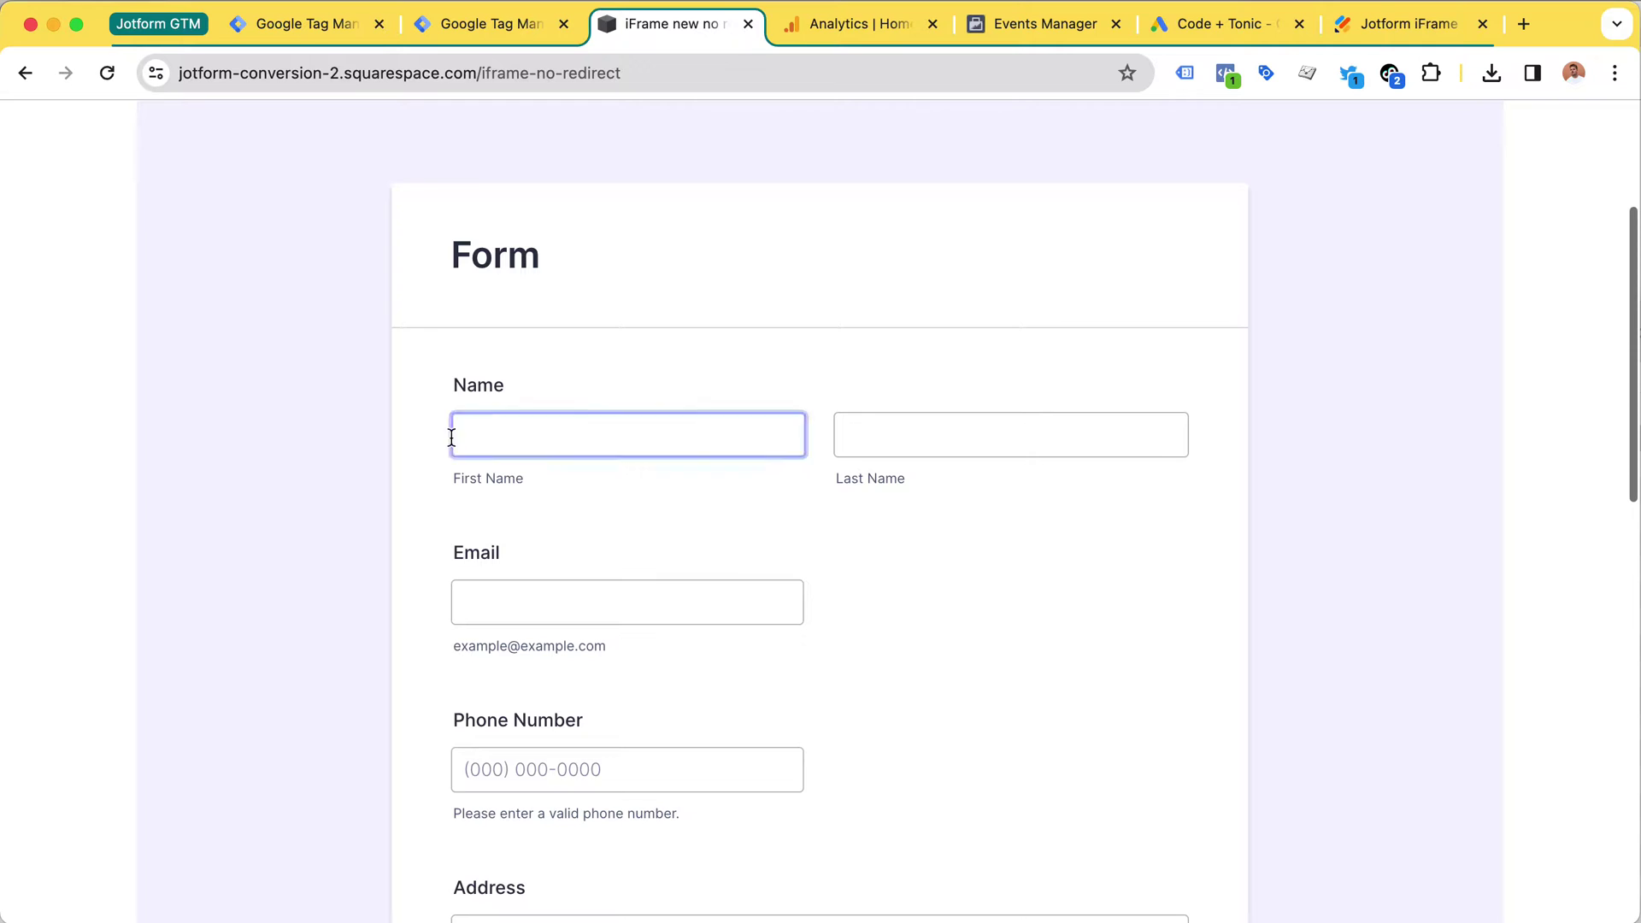
{"action": "scroll", "coordinate": [480, 245], "scroll_direction": "down", "scroll_amount": 4}
{"action": "scroll", "coordinate": [480, 246], "scroll_direction": "down", "scroll_amount": 3}
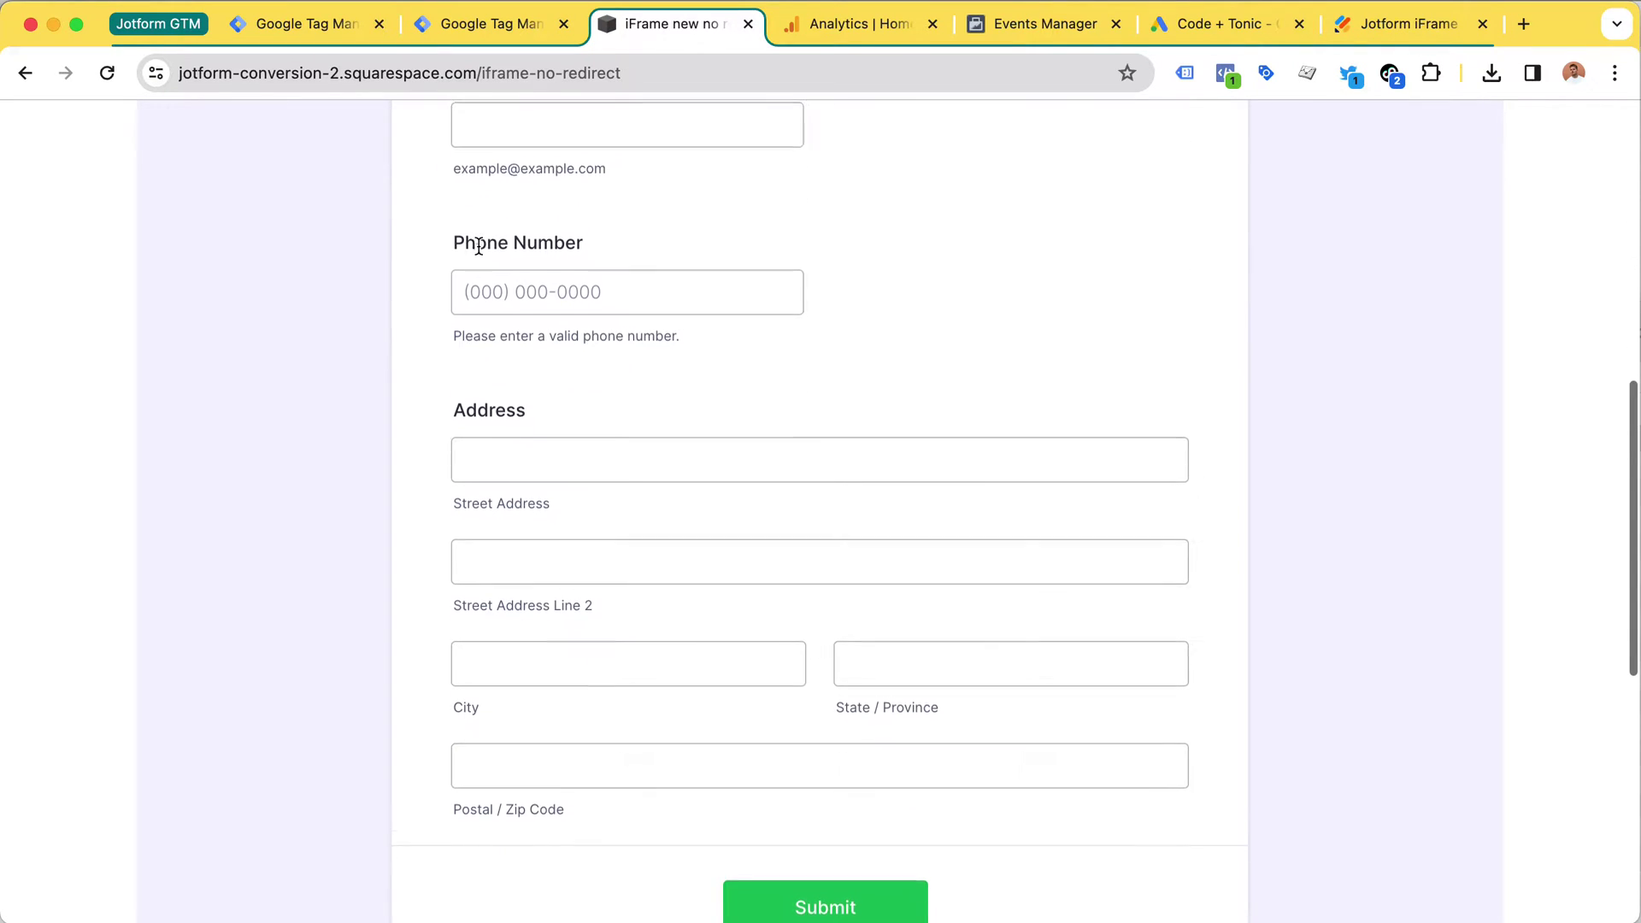
{"action": "left_click", "coordinate": [762, 573]}
{"action": "scroll", "coordinate": [743, 749], "scroll_direction": "down", "scroll_amount": 1}
{"action": "left_click", "coordinate": [743, 748]}
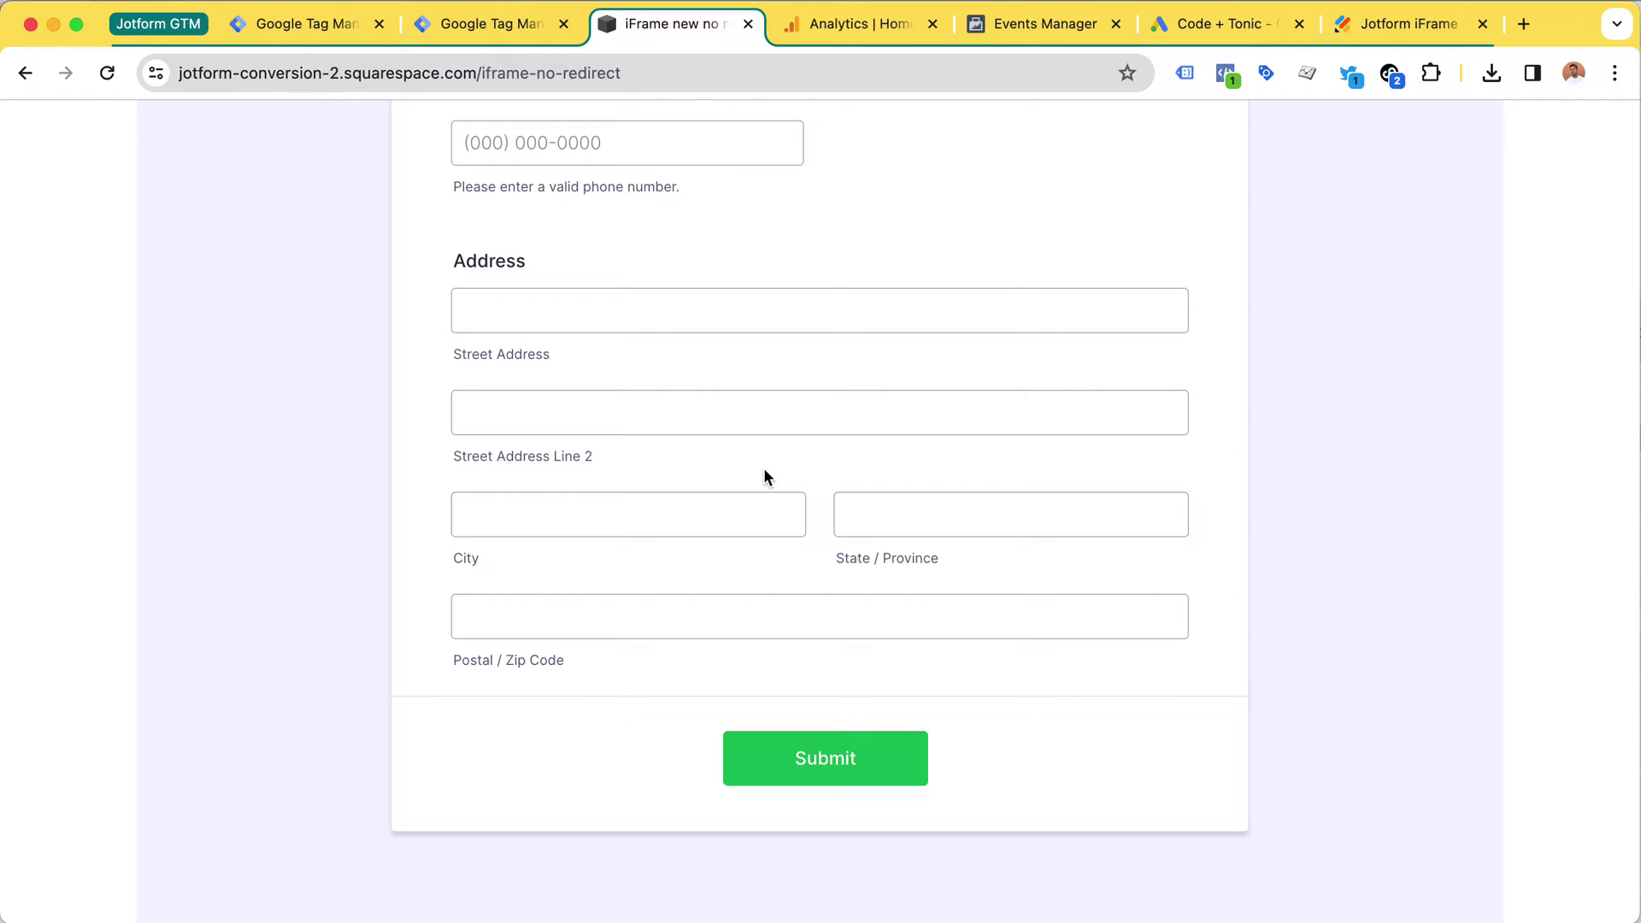
{"action": "left_click", "coordinate": [826, 761]}
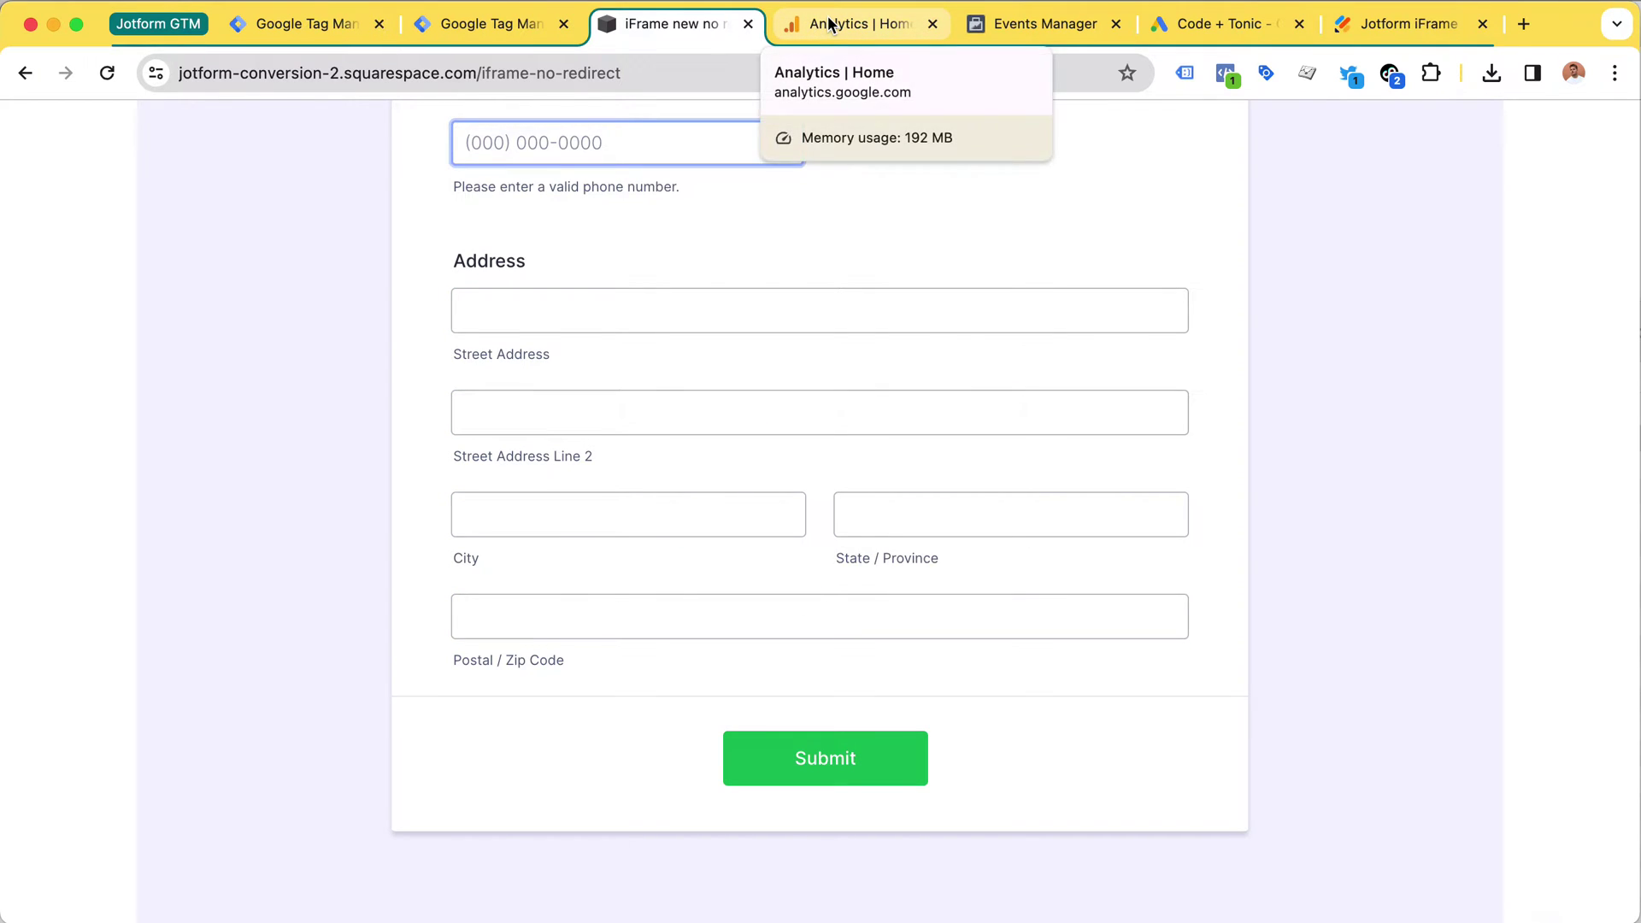
View the GA4 Test Account home, the test pixel in Meta Events Manager and the Google Ads conversion tag instructions.
{"action": "left_click", "coordinate": [829, 23]}
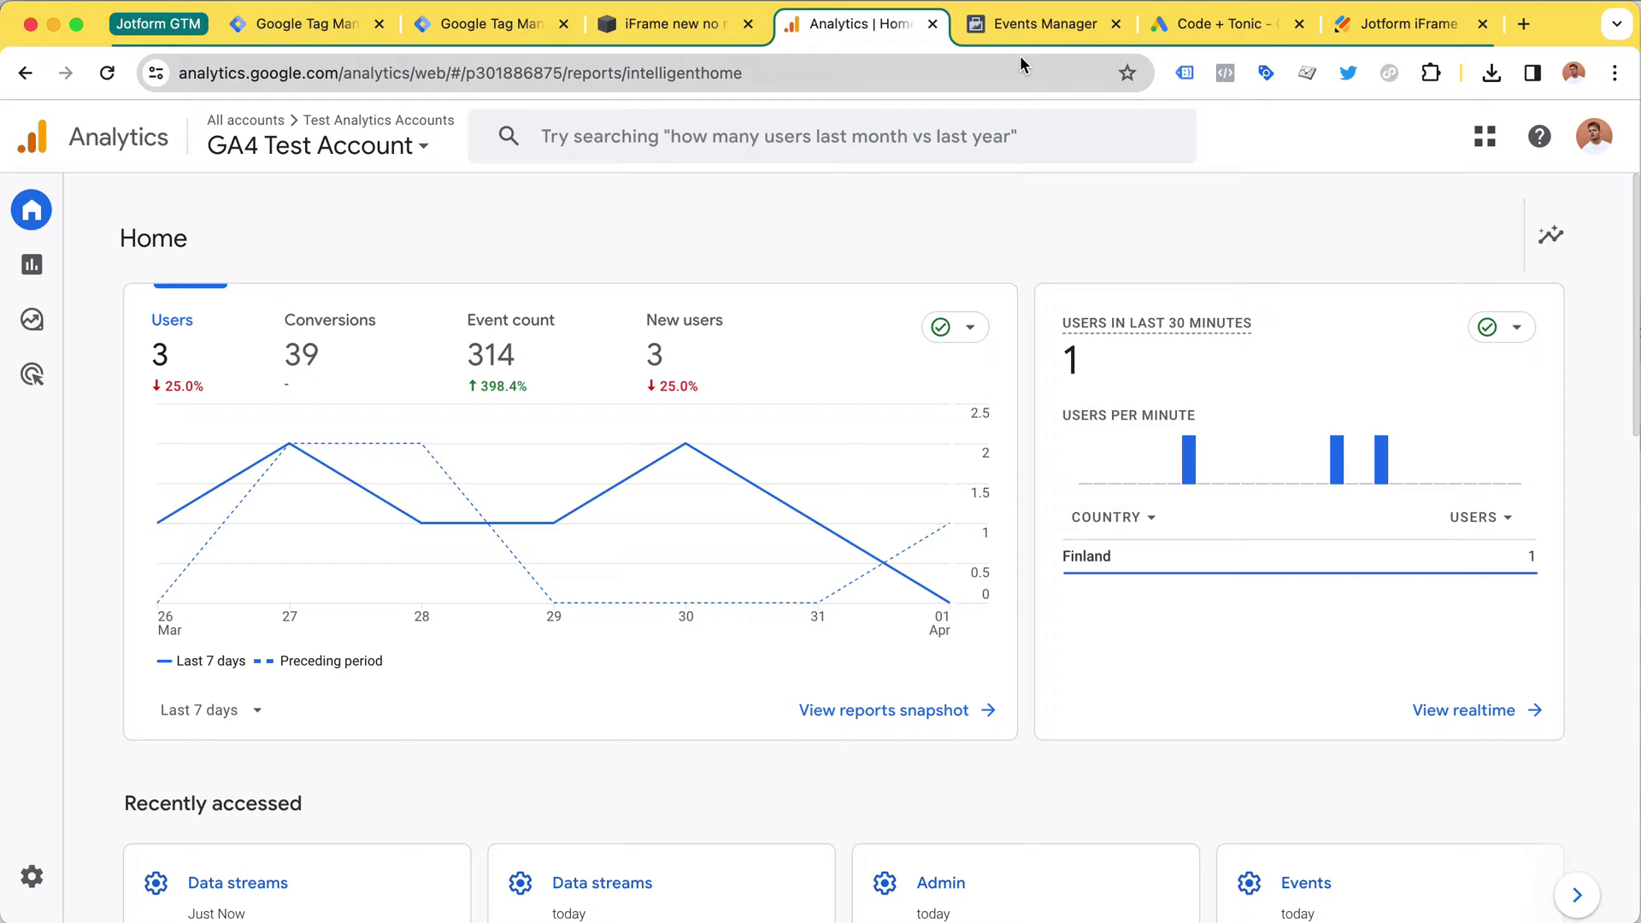
{"action": "left_click", "coordinate": [1075, 23]}
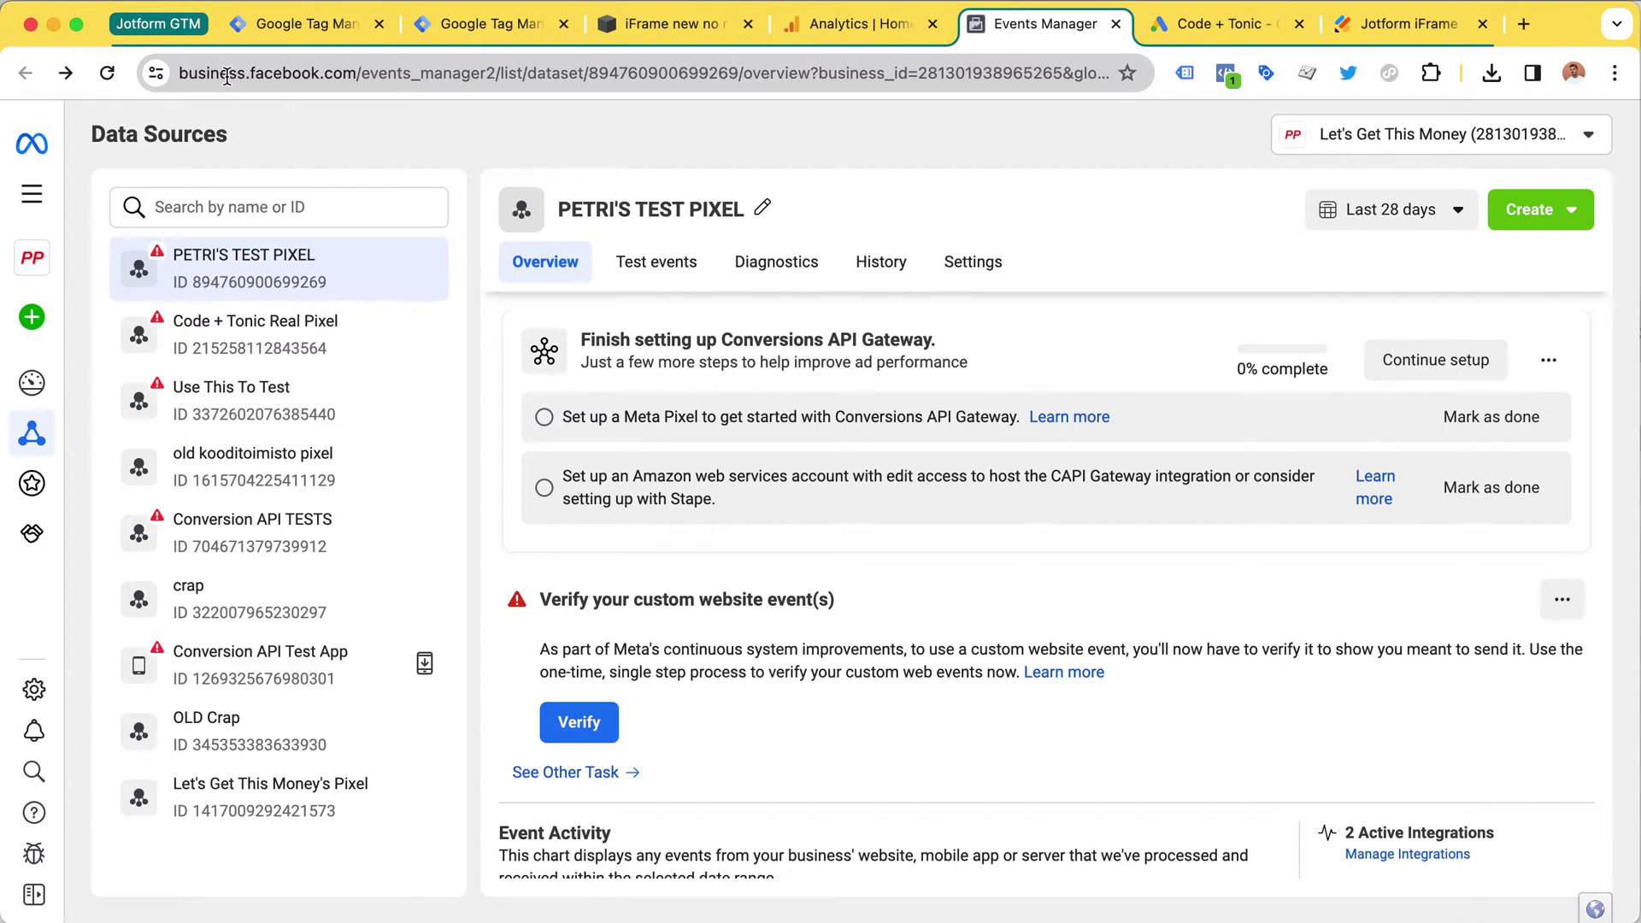
{"action": "left_click", "coordinate": [1236, 23]}
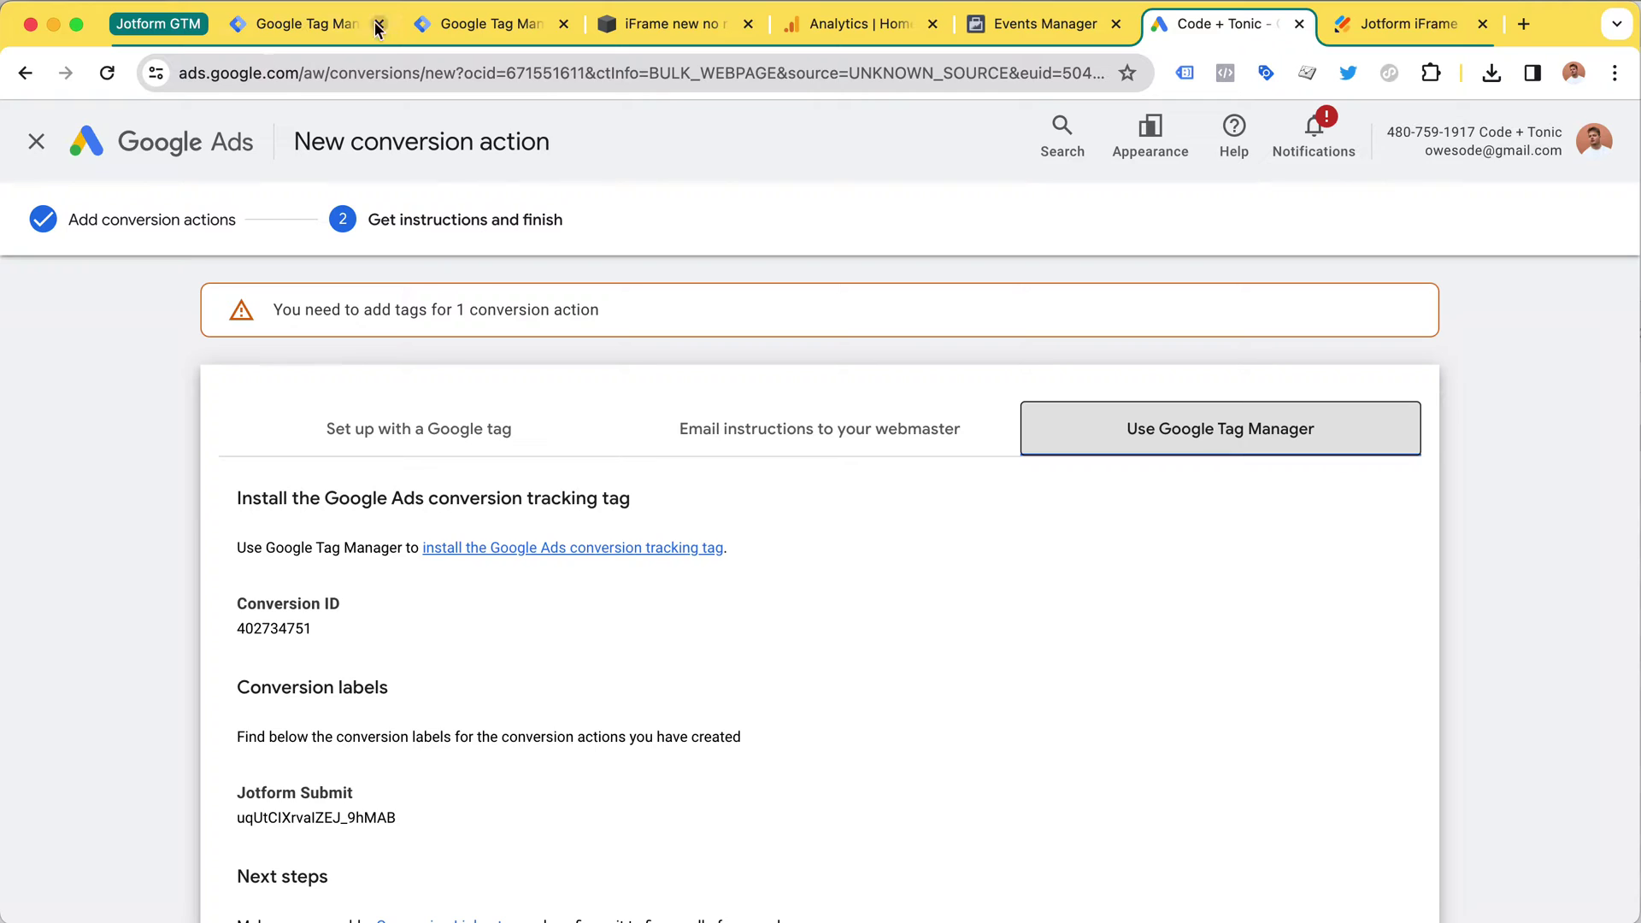
Return to the iframe-no-redirect page and inspect the embedded form's iframe element and its src address in the developer tools.
{"action": "left_click", "coordinate": [691, 24]}
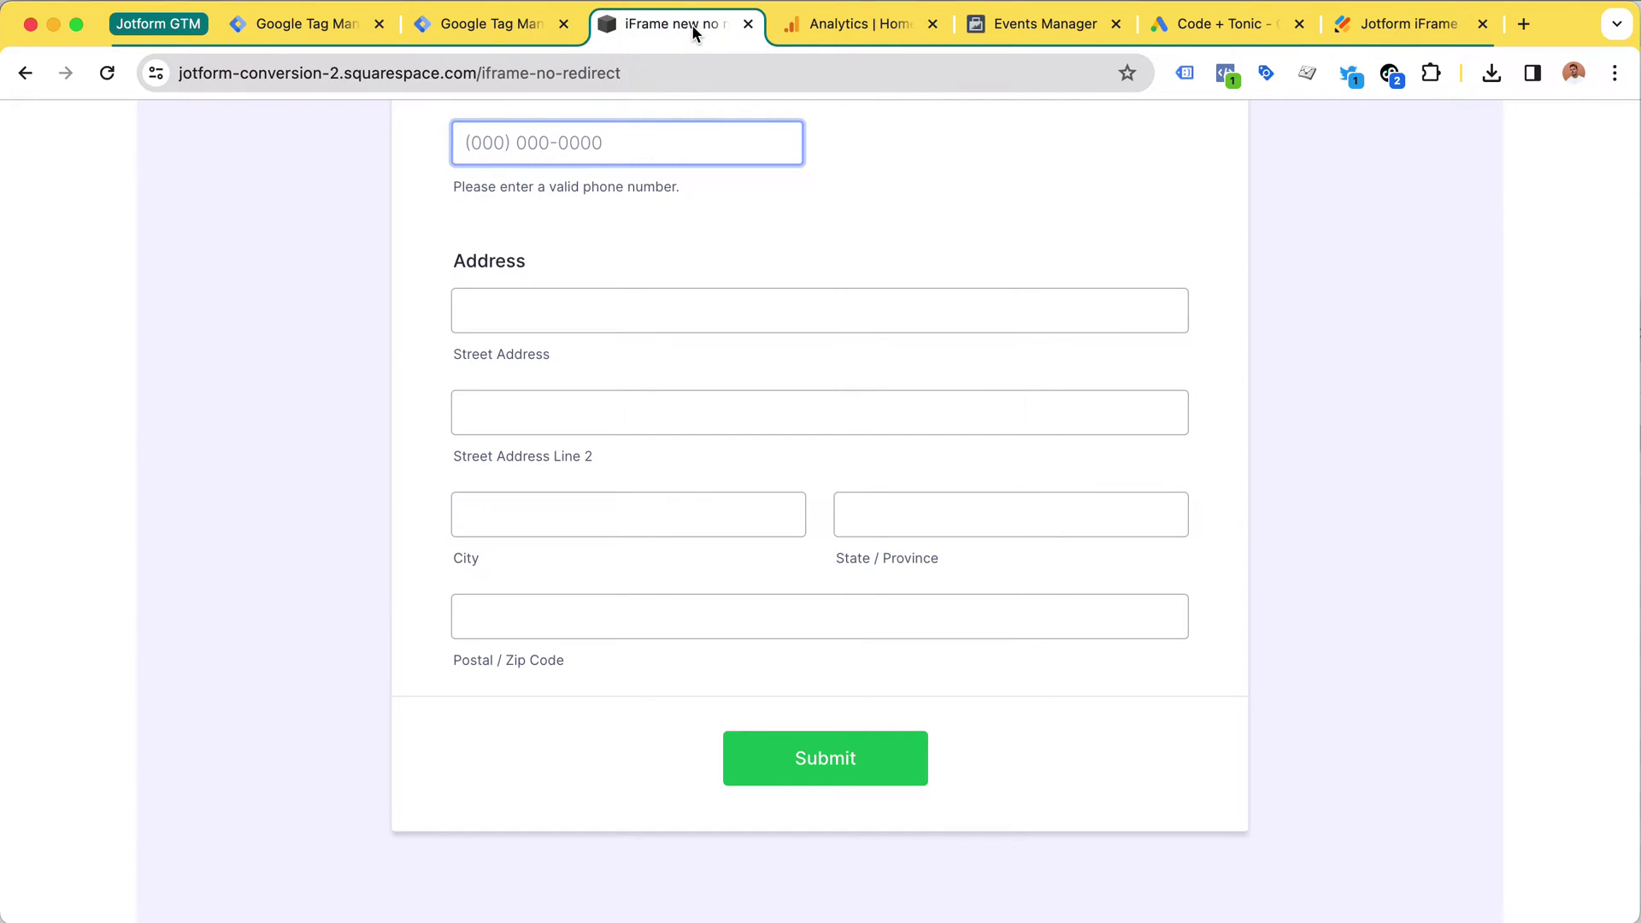
{"action": "scroll", "coordinate": [724, 637], "scroll_direction": "up", "scroll_amount": 1}
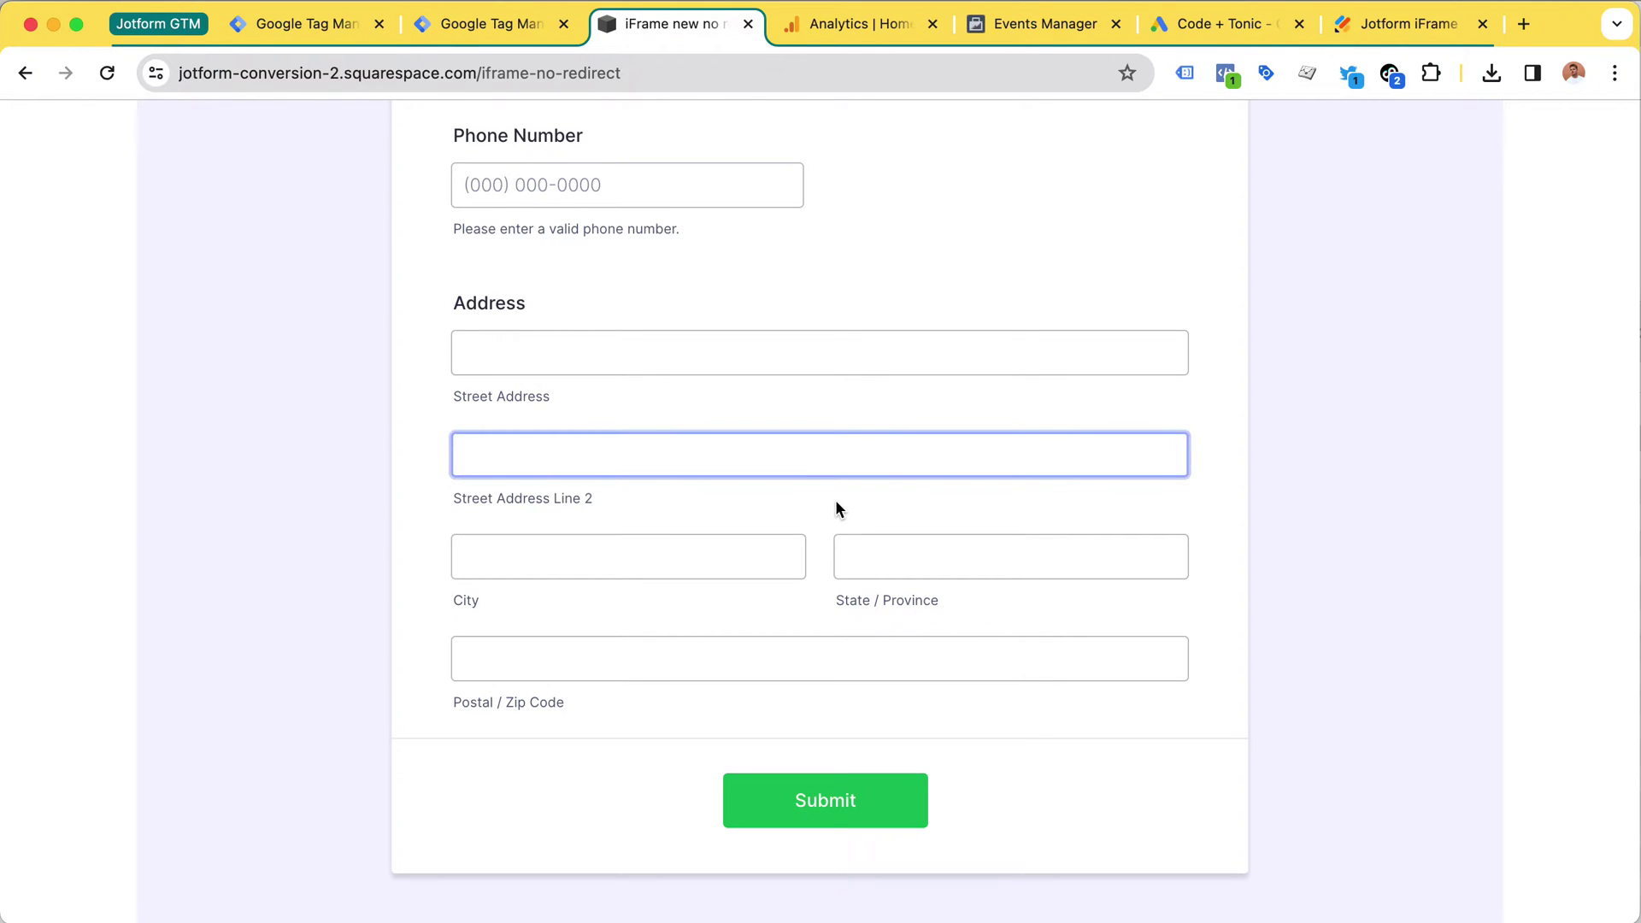
{"action": "scroll", "coordinate": [823, 521], "scroll_direction": "up", "scroll_amount": 7}
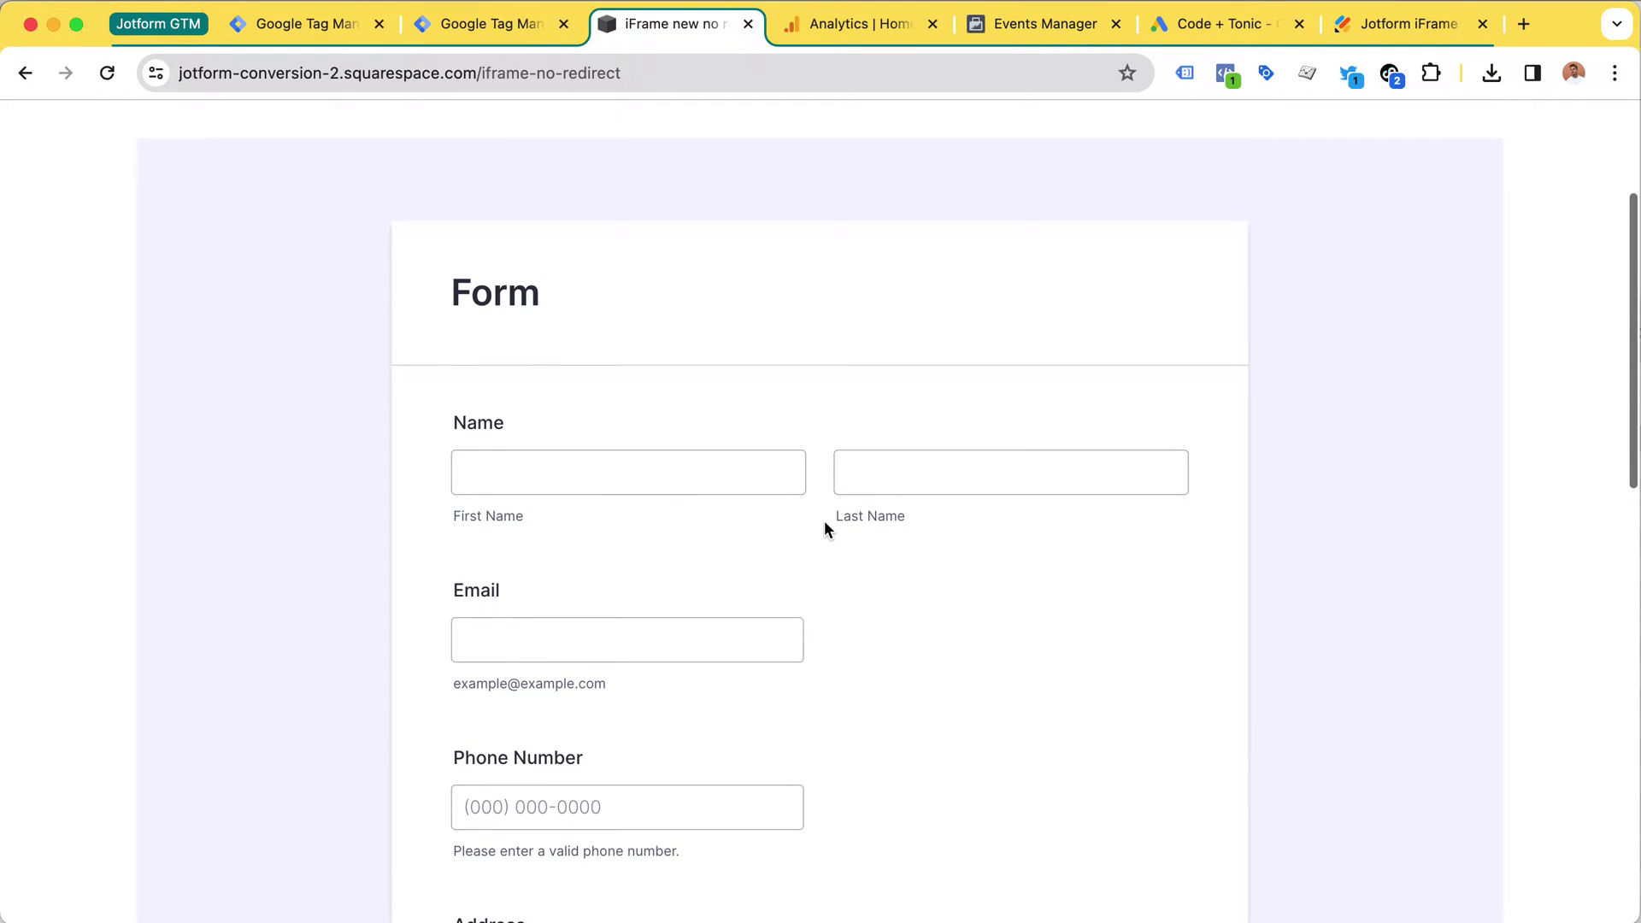
{"action": "key", "text": "super+alt+i"}
{"action": "key", "text": "super+shift+c"}
{"action": "left_click", "coordinate": [1193, 238]}
{"action": "scroll", "coordinate": [194, 776], "scroll_direction": "up", "scroll_amount": 9}
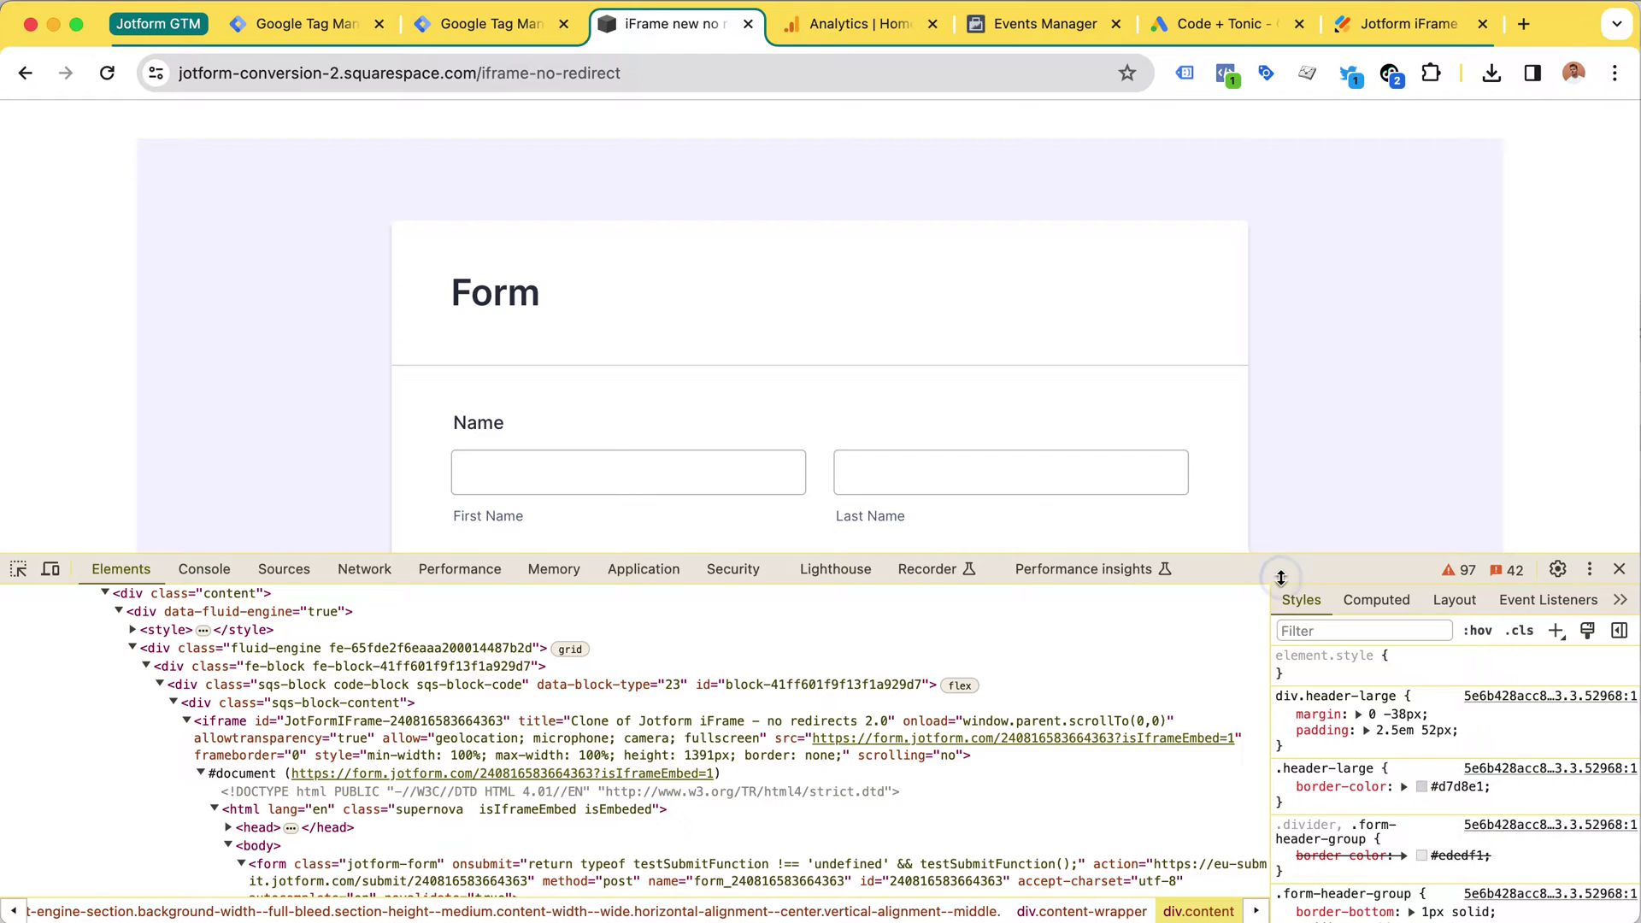
{"action": "left_click_drag", "start_coordinate": [1280, 578], "coordinate": [1280, 639]}
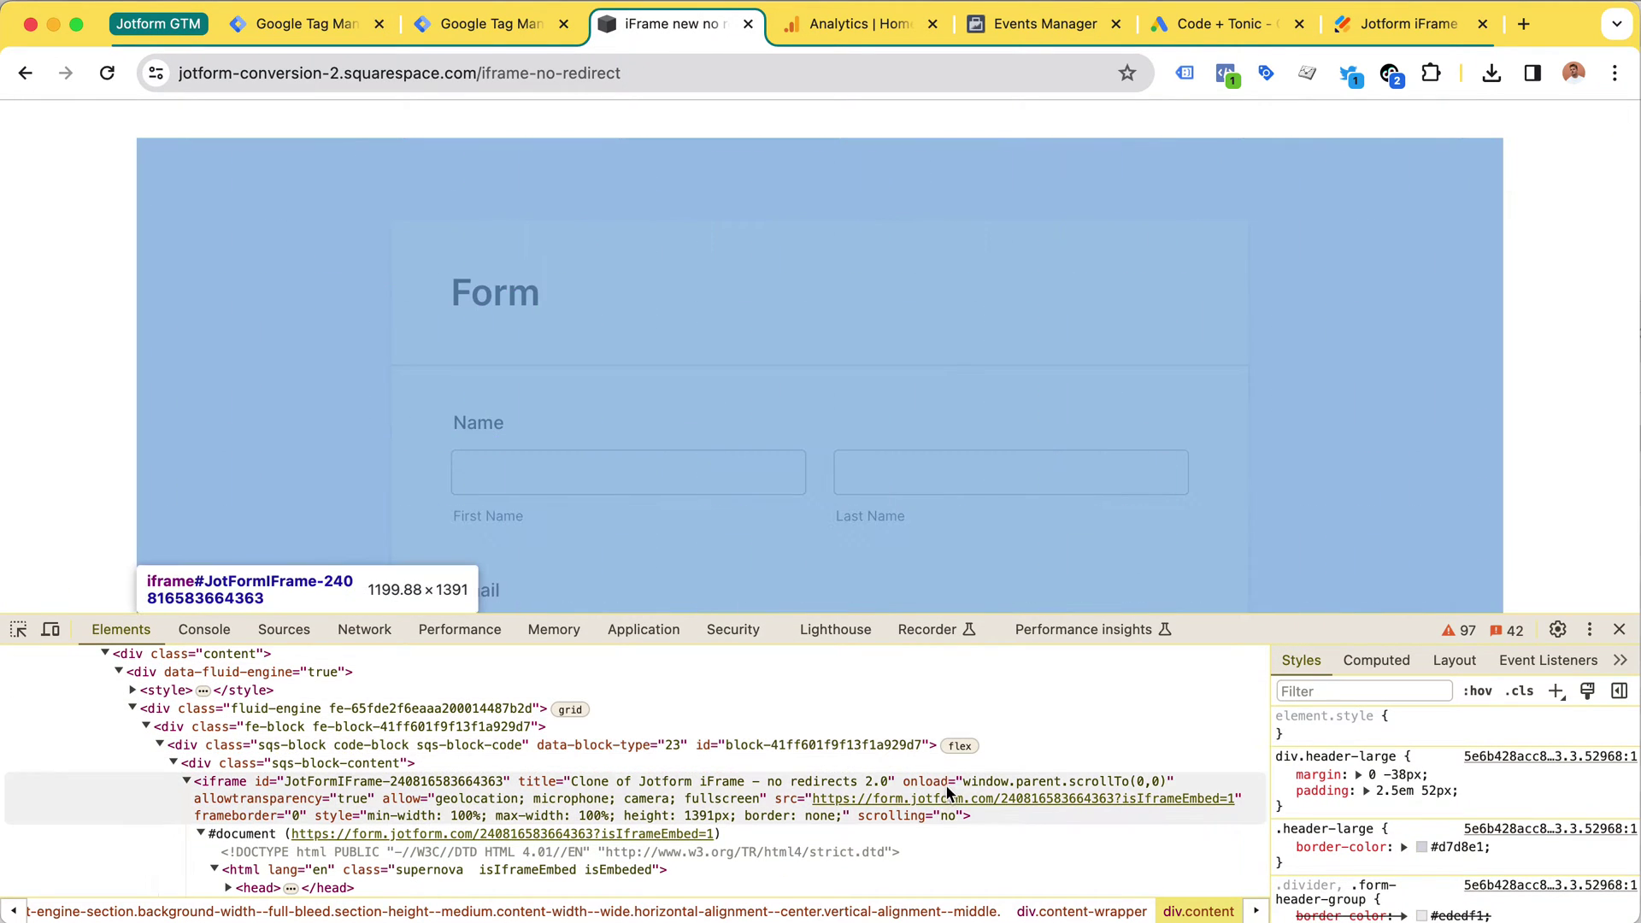
{"action": "left_click", "coordinate": [946, 800]}
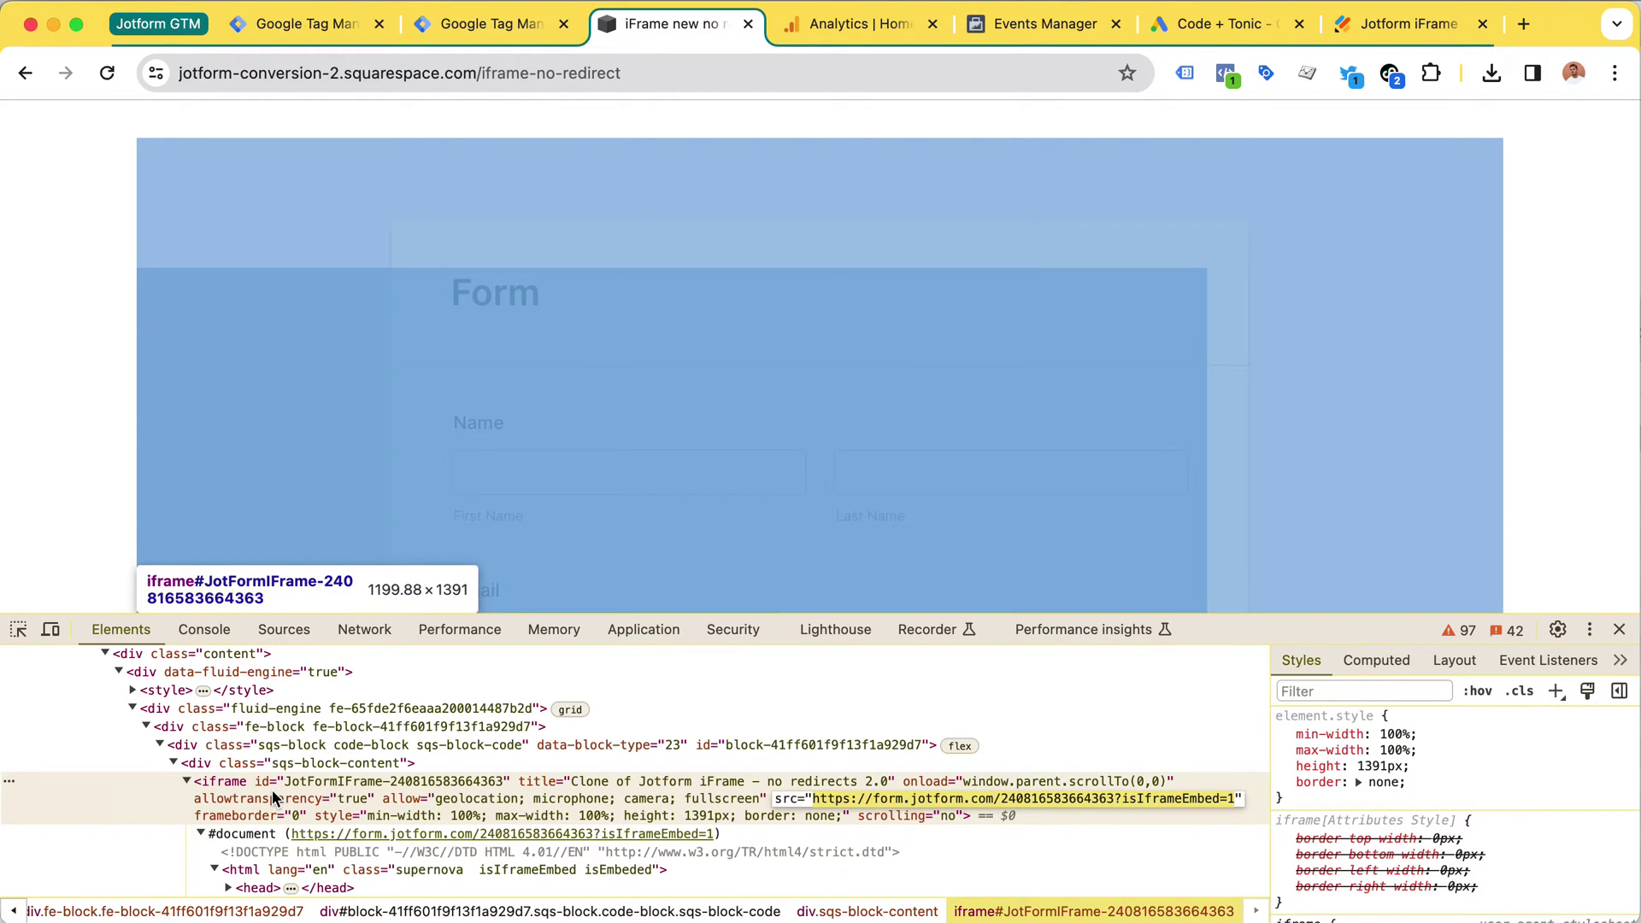
{"action": "key", "text": "super+alt+i"}
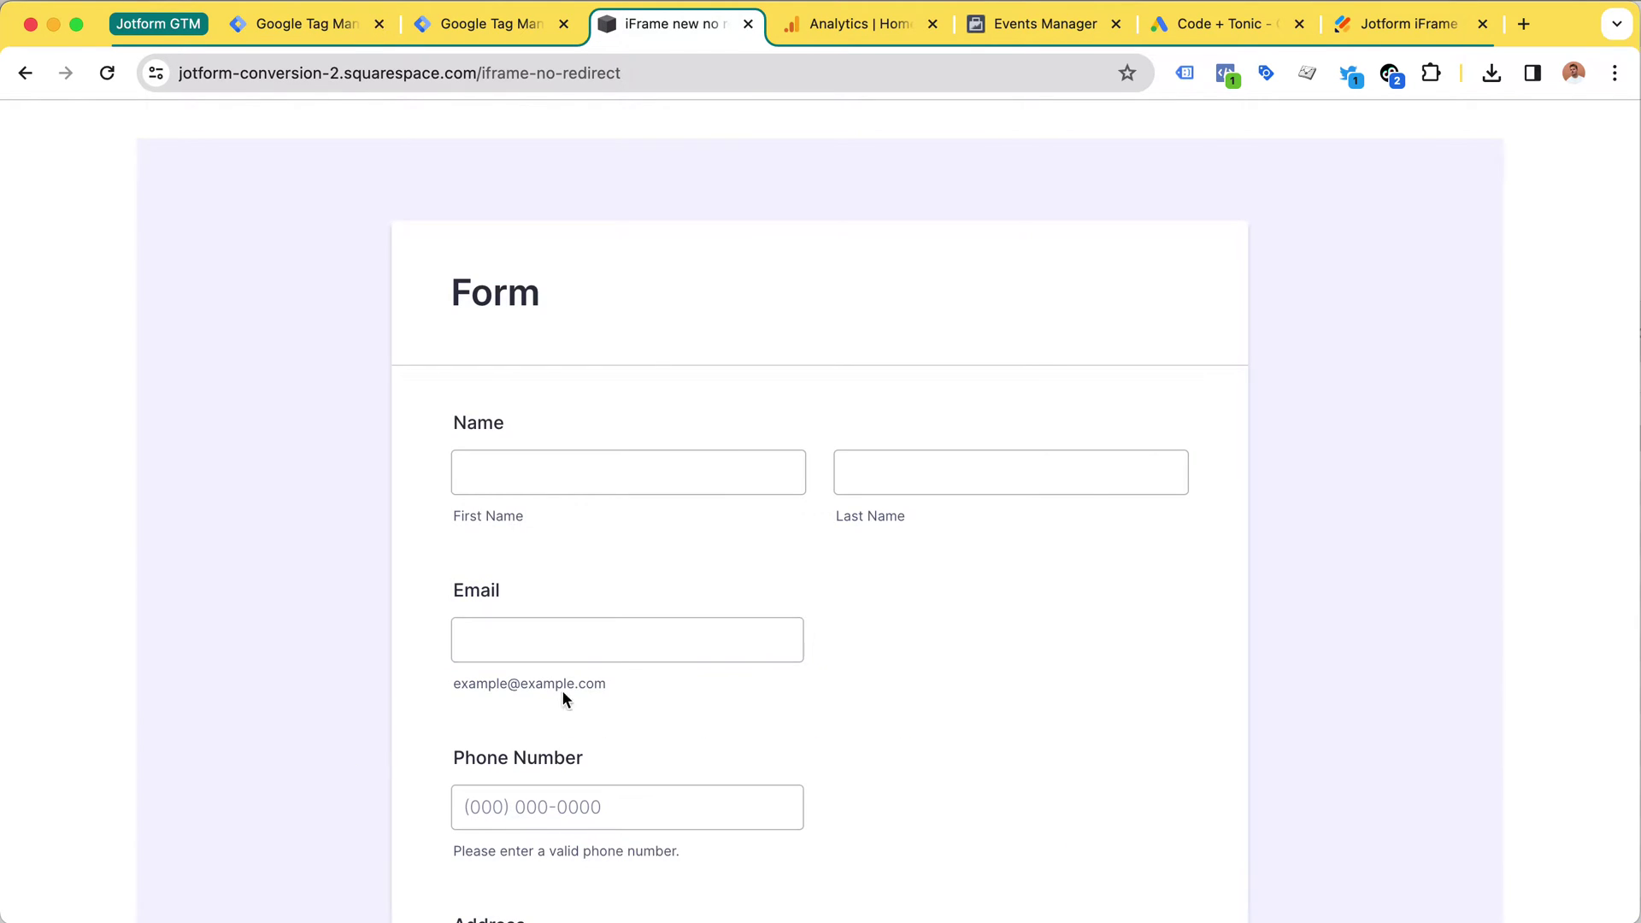
Look at the form's lower fields and revisit the Analytics, Events Manager and Google Ads pages before returning to the form.
{"action": "scroll", "coordinate": [745, 560], "scroll_direction": "down", "scroll_amount": 10}
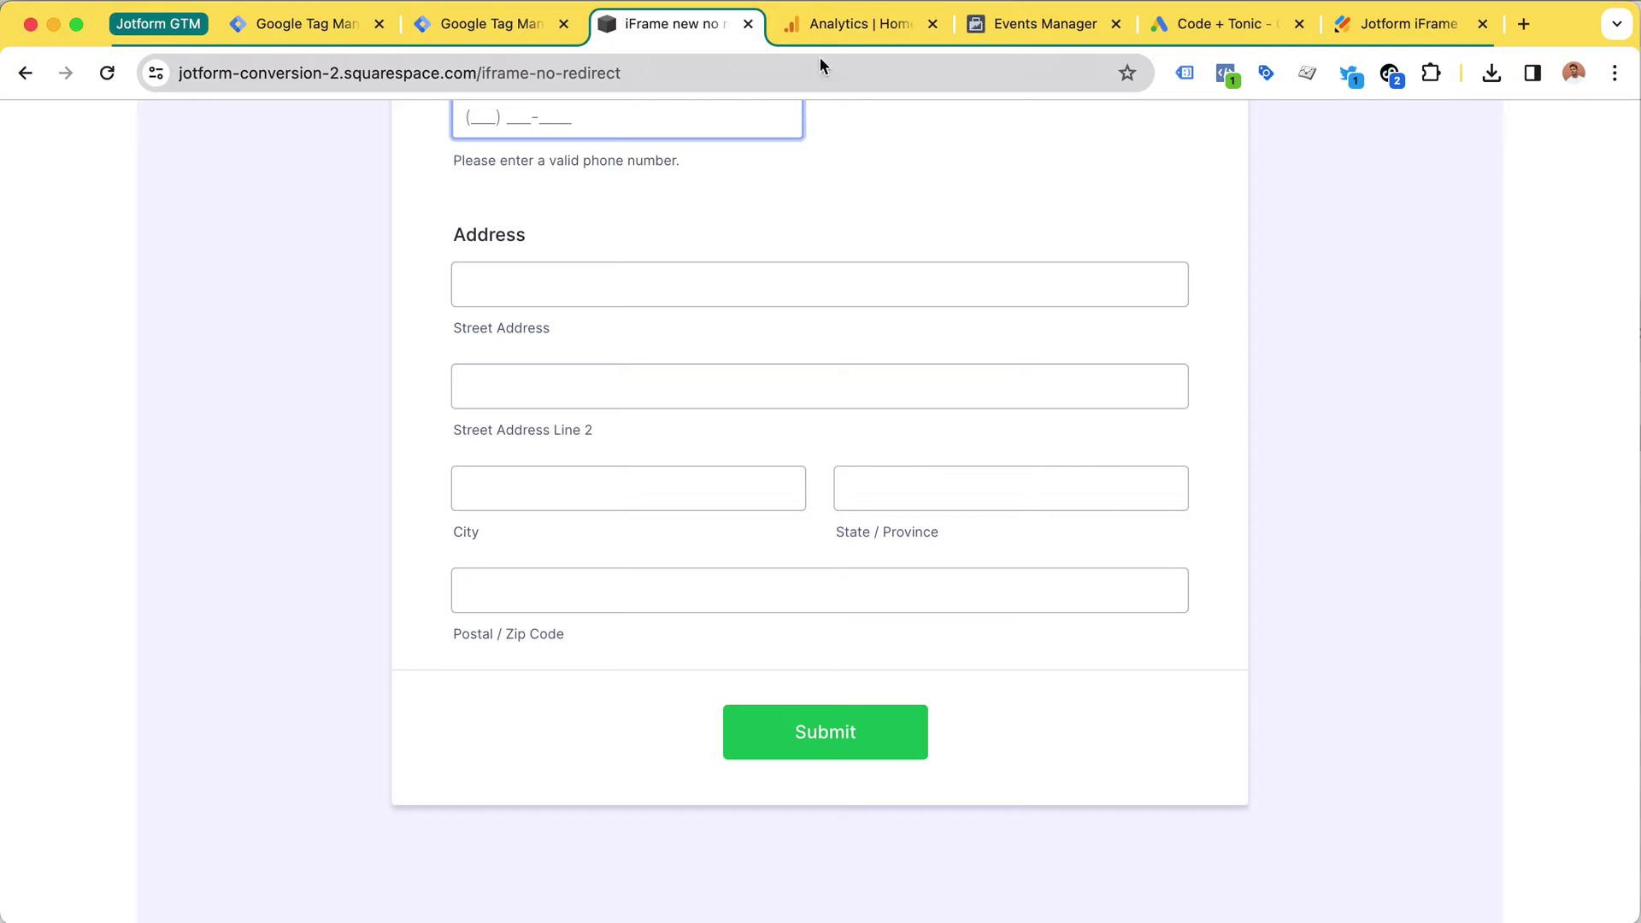
{"action": "left_click", "coordinate": [844, 31]}
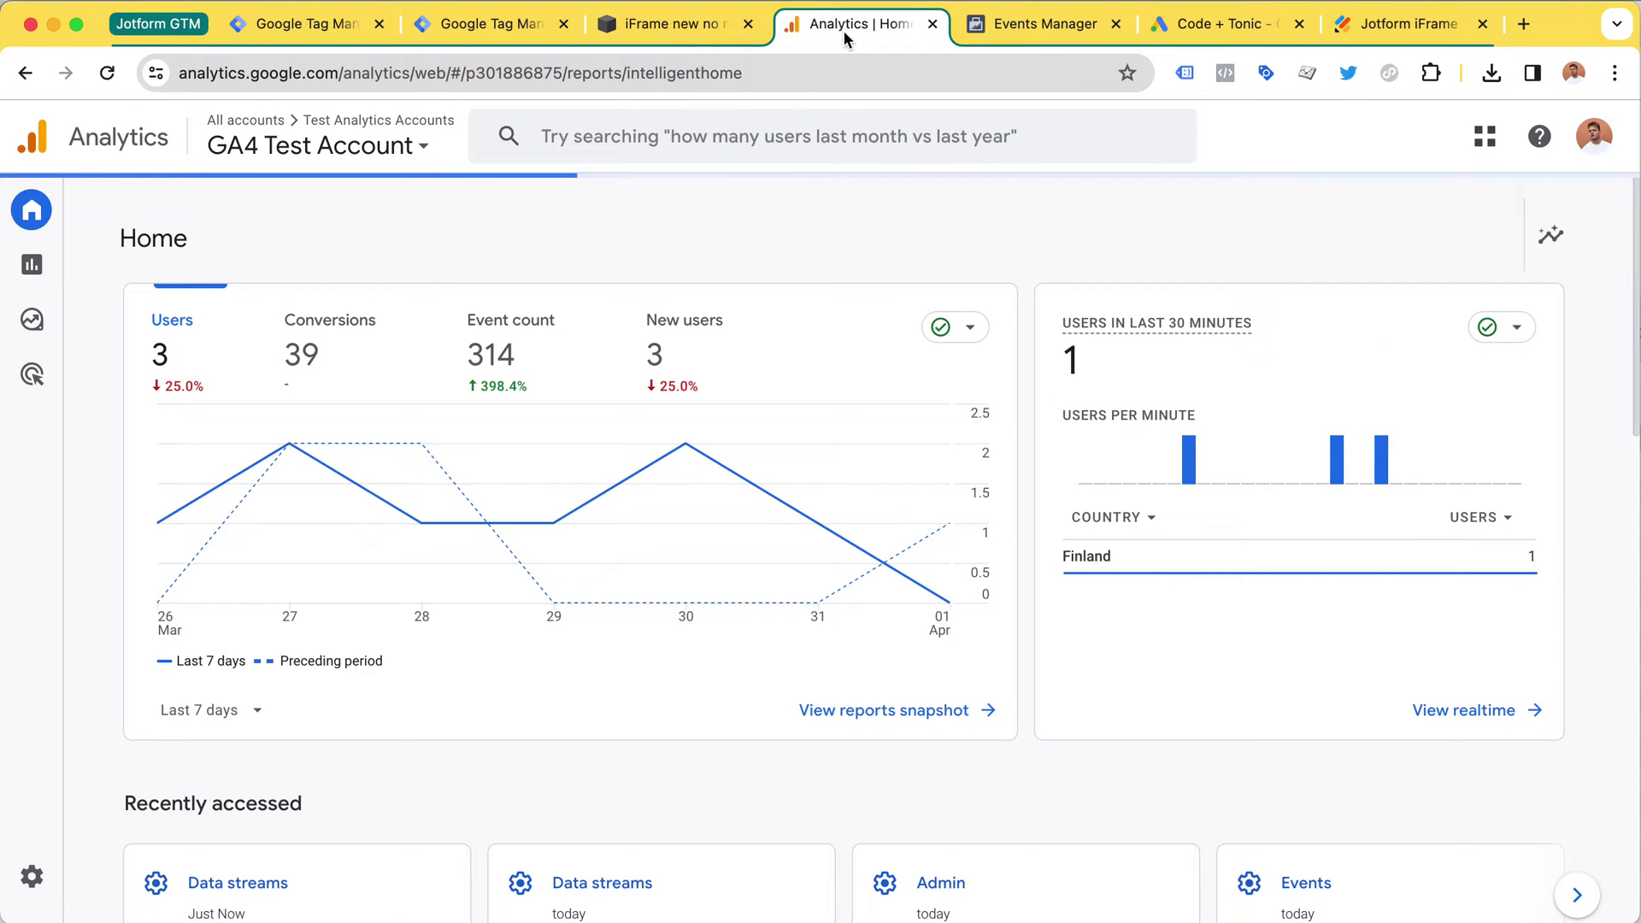
{"action": "left_click", "coordinate": [1013, 33]}
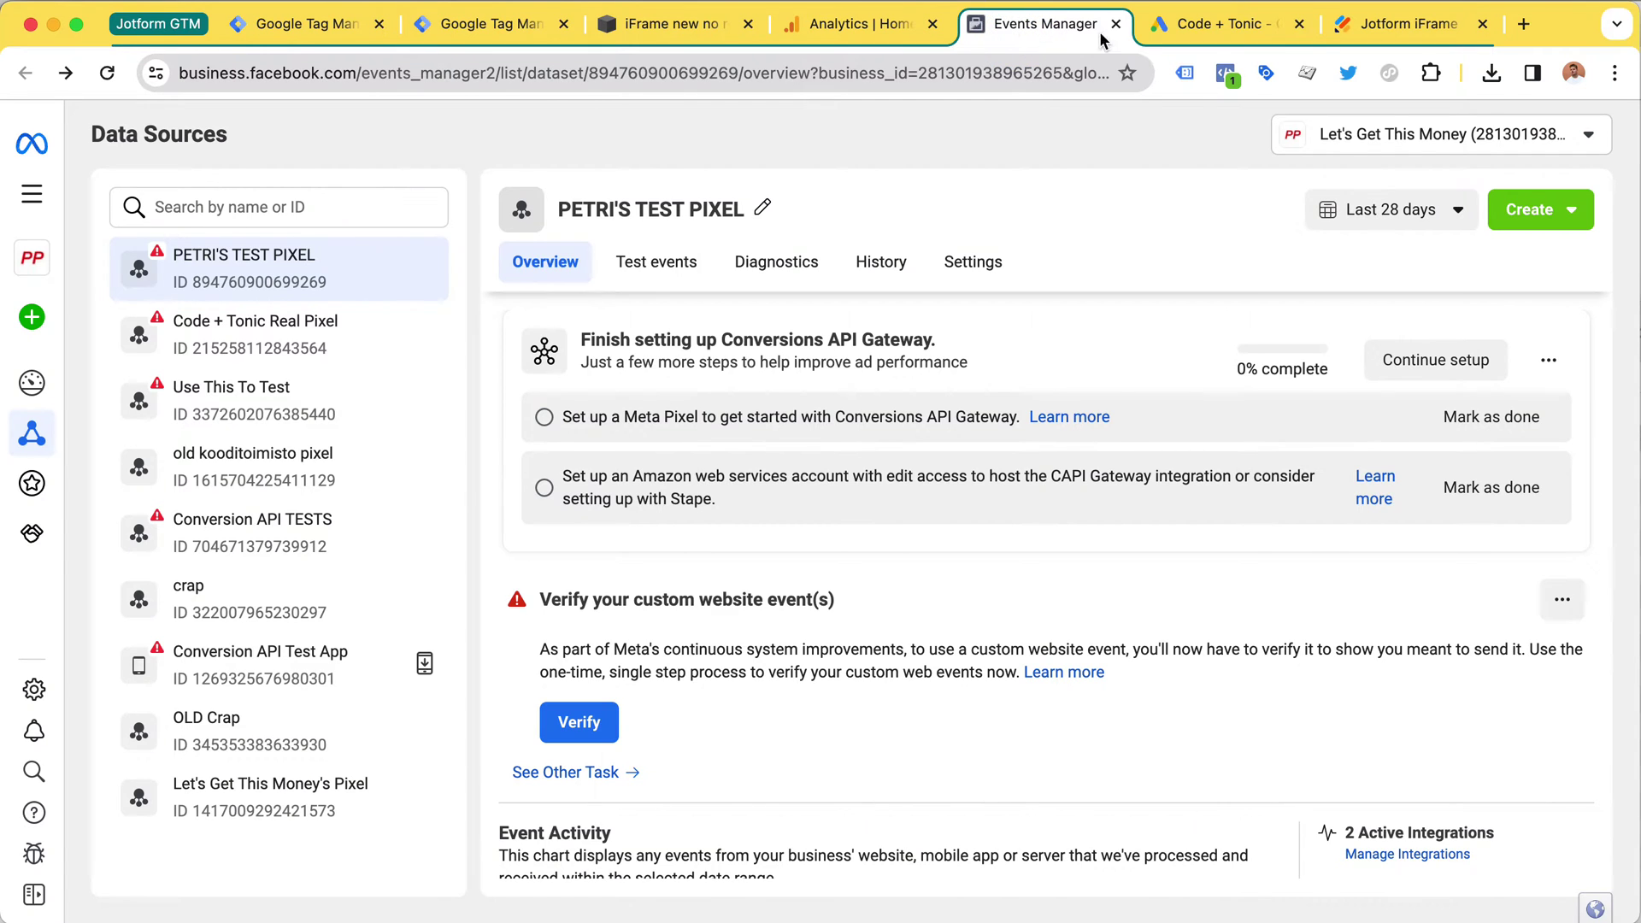
{"action": "left_click", "coordinate": [1217, 26]}
{"action": "left_click", "coordinate": [759, 26]}
{"action": "left_click", "coordinate": [684, 608]}
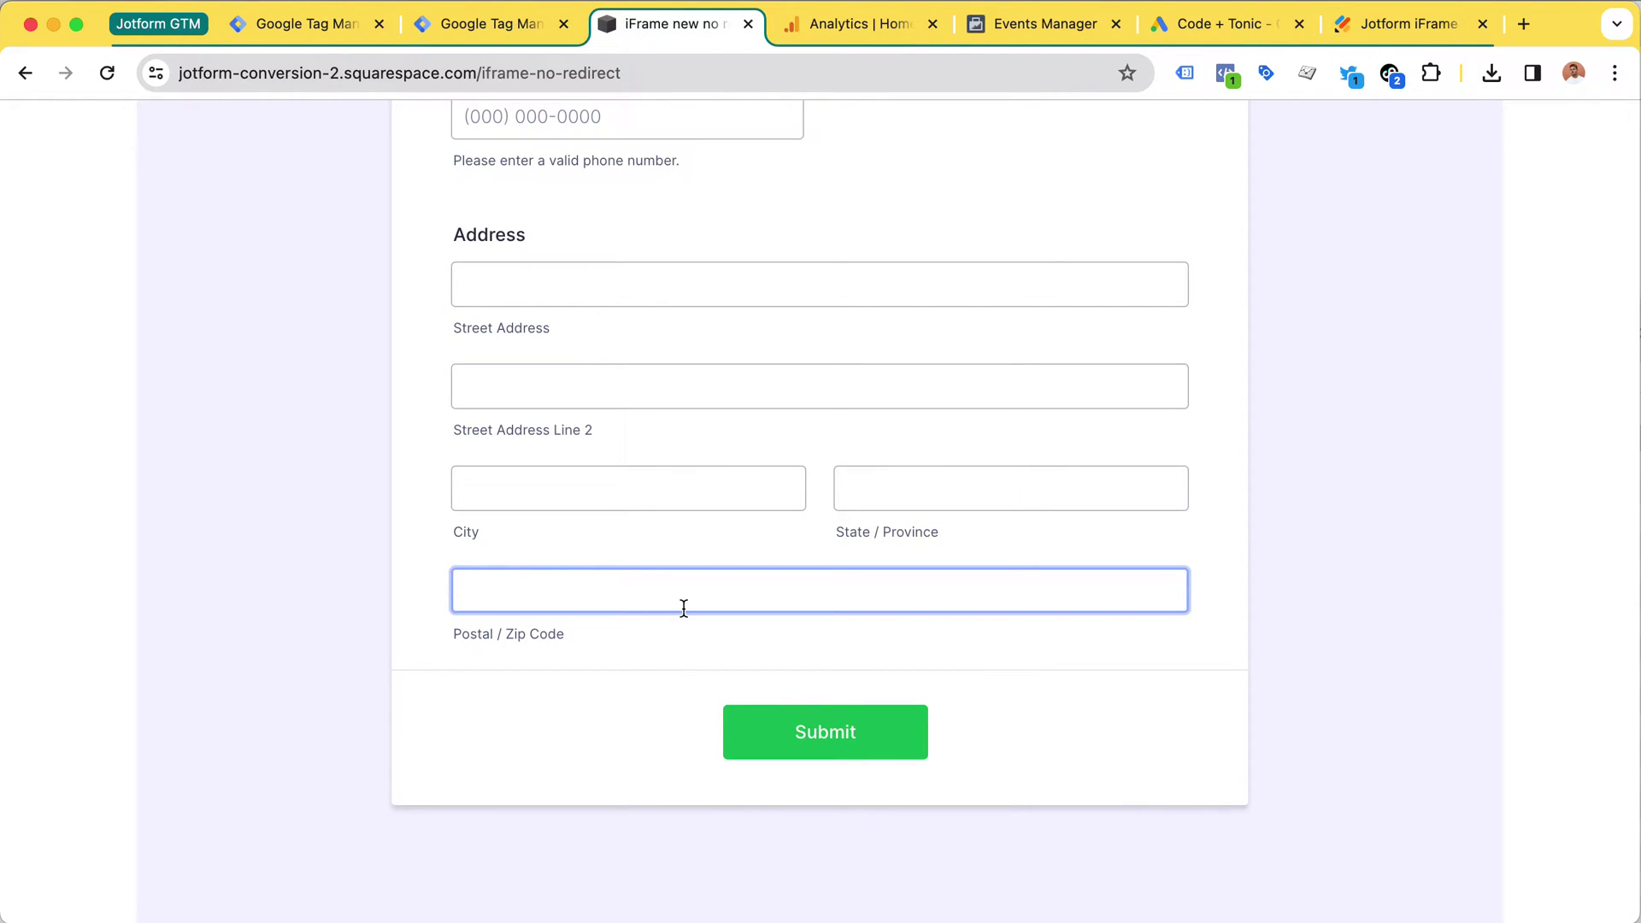
Switch to Finder and select Jotform Google Tag Manager Container 5.1.json in the Latest folder.
{"action": "key", "text": "super+Tab"}
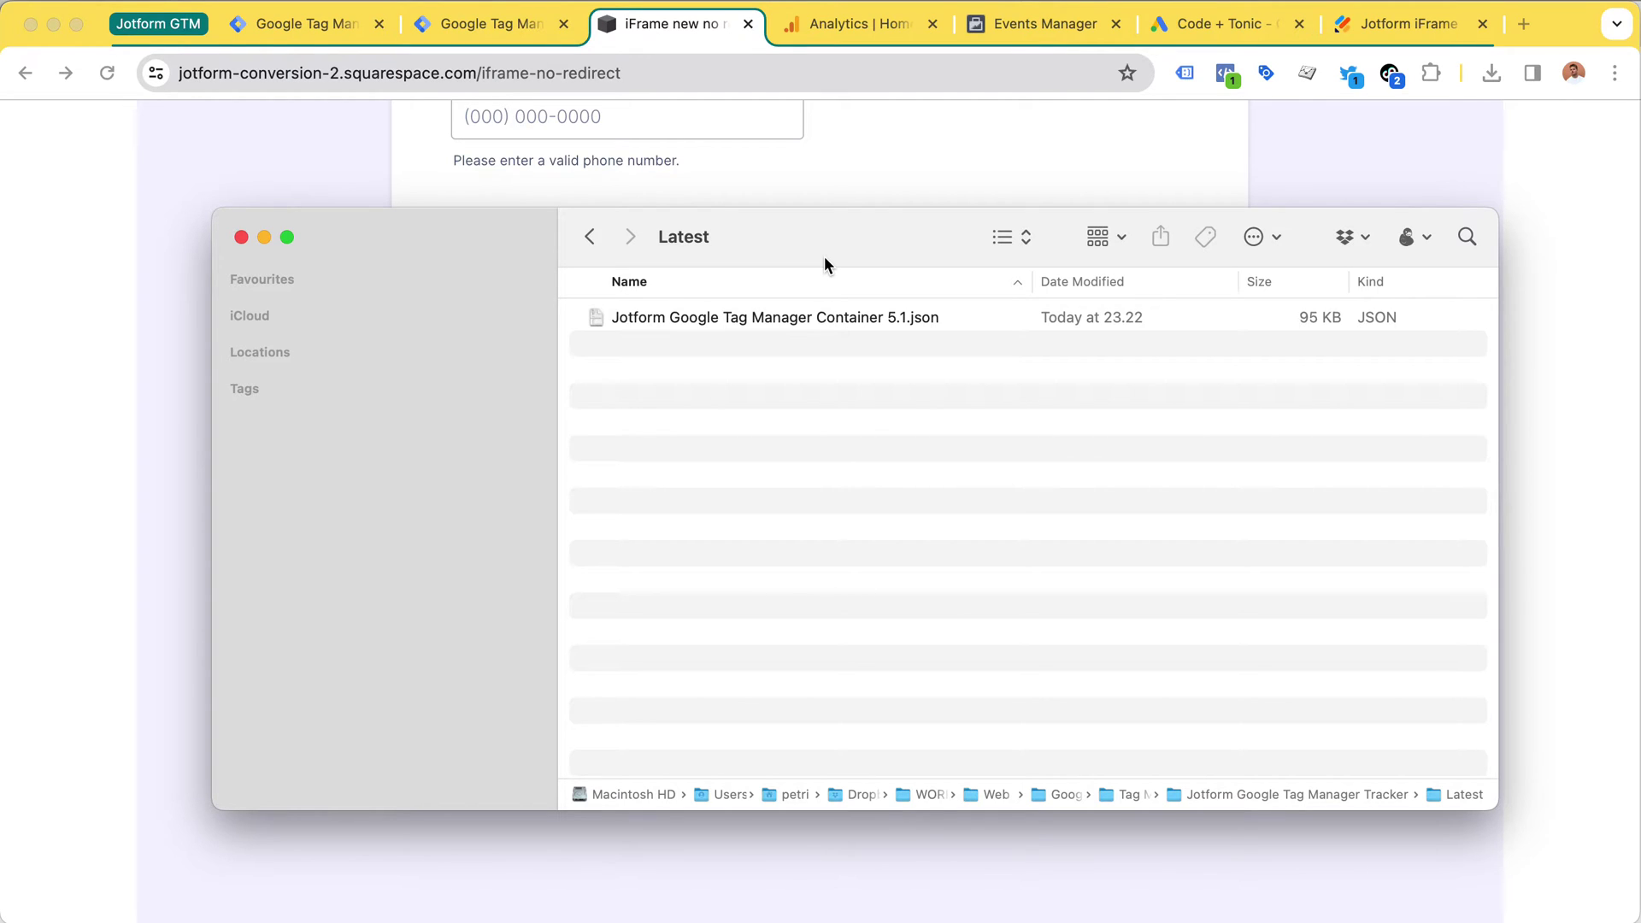
{"action": "left_click_drag", "start_coordinate": [824, 255], "coordinate": [812, 254]}
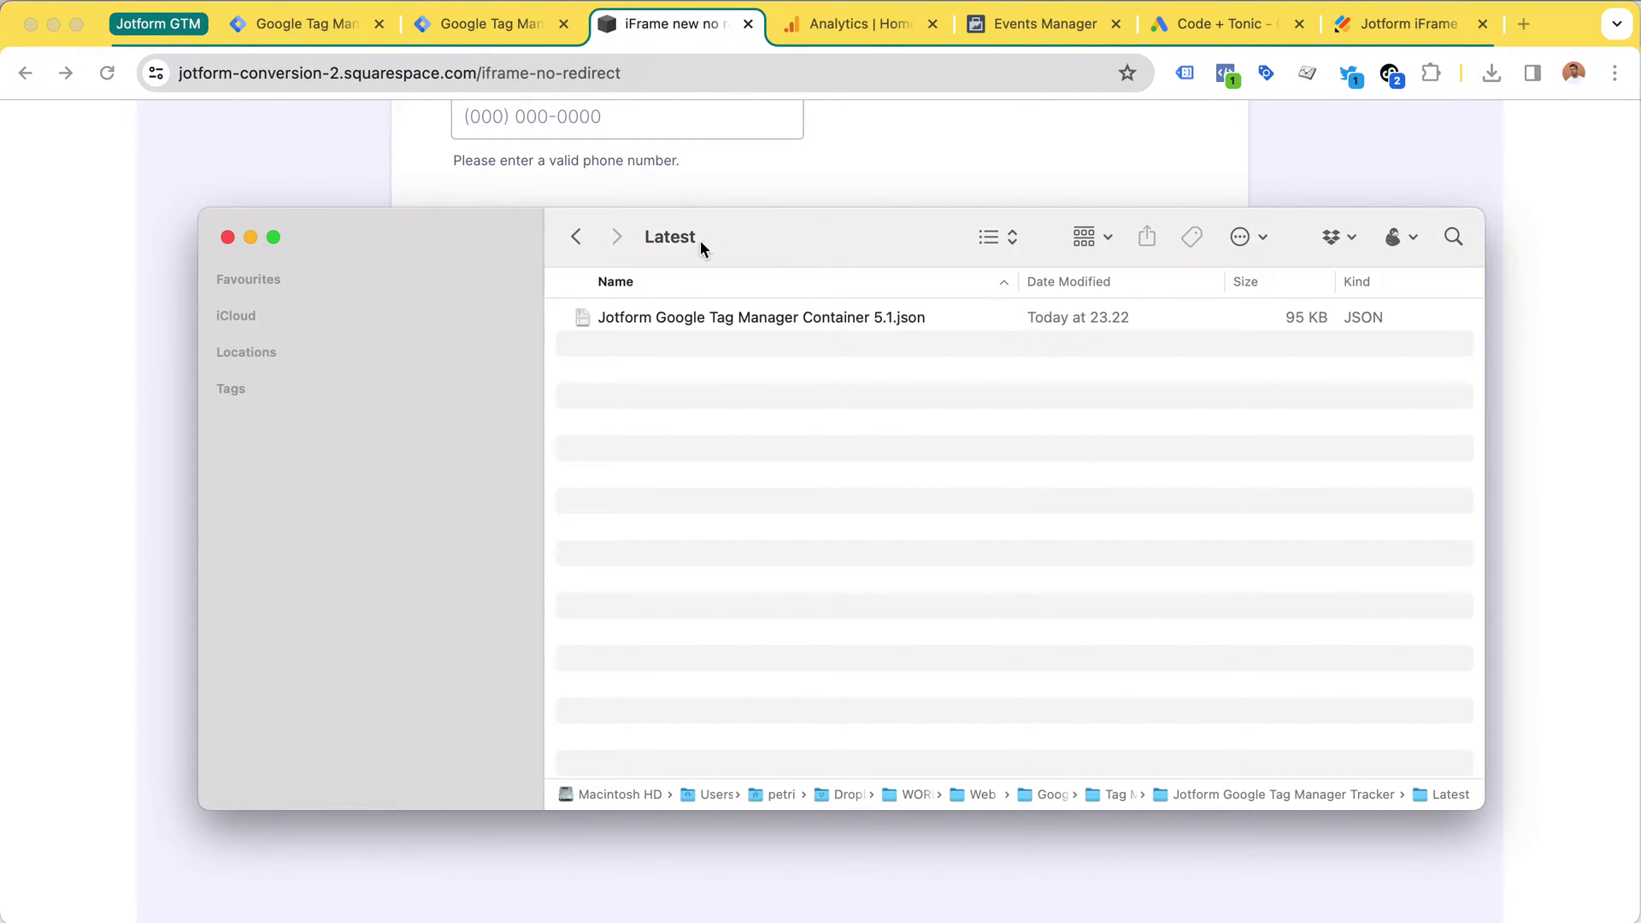
{"action": "left_click", "coordinate": [663, 319]}
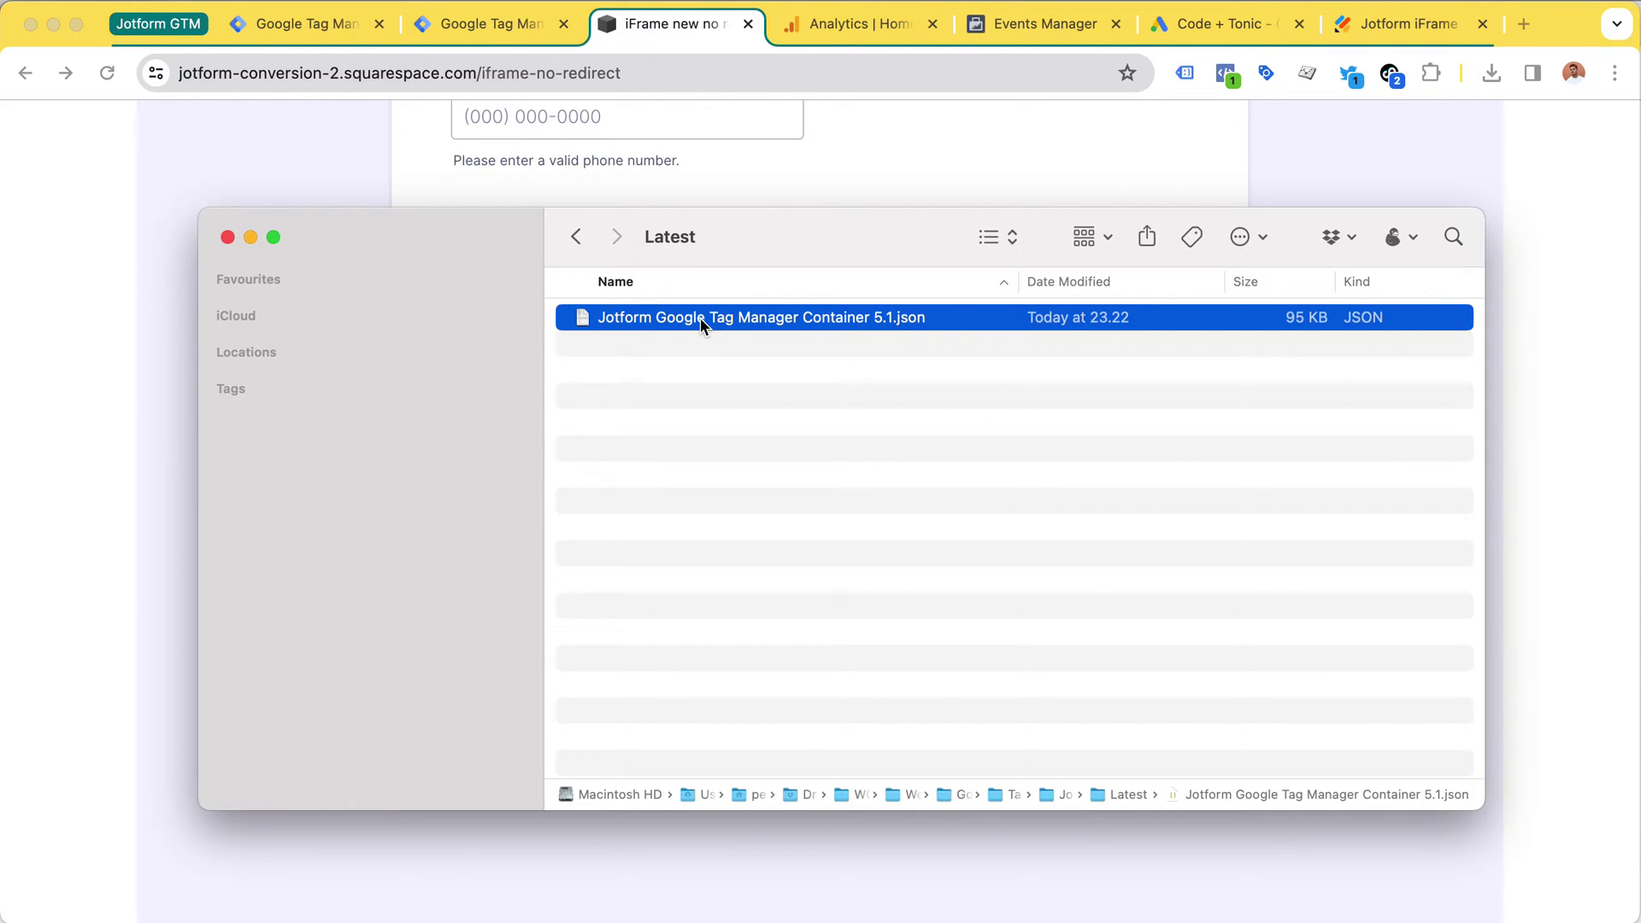
Switch to the Jotform iFrame Conversions container in Google Tag Manager and dismiss the new container version notice.
{"action": "left_click", "coordinate": [527, 30]}
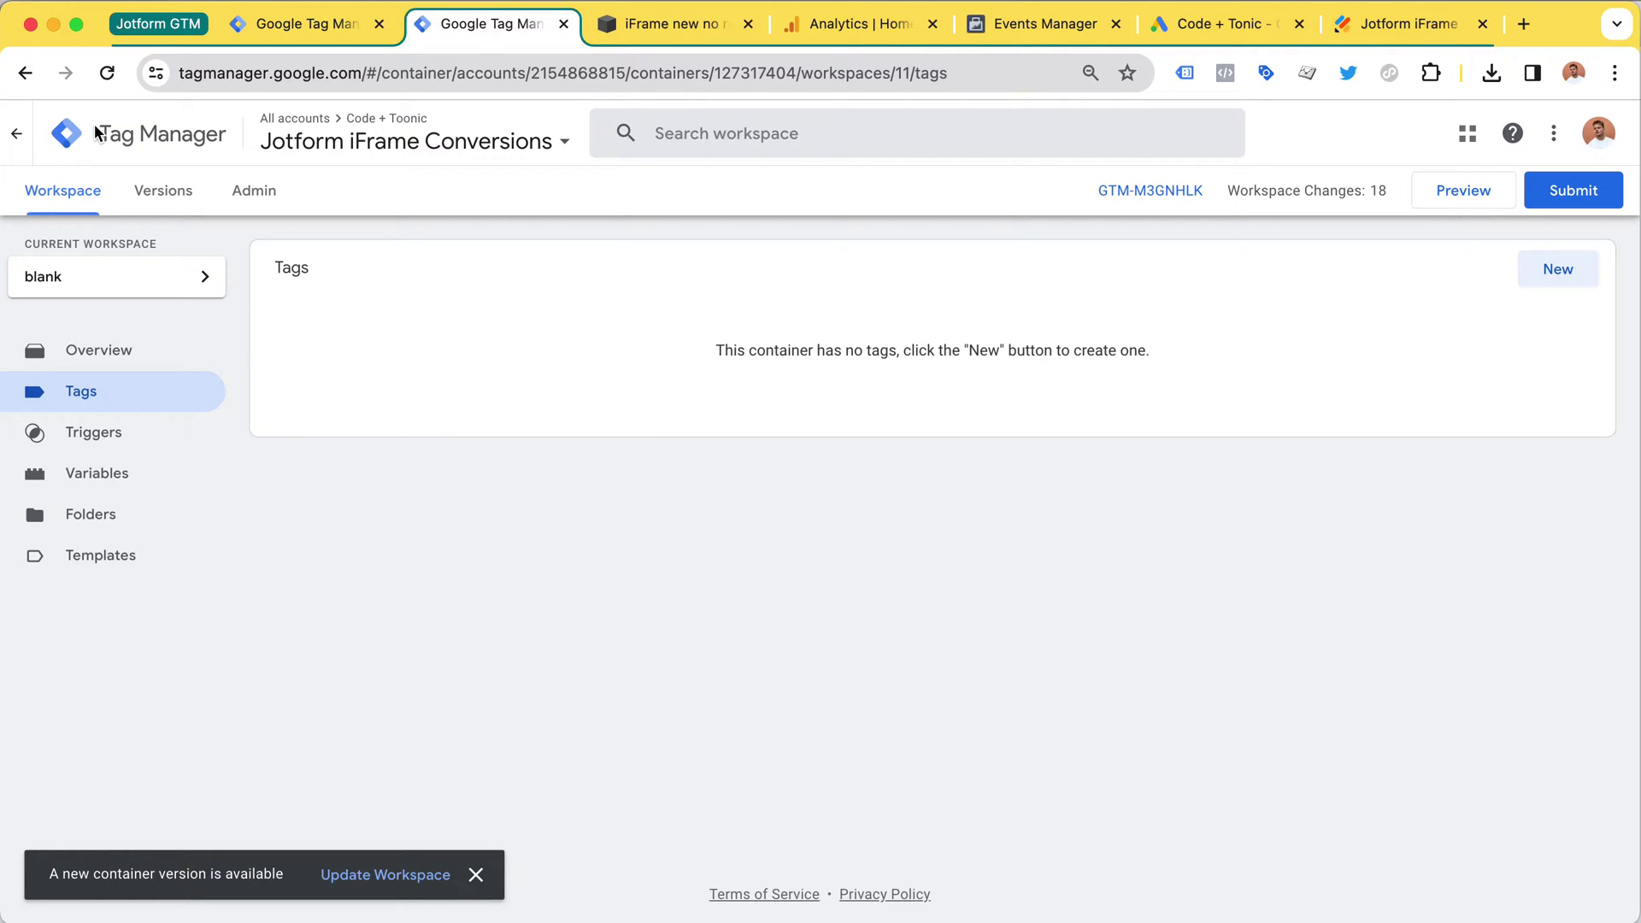
{"action": "left_click", "coordinate": [475, 874]}
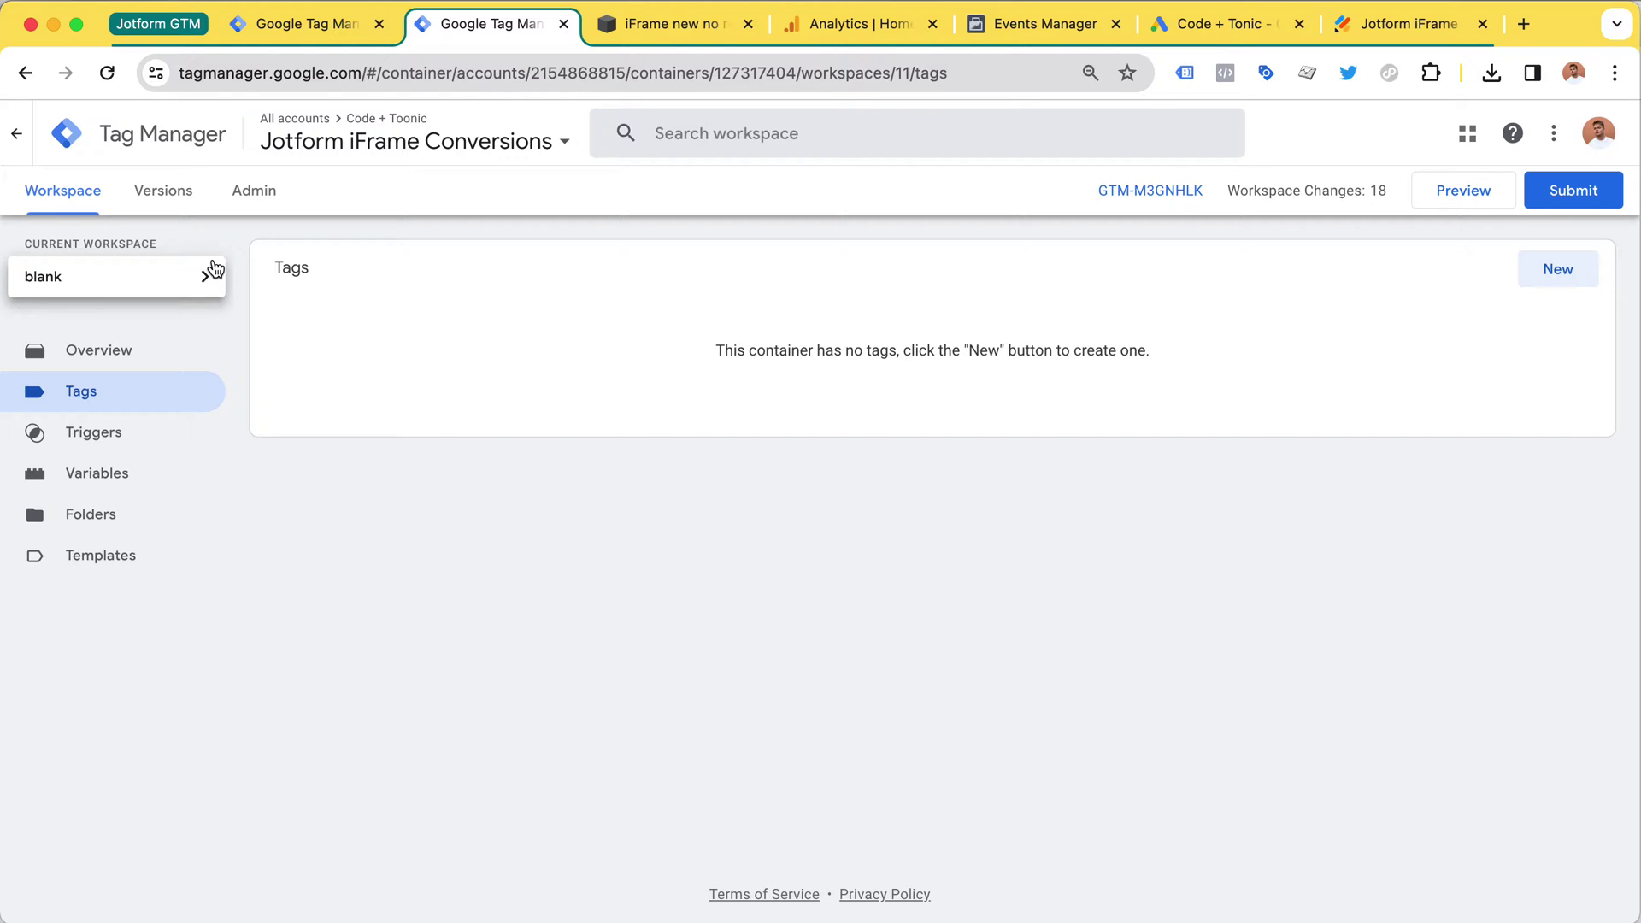
{"action": "key", "text": "super+Tab"}
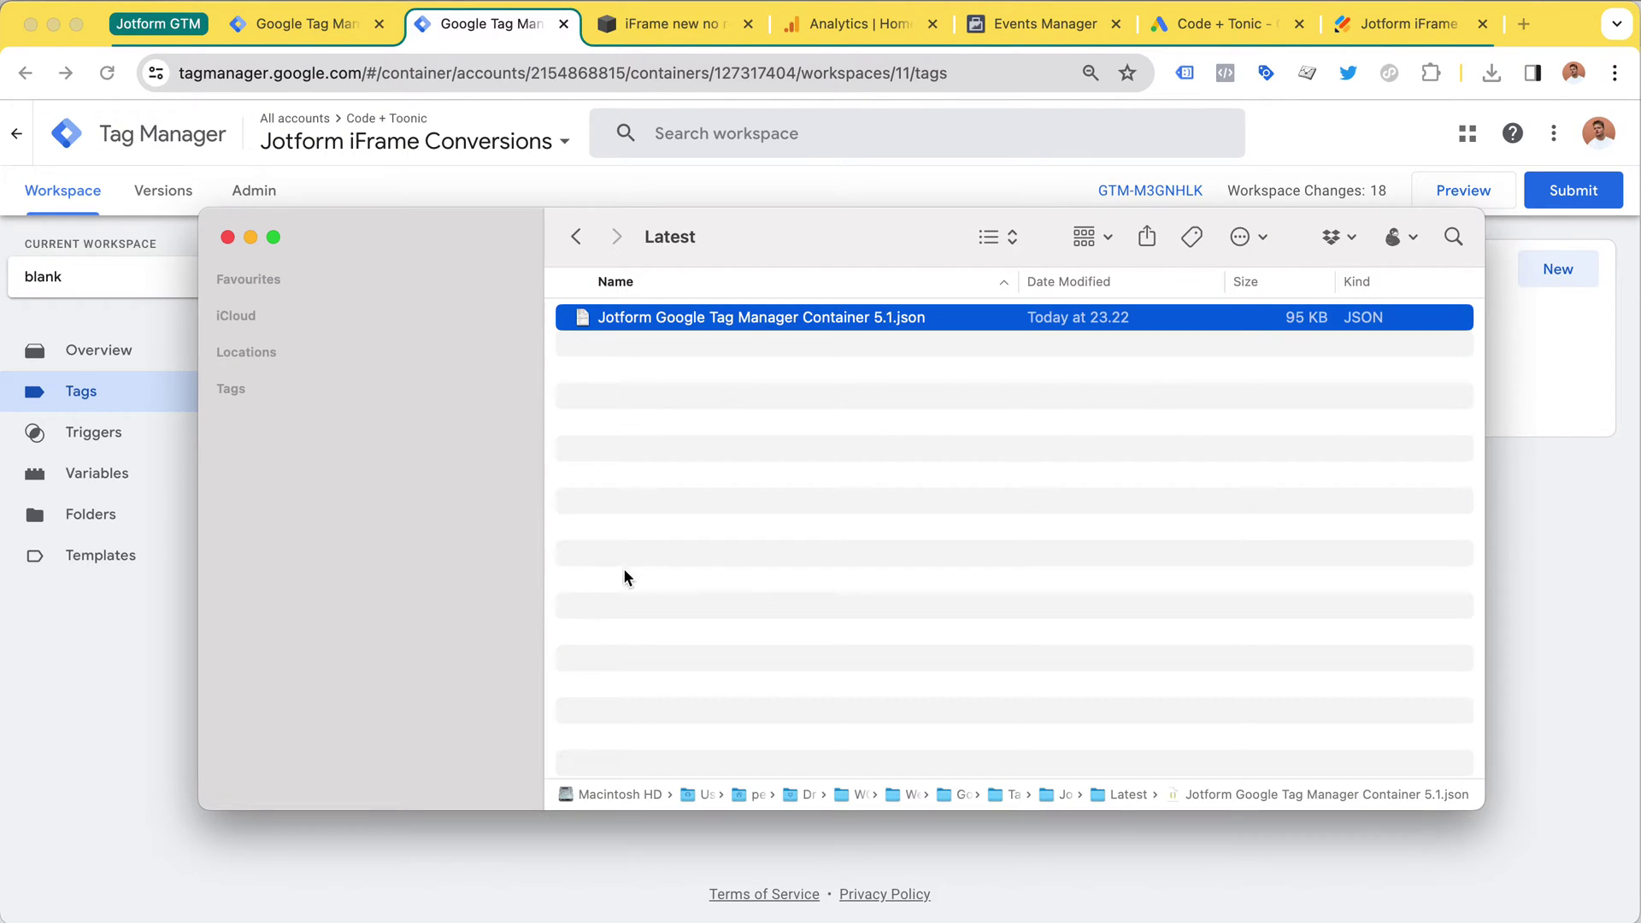
{"action": "left_click_drag", "start_coordinate": [838, 244], "coordinate": [838, 271]}
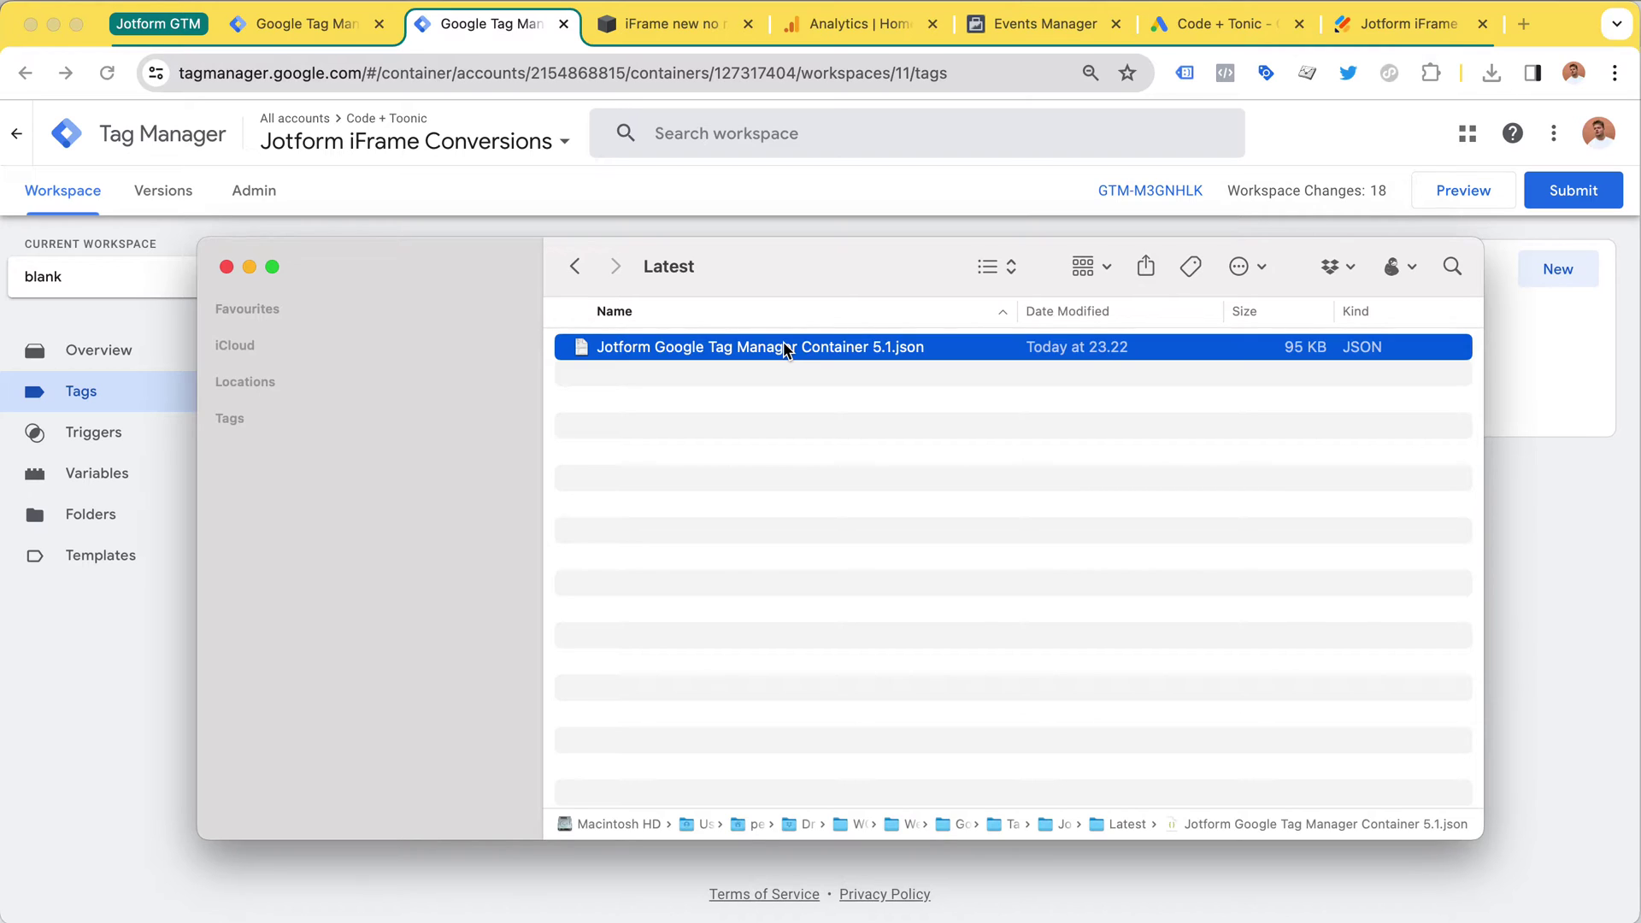
{"action": "left_click_drag", "start_coordinate": [842, 268], "coordinate": [818, 269]}
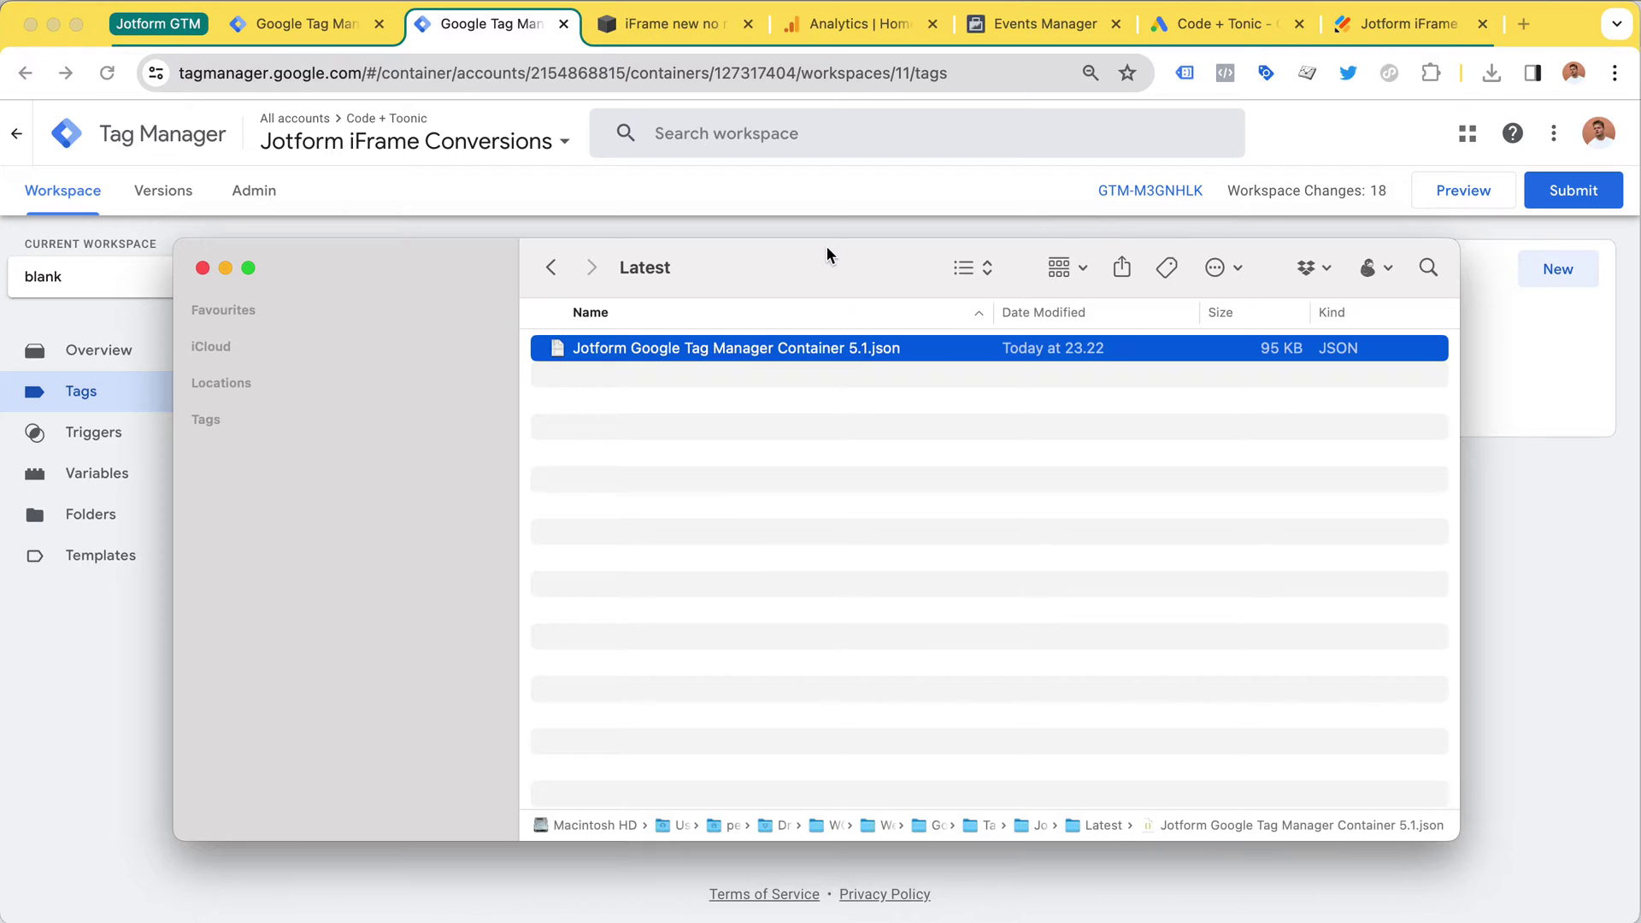
{"action": "left_click_drag", "start_coordinate": [826, 248], "coordinate": [817, 250]}
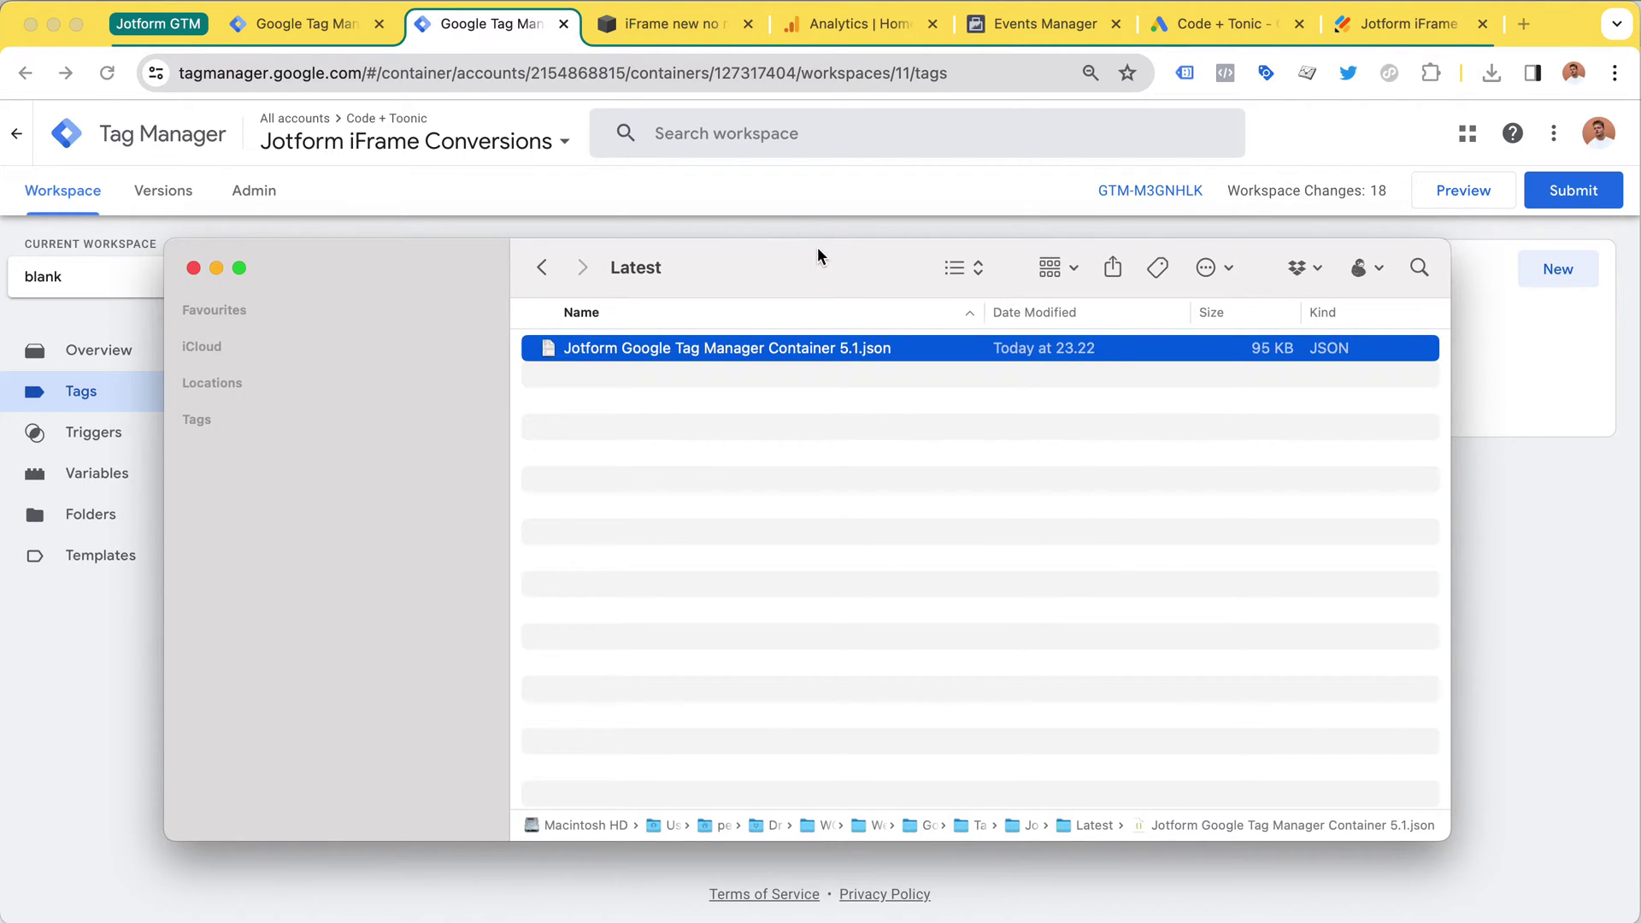
{"action": "left_click_drag", "start_coordinate": [817, 248], "coordinate": [817, 260]}
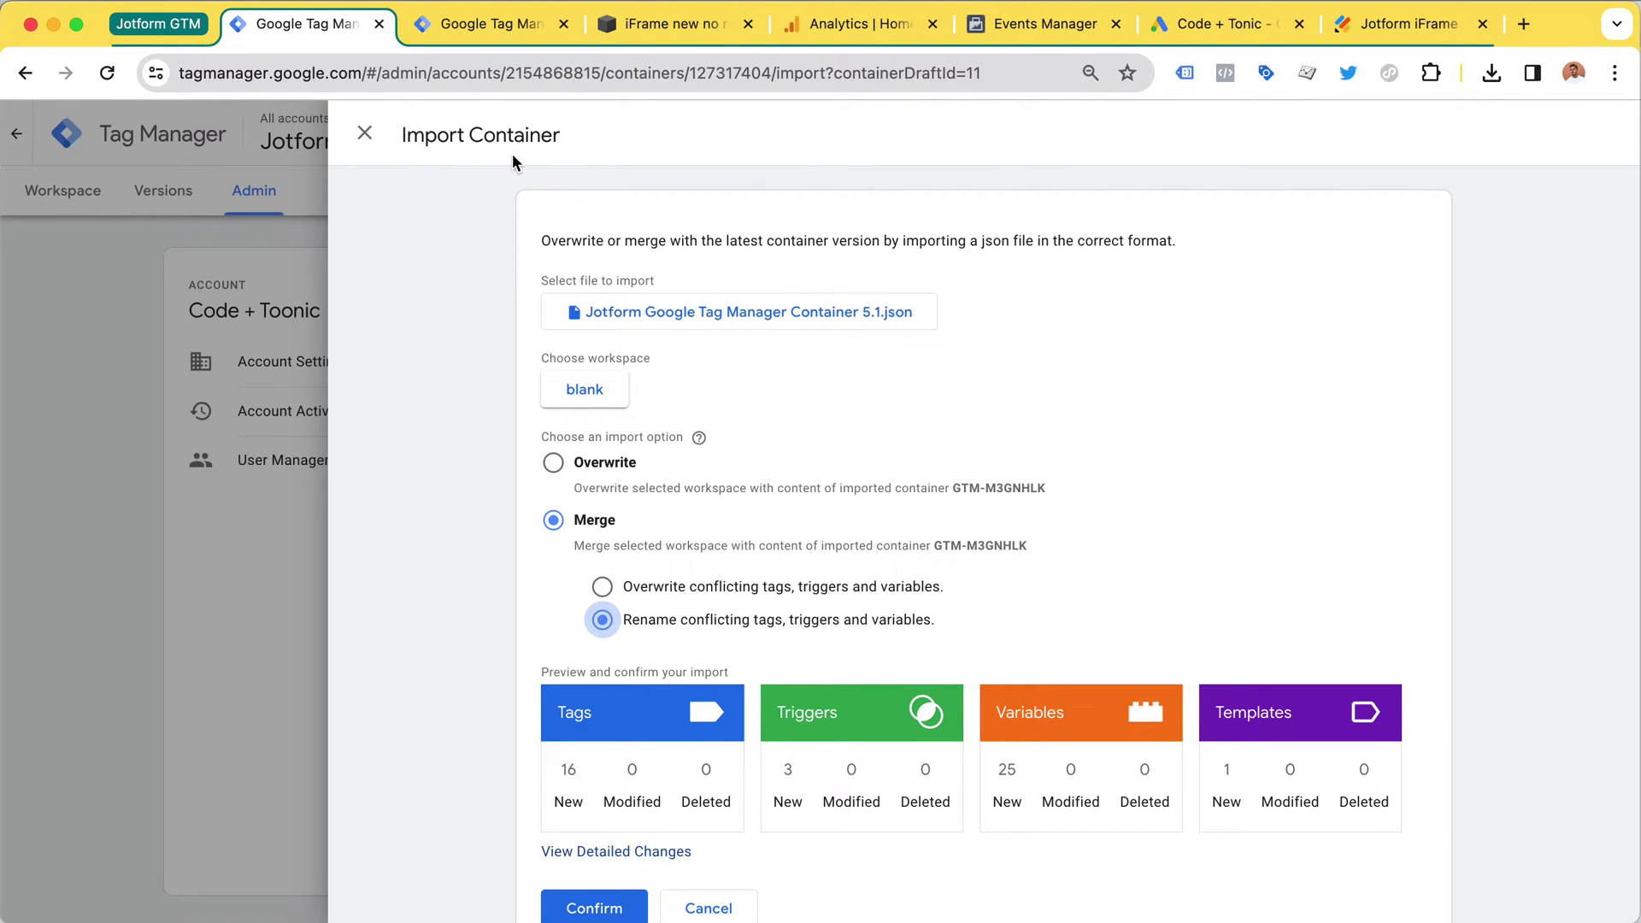
Confirm importing Jotform Google Tag Manager Container 5.1.json into the blank workspace, merged with conflicting items renamed, after closing the Finder window.
{"action": "key", "text": "super+Tab"}
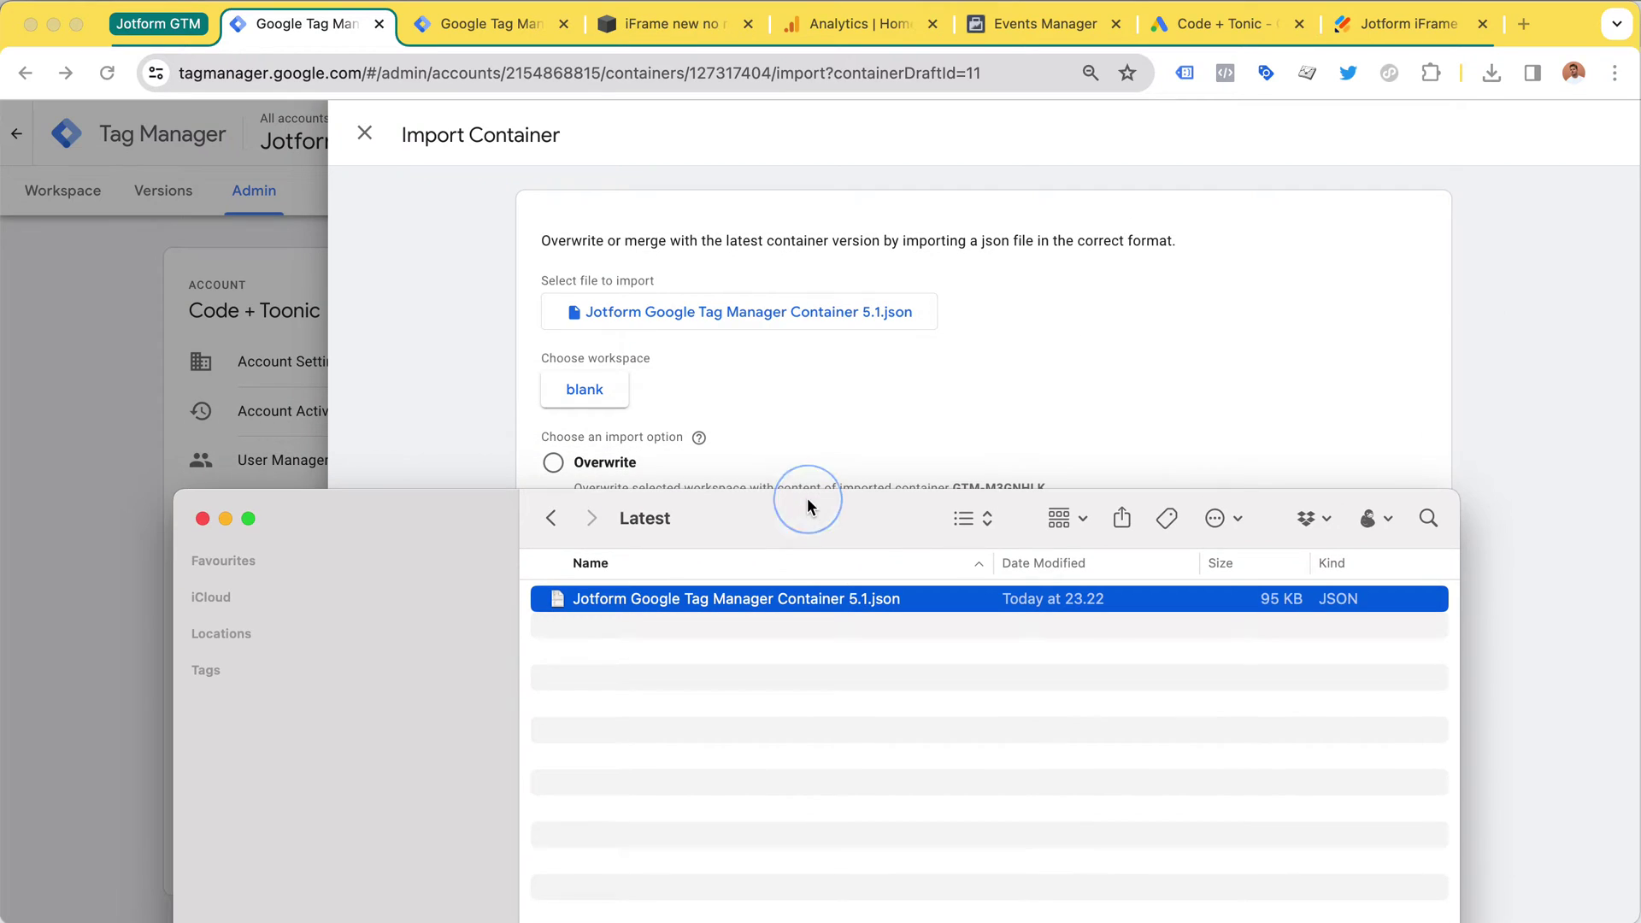
{"action": "left_click", "coordinate": [202, 519]}
{"action": "scroll", "coordinate": [649, 371], "scroll_direction": "down", "scroll_amount": 2}
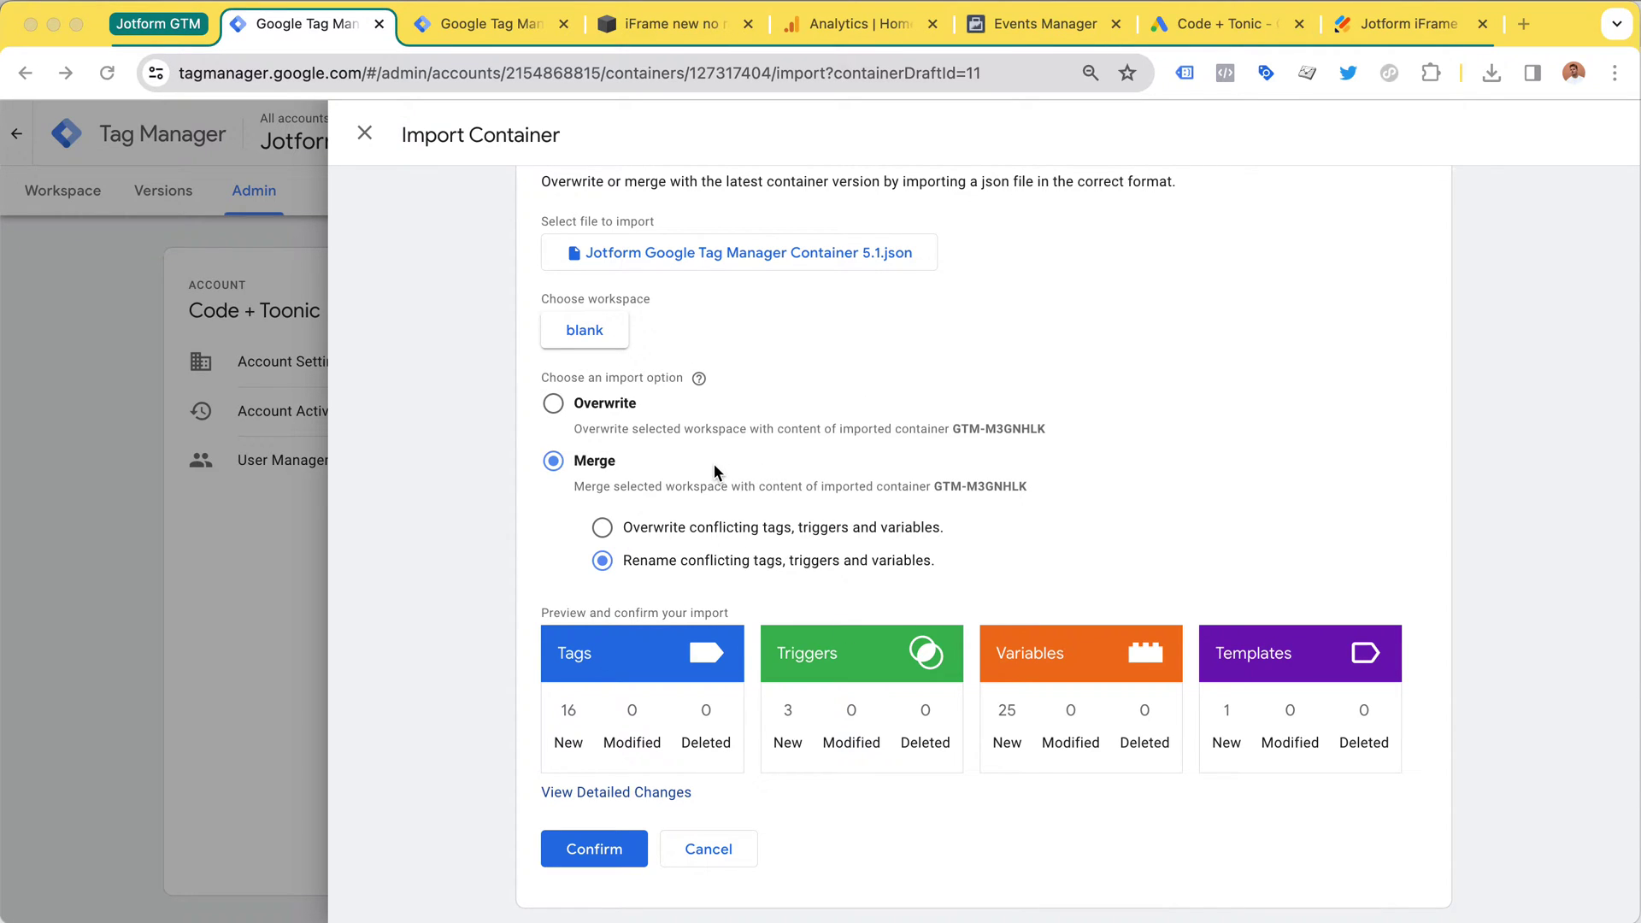
{"action": "left_click", "coordinate": [585, 856]}
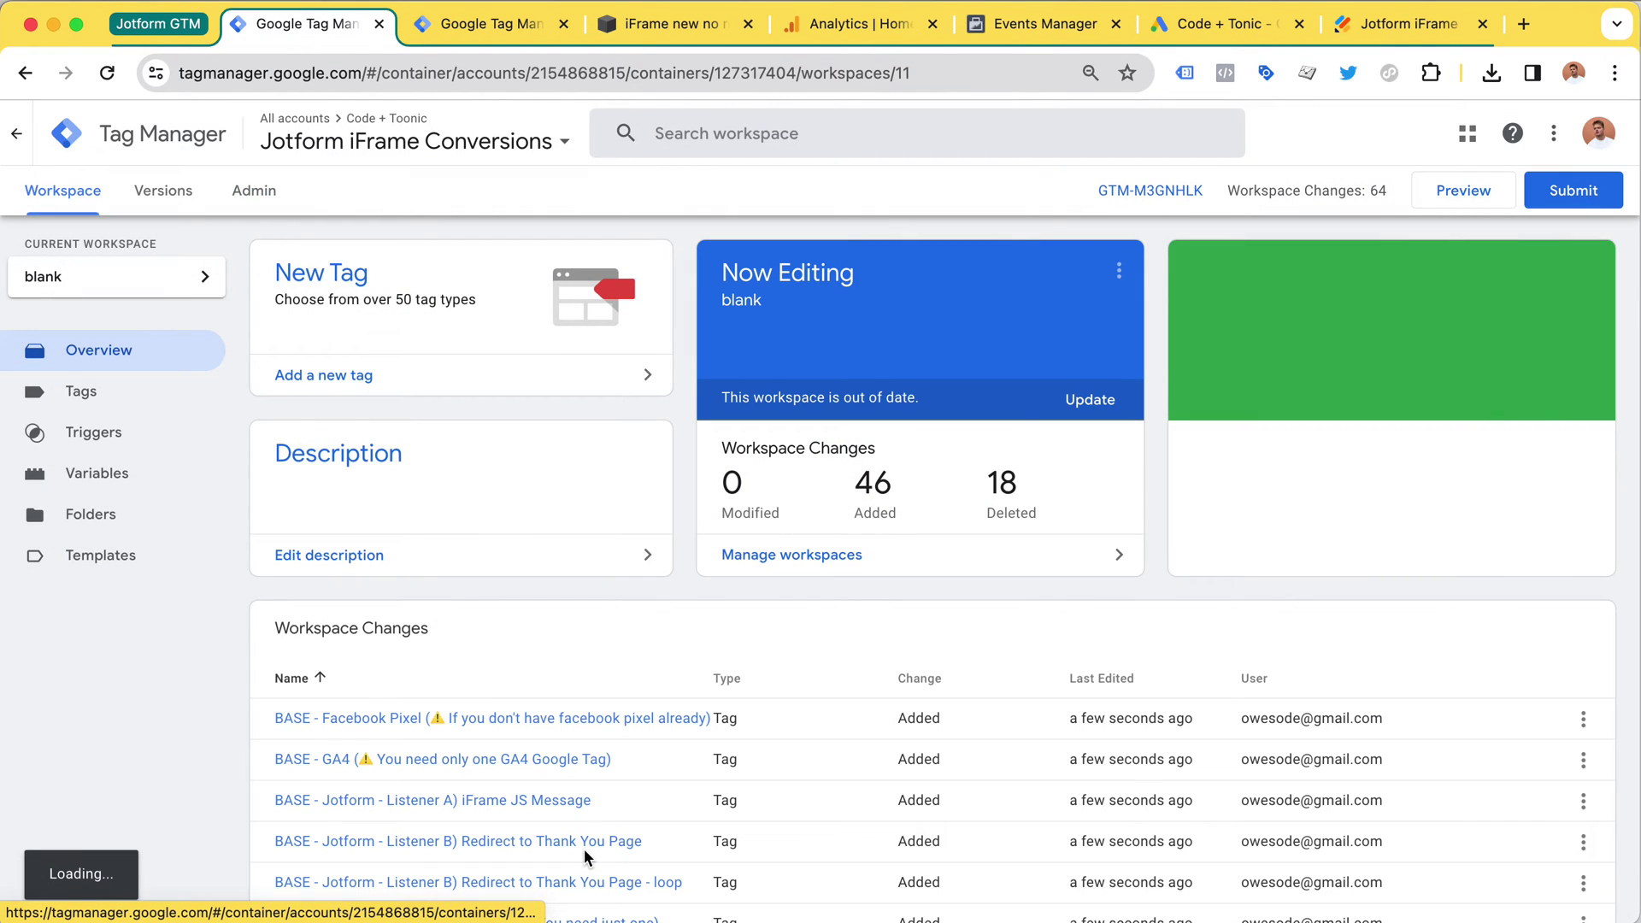
Review the Workspace Changes list of imported tags, triggers and variables, and open the container's list of tags.
{"action": "scroll", "coordinate": [669, 520], "scroll_direction": "down", "scroll_amount": 20}
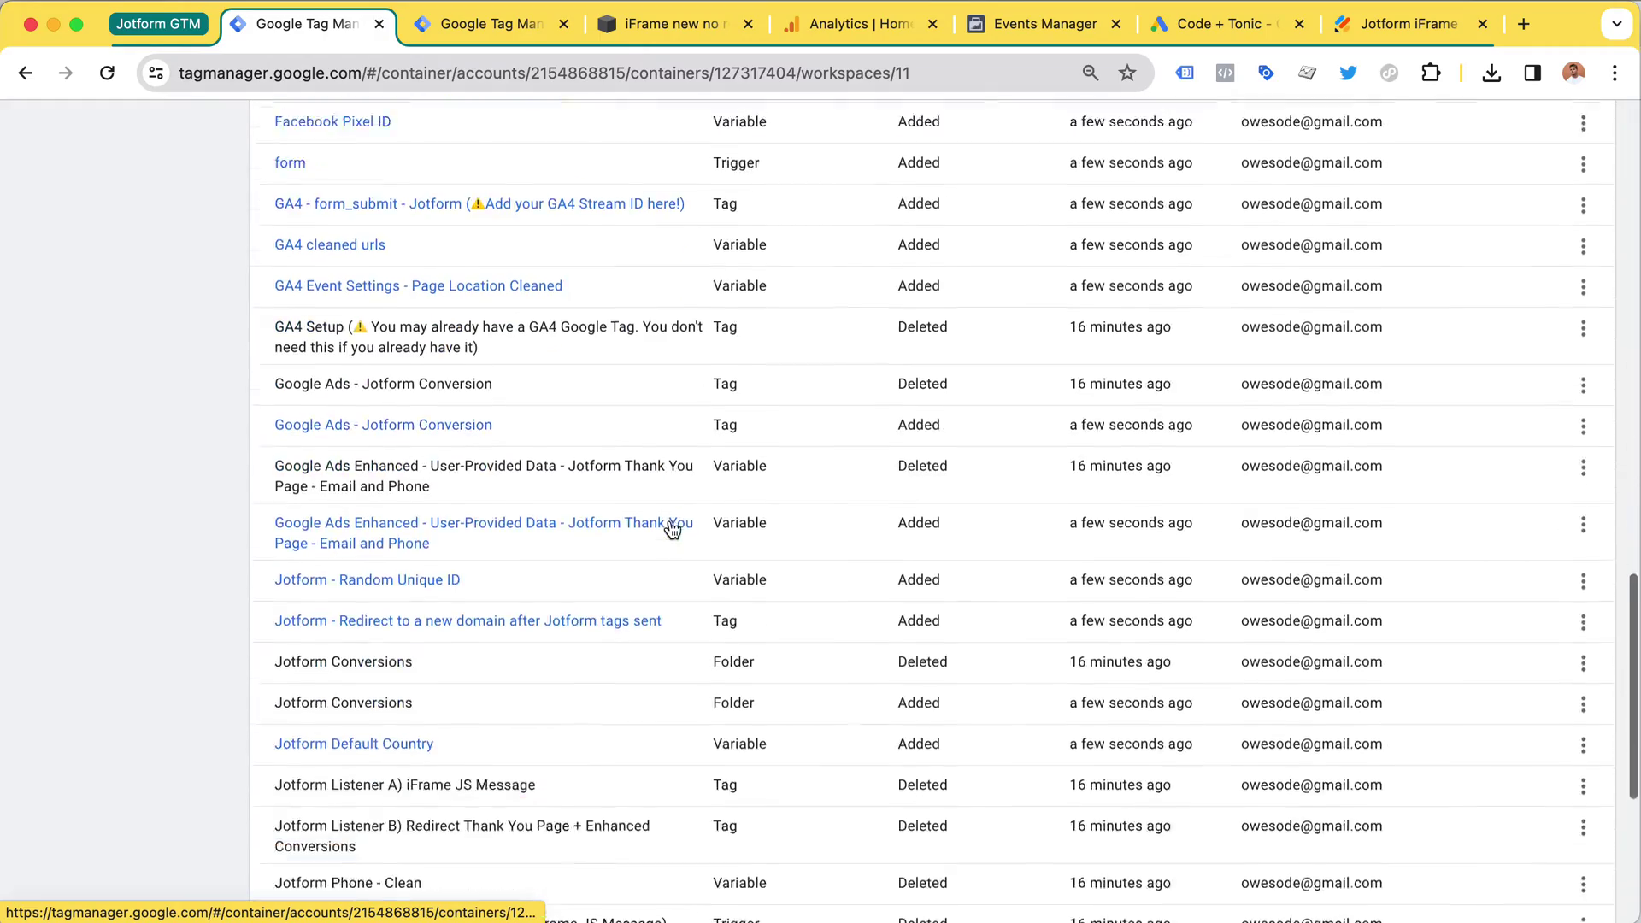
{"action": "scroll", "coordinate": [670, 523], "scroll_direction": "up", "scroll_amount": 20}
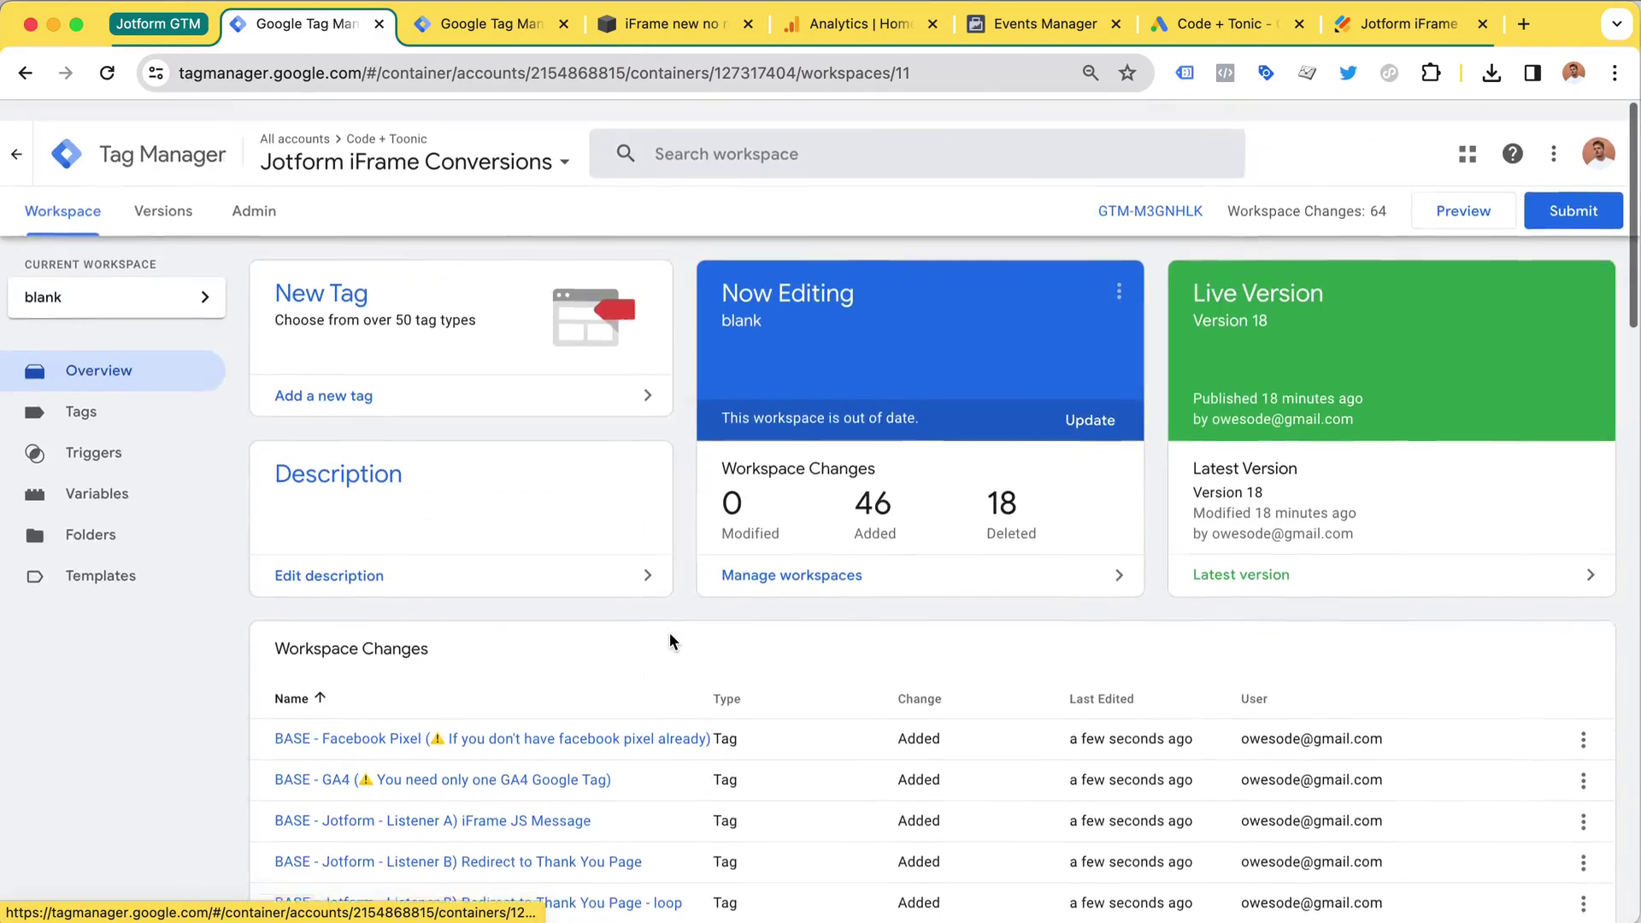
{"action": "scroll", "coordinate": [694, 560], "scroll_direction": "down", "scroll_amount": 20}
{"action": "scroll", "coordinate": [720, 513], "scroll_direction": "up", "scroll_amount": 10}
{"action": "scroll", "coordinate": [718, 508], "scroll_direction": "up", "scroll_amount": 10}
{"action": "scroll", "coordinate": [728, 494], "scroll_direction": "down", "scroll_amount": 3}
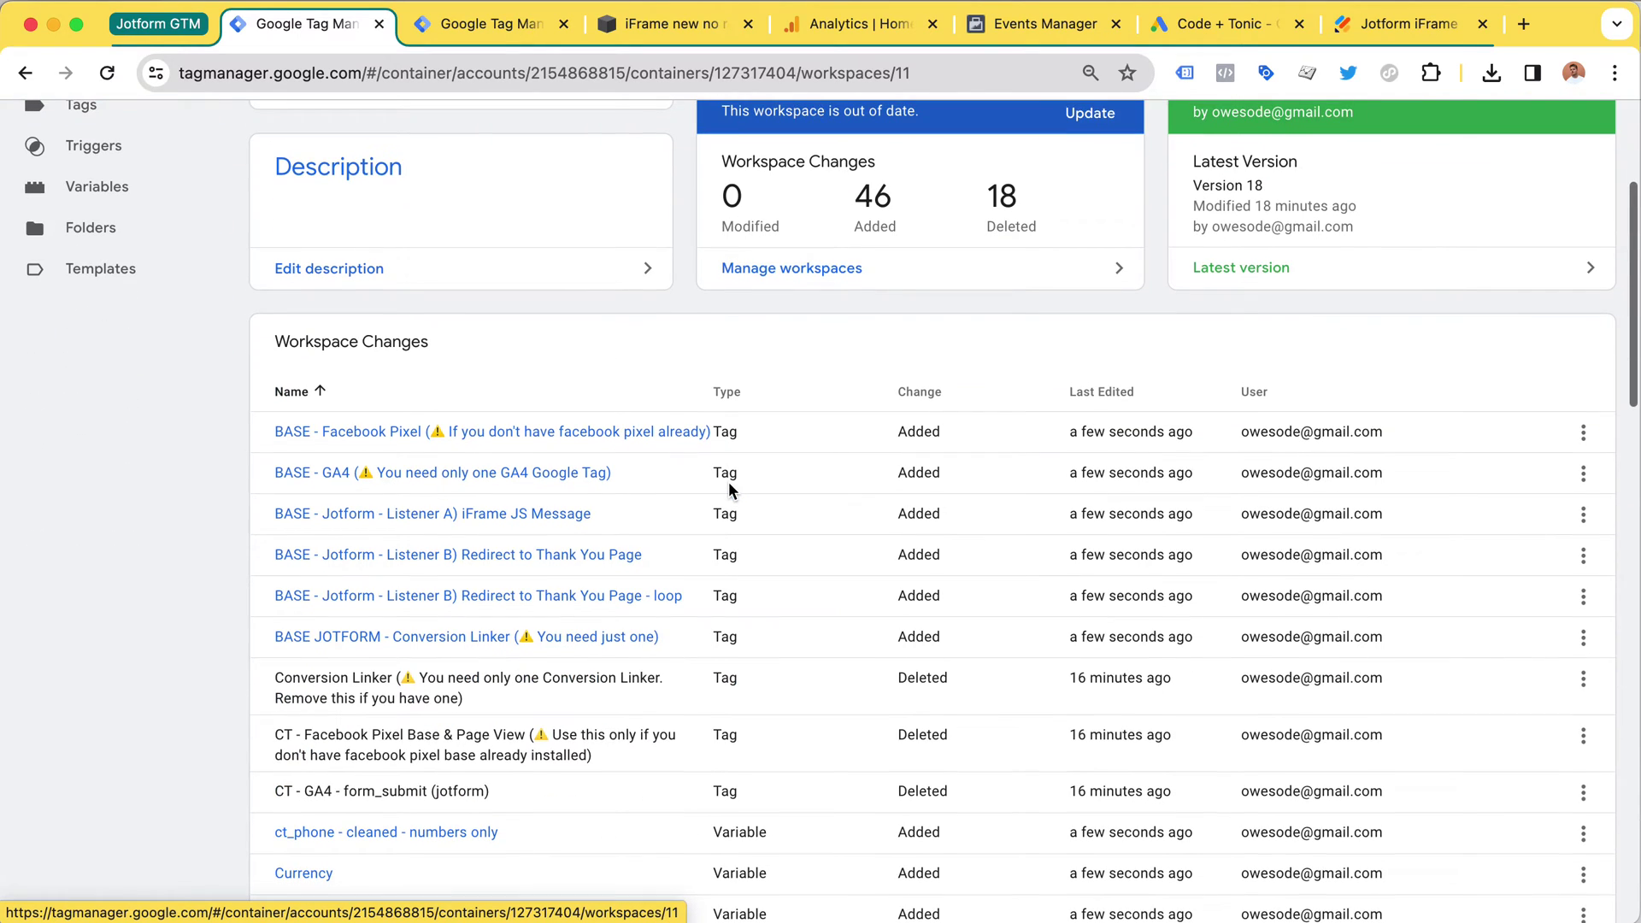
{"action": "scroll", "coordinate": [513, 427], "scroll_direction": "up", "scroll_amount": 4}
{"action": "left_click", "coordinate": [133, 392]}
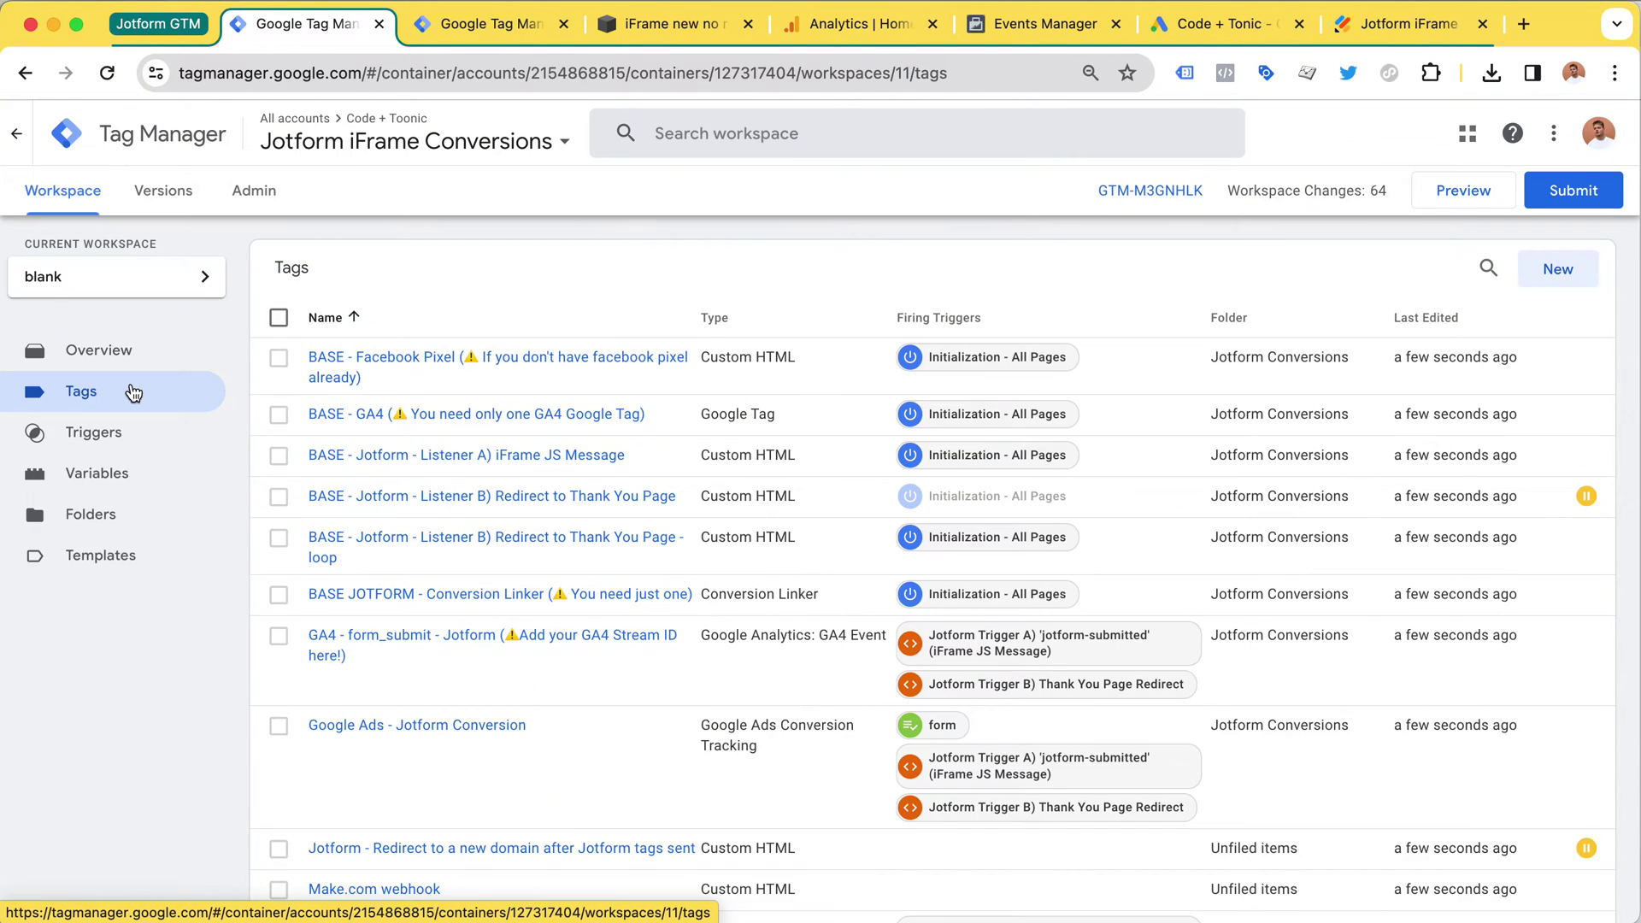
Set the Measurement ID of the GA4 - form_submit - Jotform tag to G-KP84HV5YX2.
{"action": "scroll", "coordinate": [474, 306], "scroll_direction": "down", "scroll_amount": 1}
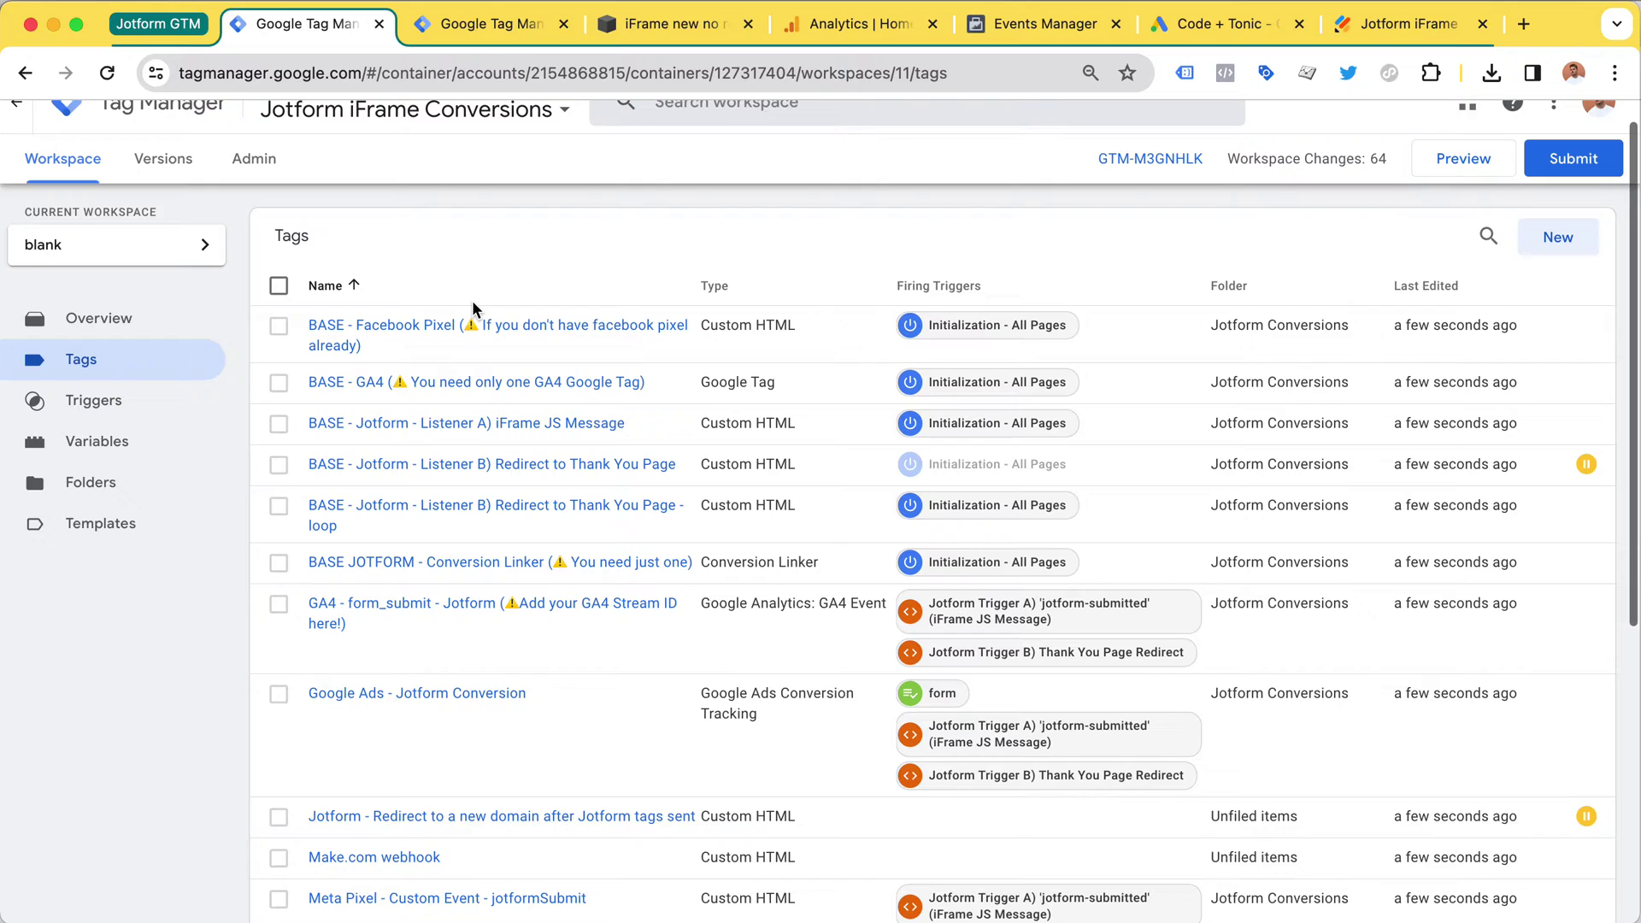
{"action": "scroll", "coordinate": [510, 275], "scroll_direction": "down", "scroll_amount": 1}
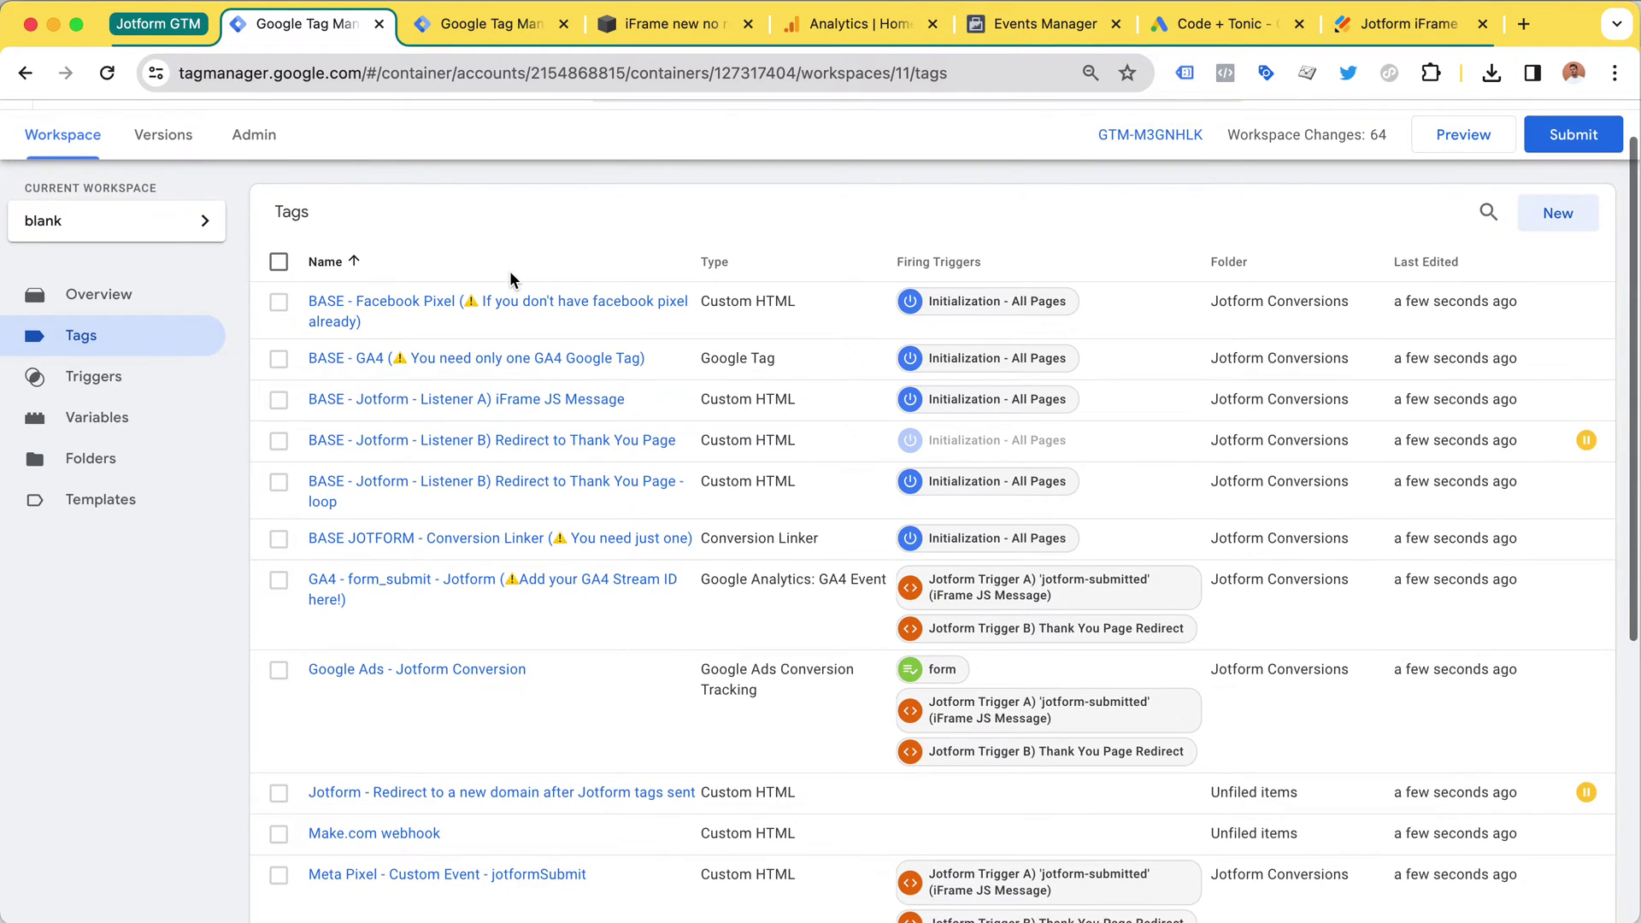
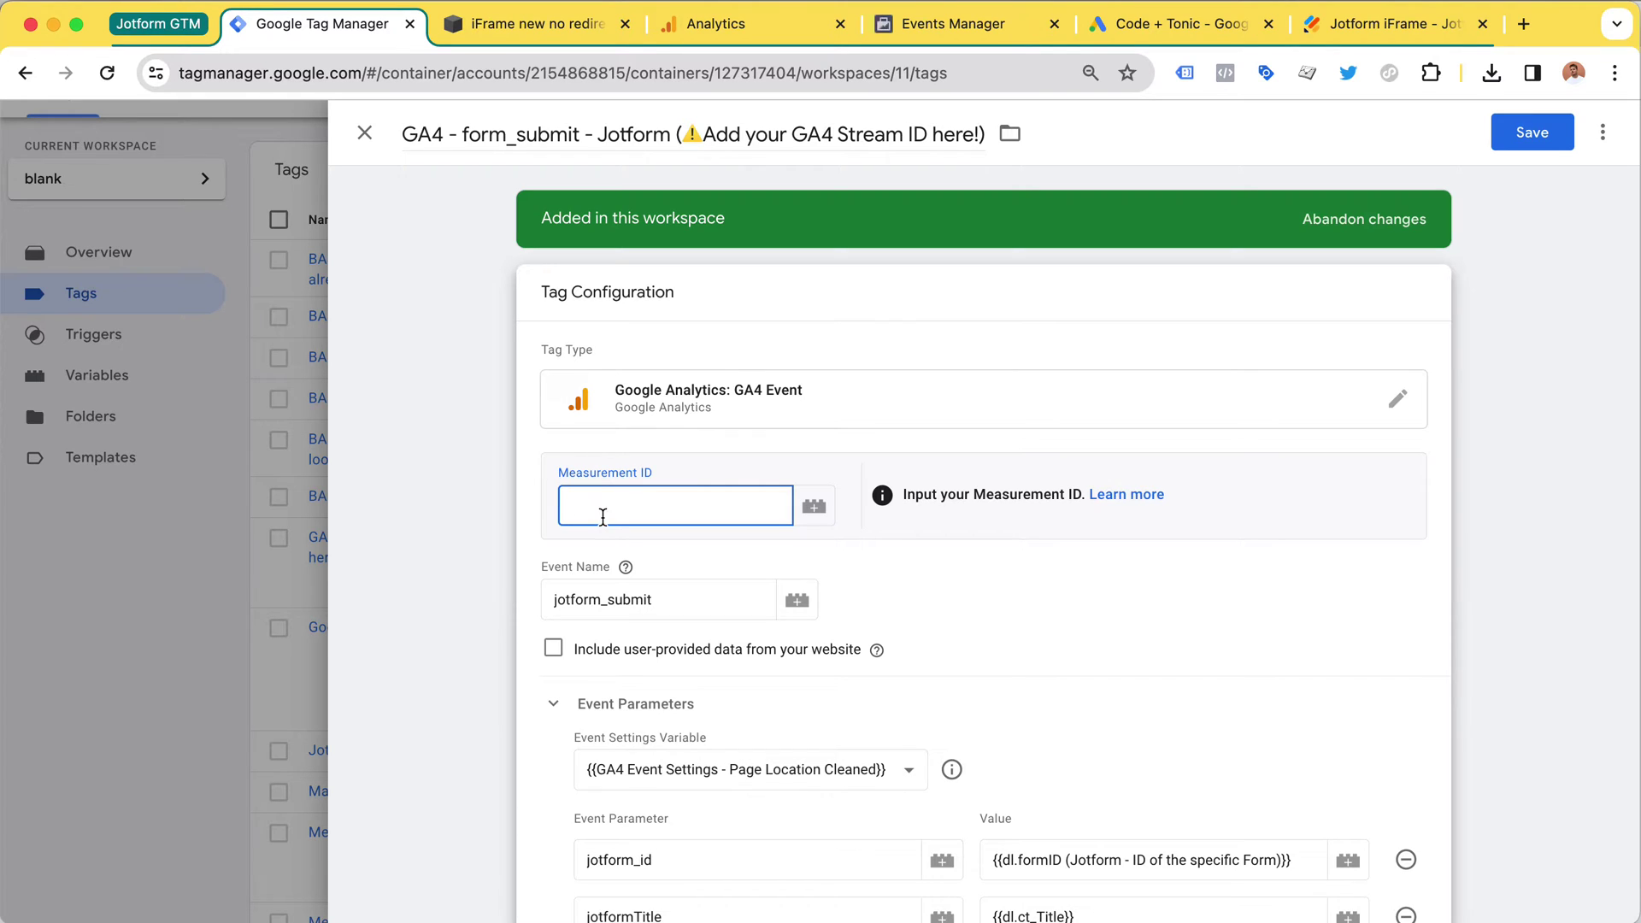
{"action": "type", "text": "G-KP84JV5YX2"}
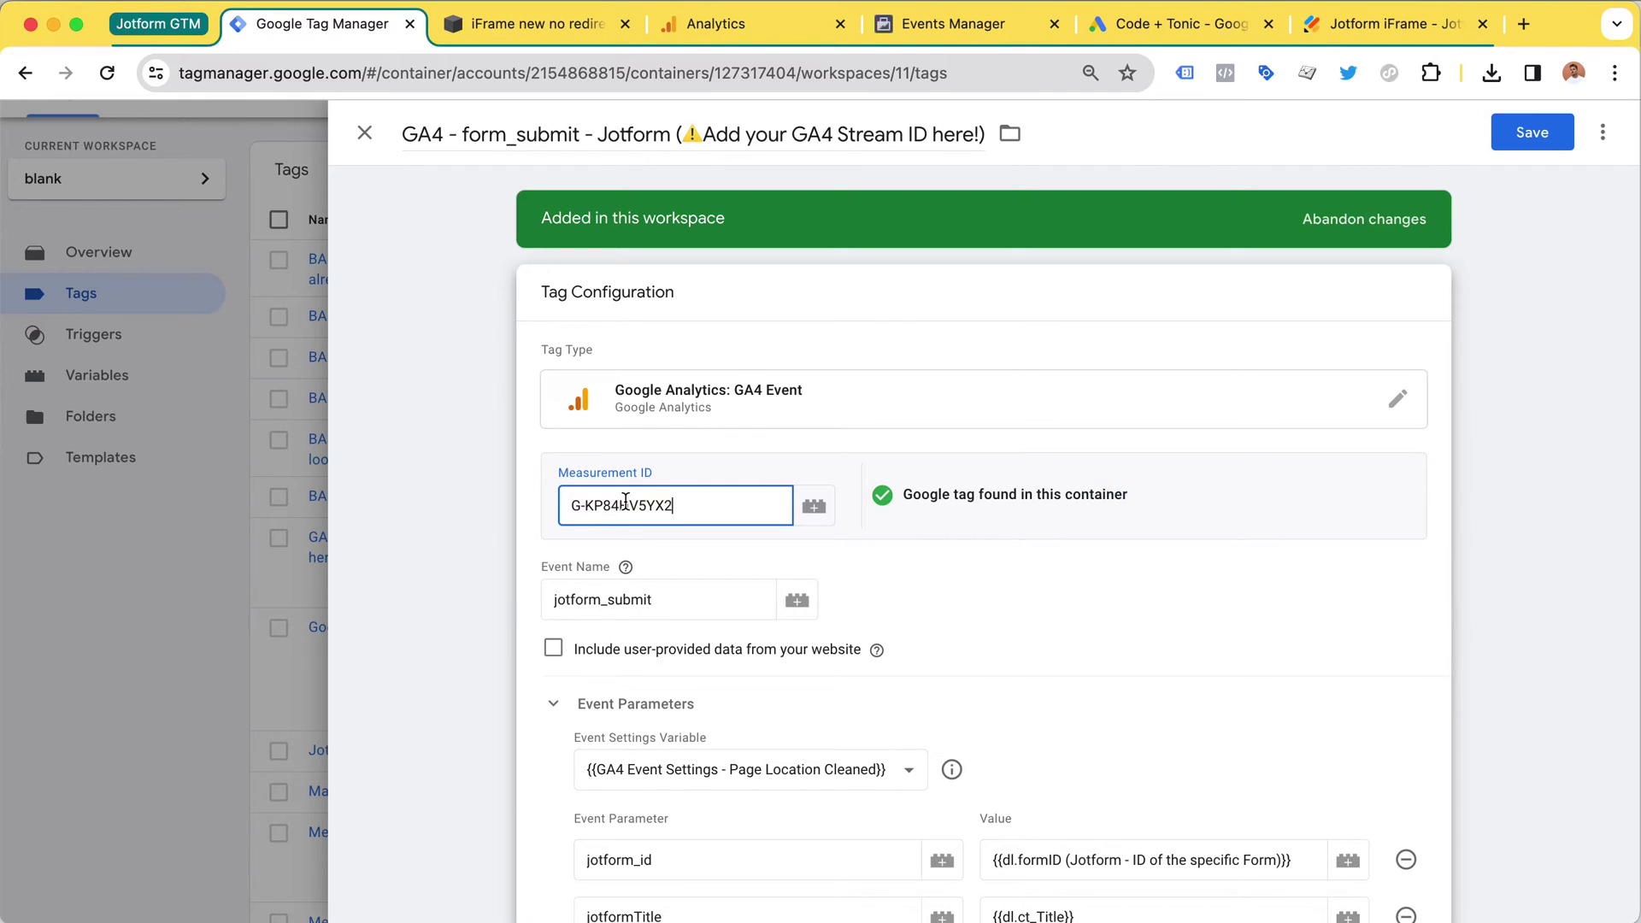
Copy the selected test pixel's ID from Meta Events Manager into the Facebook Pixel ID variable in Google Tag Manager and save it.
{"action": "key", "text": "super+4"}
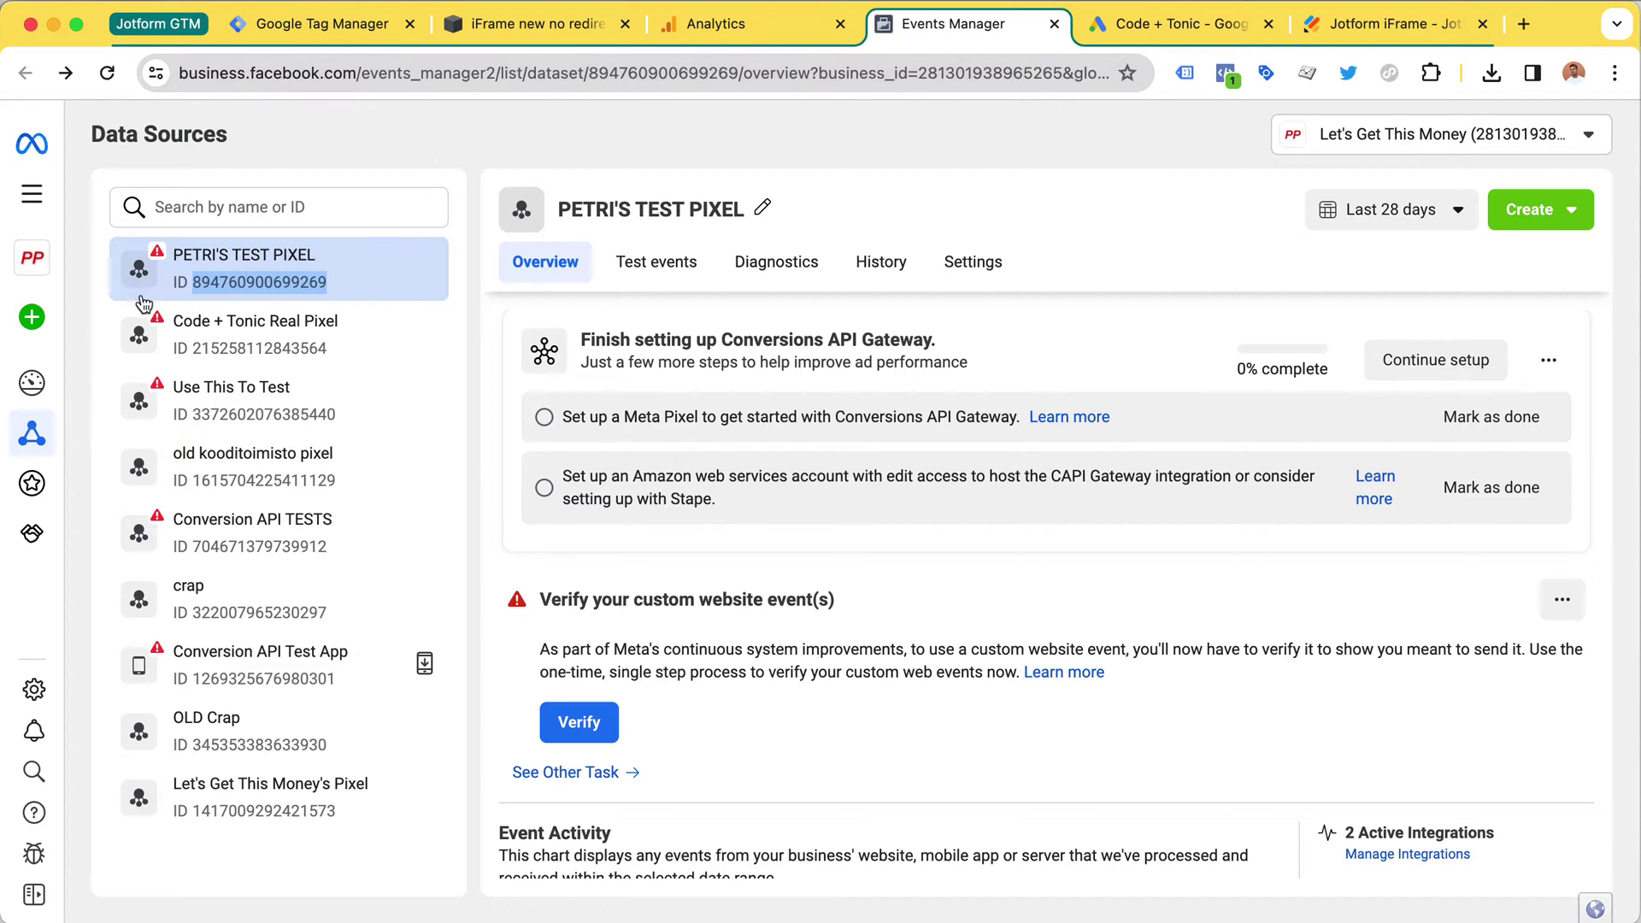
{"action": "left_click", "coordinate": [308, 291]}
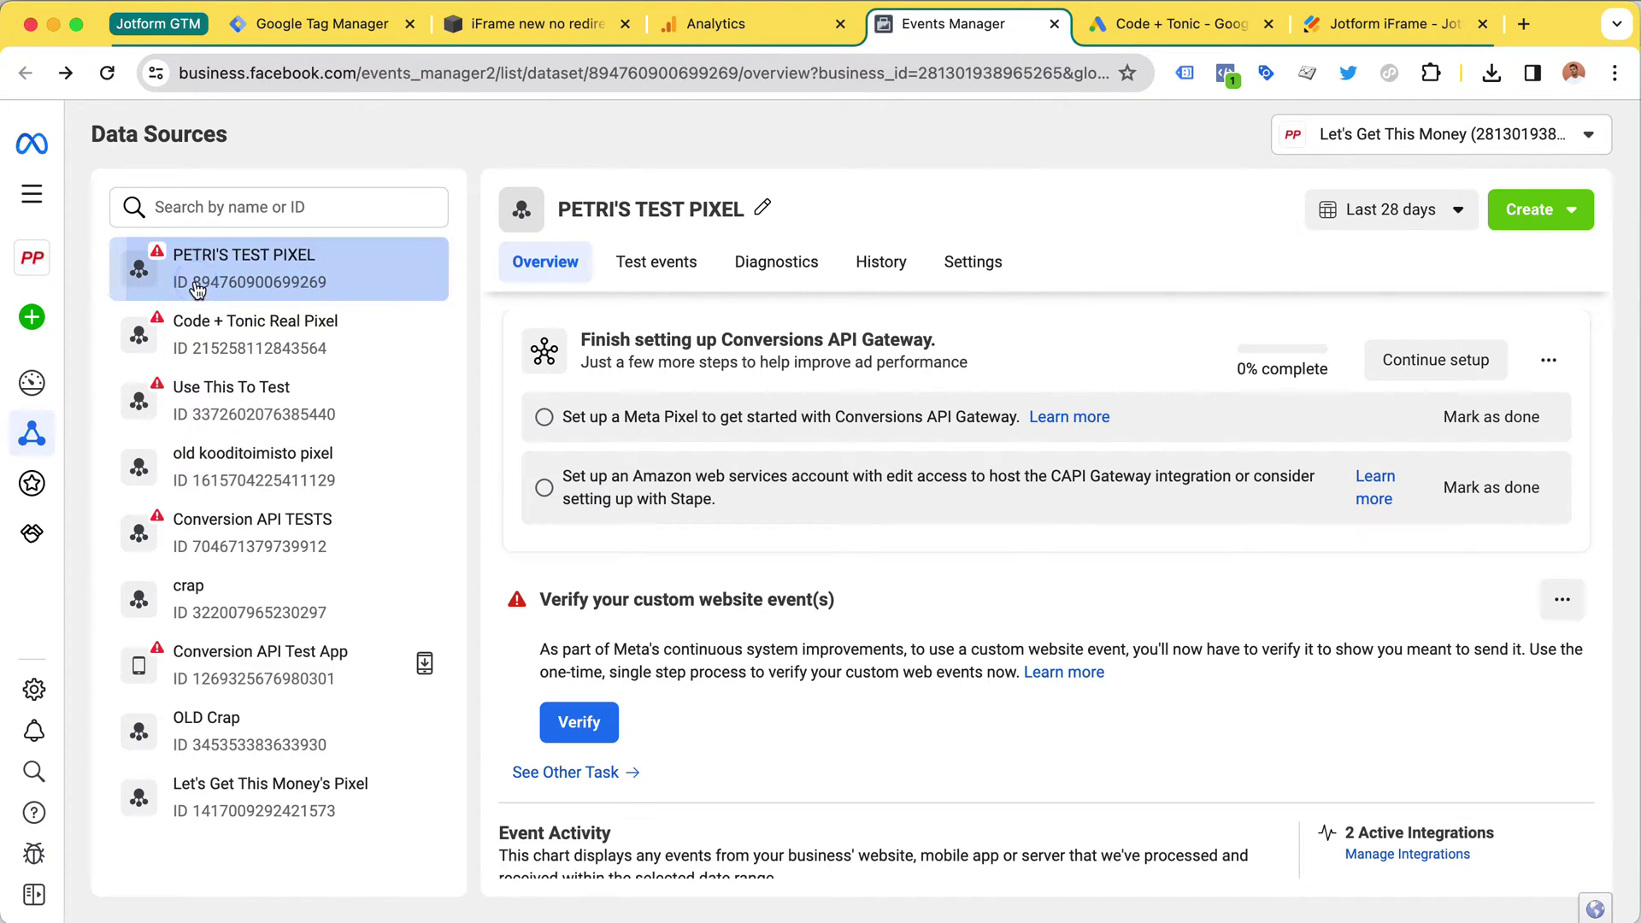
{"action": "left_click_drag", "start_coordinate": [308, 291], "coordinate": [337, 284]}
{"action": "key", "text": "super+c"}
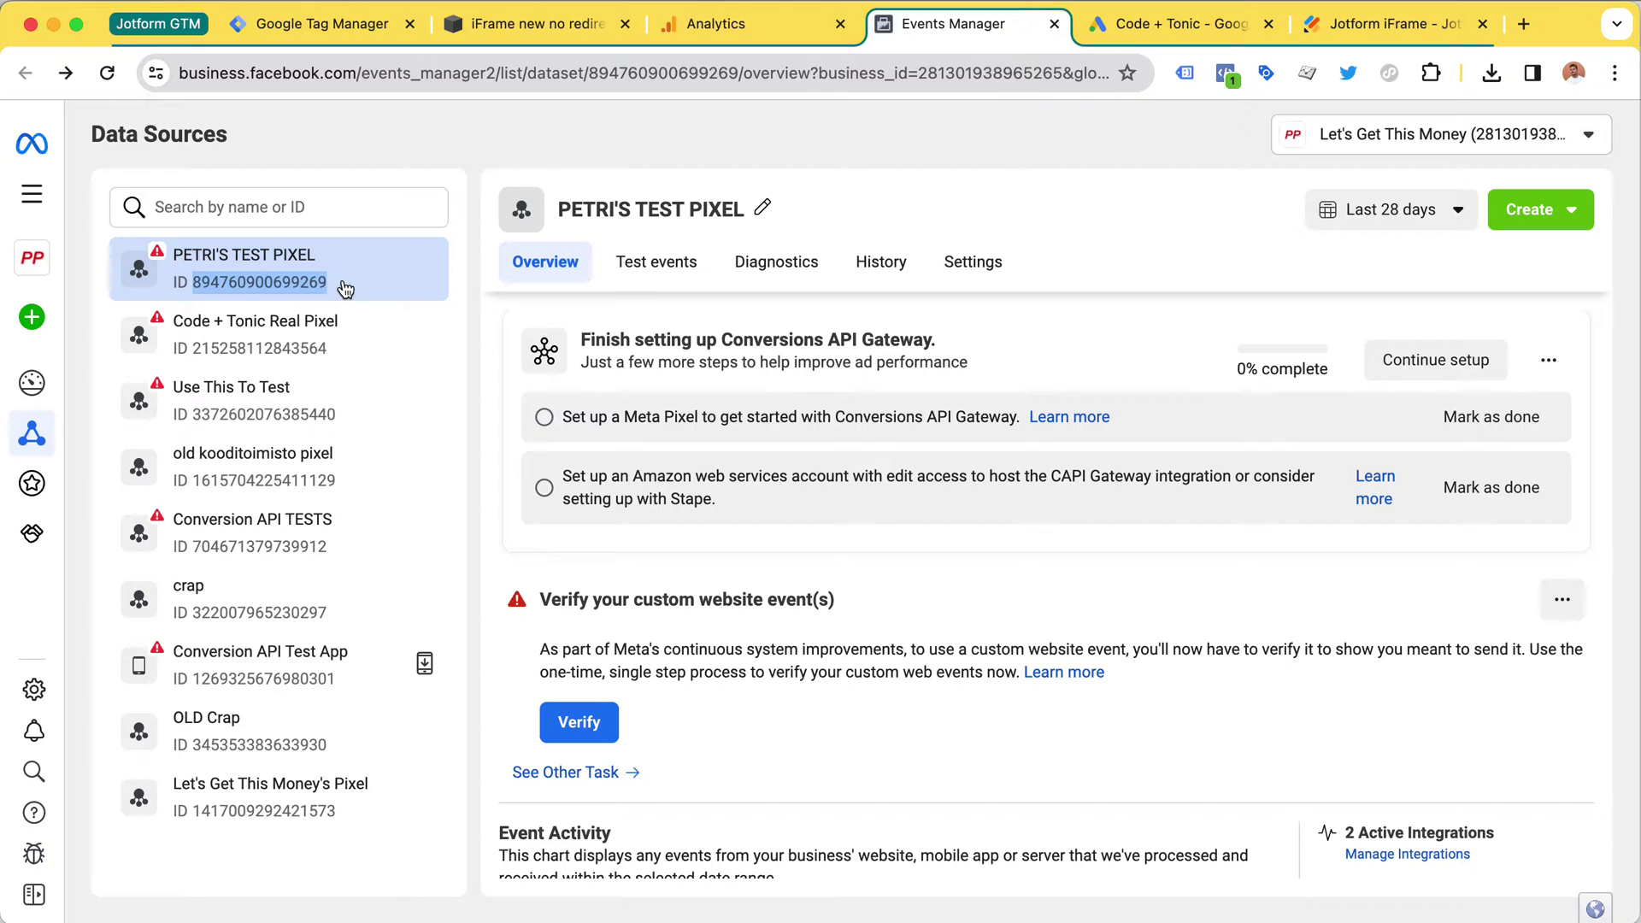
{"action": "left_click", "coordinate": [358, 26]}
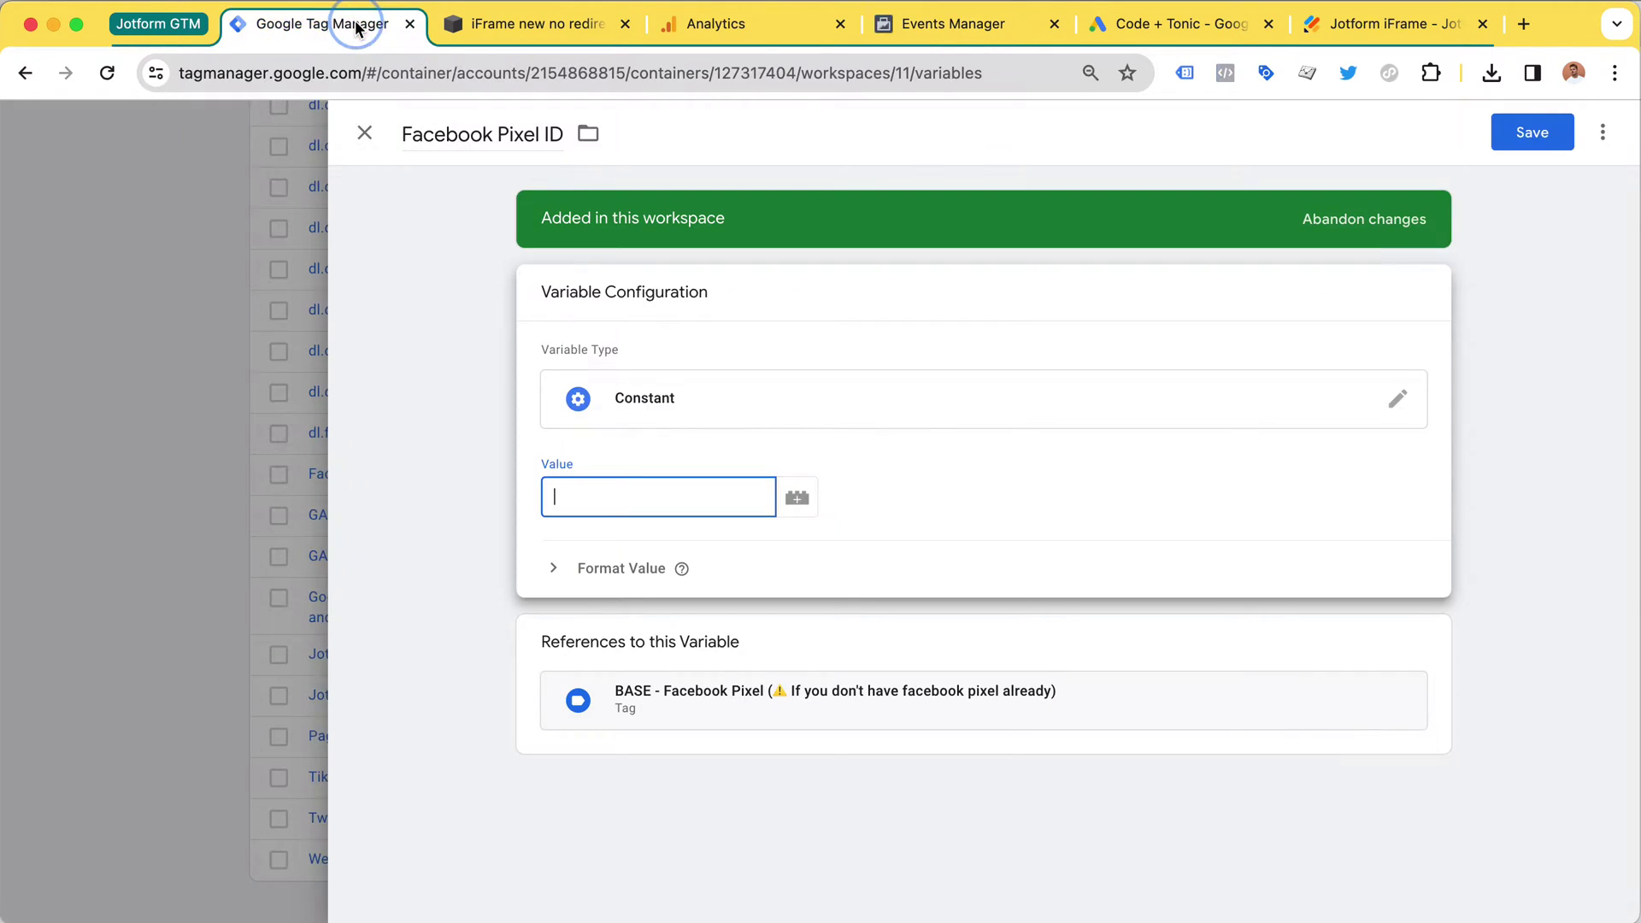
{"action": "left_click", "coordinate": [590, 503]}
{"action": "key", "text": "super+v"}
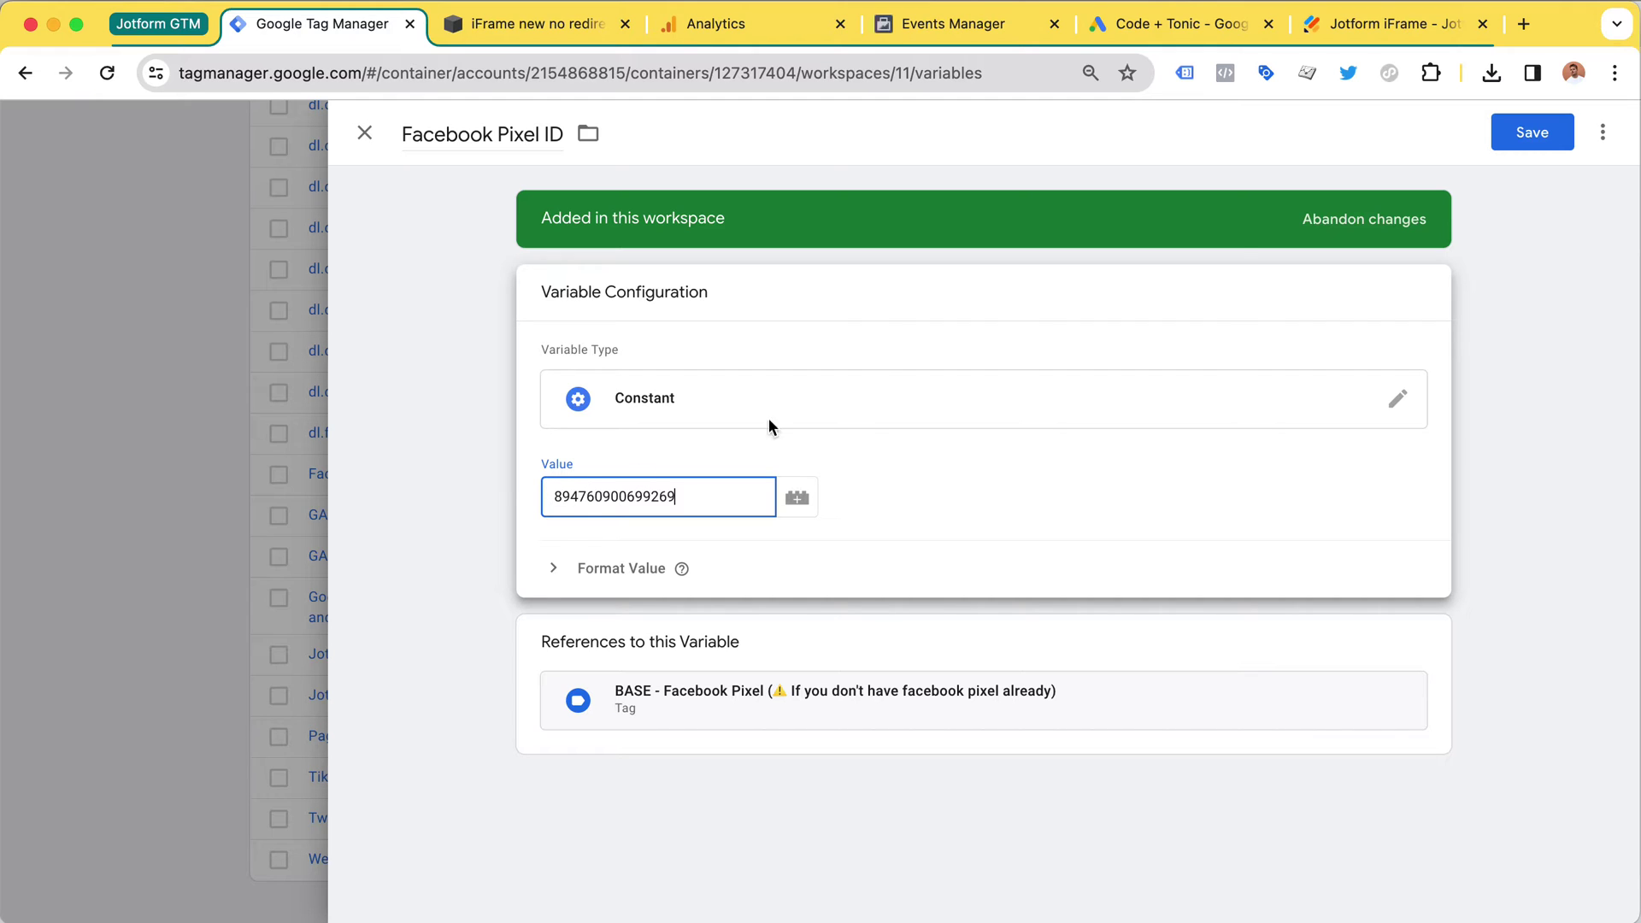
{"action": "left_click", "coordinate": [1529, 135]}
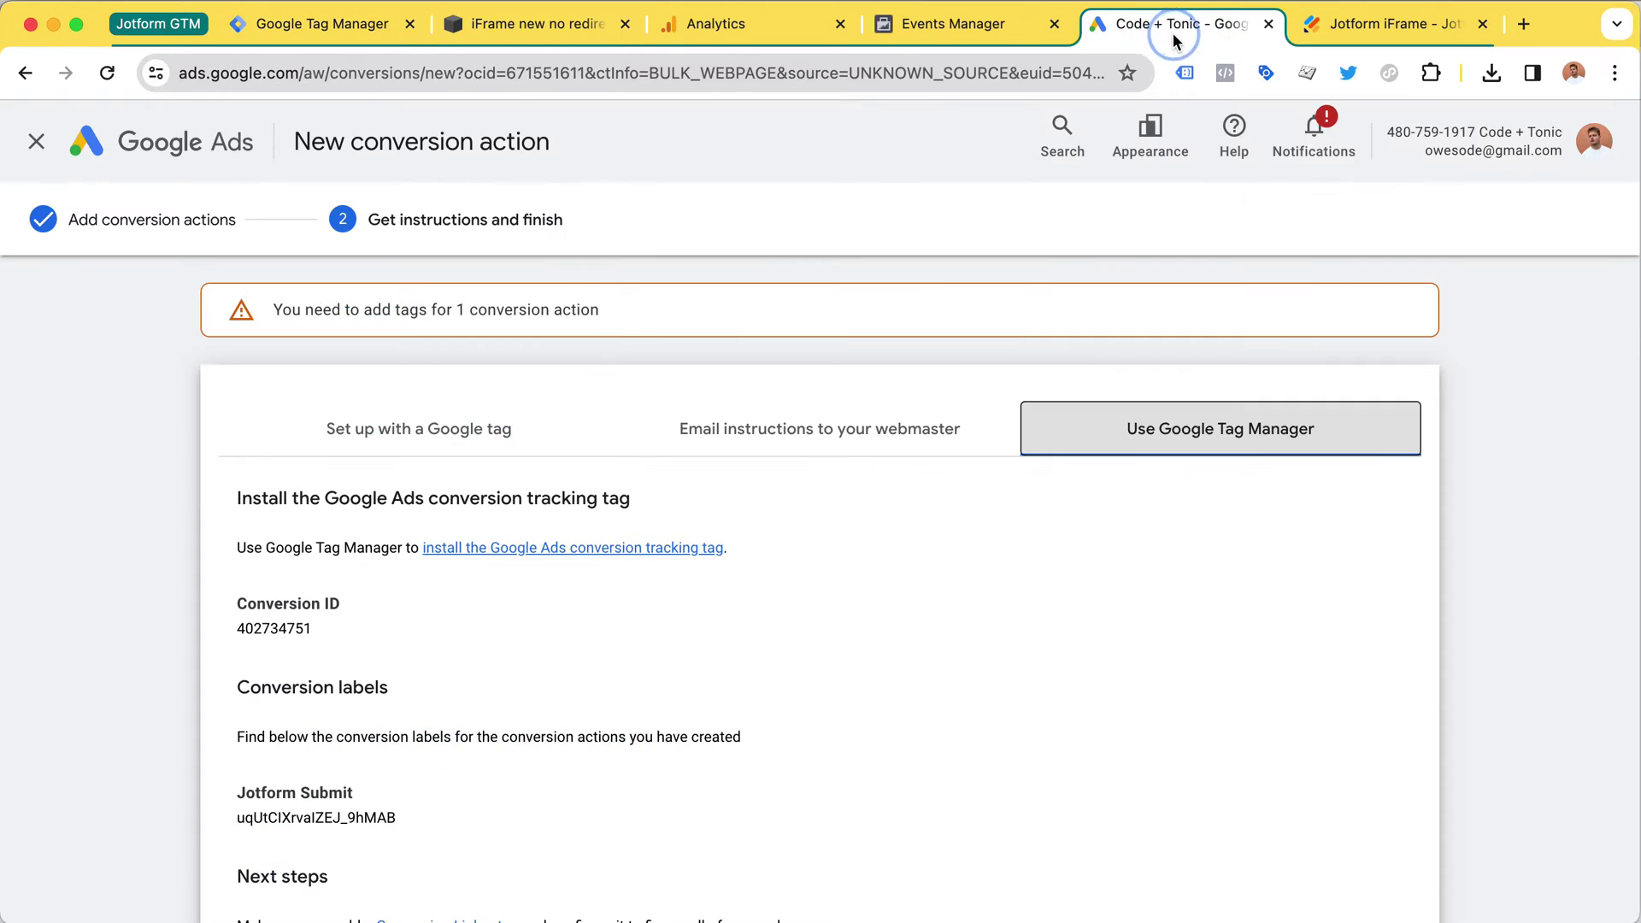
Copy Conversion ID 402734751 from the Google Ads conversion instructions into the Google Ads - Jotform Conversion tag in Google Tag Manager.
{"action": "left_click", "coordinate": [1179, 26]}
{"action": "left_click_drag", "start_coordinate": [234, 629], "coordinate": [316, 632]}
{"action": "key", "text": "super+c"}
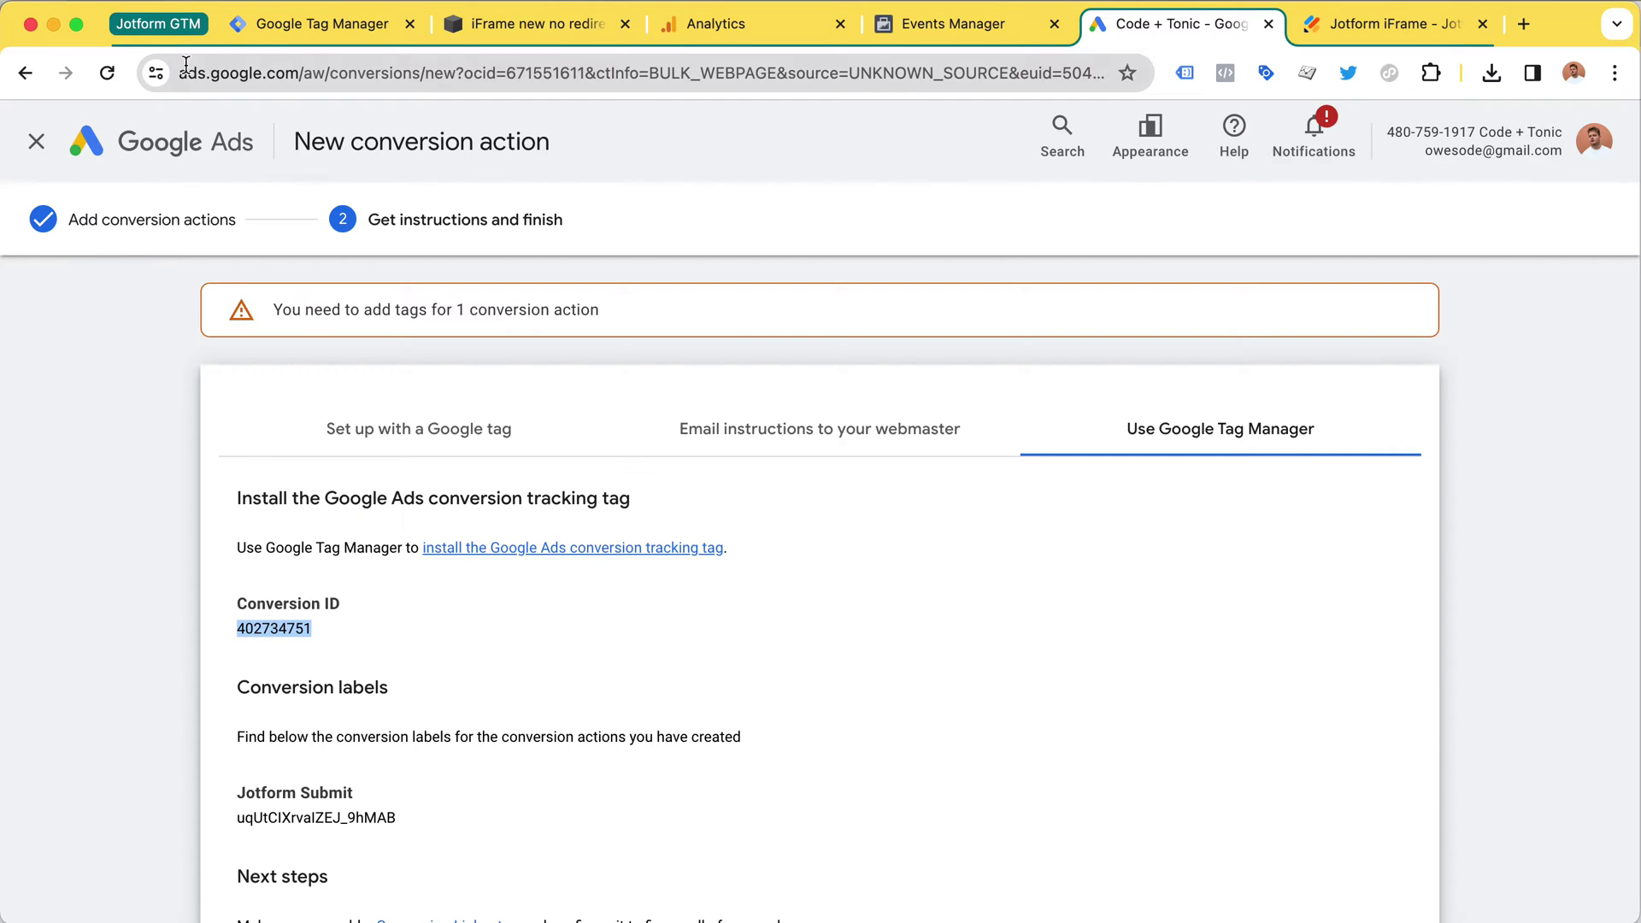
{"action": "left_click", "coordinate": [295, 29]}
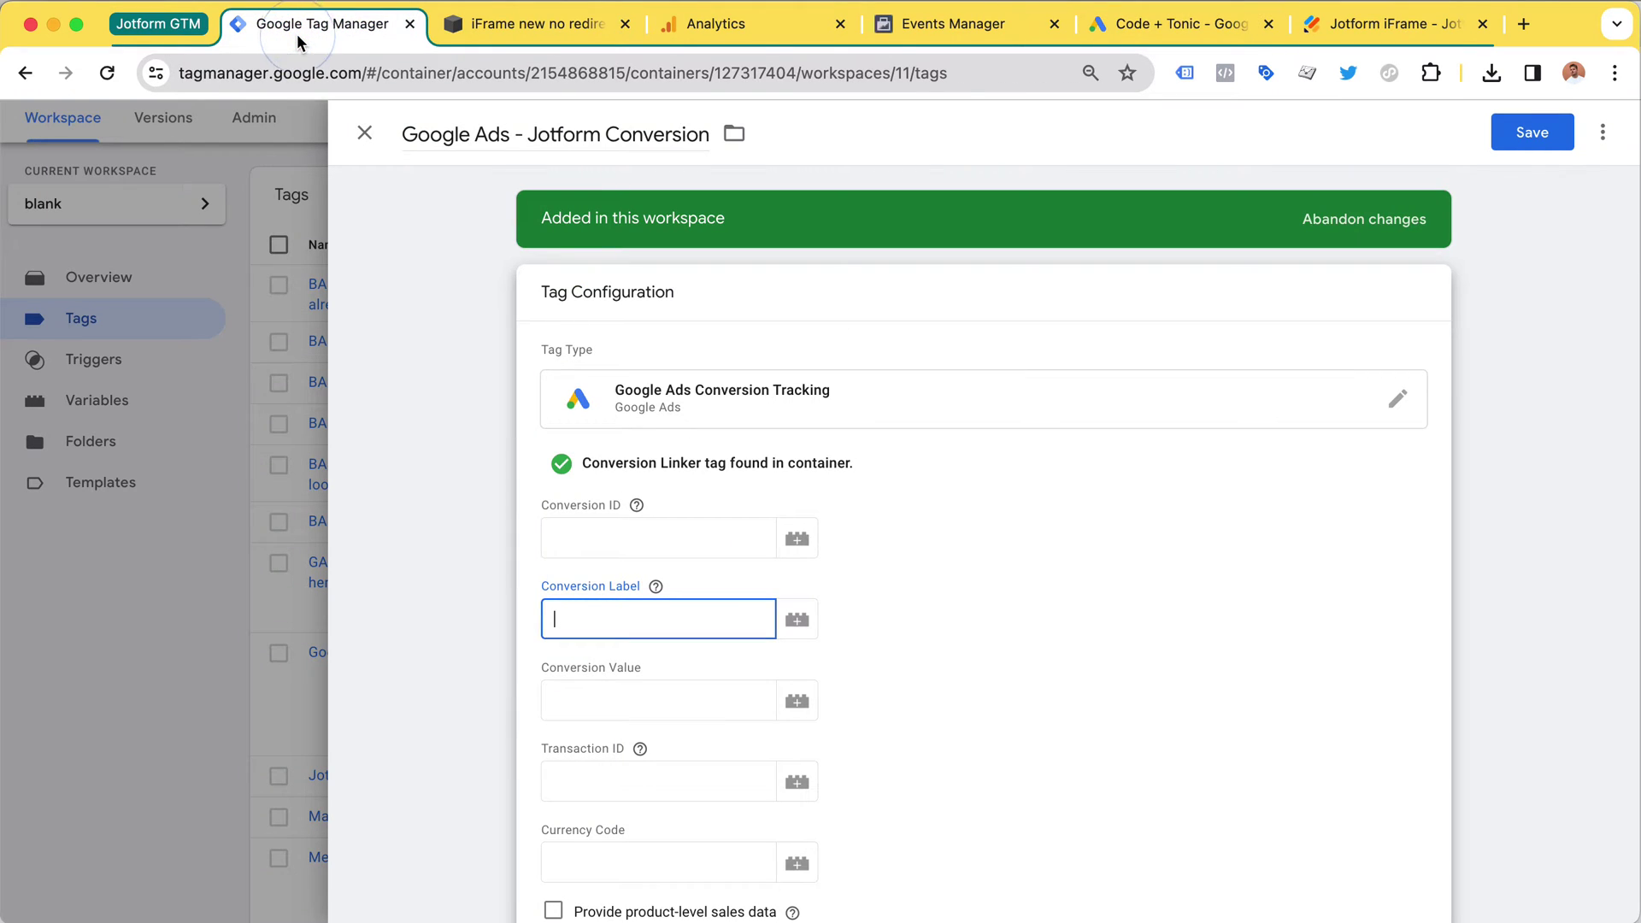
{"action": "left_click", "coordinate": [544, 525]}
{"action": "key", "text": "super+v"}
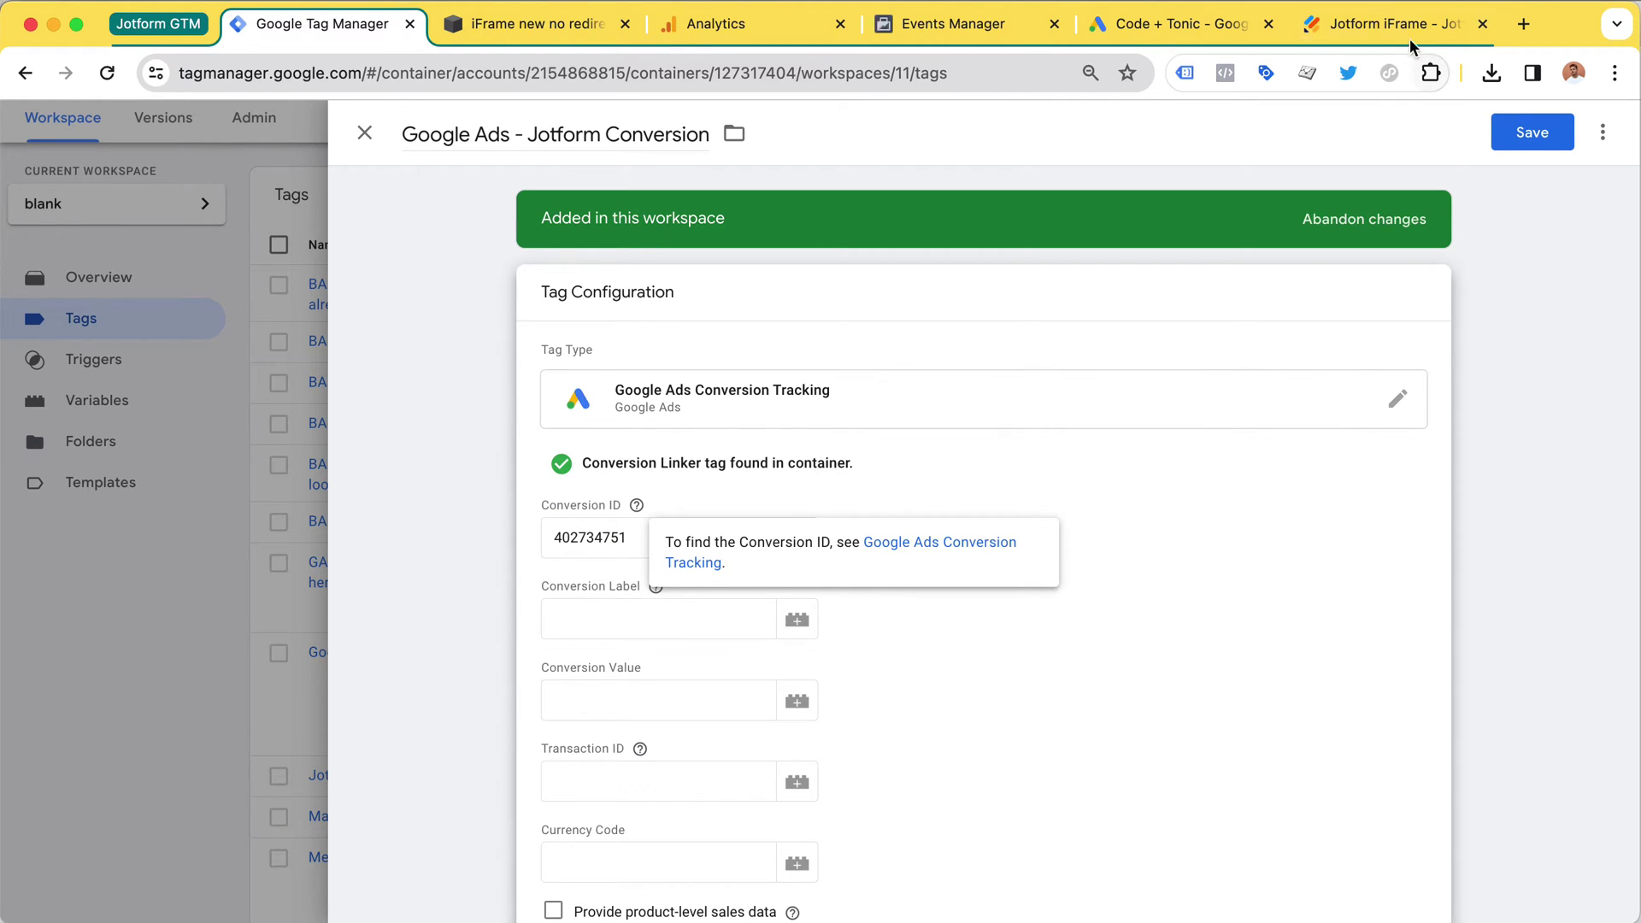
Copy the Jotform Submit conversion label from Google Ads into the Google Ads - Jotform Conversion tag's Conversion Label and save the tag.
{"action": "left_click", "coordinate": [1152, 34]}
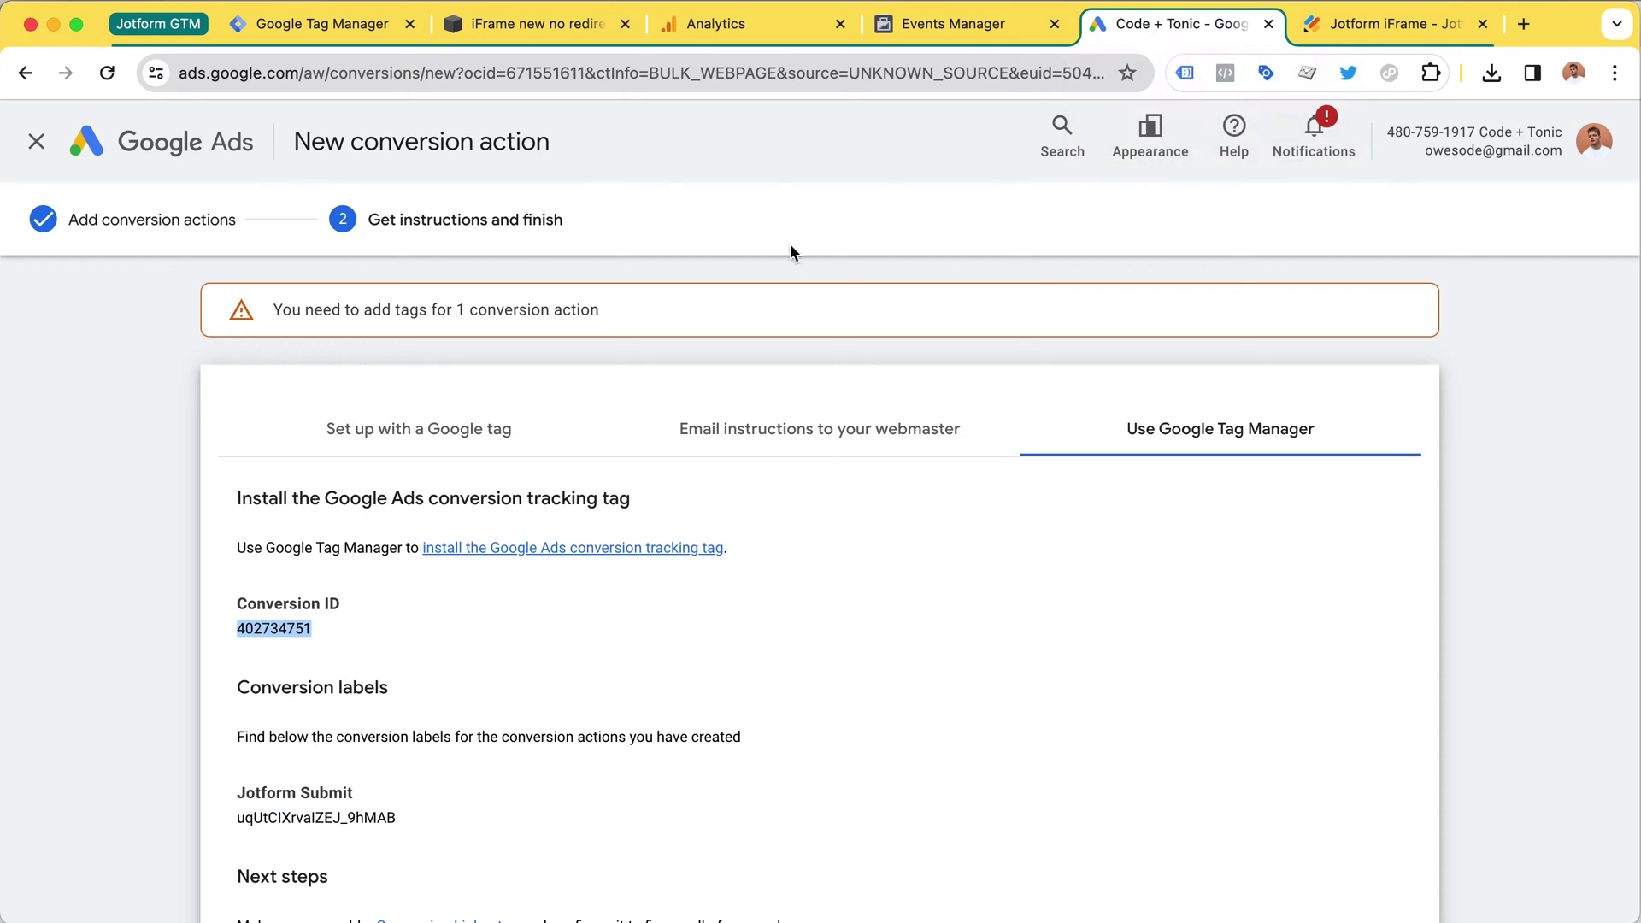
{"action": "left_click_drag", "start_coordinate": [237, 819], "coordinate": [396, 820]}
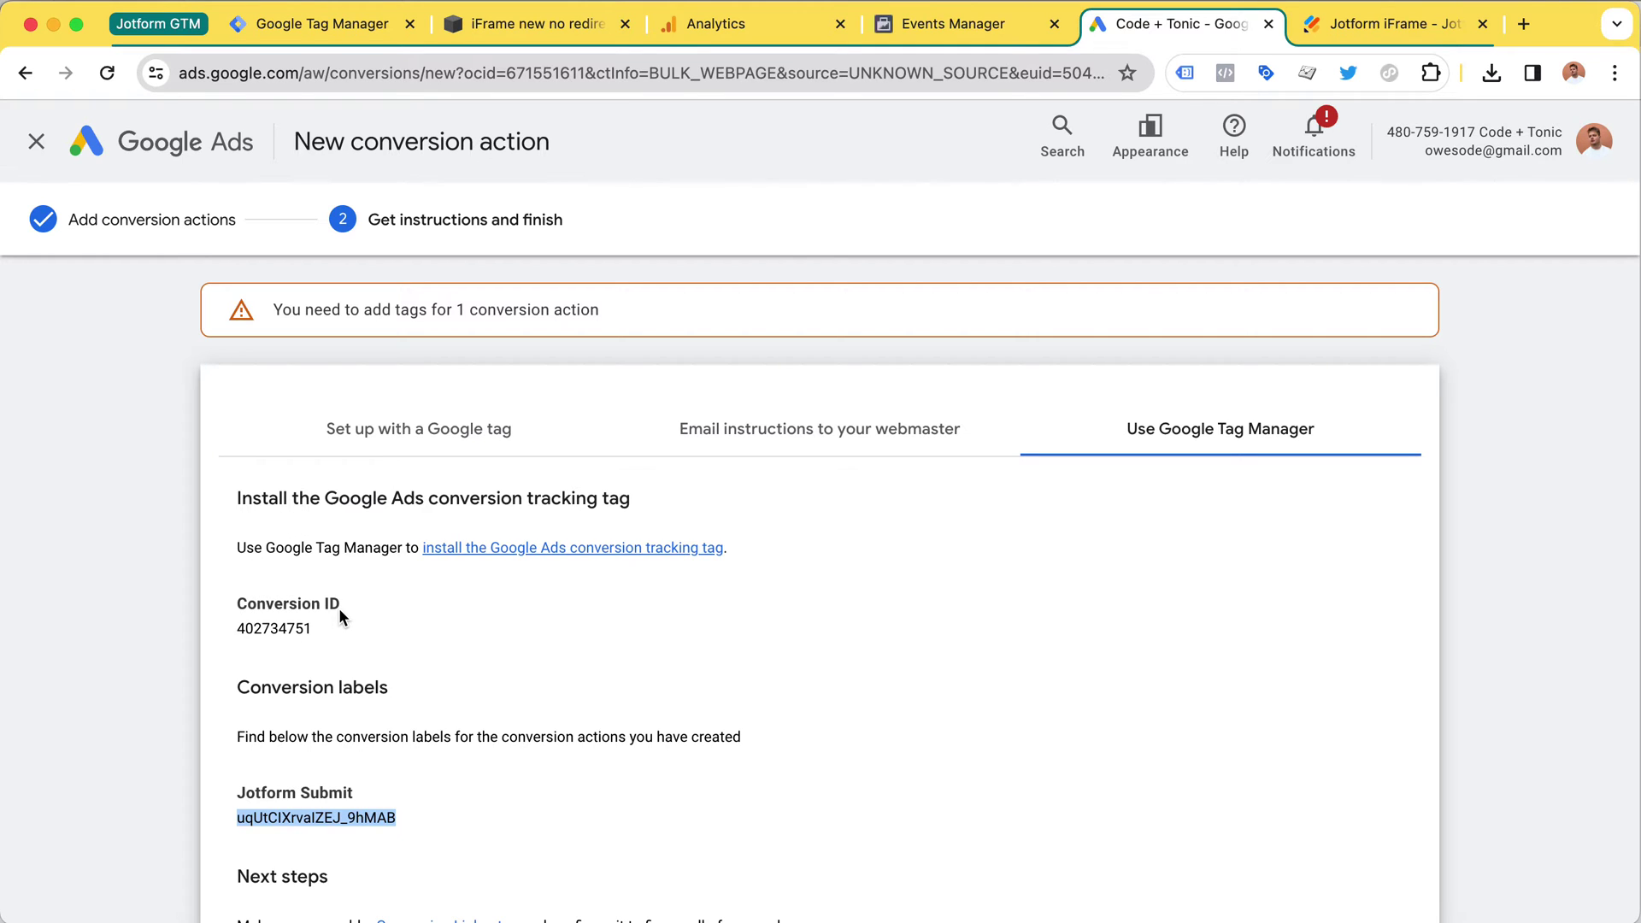
{"action": "key", "text": "super+2"}
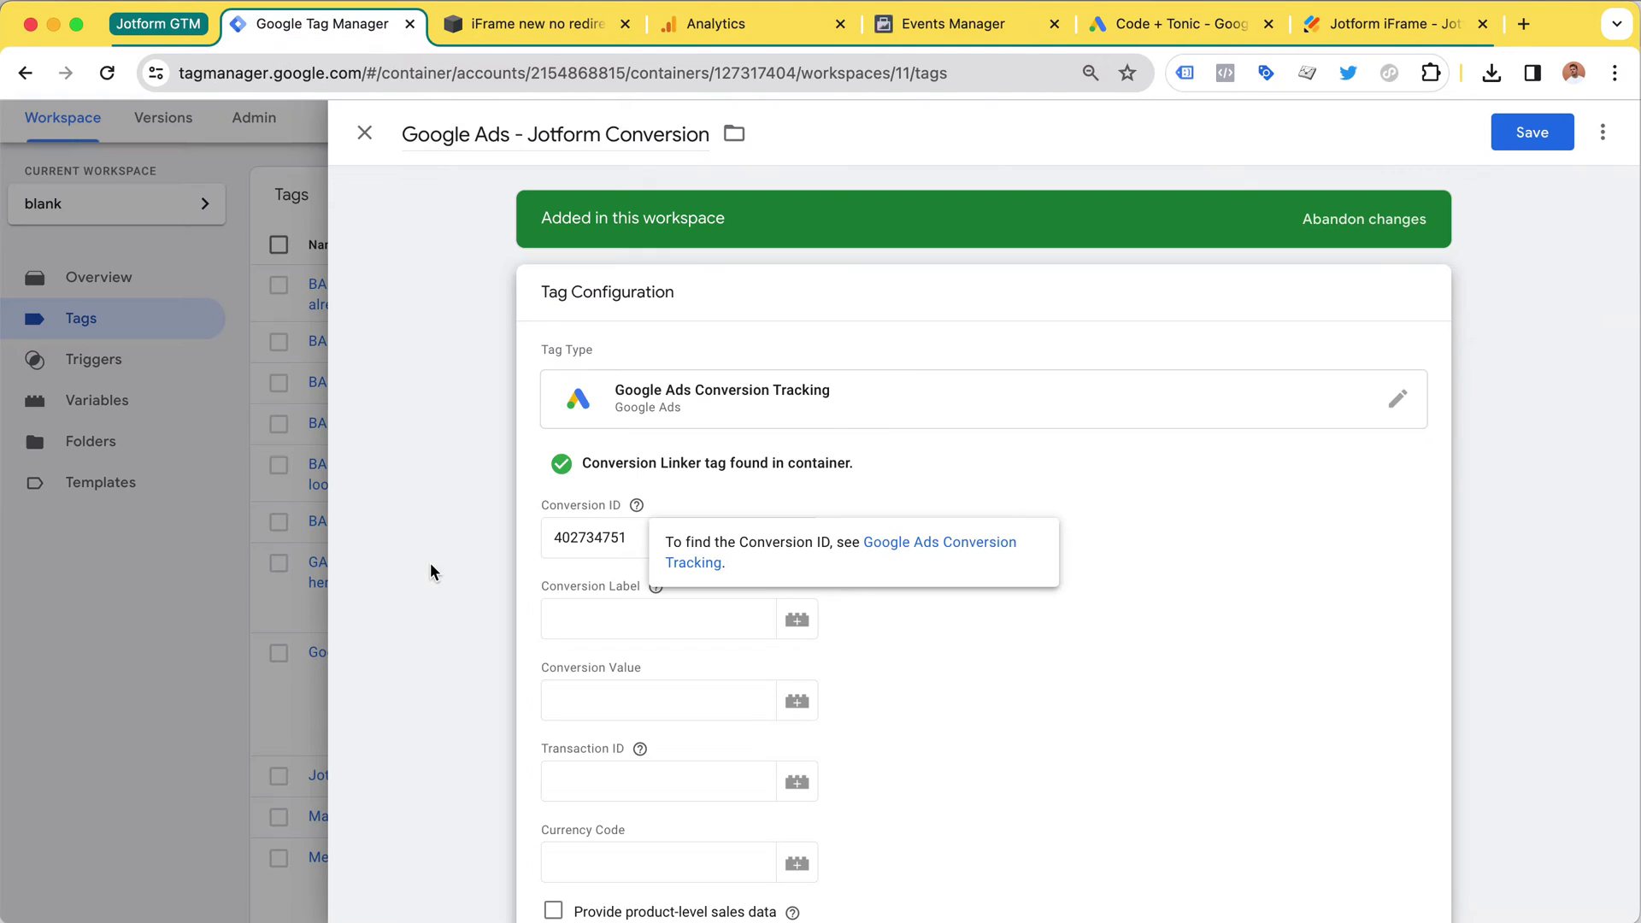
{"action": "left_click", "coordinate": [606, 603]}
{"action": "key", "text": "super+v"}
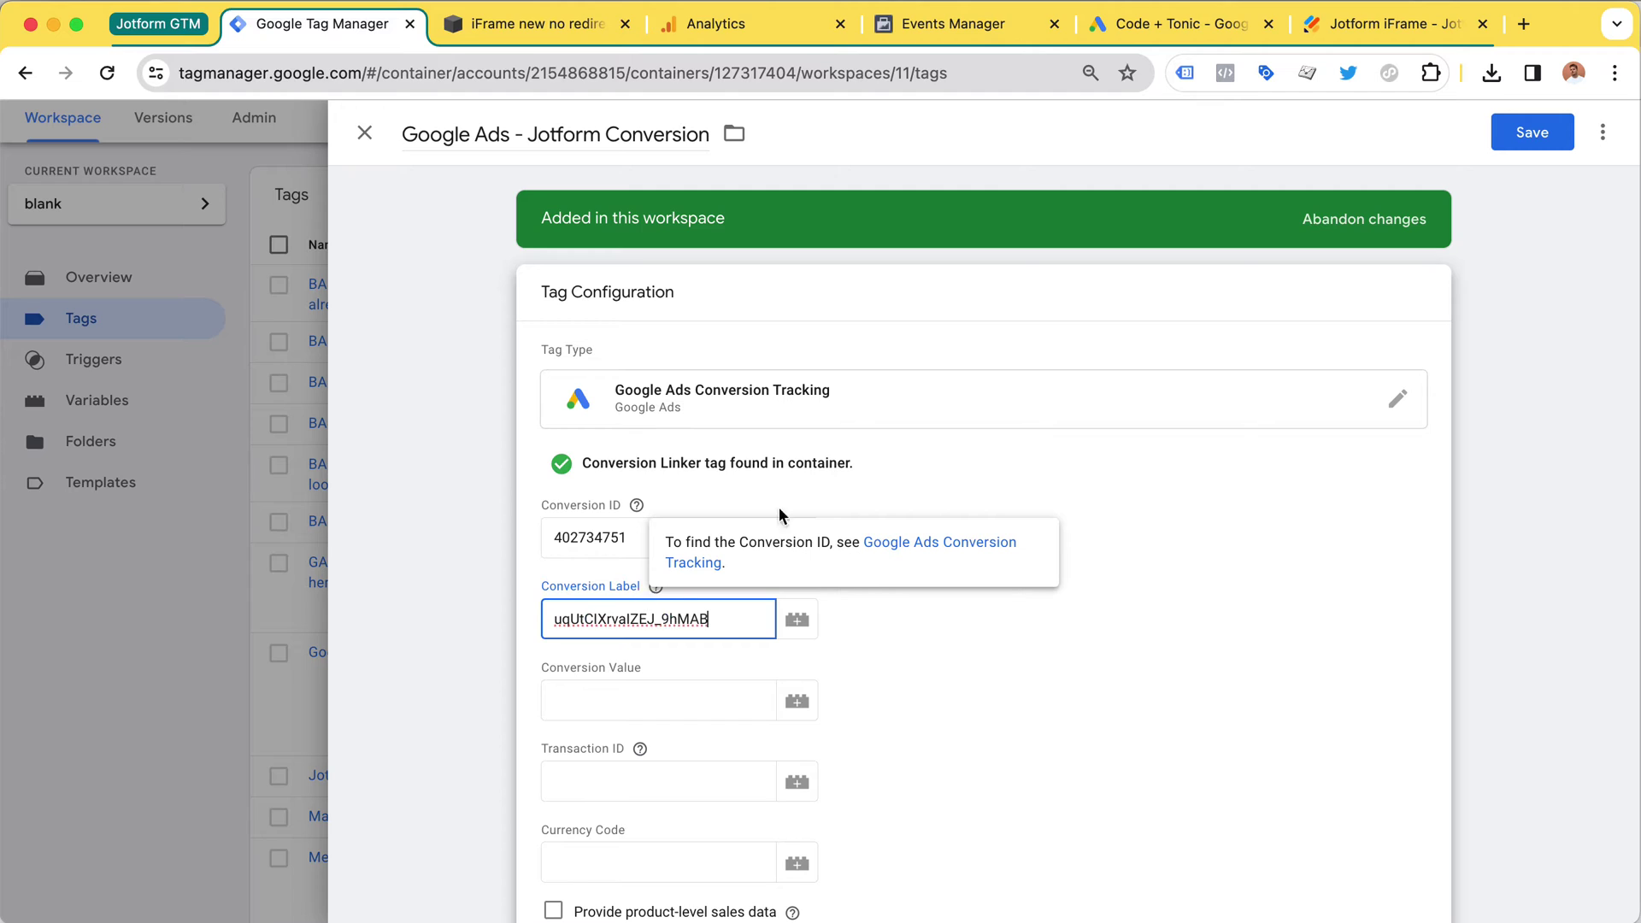
{"action": "left_click", "coordinate": [1533, 134]}
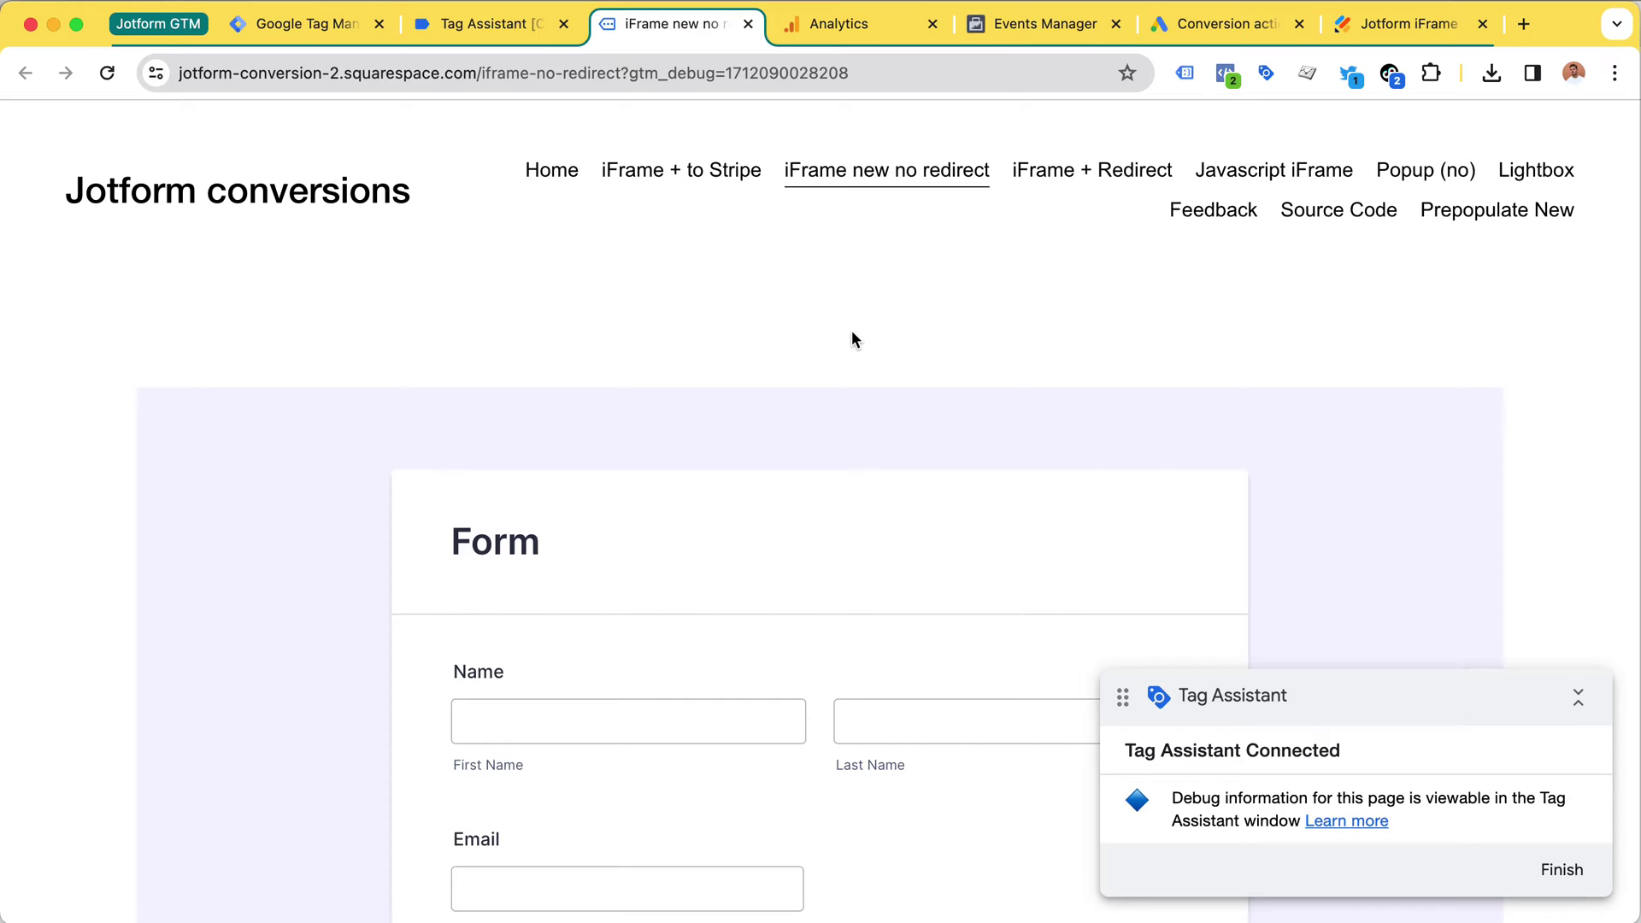
Fill in the email field of the embedded form on the iFrame new no redirect test page and submit the form.
{"action": "scroll", "coordinate": [852, 339], "scroll_direction": "down", "scroll_amount": 4}
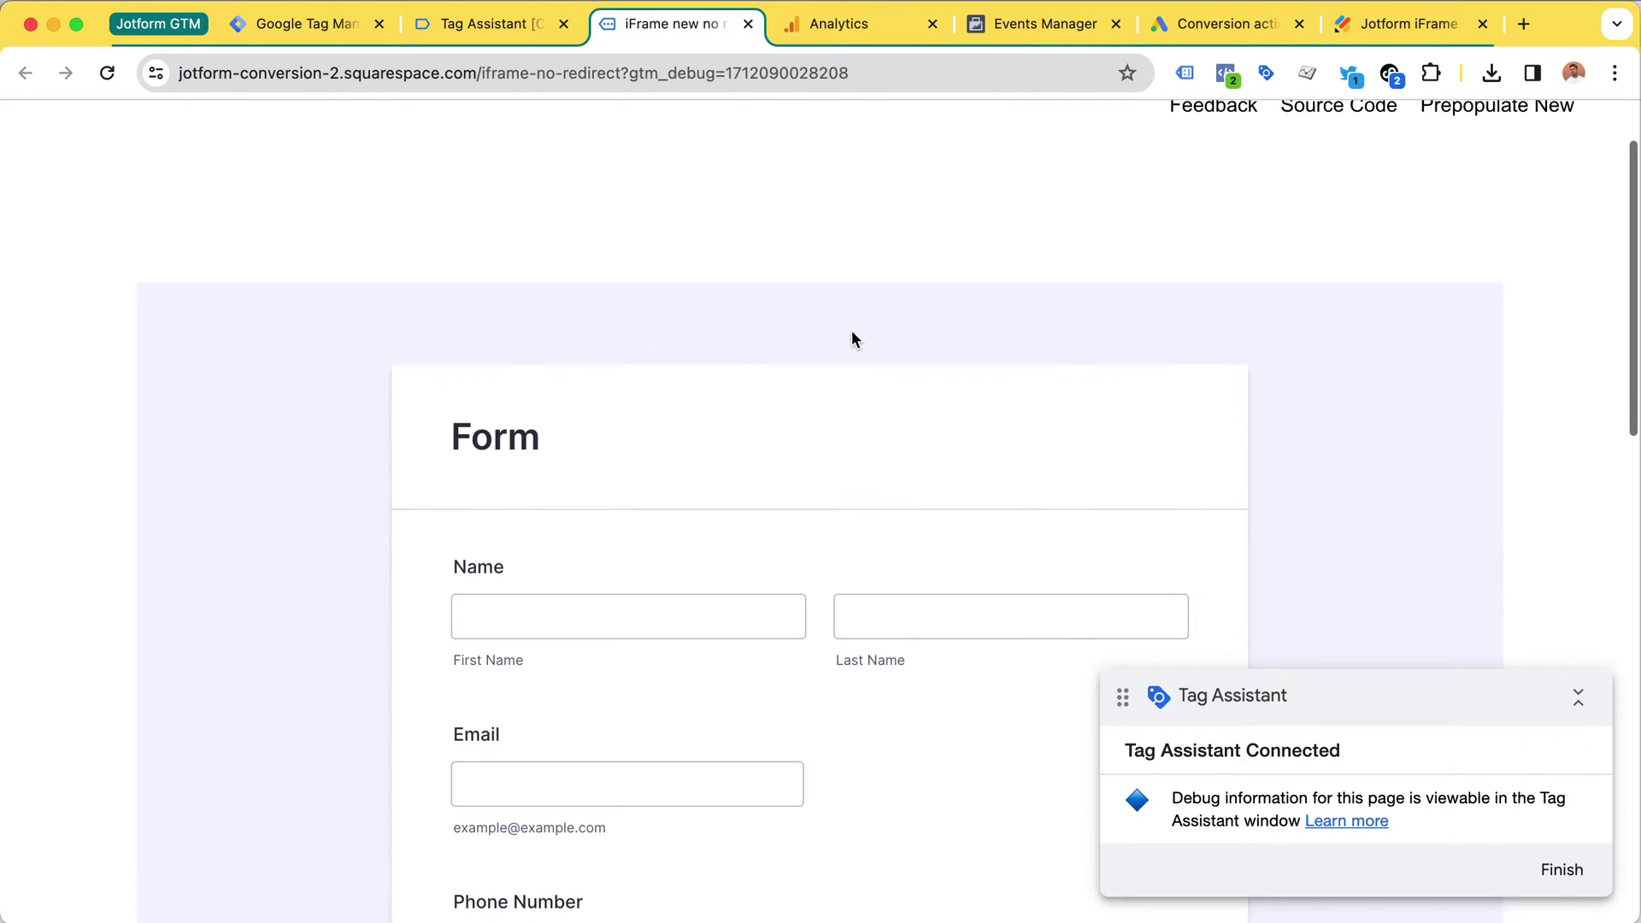
{"action": "left_click", "coordinate": [729, 417]}
{"action": "scroll", "coordinate": [710, 440], "scroll_direction": "down", "scroll_amount": 1}
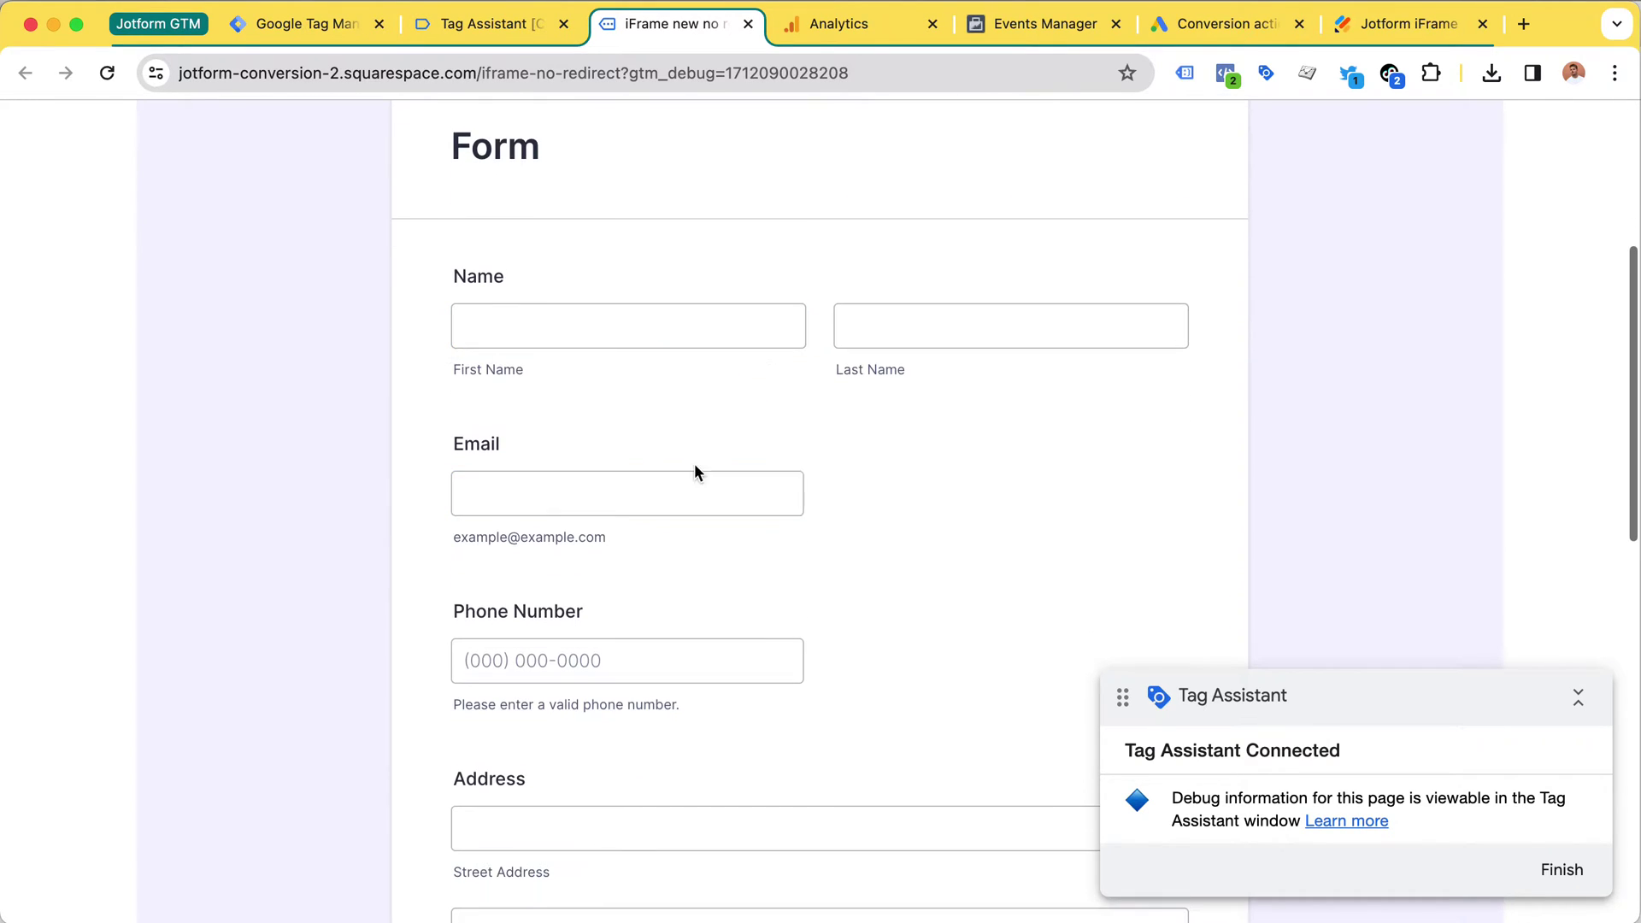
{"action": "left_click", "coordinate": [684, 475]}
{"action": "left_click", "coordinate": [622, 551]}
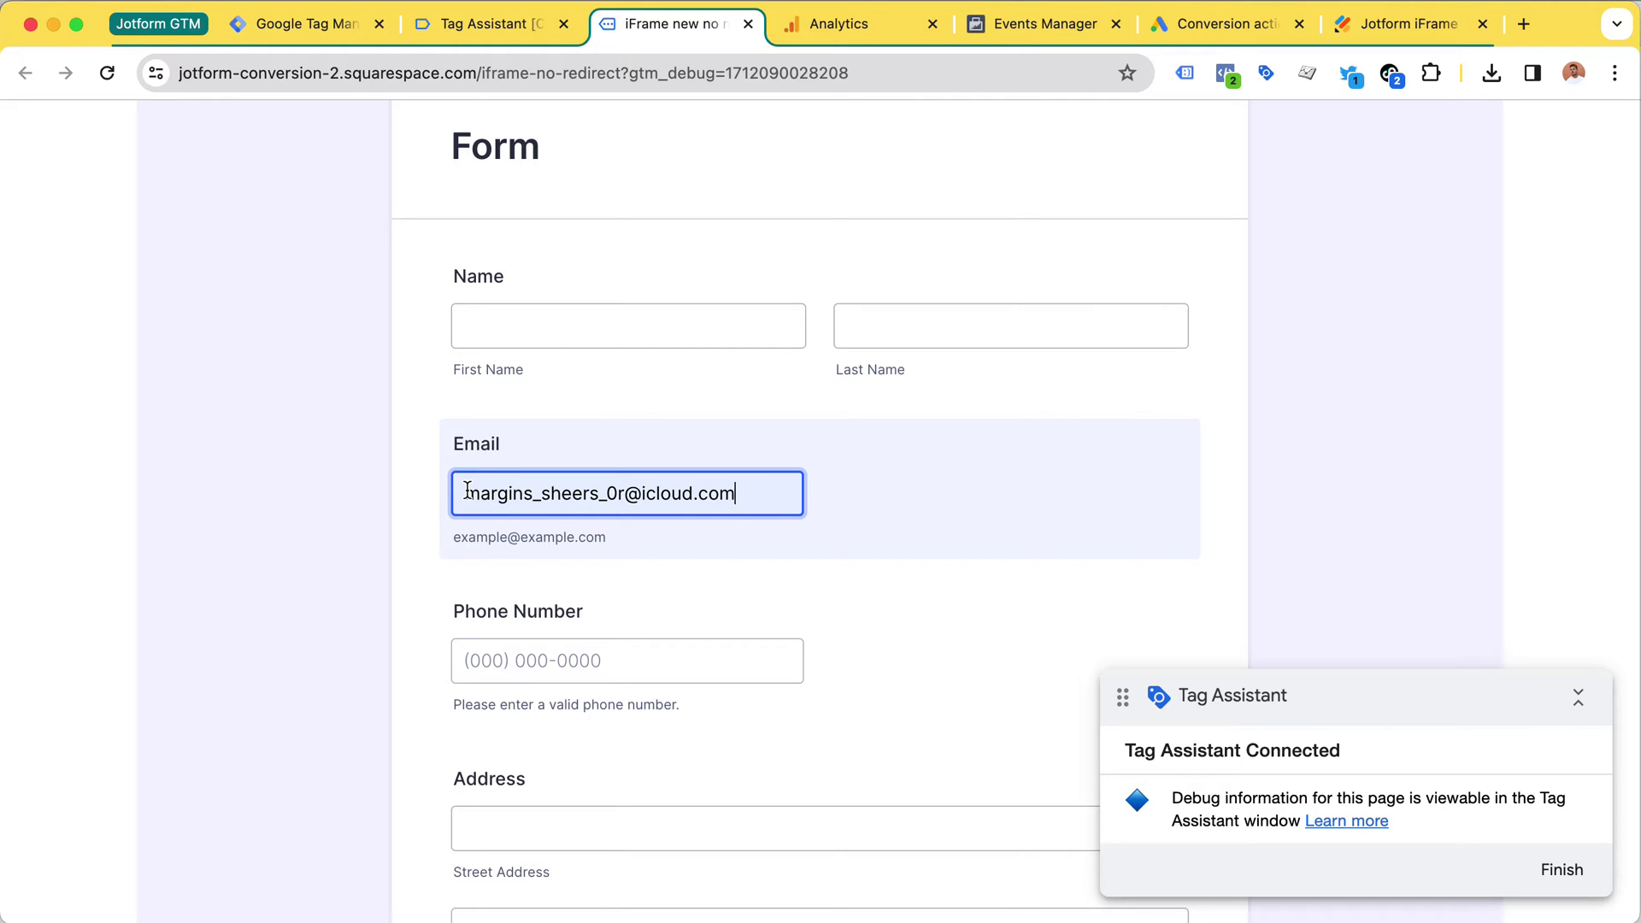
{"action": "scroll", "coordinate": [523, 427], "scroll_direction": "down", "scroll_amount": 7}
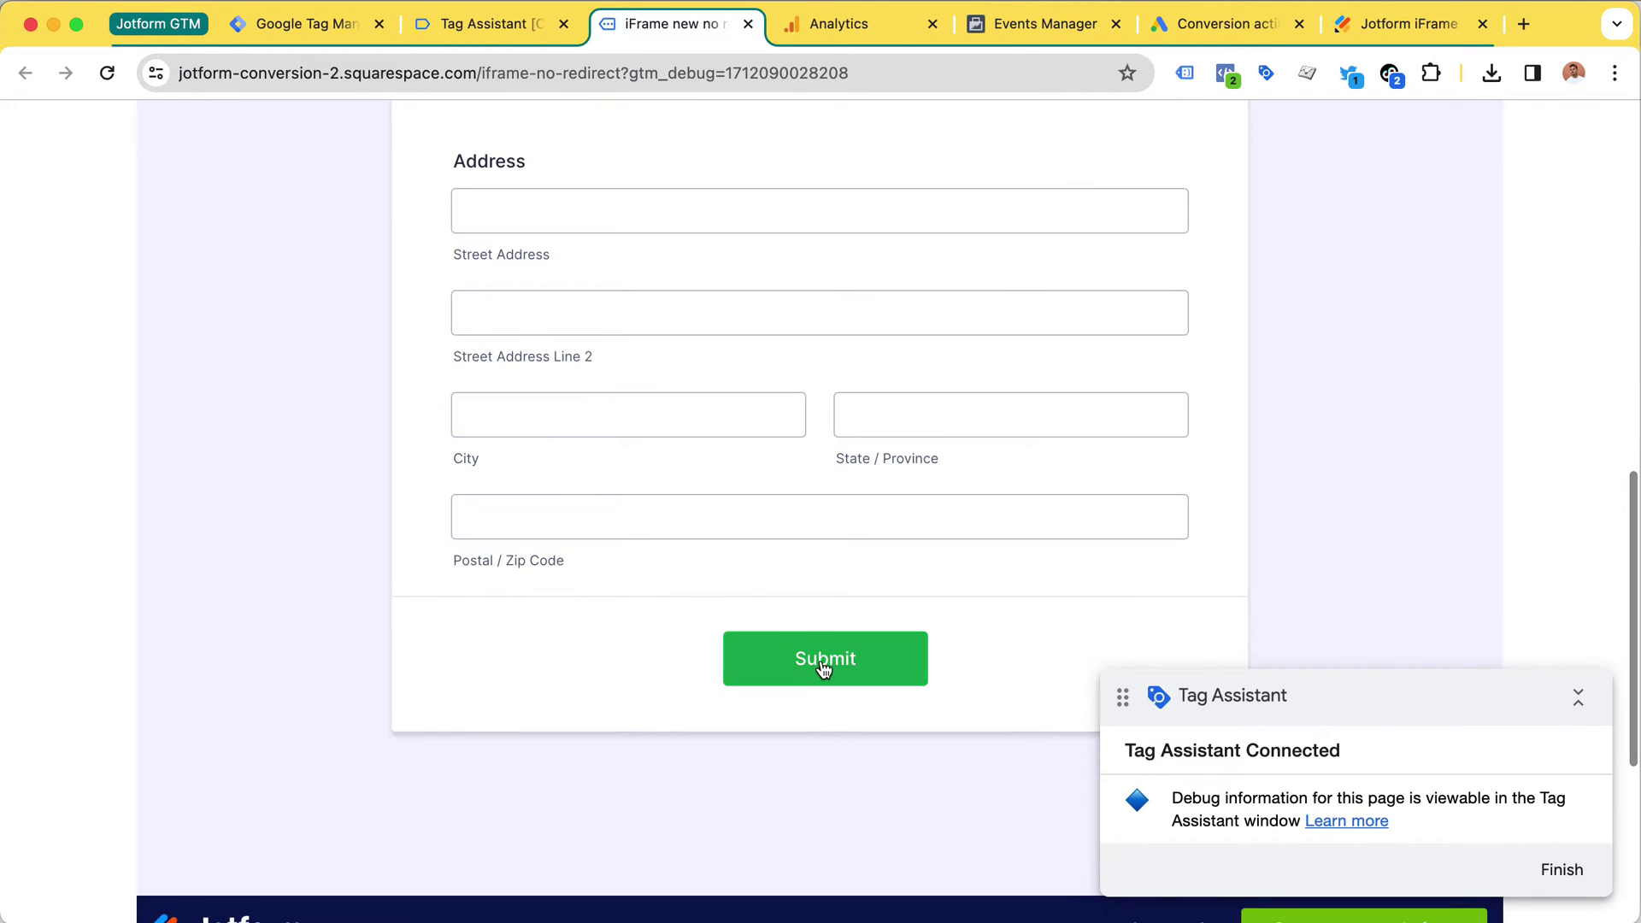
{"action": "left_click", "coordinate": [823, 667]}
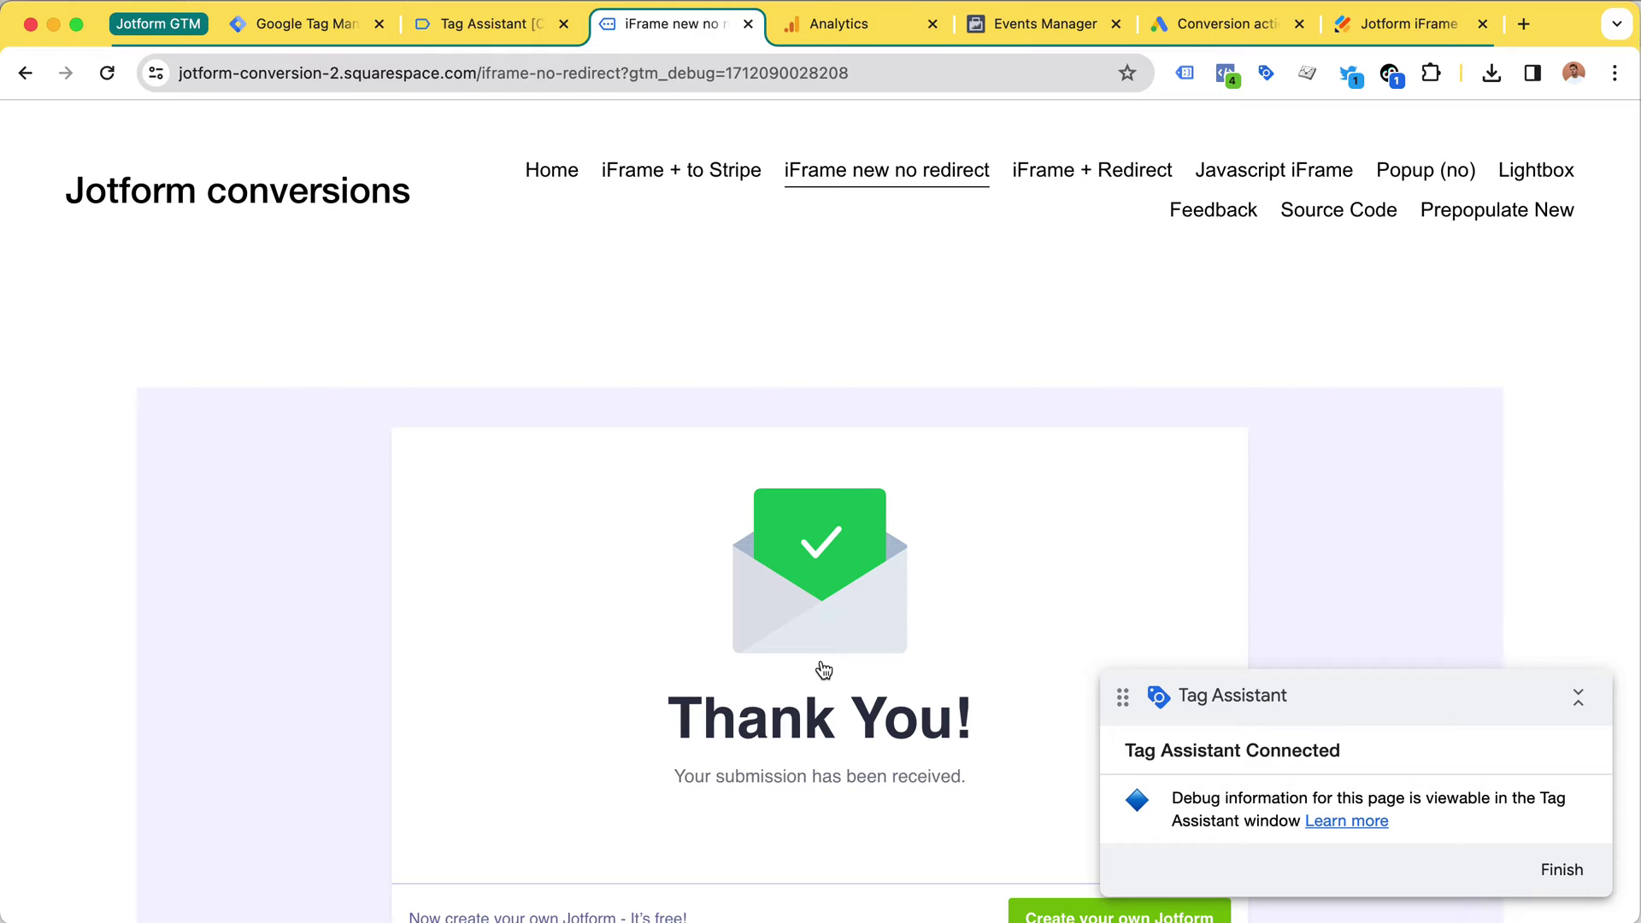
Switch to Tag Assistant and review which tags fired on the jotform-submitted event.
{"action": "left_click", "coordinate": [453, 30]}
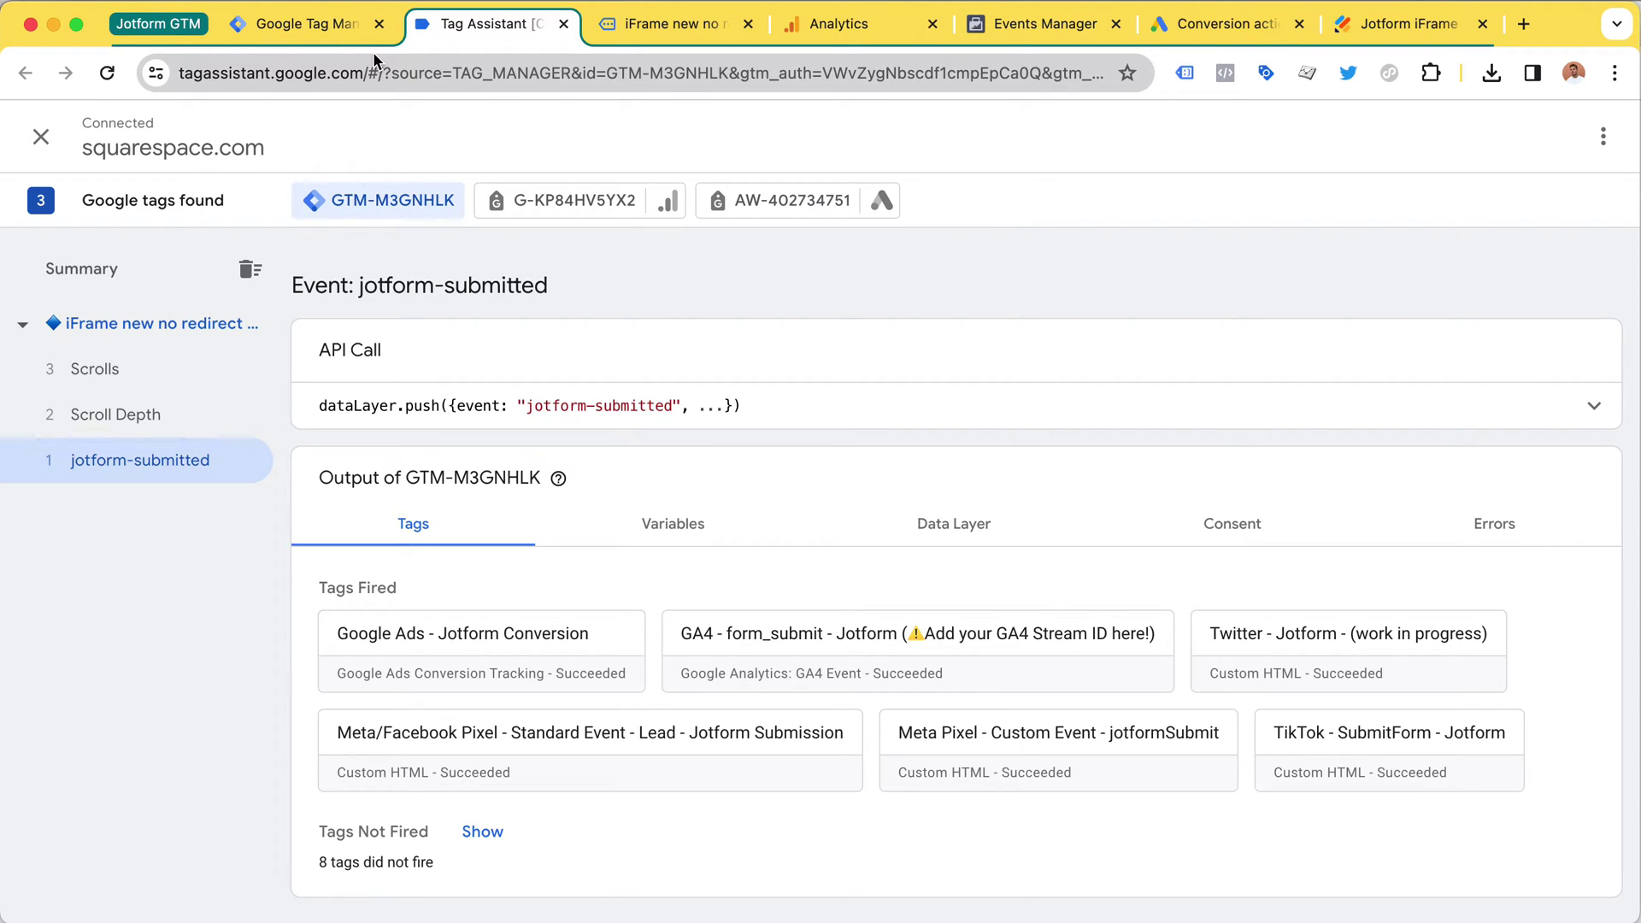
{"action": "left_click", "coordinate": [442, 35]}
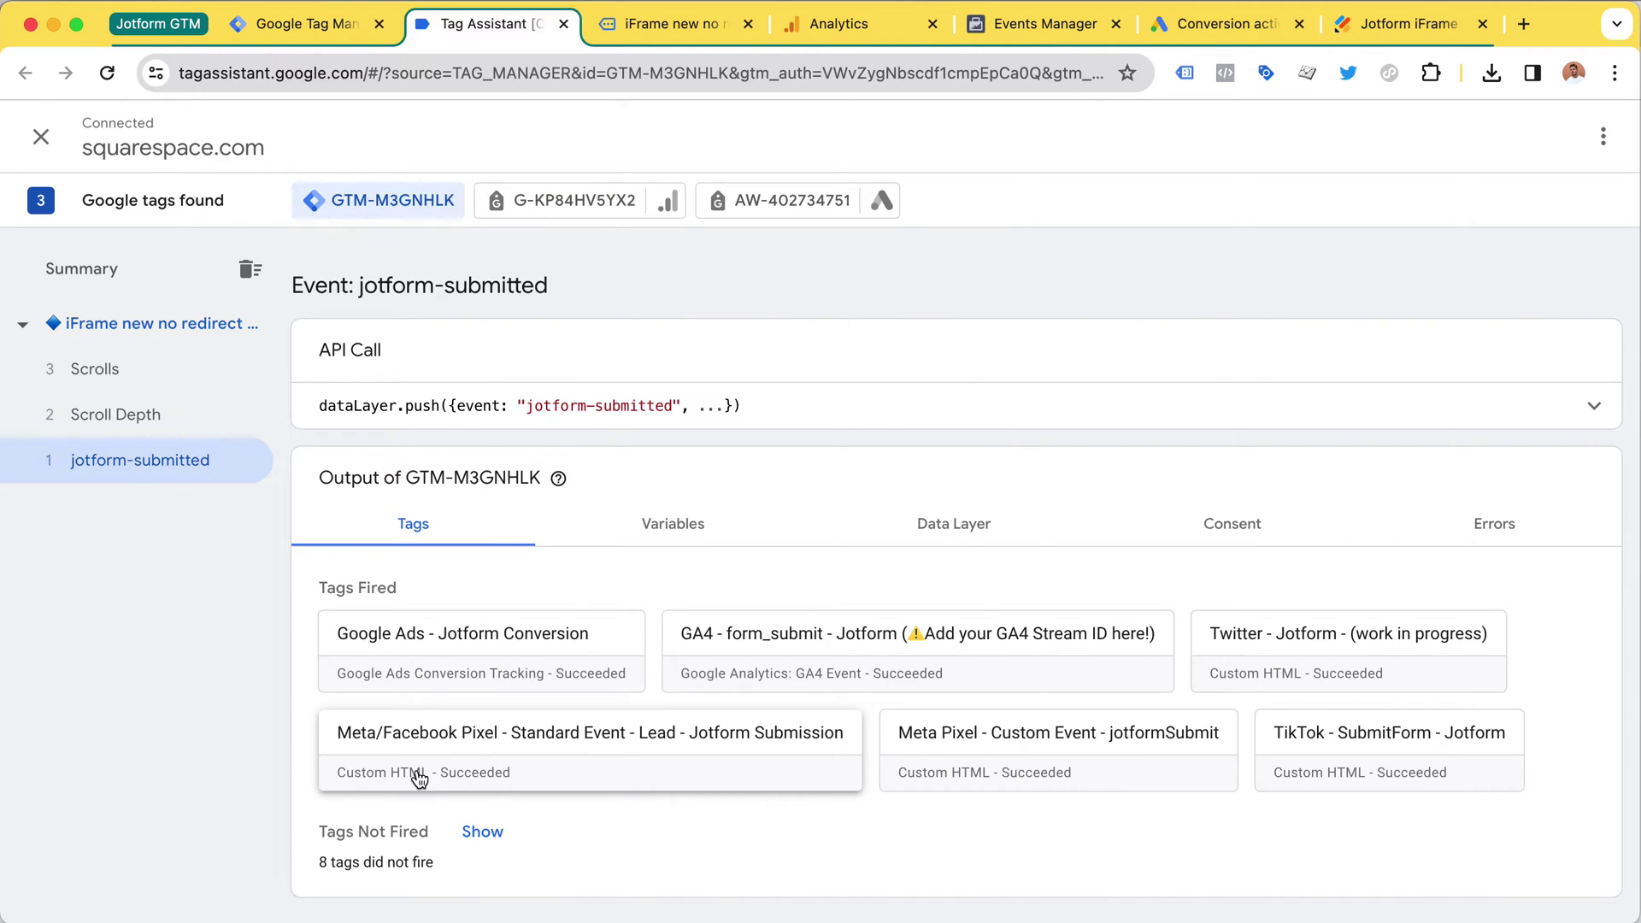
Switch to Google Analytics DebugView and examine the jotform_submit event's parameters, expanding page_location.
{"action": "key", "text": "super+4"}
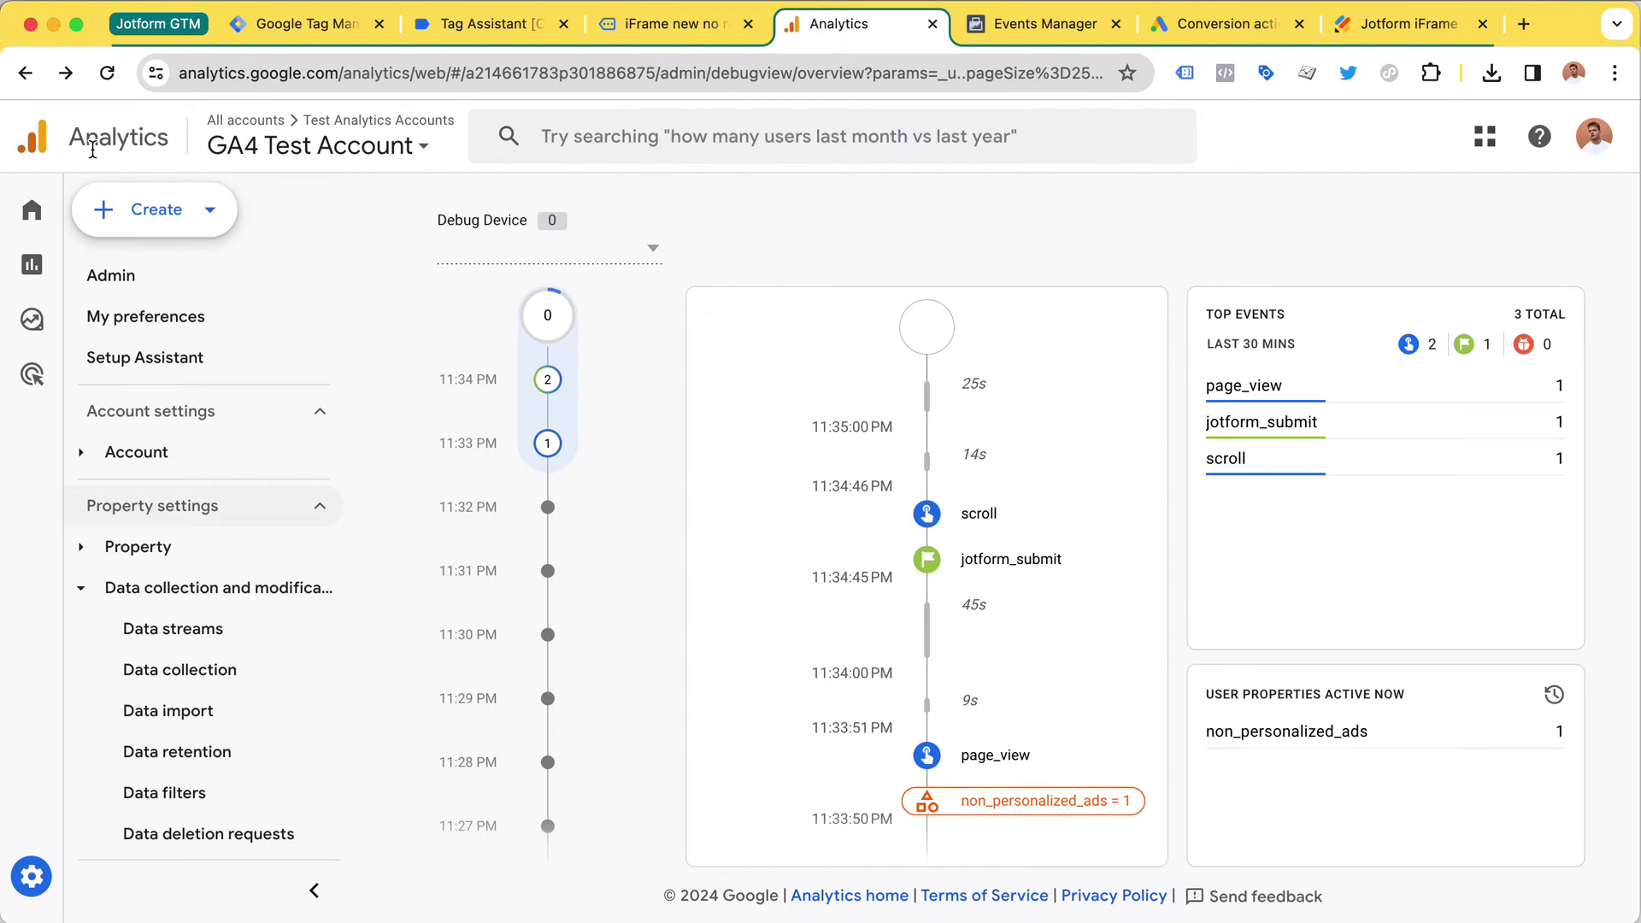
{"action": "scroll", "coordinate": [1100, 545], "scroll_direction": "down", "scroll_amount": 1}
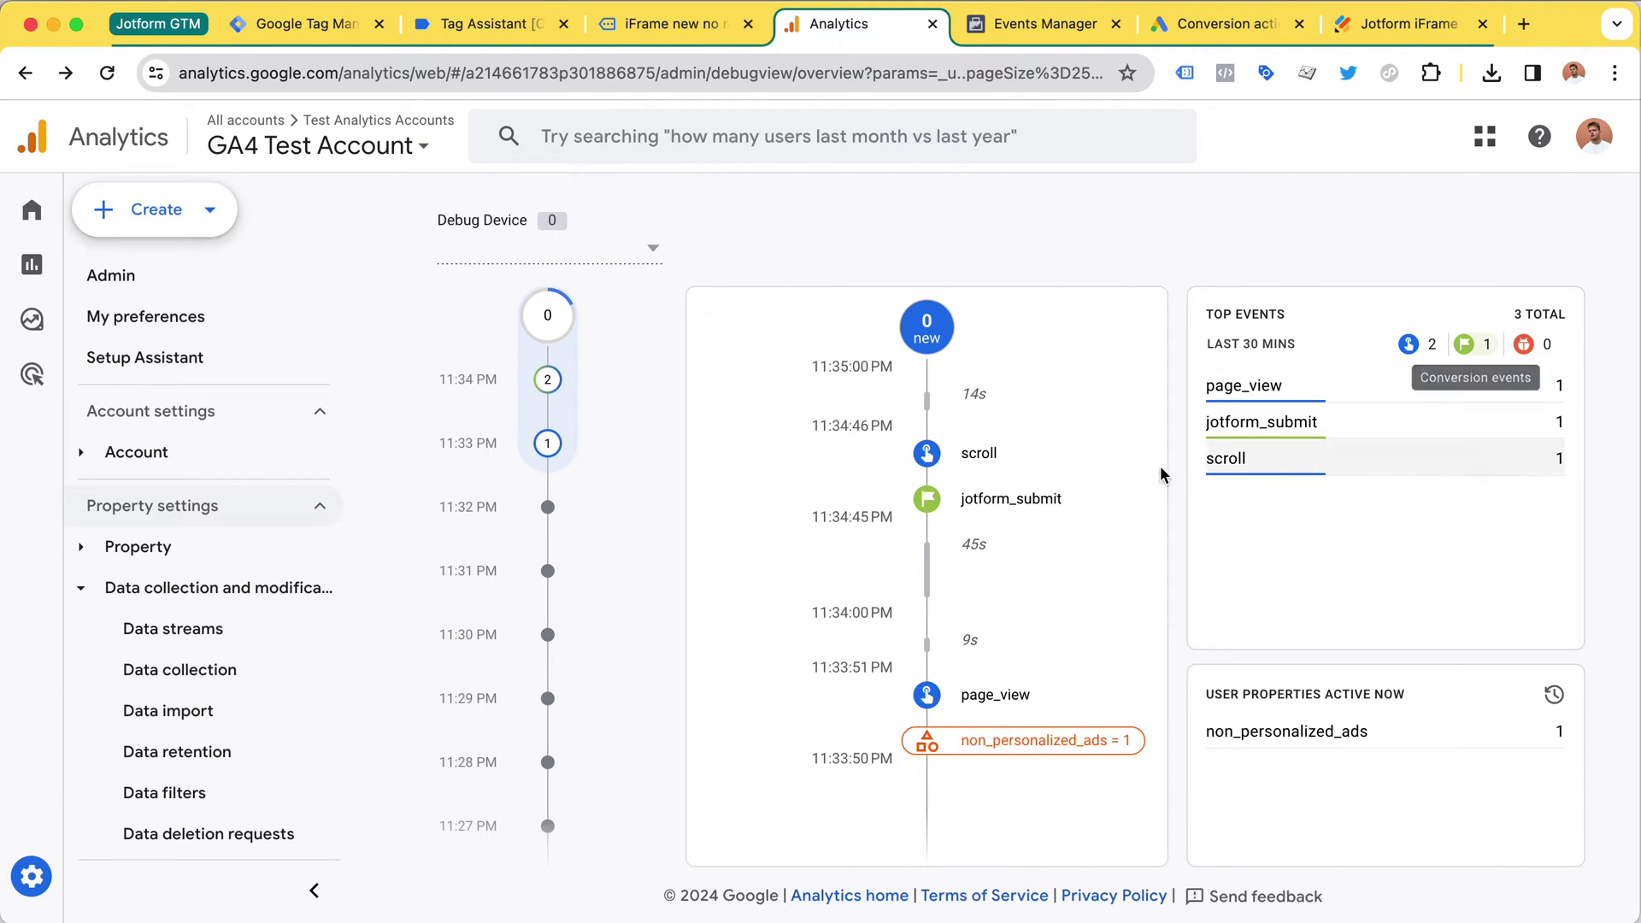
{"action": "left_click", "coordinate": [931, 494]}
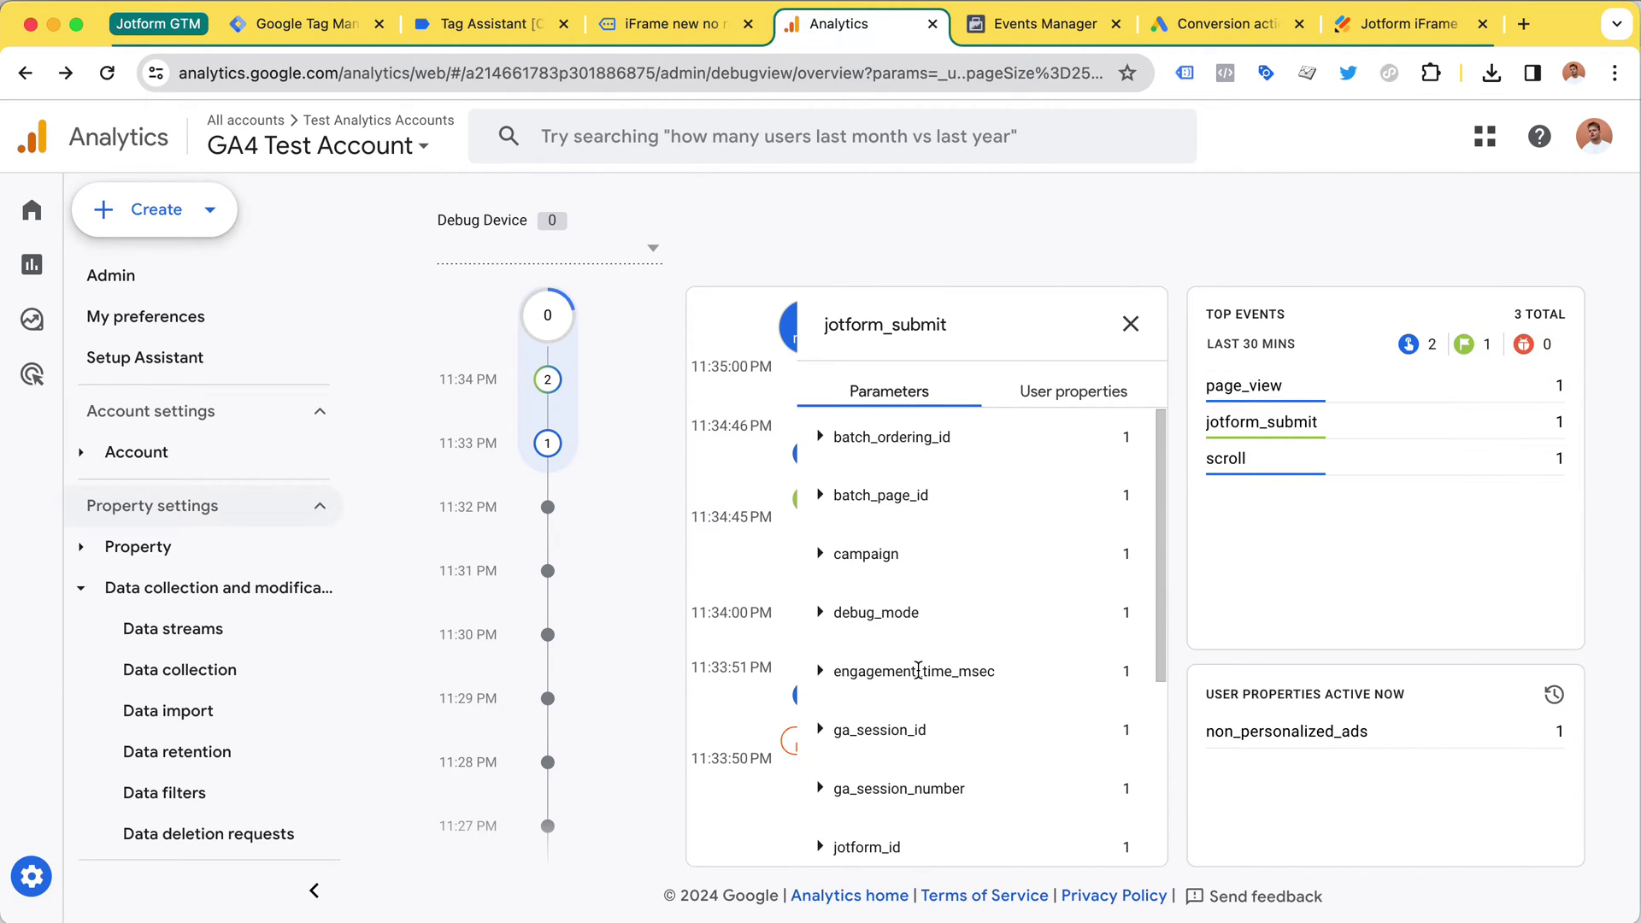
{"action": "scroll", "coordinate": [918, 670], "scroll_direction": "down", "scroll_amount": 2}
{"action": "left_click", "coordinate": [821, 814]}
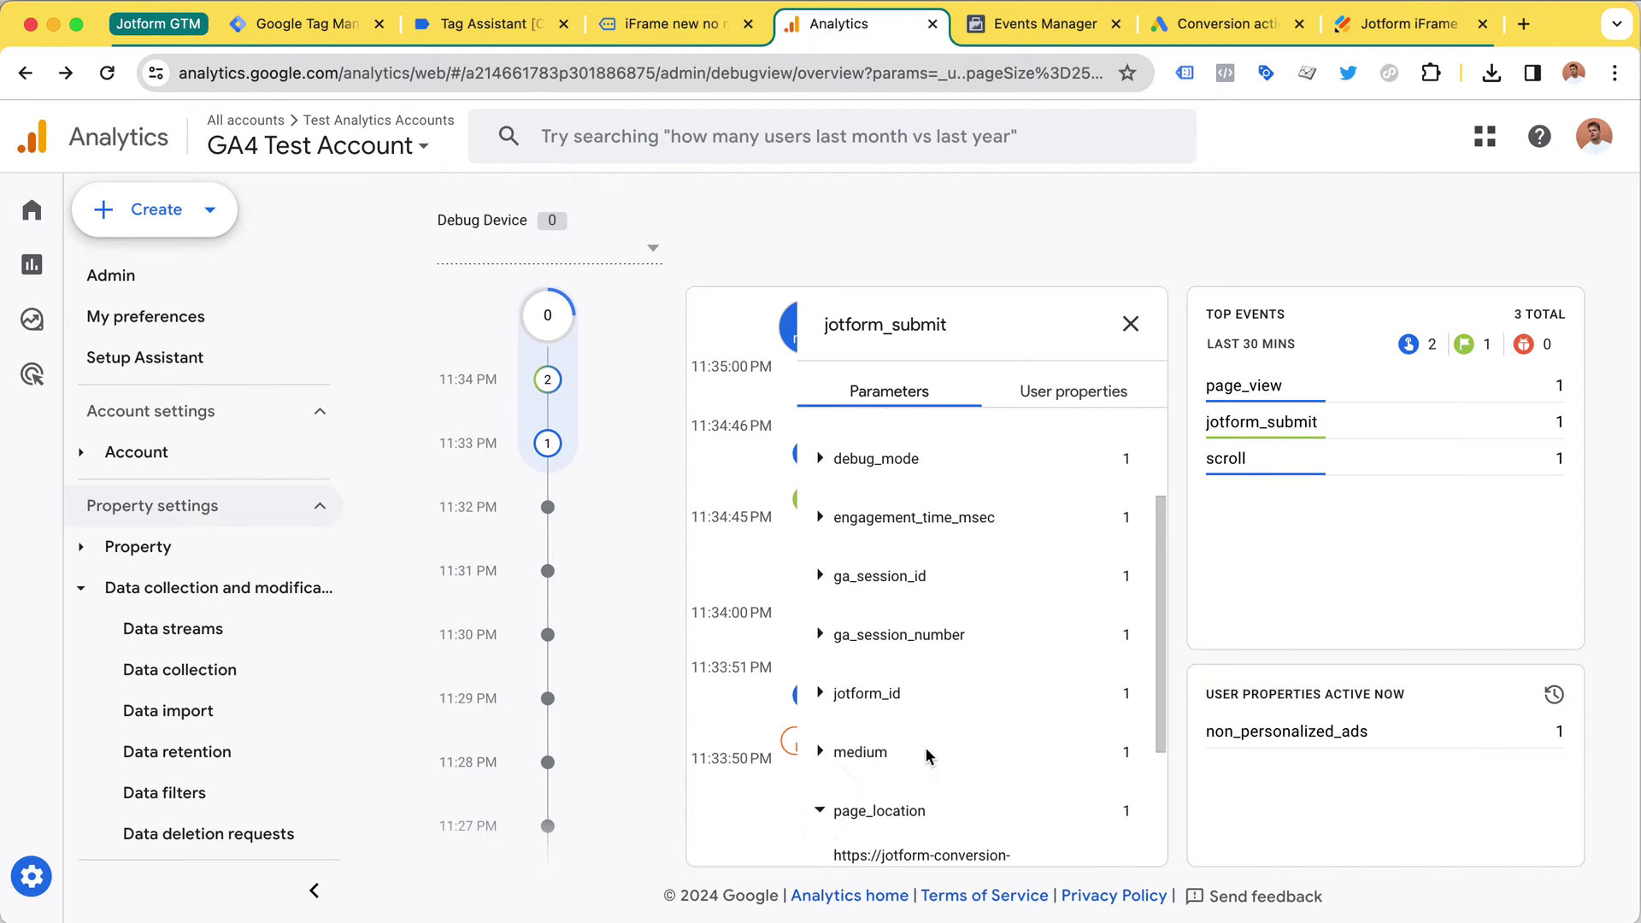
{"action": "scroll", "coordinate": [927, 756], "scroll_direction": "down", "scroll_amount": 1}
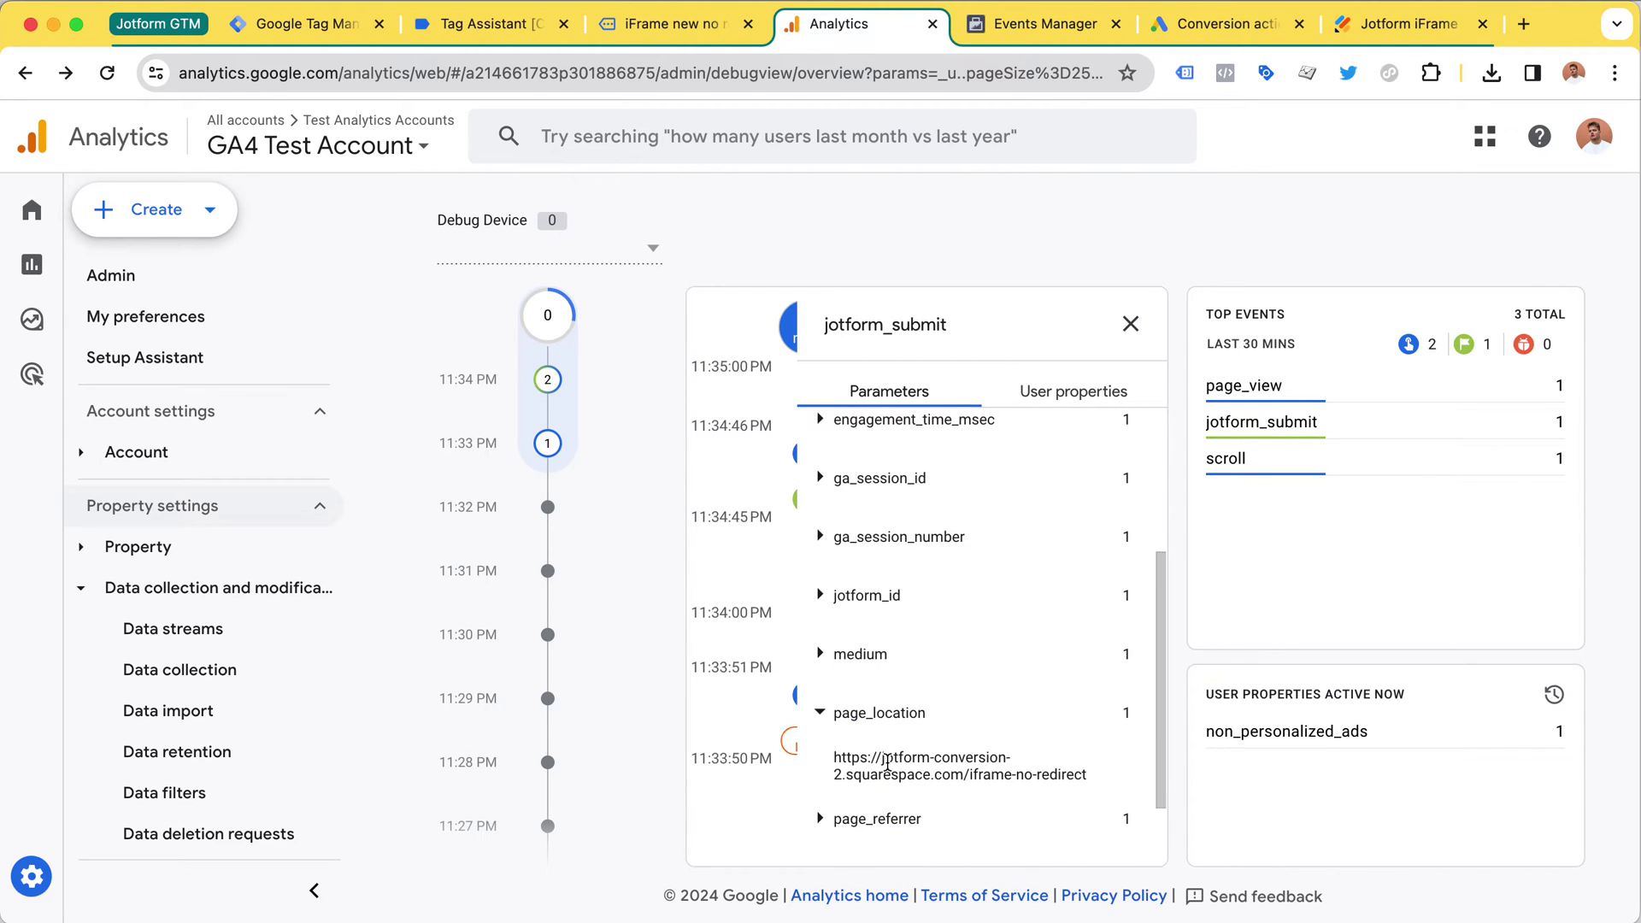
Switch to Meta Events Manager and examine the parameters of the received jotformSubmit and Lead test events, including the Lead event's content_category.
{"action": "left_click", "coordinate": [1060, 32]}
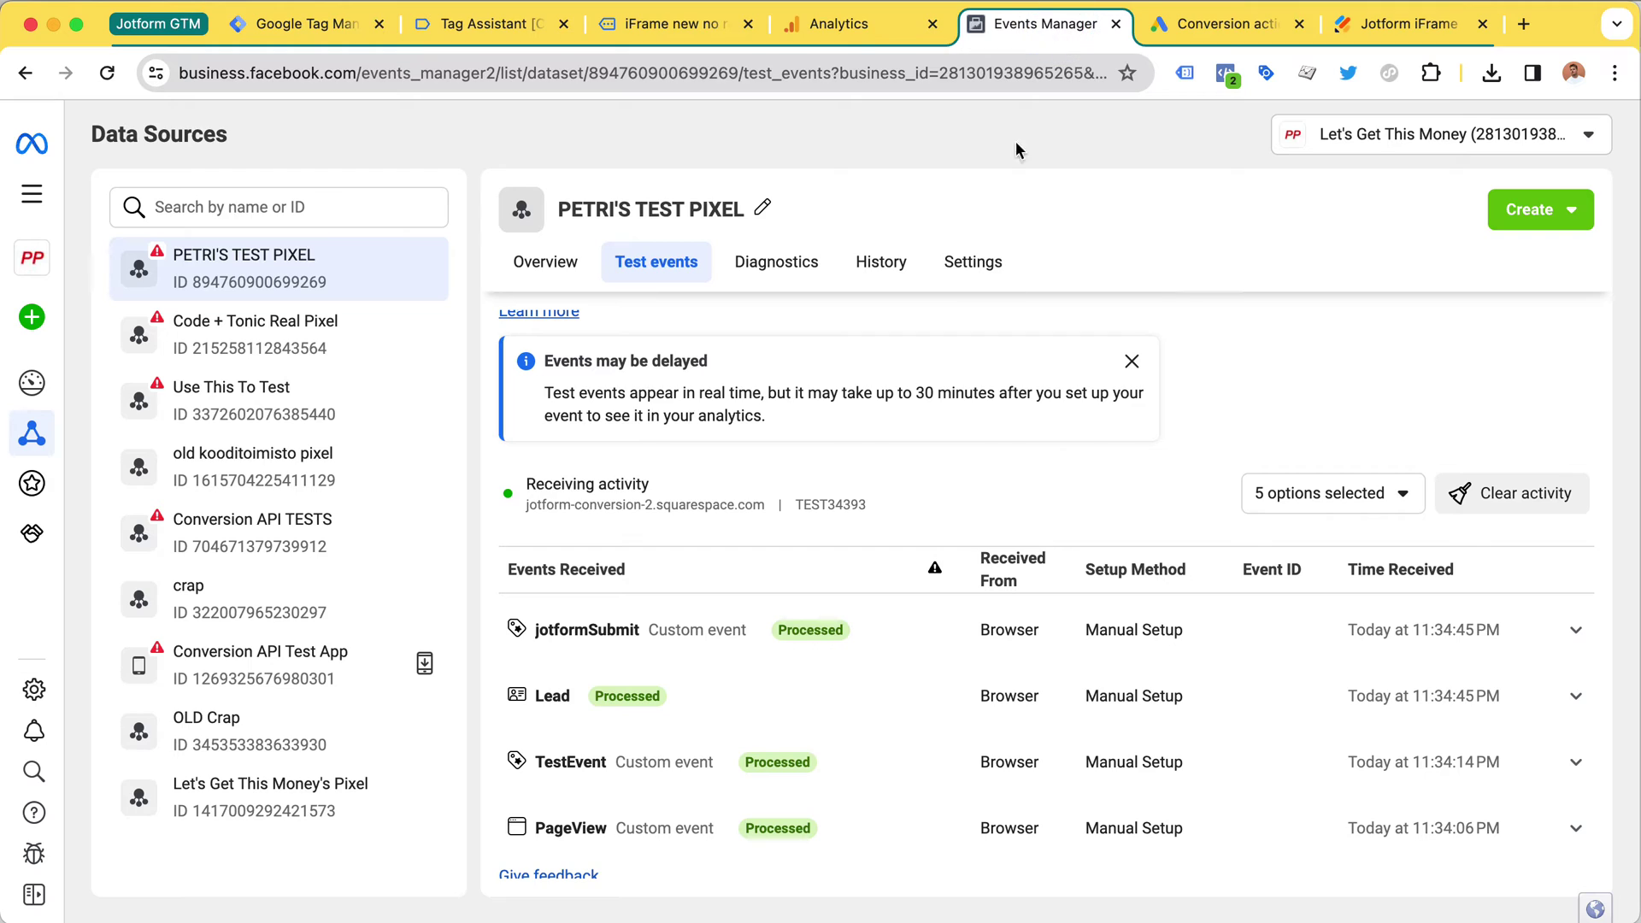
{"action": "left_click", "coordinate": [1575, 634]}
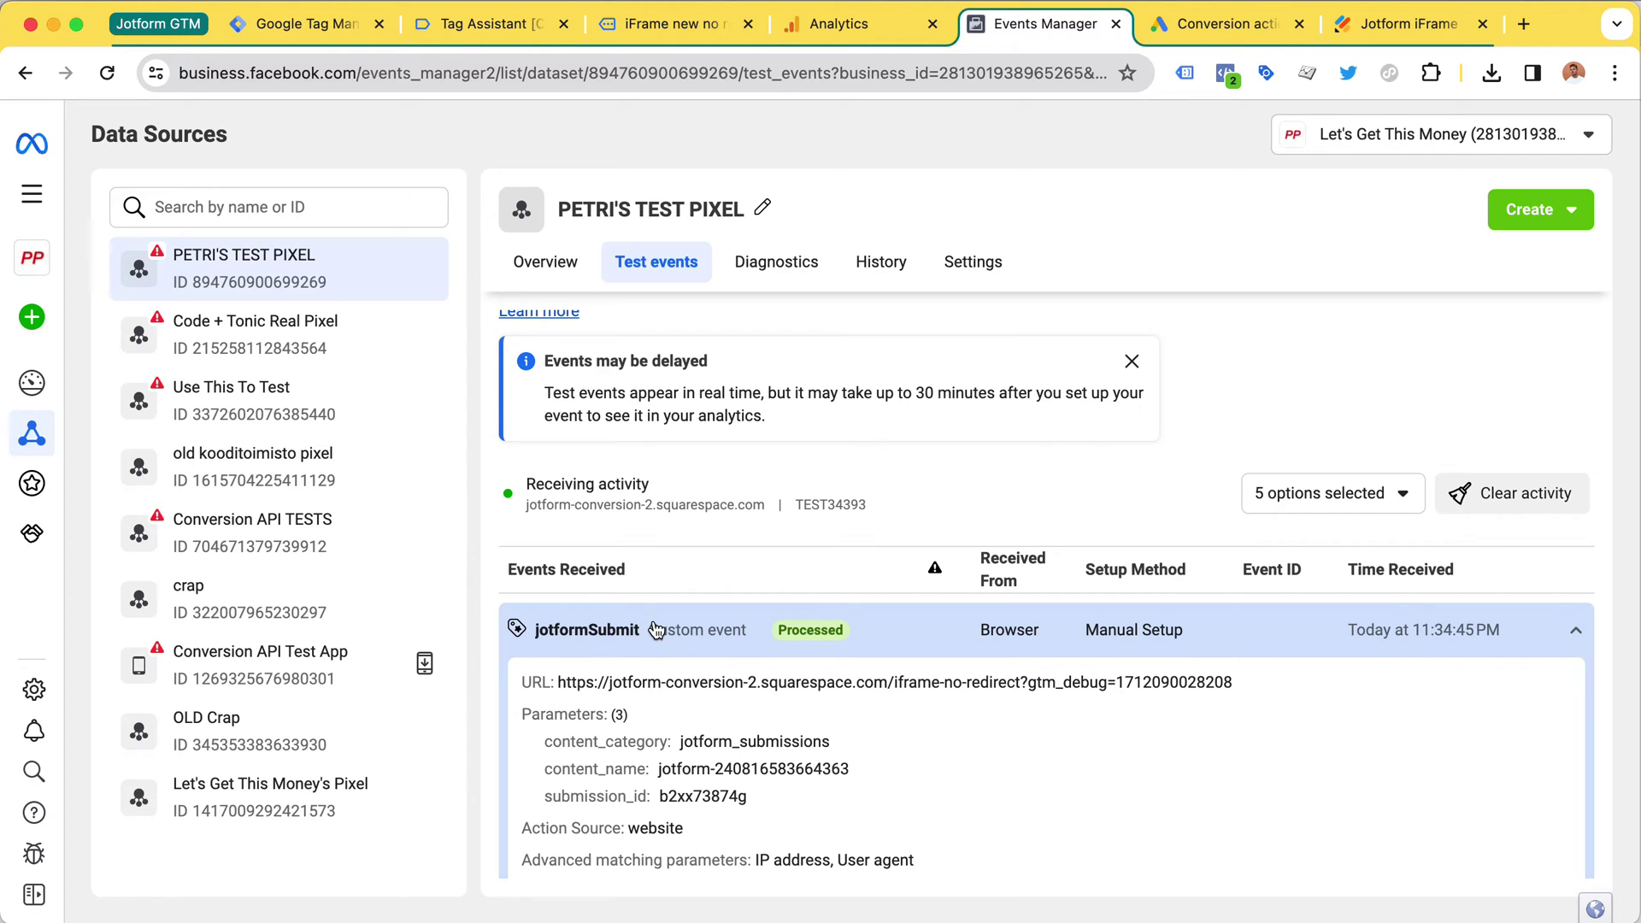
{"action": "left_click", "coordinate": [1575, 630]}
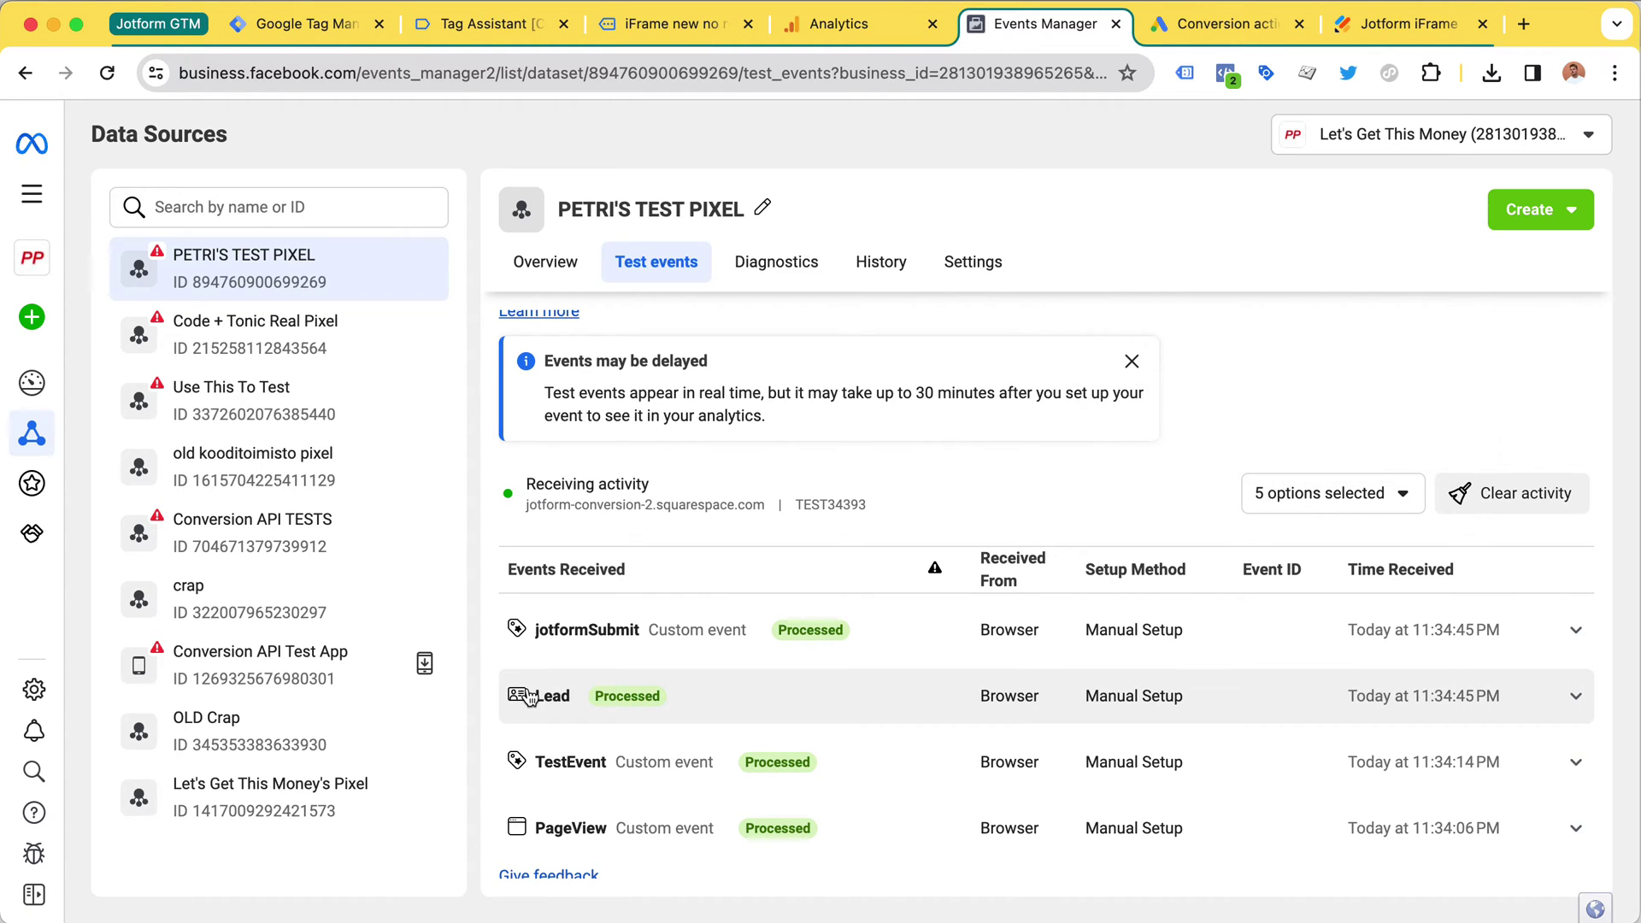
{"action": "left_click", "coordinate": [1576, 699]}
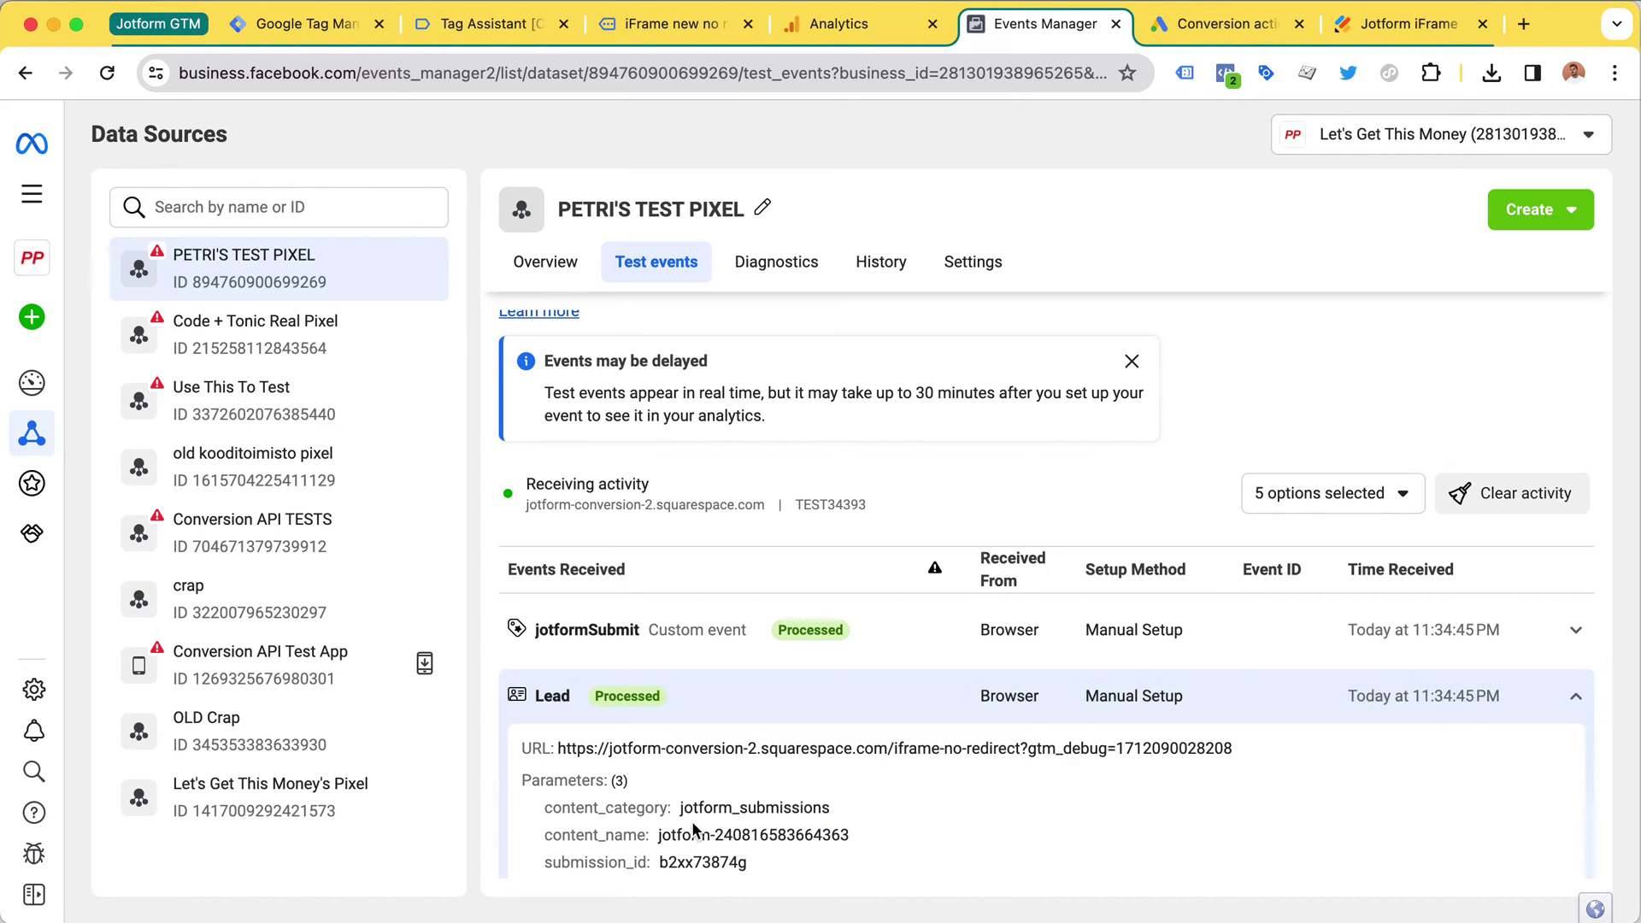
{"action": "left_click_drag", "start_coordinate": [682, 808], "coordinate": [829, 807]}
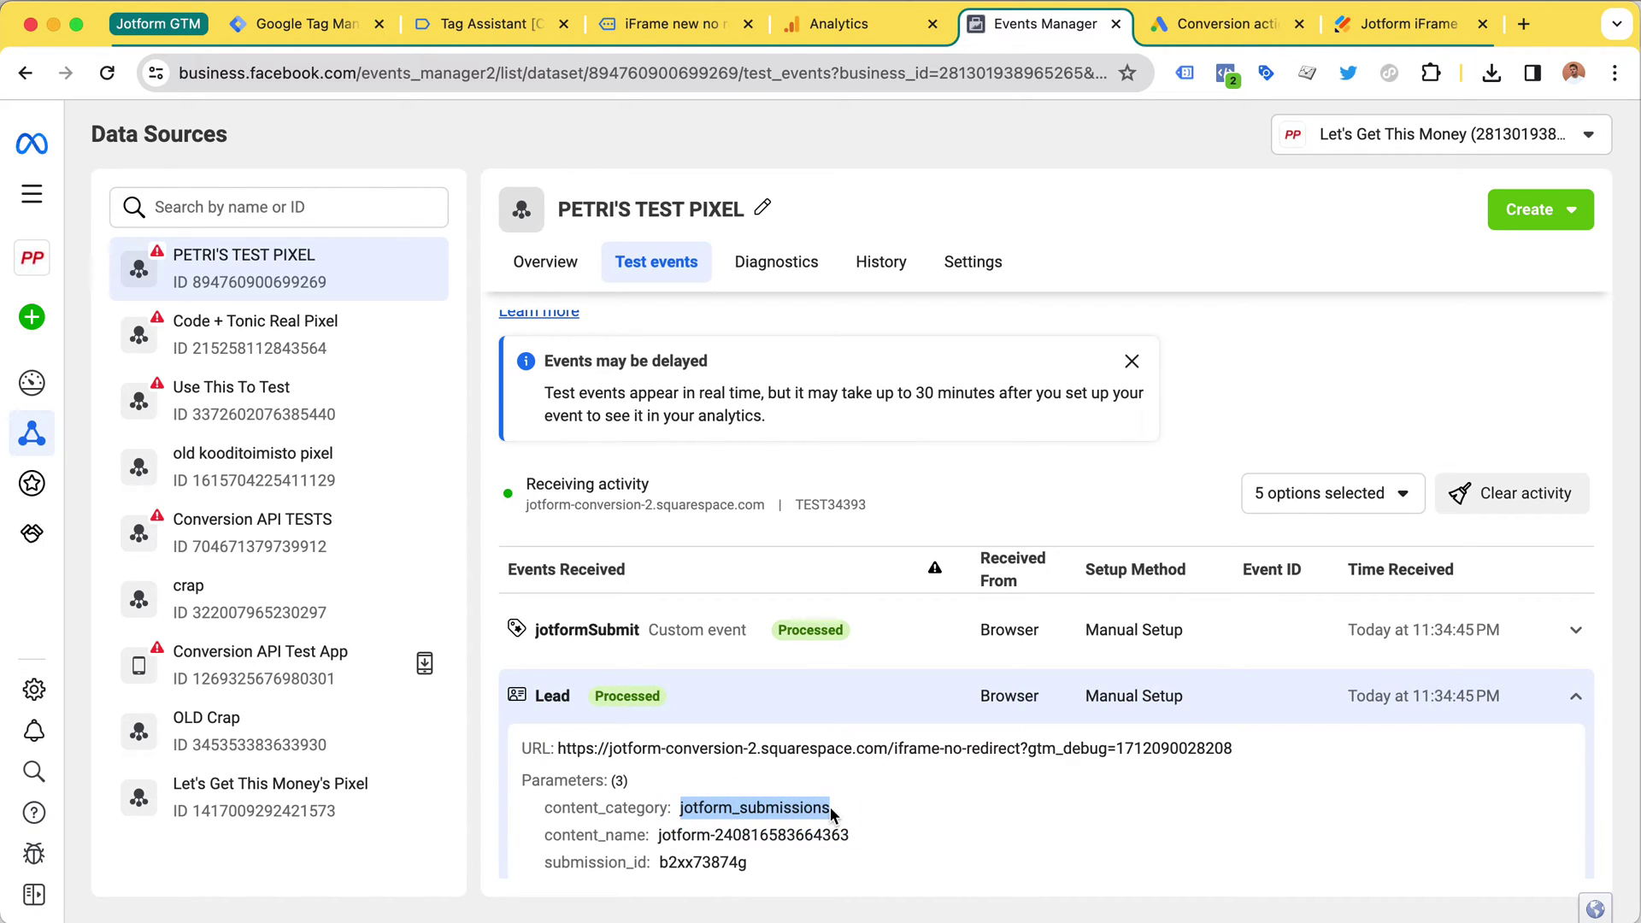
Collapse the Lead test event, switch to the Google Ads conversion summary and check the Jotform Submit action's status.
{"action": "left_click", "coordinate": [1579, 699]}
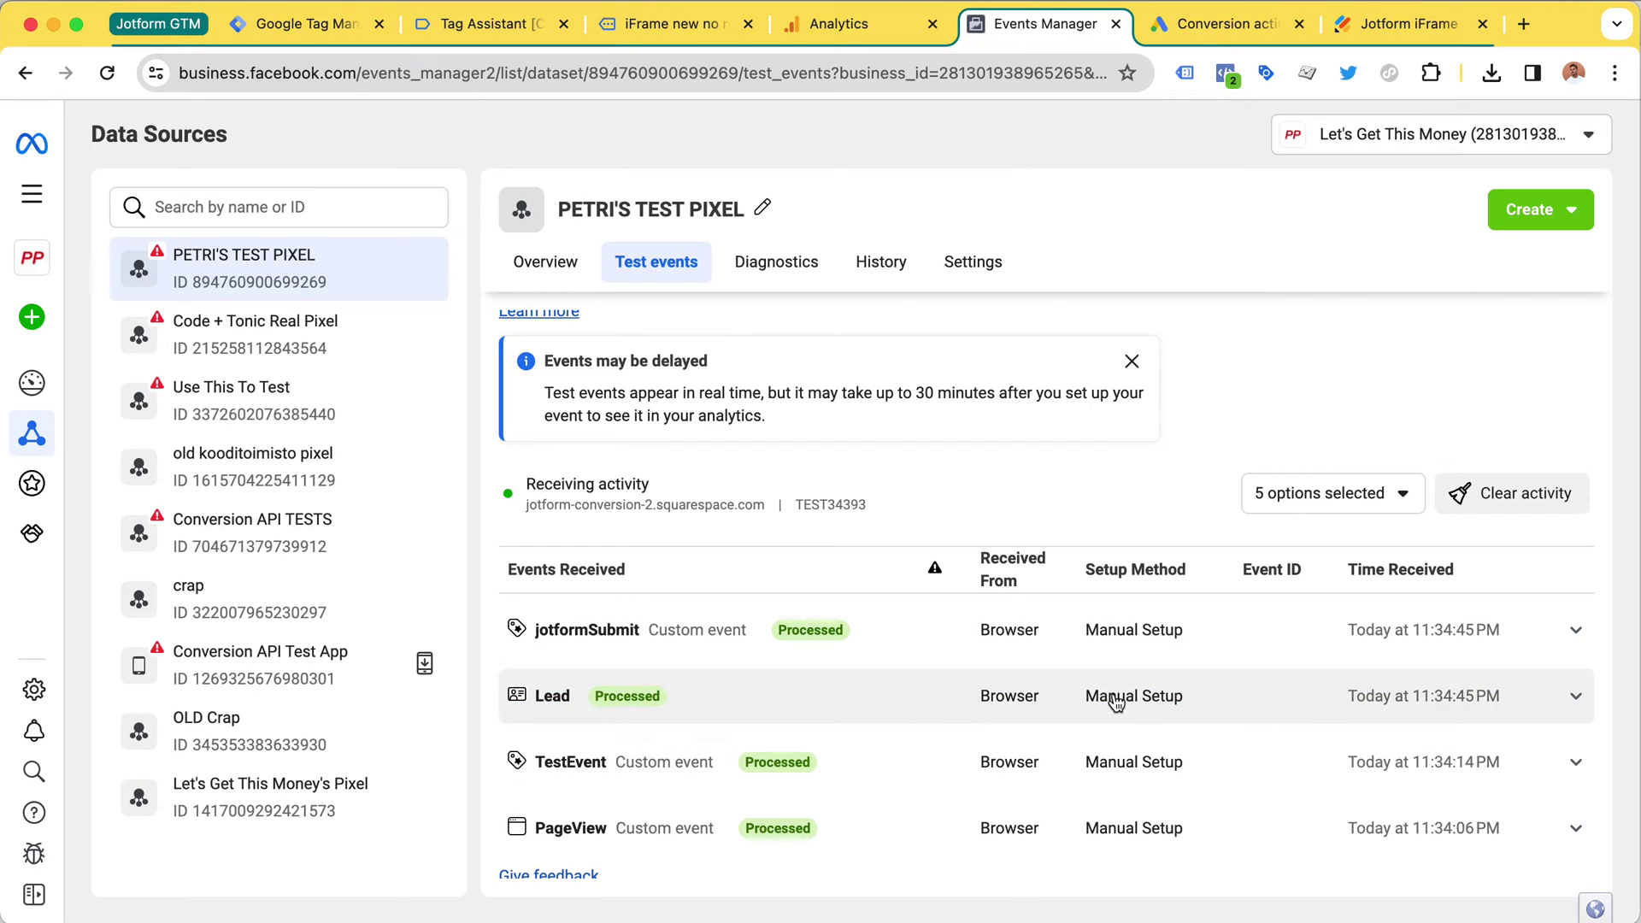
{"action": "mouse_move", "coordinate": [1116, 701]}
{"action": "key", "text": "ctrl+Tab"}
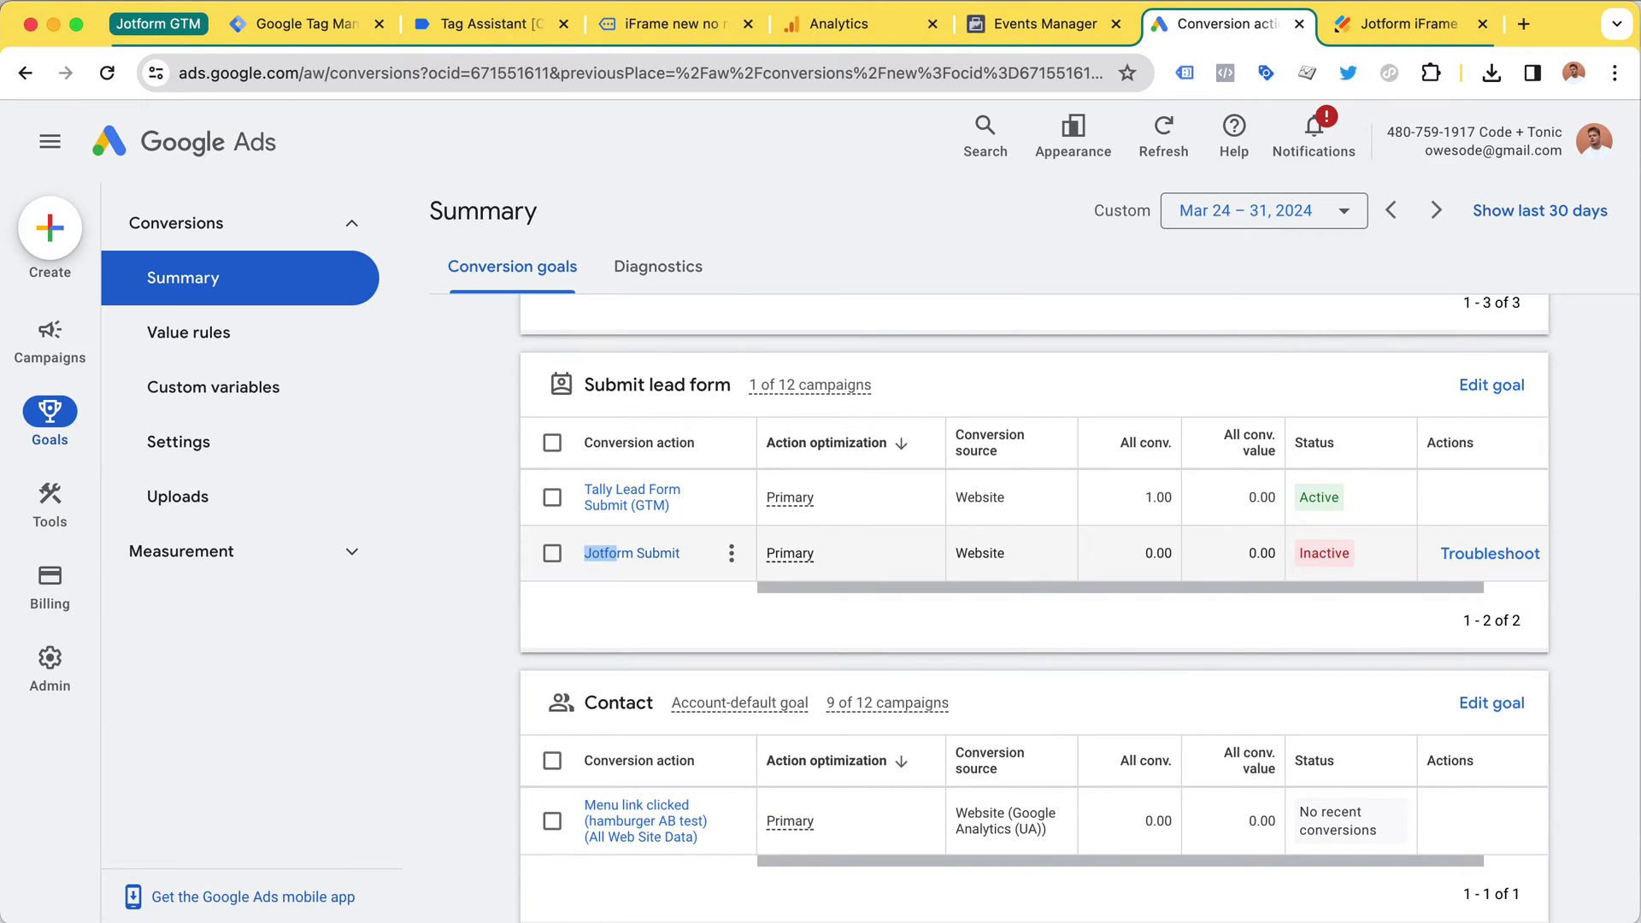
{"action": "left_click", "coordinate": [1612, 568]}
{"action": "mouse_move", "coordinate": [1324, 562]}
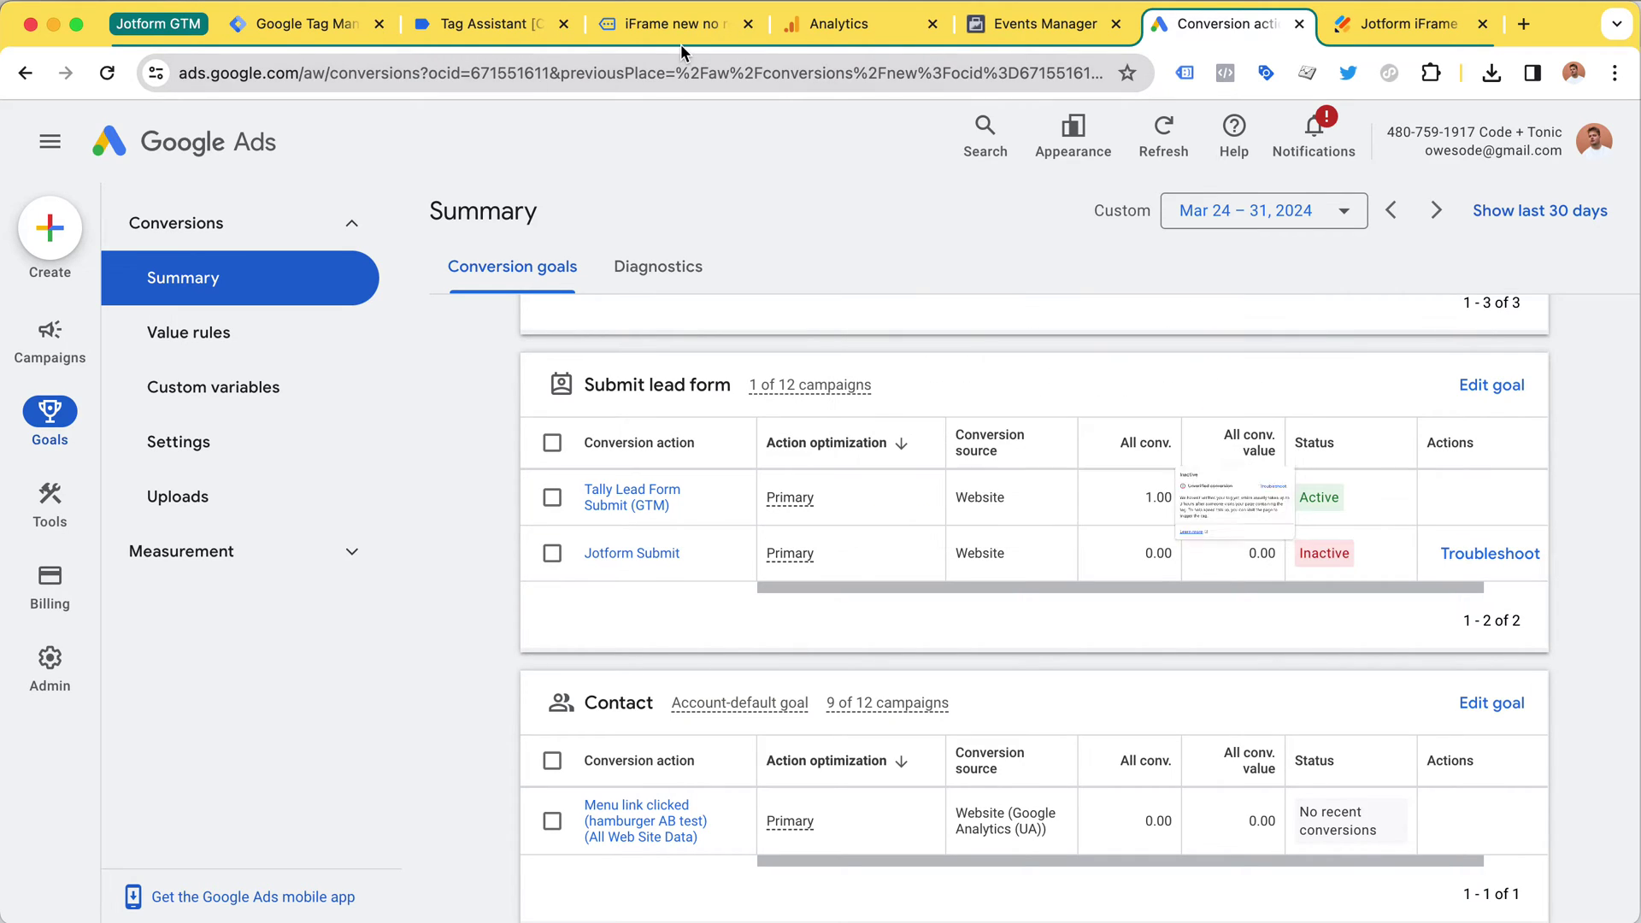
Revisit Tag Assistant and the iFrame new no redirect test page, and return to the Google Ads conversion summary.
{"action": "key", "text": "super+2"}
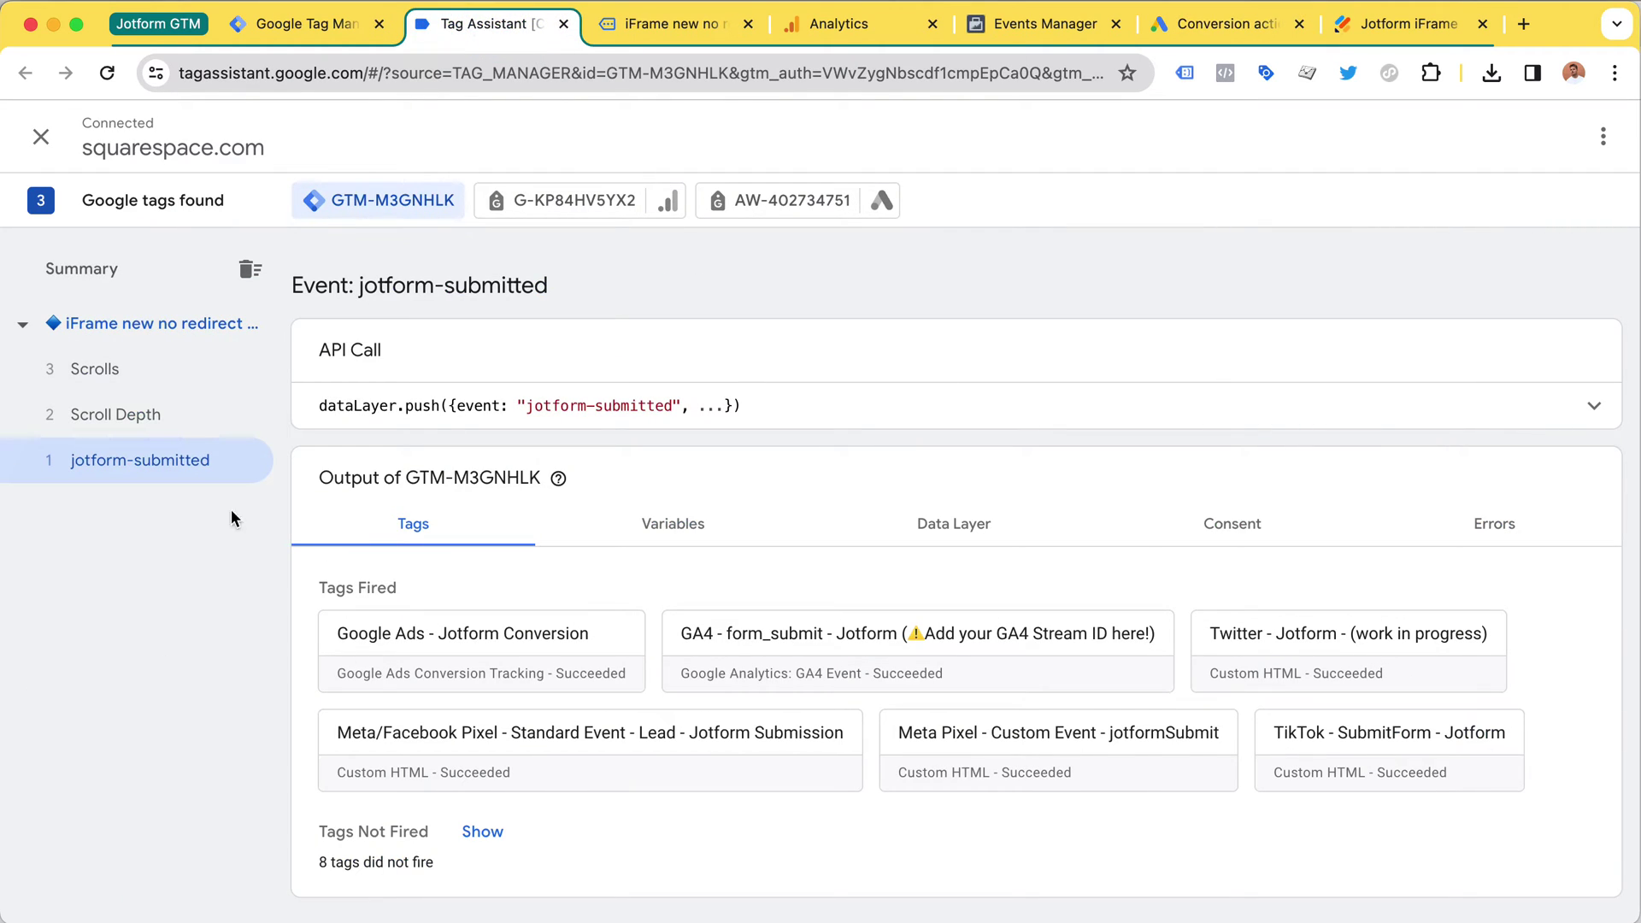
{"action": "left_click", "coordinate": [643, 26]}
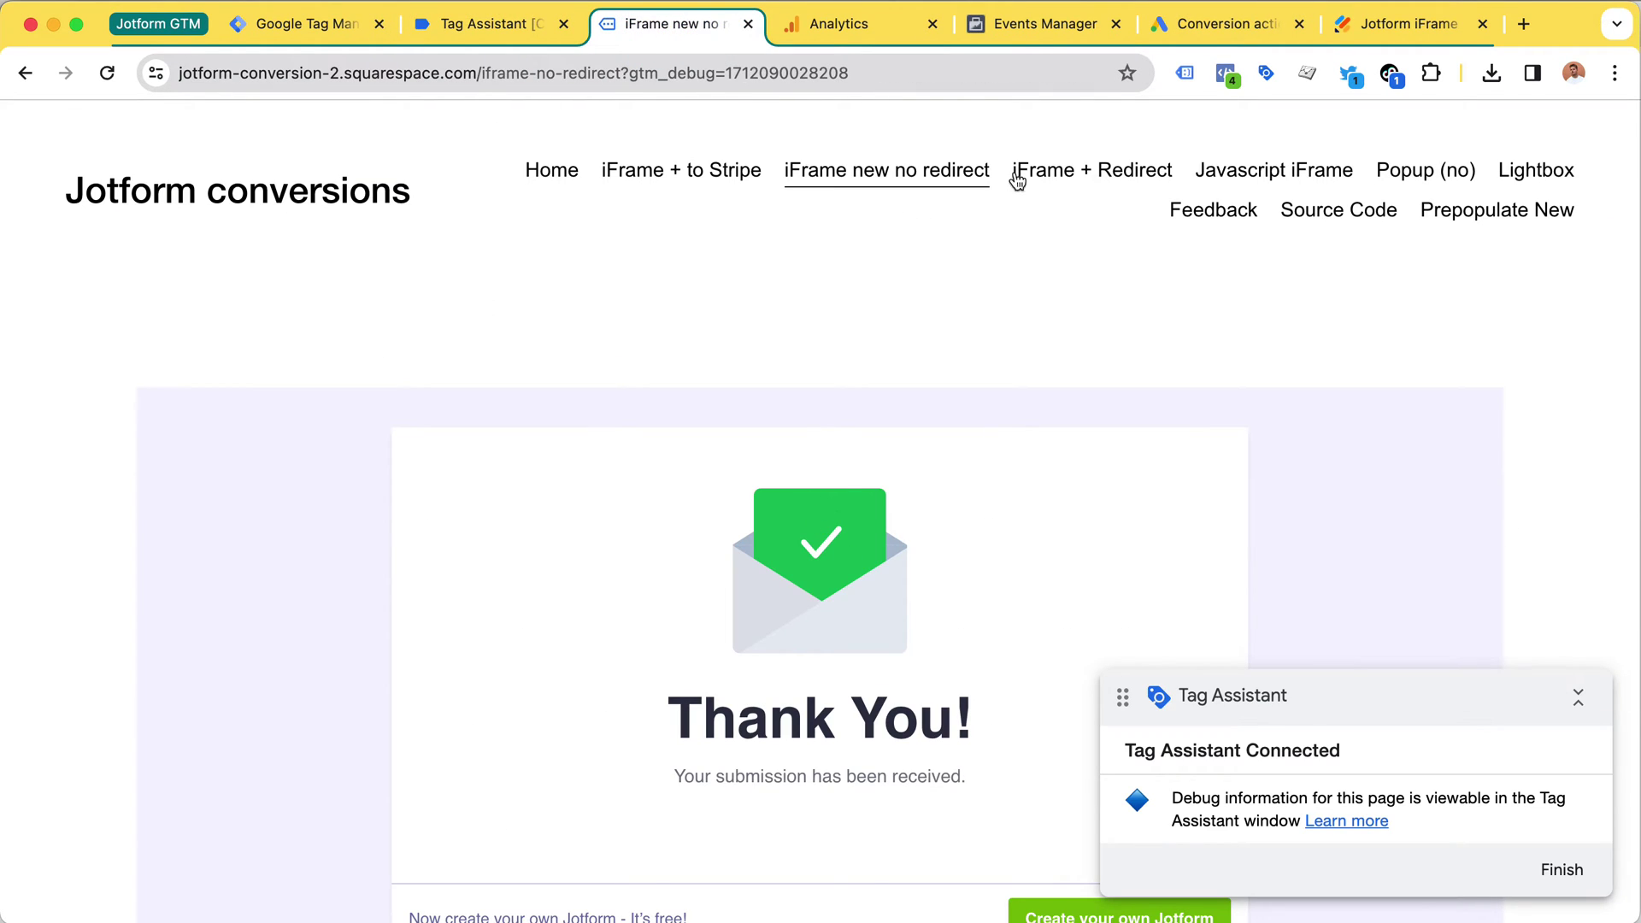
{"action": "left_click", "coordinate": [1210, 24]}
{"action": "mouse_move", "coordinate": [795, 553]}
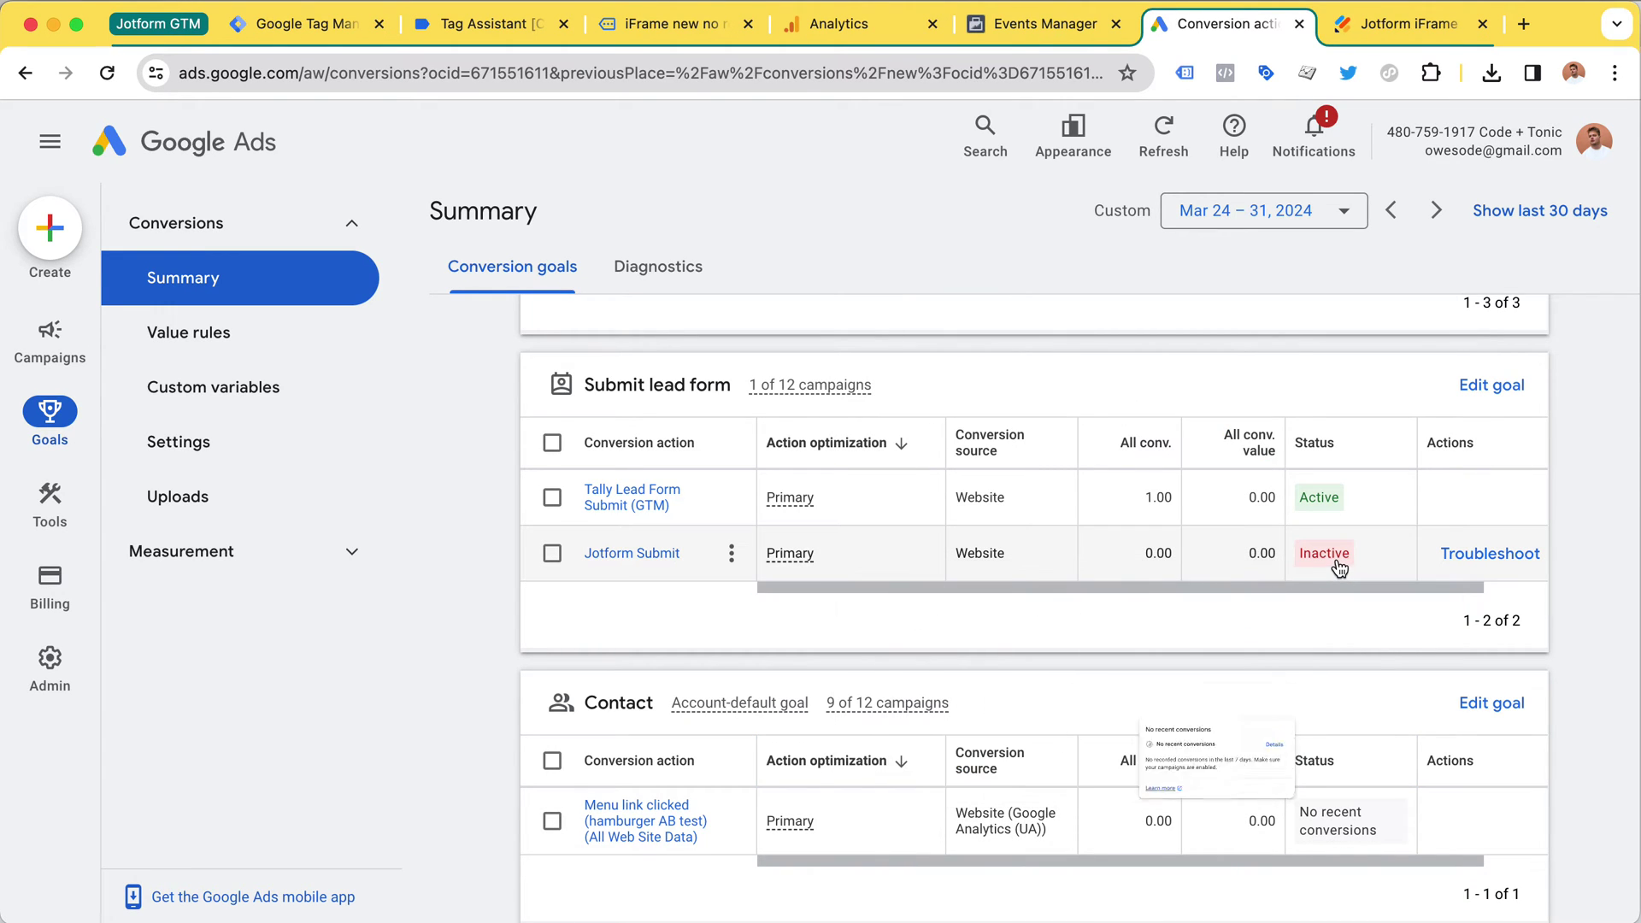
Reload the Google Ads conversion summary and search the page for "jotfo" to check the Jotform Submit status.
{"action": "left_click", "coordinate": [112, 78]}
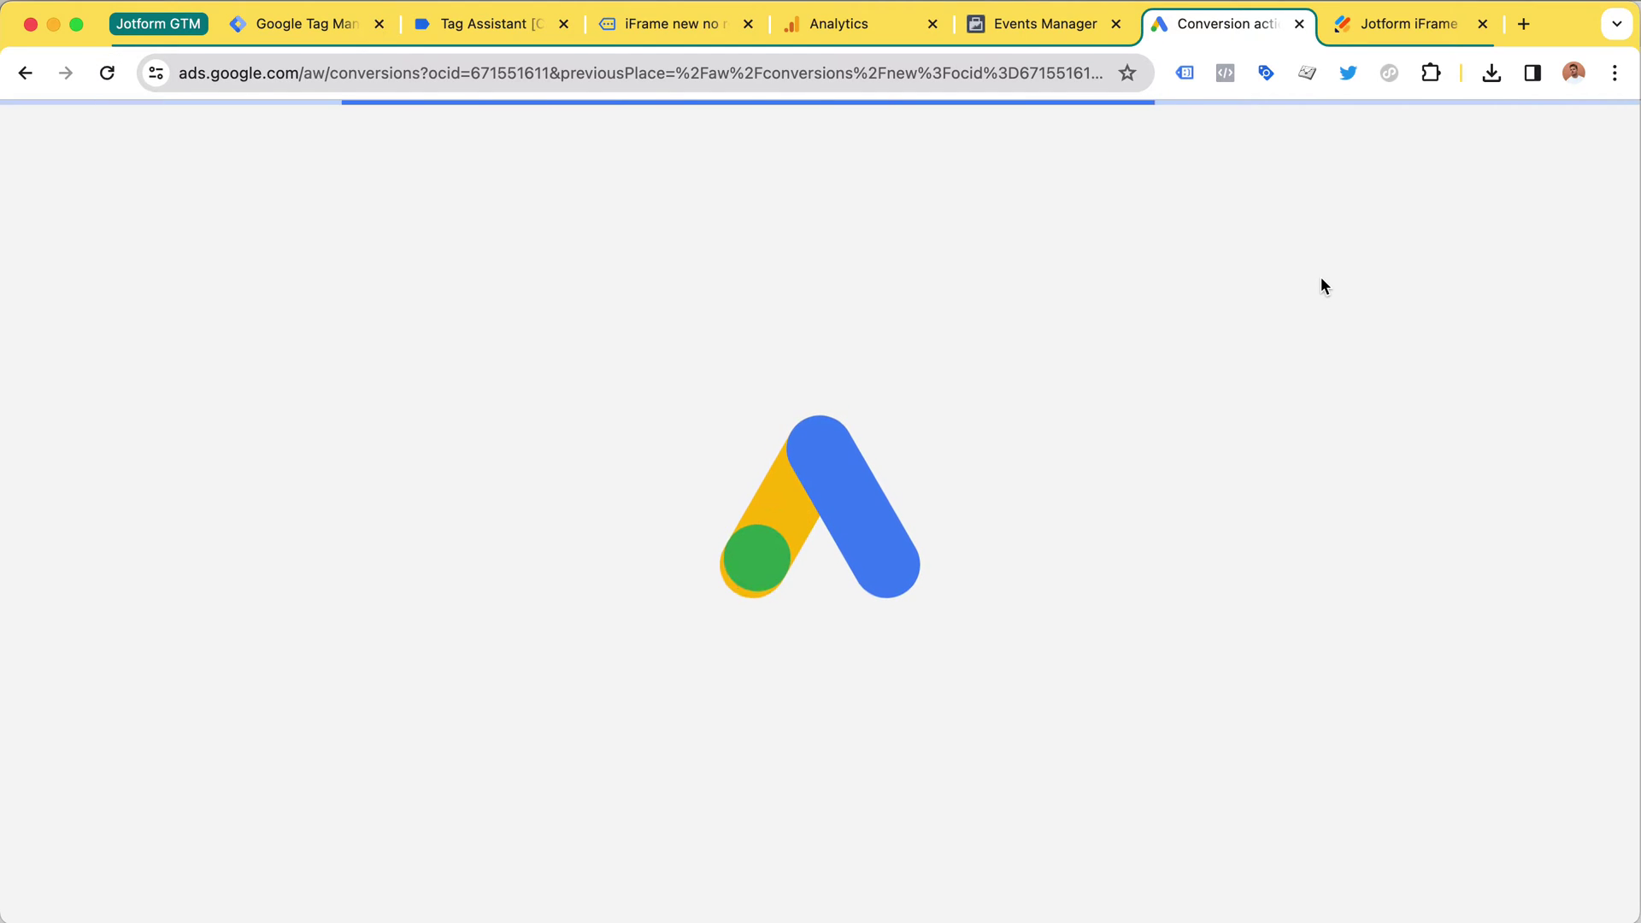
{"action": "scroll", "coordinate": [1325, 530], "scroll_direction": "down", "scroll_amount": 5}
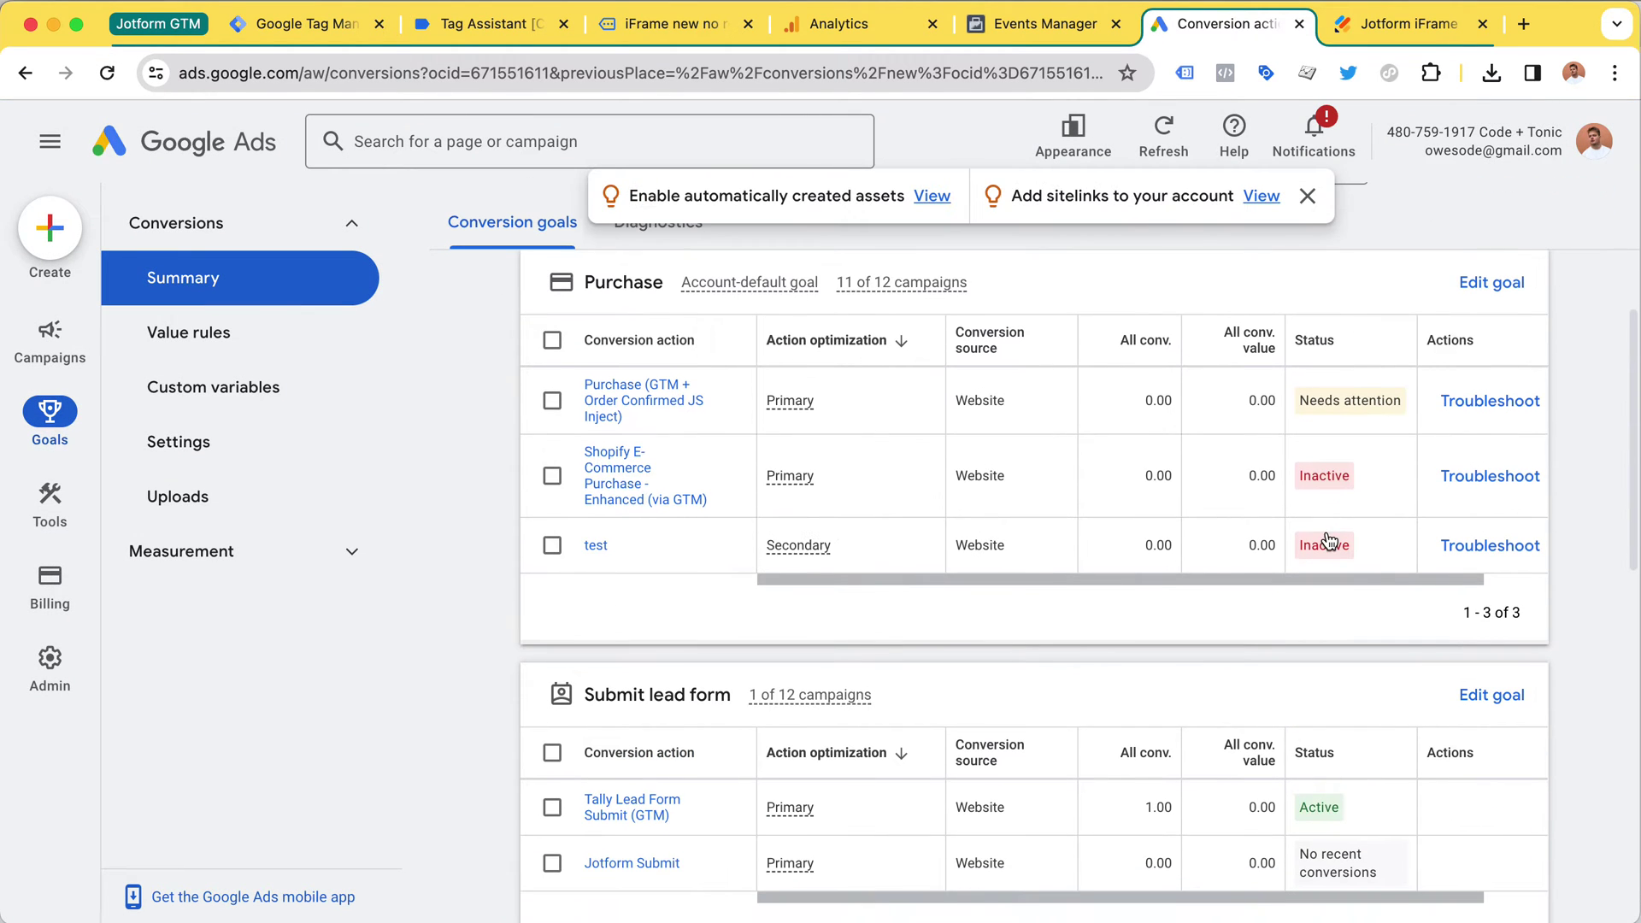
{"action": "key", "text": "super+f"}
{"action": "type", "text": "jotfo"}
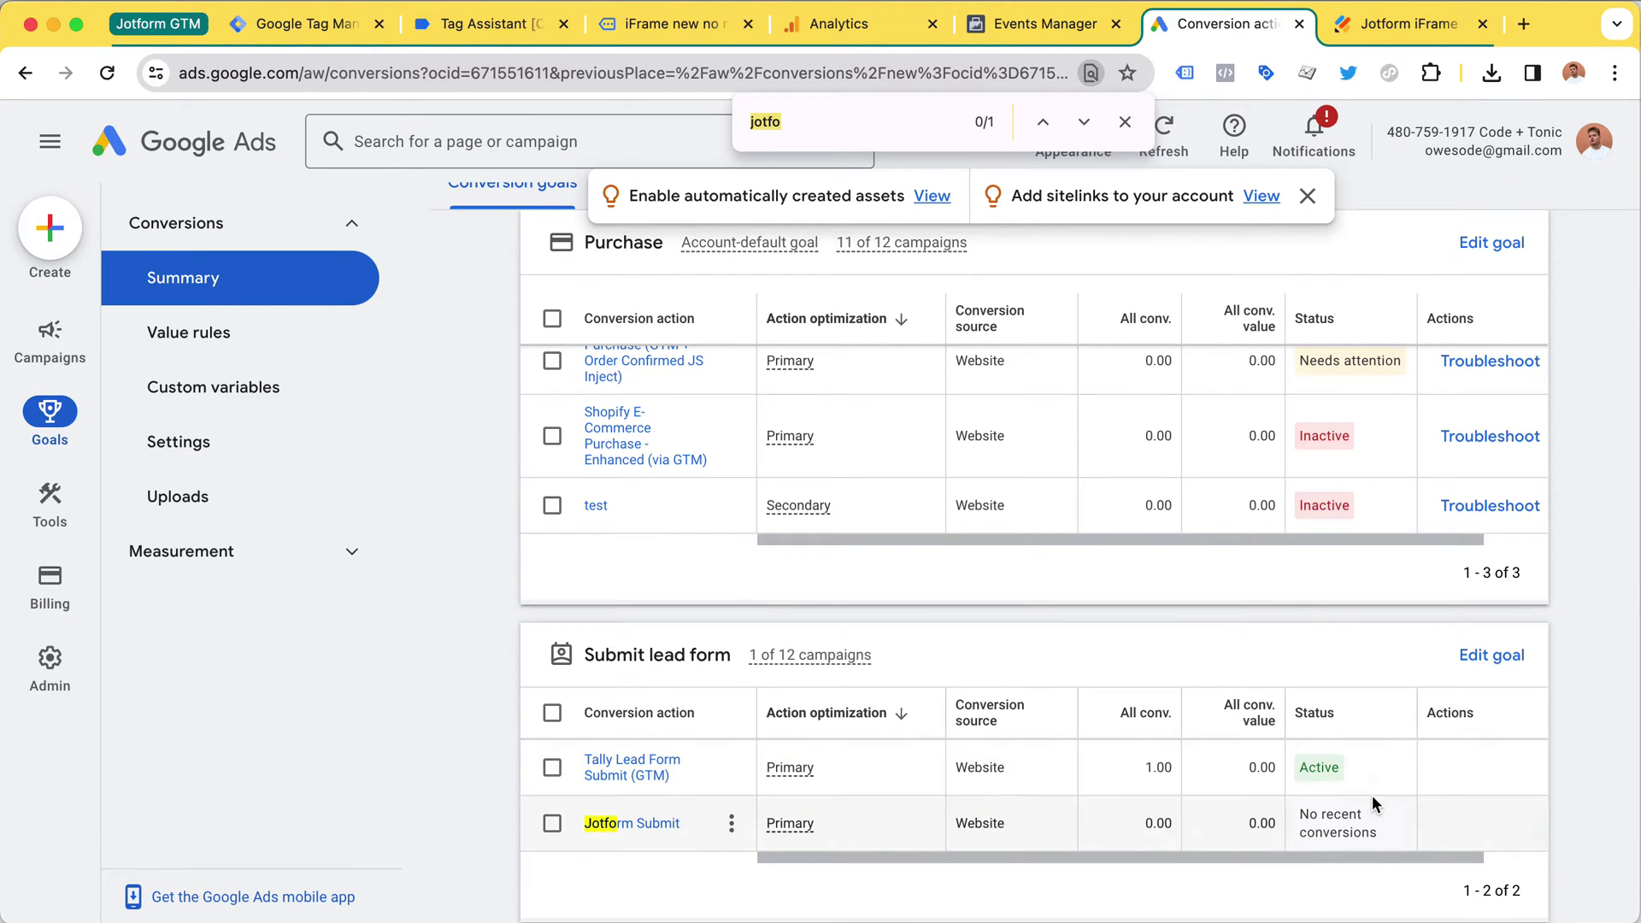
{"action": "scroll", "coordinate": [1371, 795], "scroll_direction": "down", "scroll_amount": 1}
{"action": "mouse_move", "coordinate": [1364, 765]}
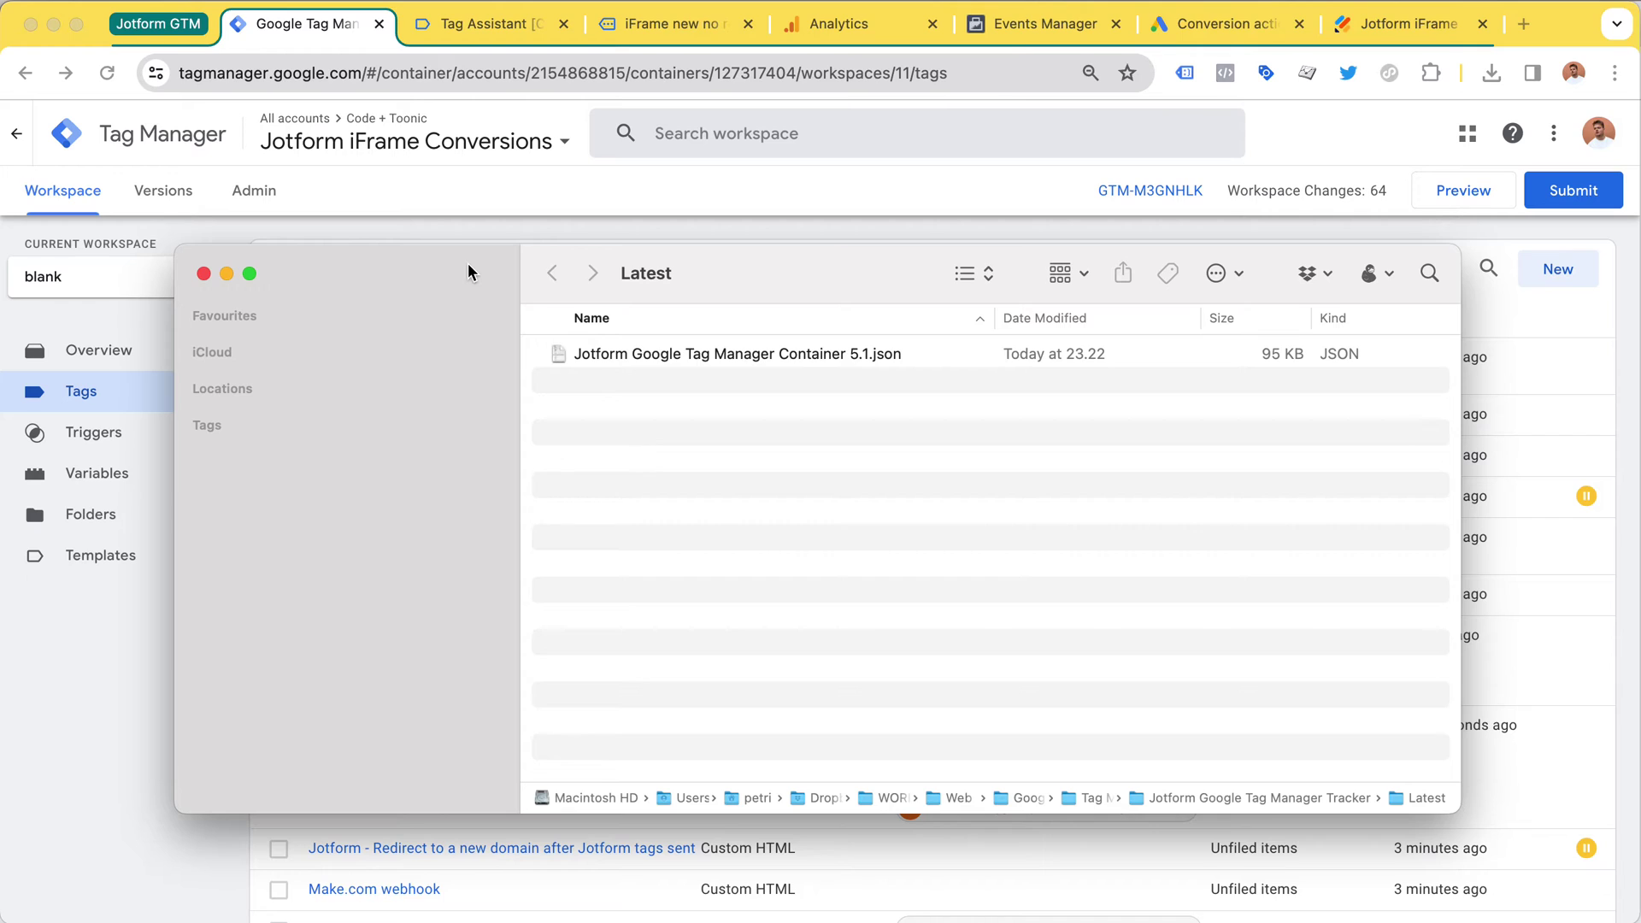
Switch from Finder to the Jotform builder and open the Thank You Page settings of the Jotform iFrame + Redirect Back form.
{"action": "left_click_drag", "start_coordinate": [740, 352], "coordinate": [770, 300]}
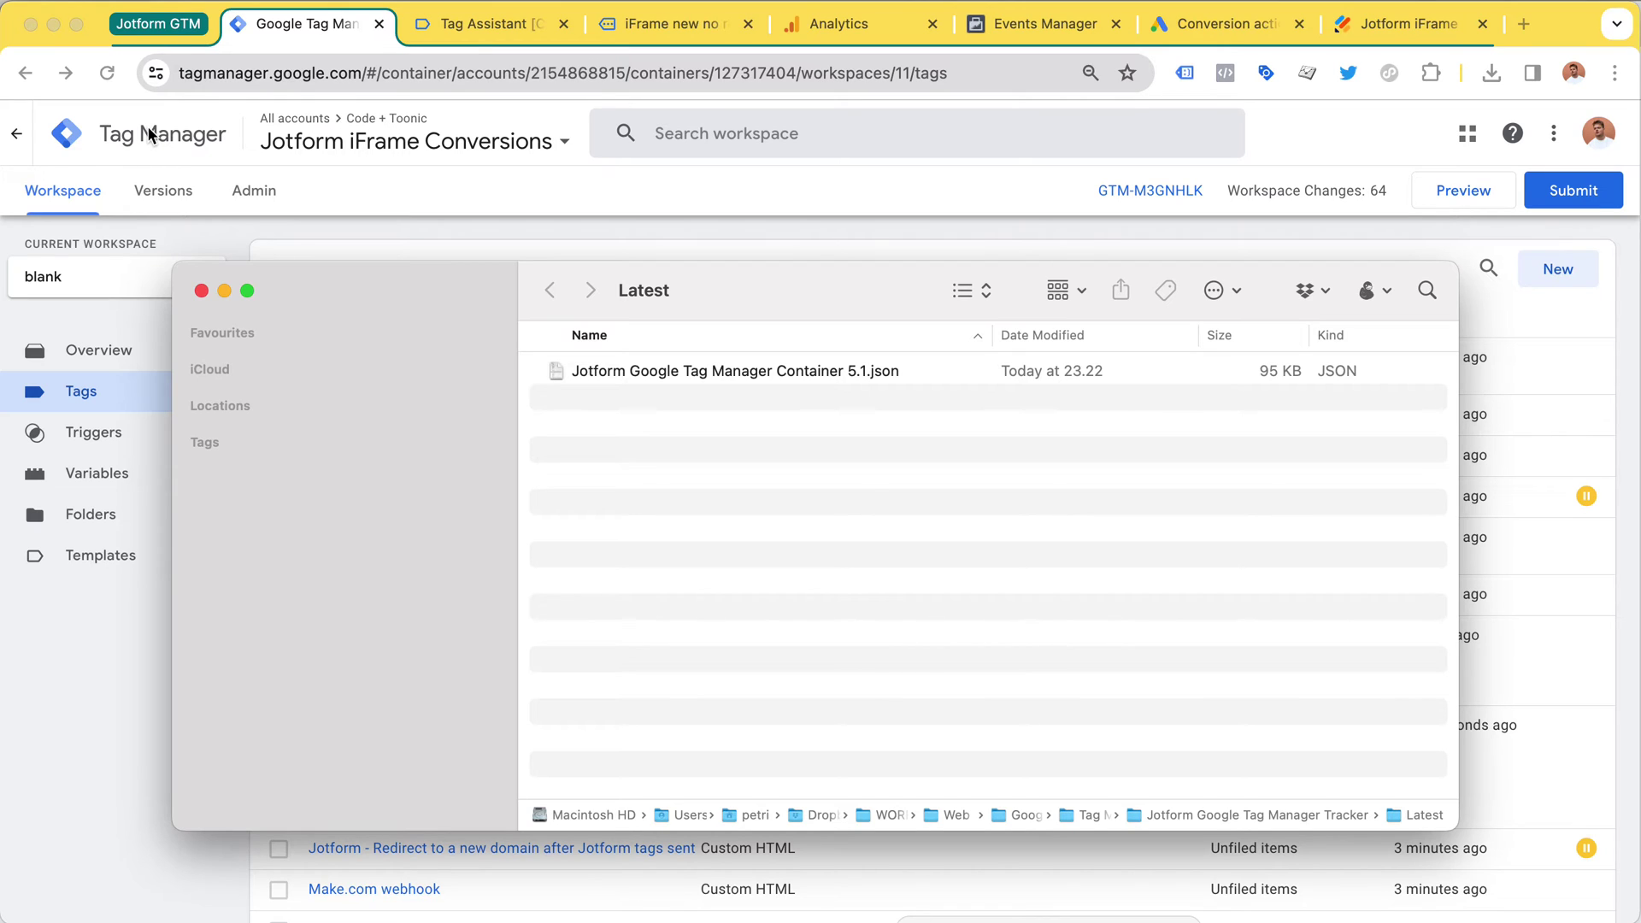
{"action": "left_click", "coordinate": [148, 135]}
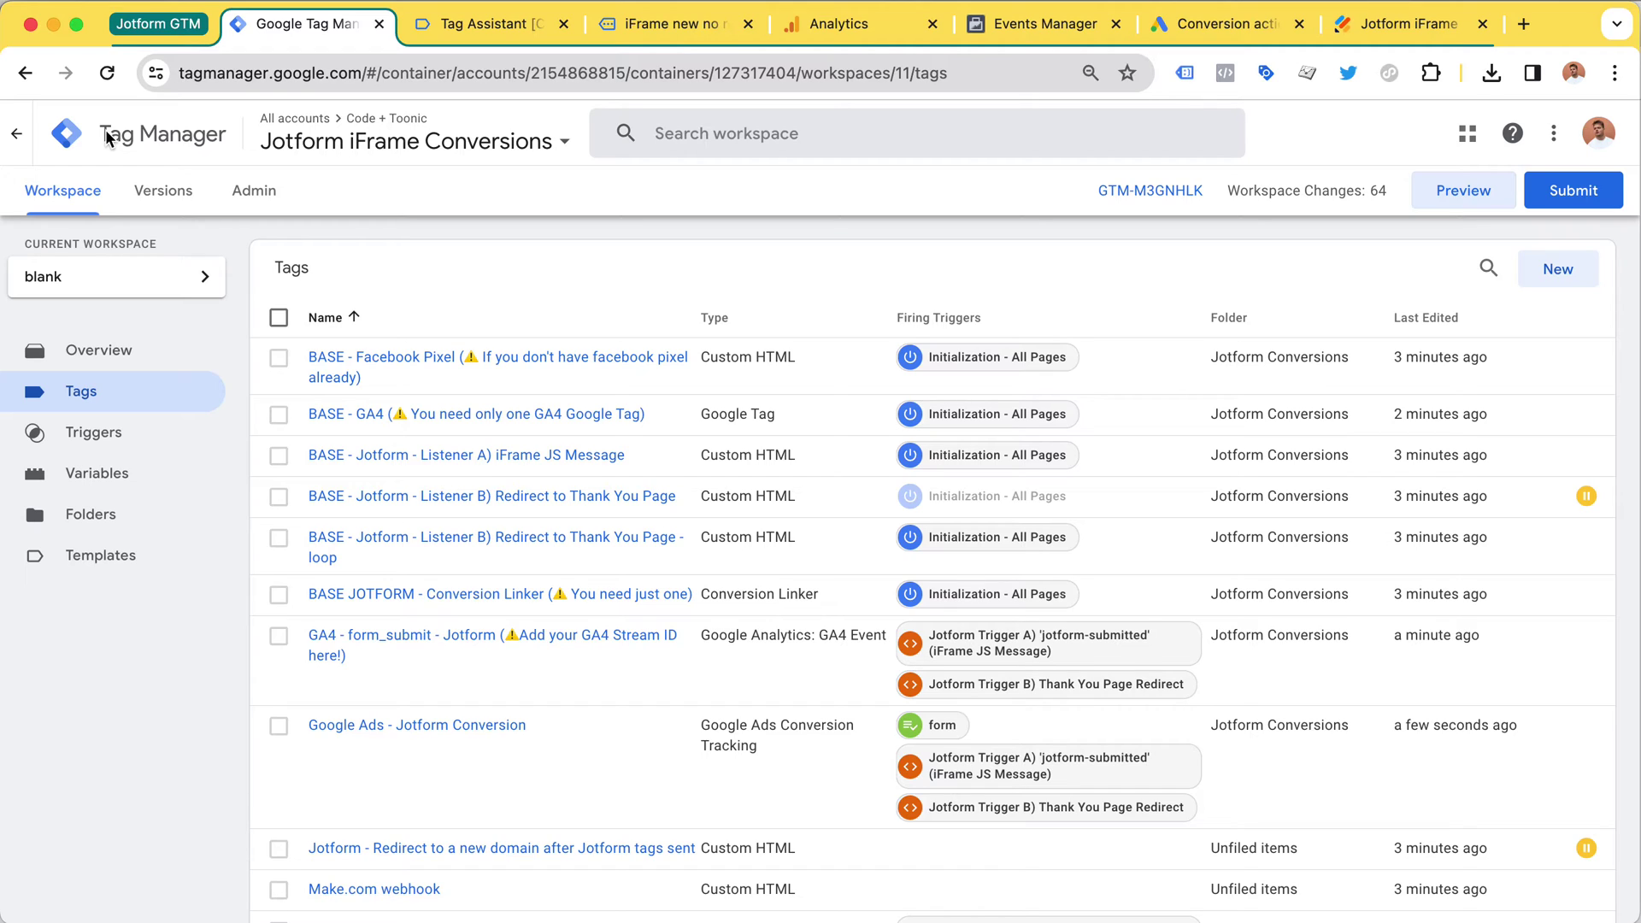
{"action": "key", "text": "super+9"}
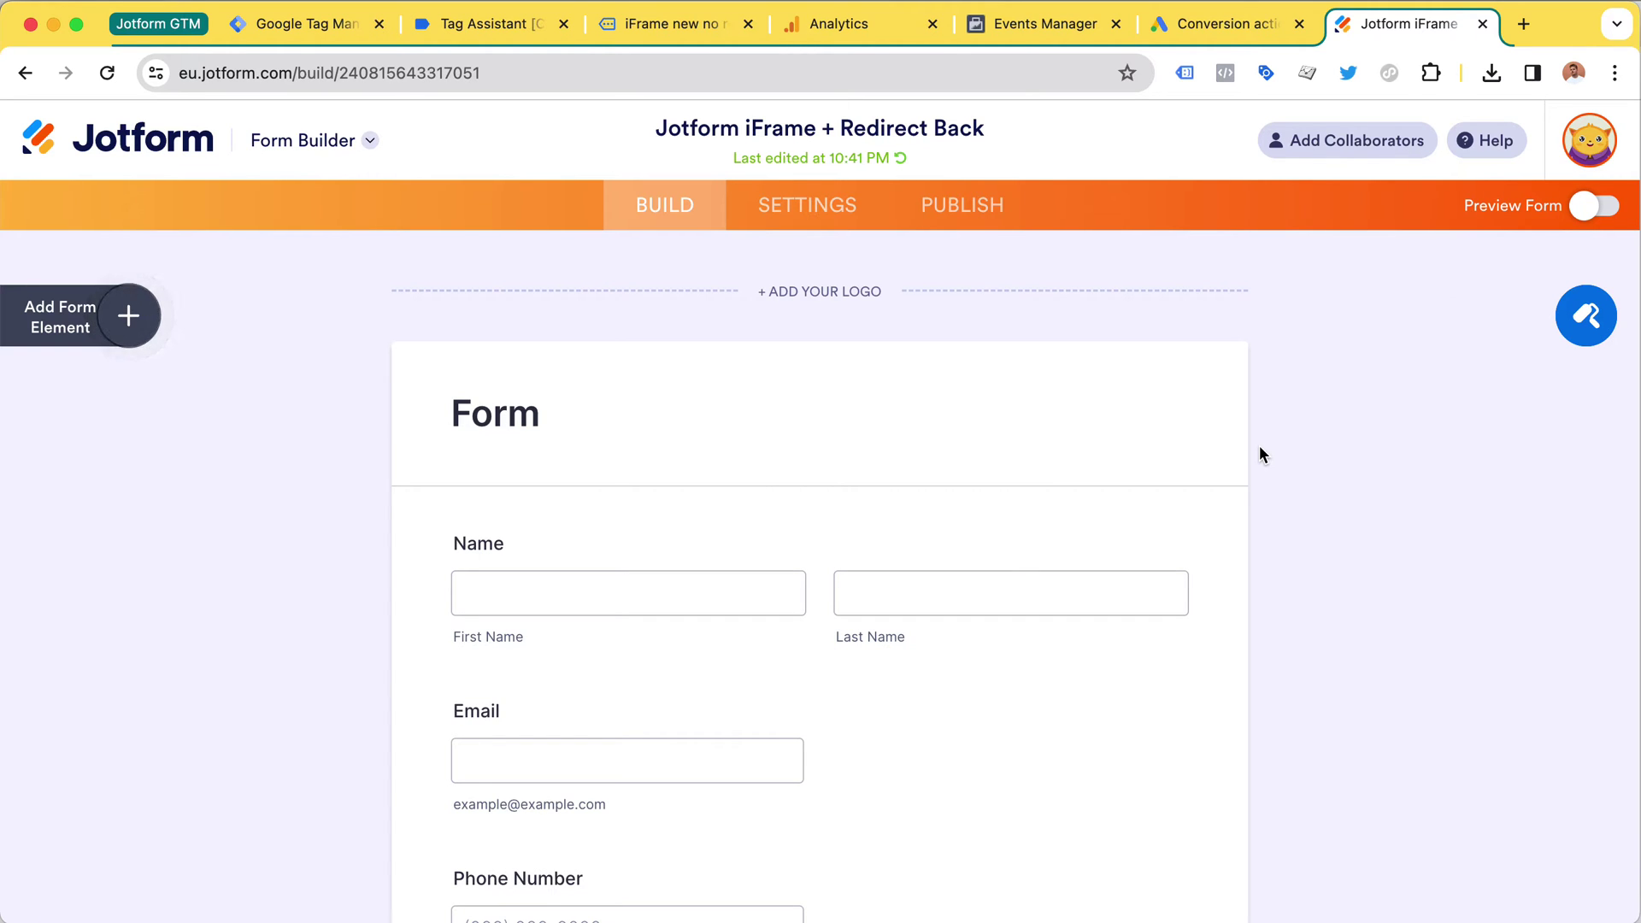
{"action": "scroll", "coordinate": [1064, 423], "scroll_direction": "down", "scroll_amount": 1}
{"action": "scroll", "coordinate": [1063, 421], "scroll_direction": "down", "scroll_amount": 4}
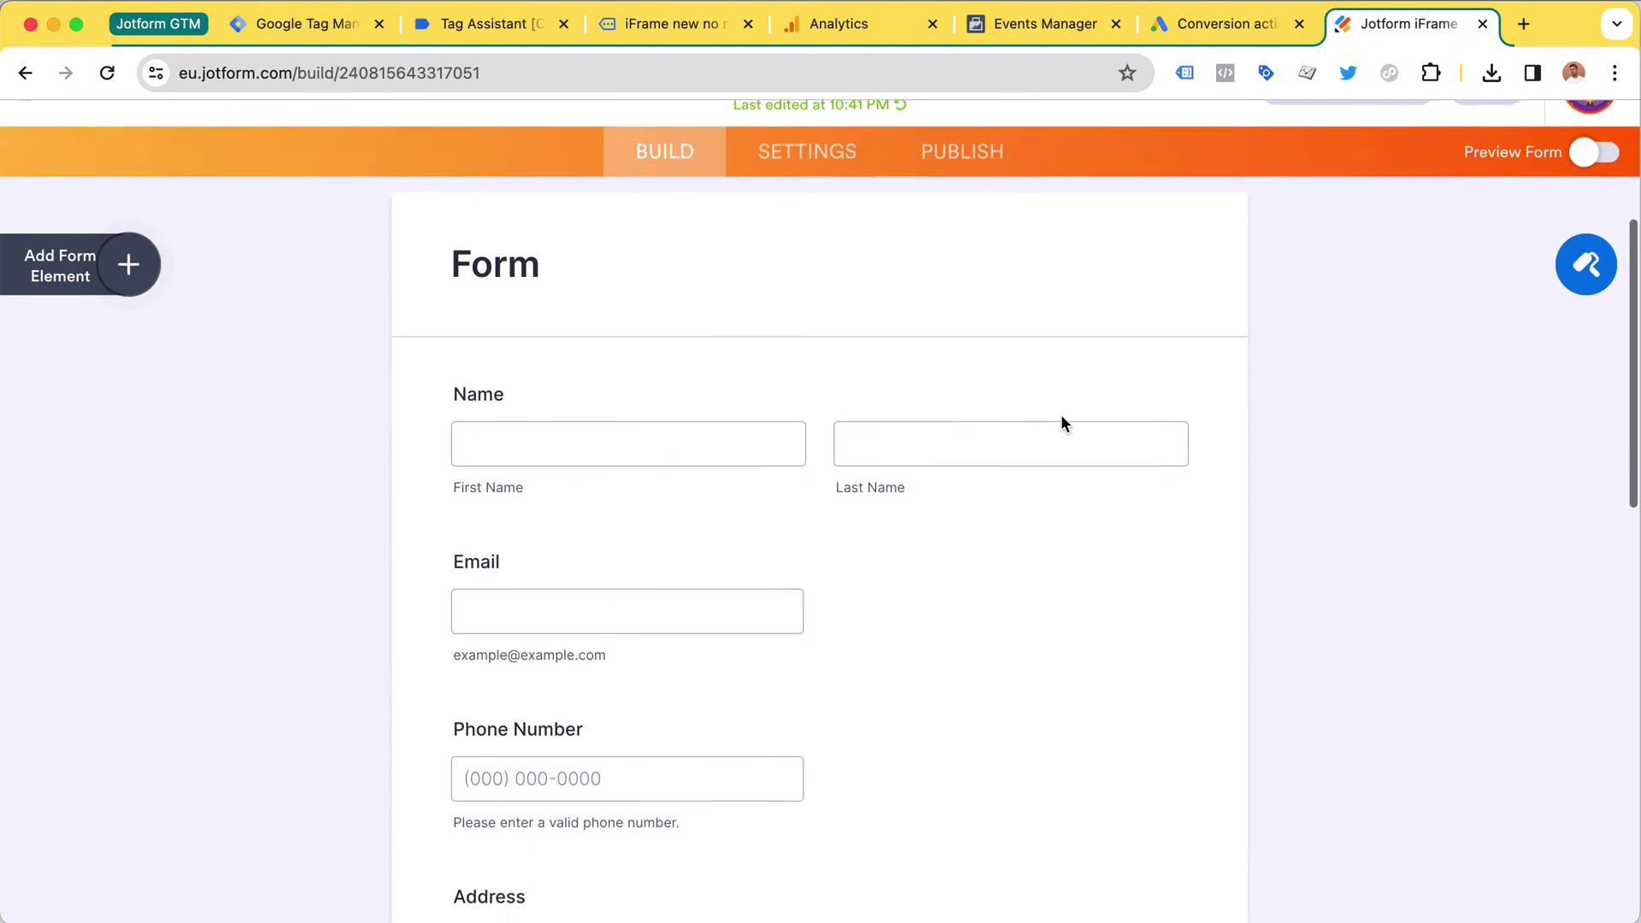
{"action": "scroll", "coordinate": [1059, 414], "scroll_direction": "up", "scroll_amount": 5}
{"action": "left_click", "coordinate": [812, 207]}
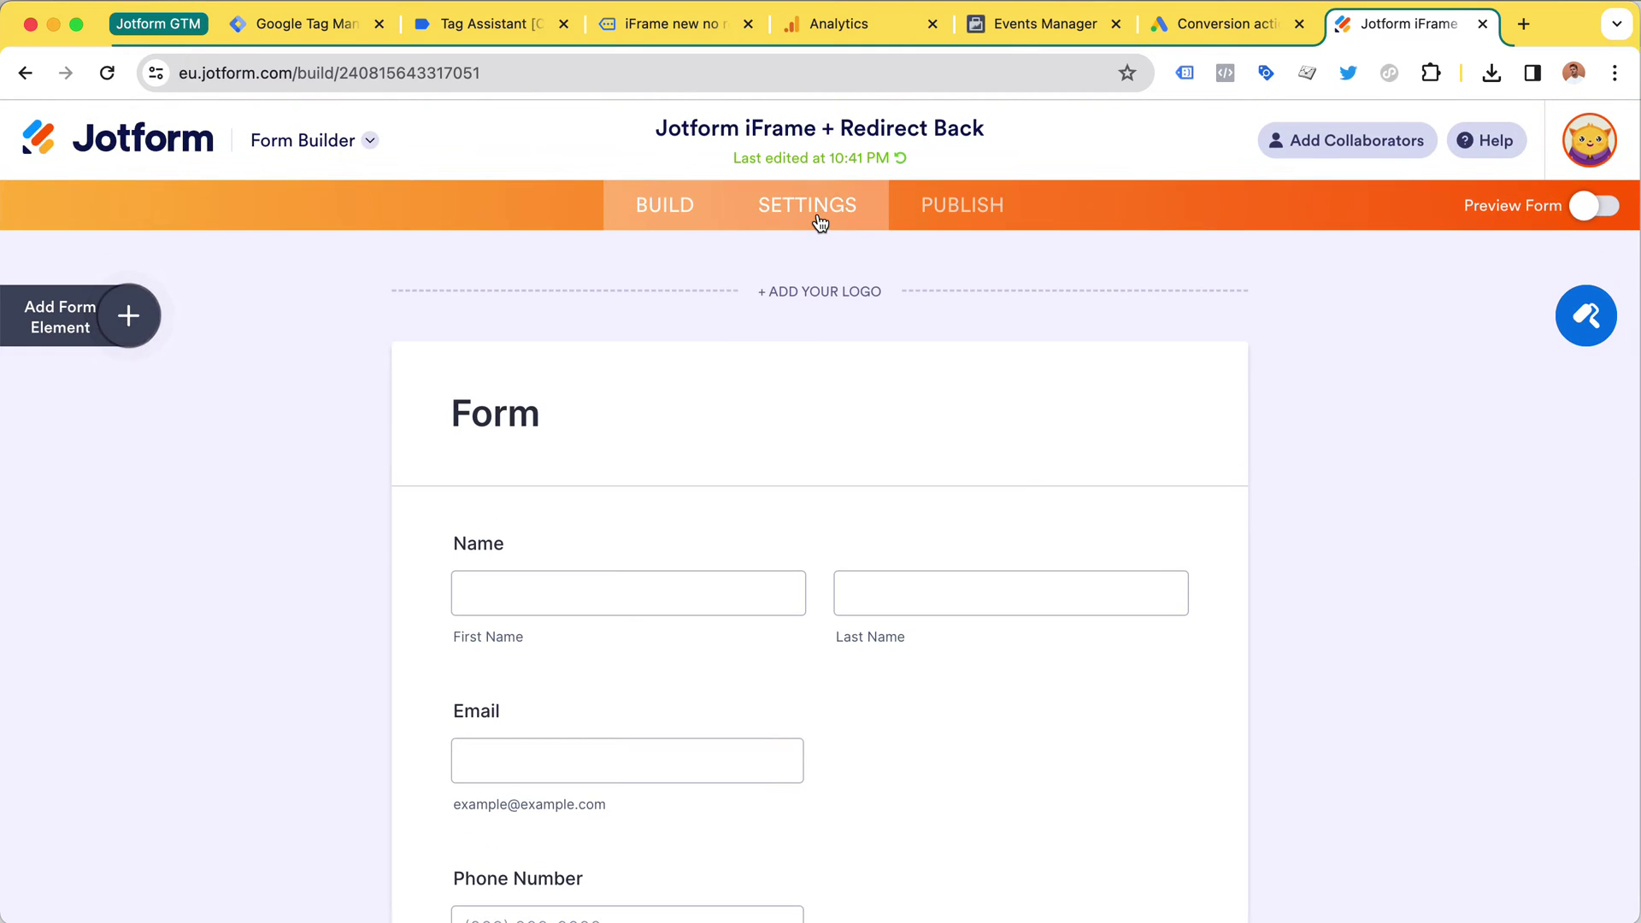
{"action": "left_click", "coordinate": [170, 617]}
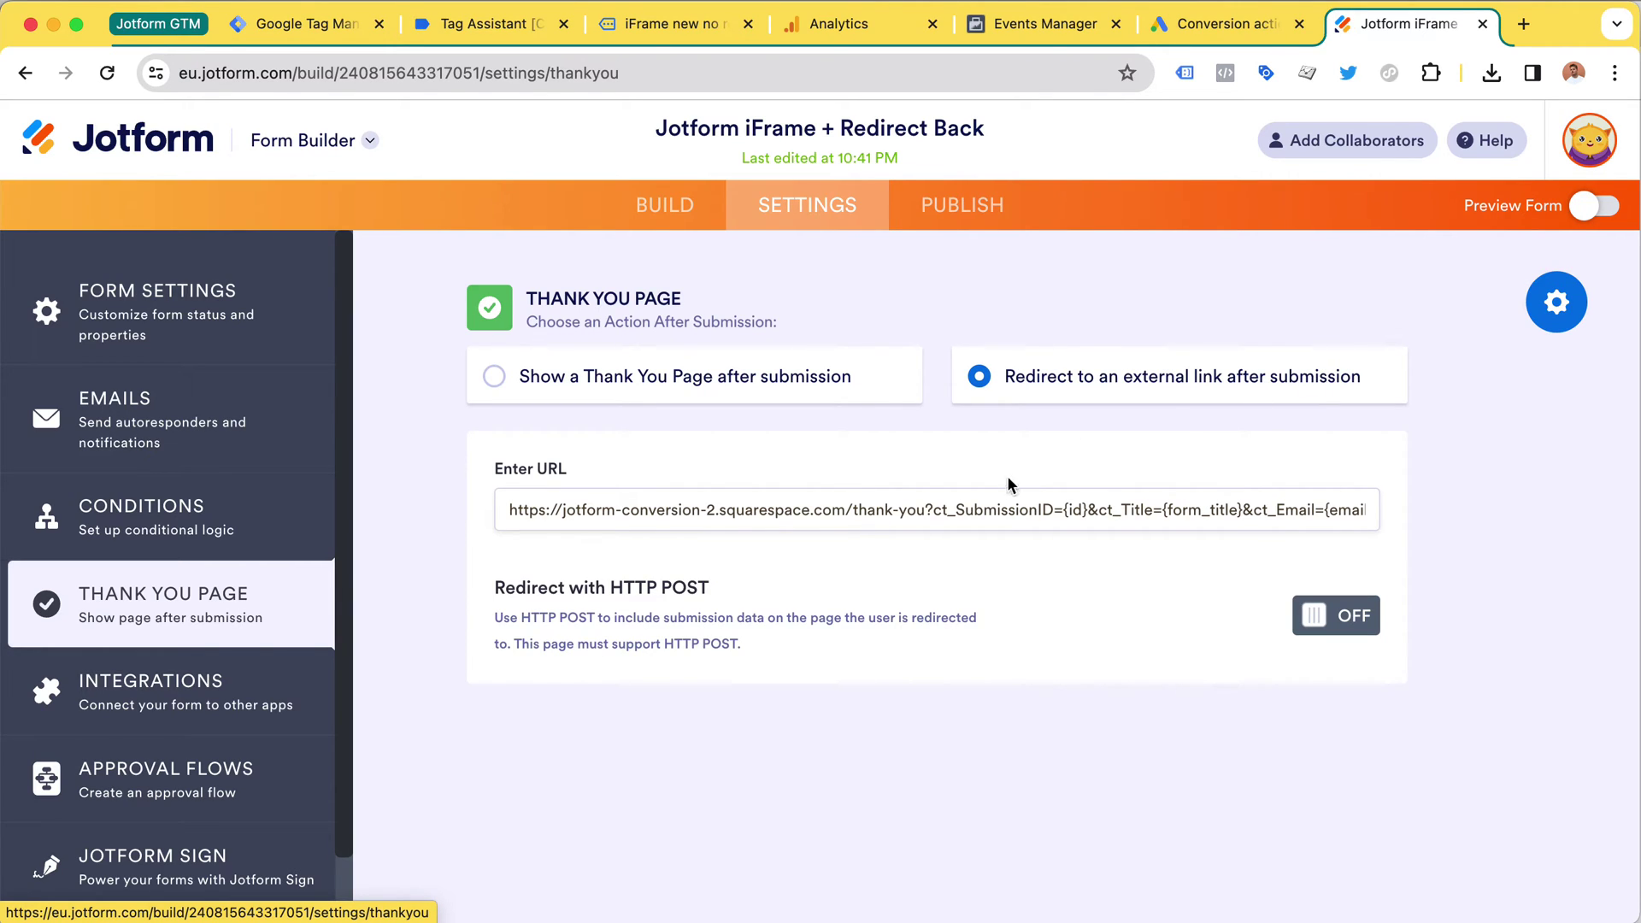
Highlight the ct_SubmissionID={id} parameter in the form's external redirect URL.
{"action": "left_click", "coordinate": [936, 511]}
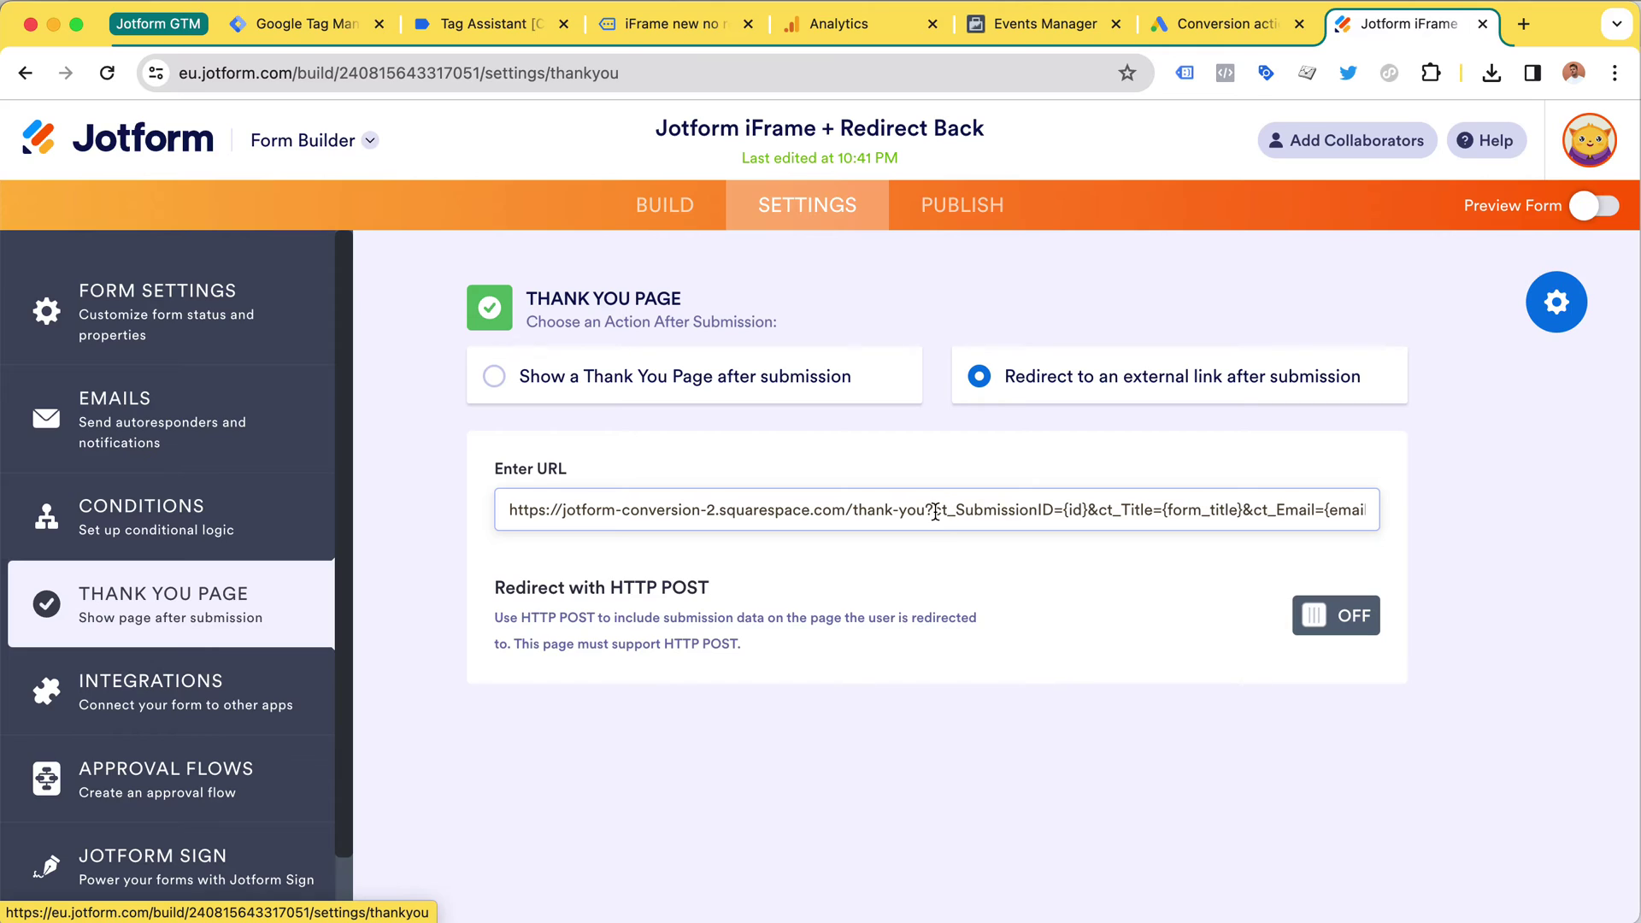
{"action": "left_click_drag", "start_coordinate": [935, 511], "coordinate": [1081, 506]}
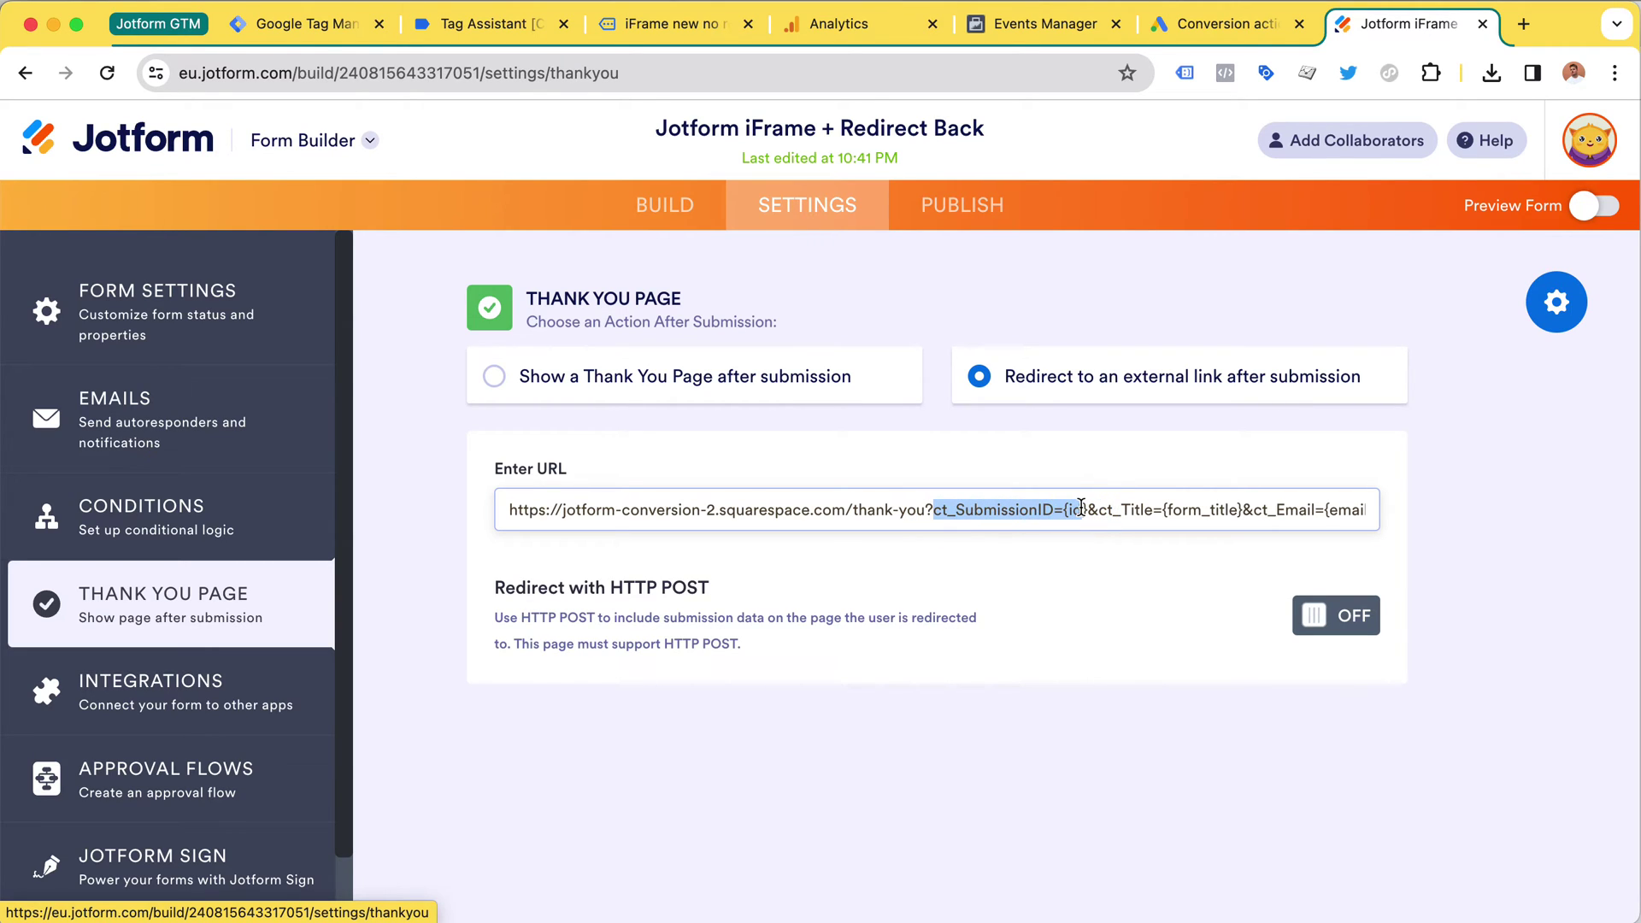
{"action": "left_click", "coordinate": [938, 509]}
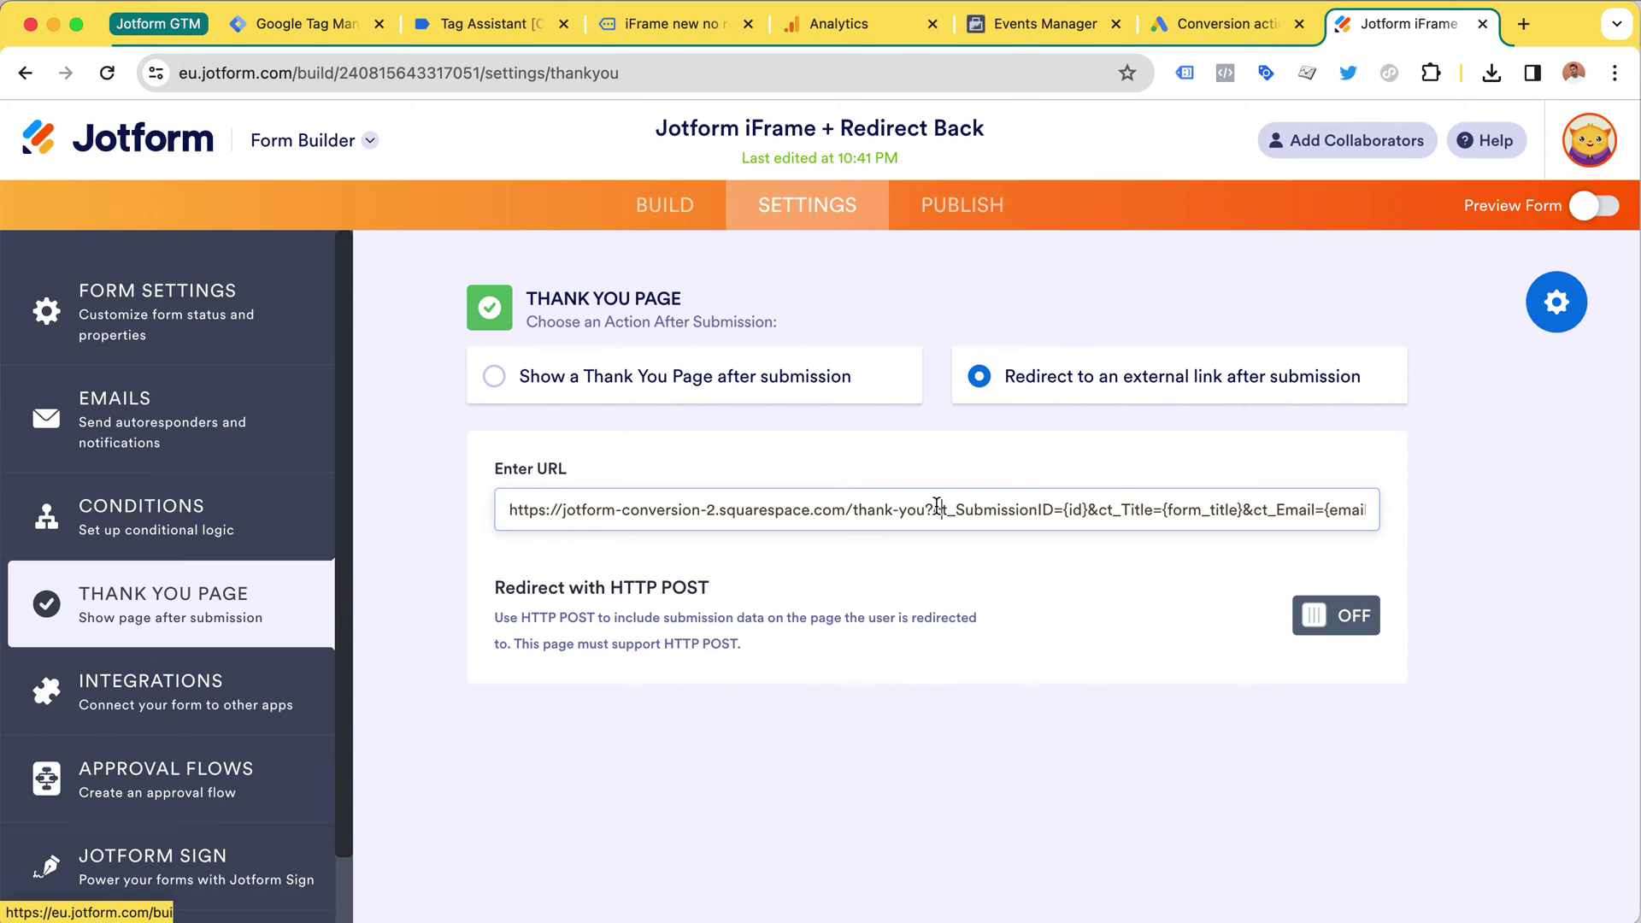
{"action": "left_click_drag", "start_coordinate": [938, 508], "coordinate": [1085, 499]}
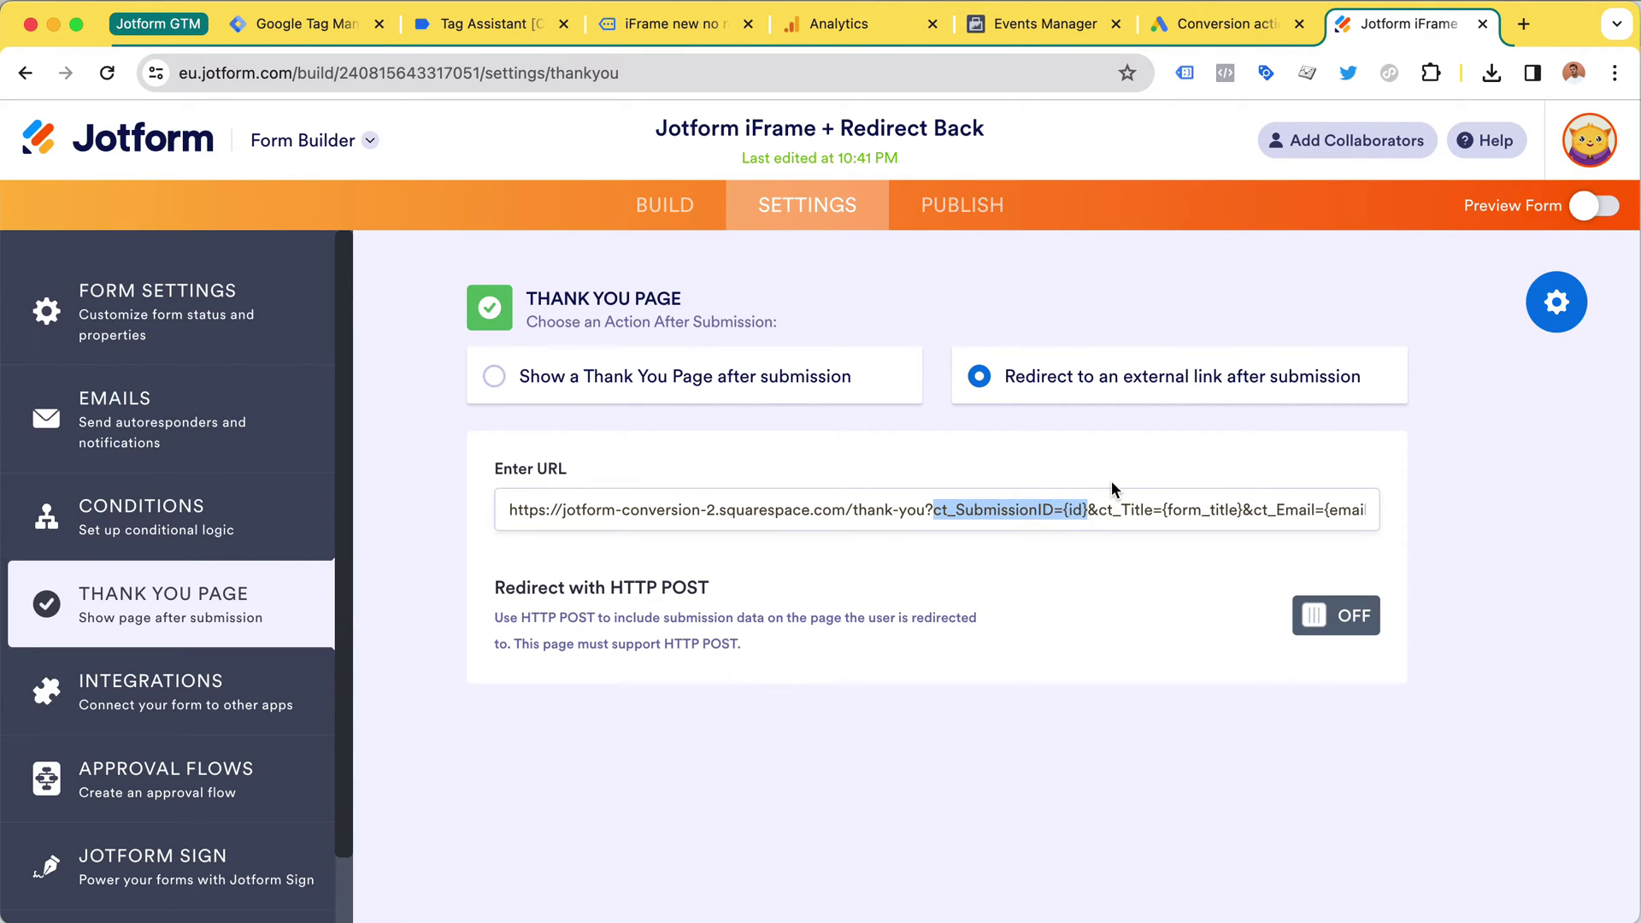
Switch to the Notion guide, find the Thank You Page Url format section and copy the common example with ID, form name, email and phone.
{"action": "key", "text": "super+Tab"}
{"action": "scroll", "coordinate": [1316, 459], "scroll_direction": "up", "scroll_amount": 2}
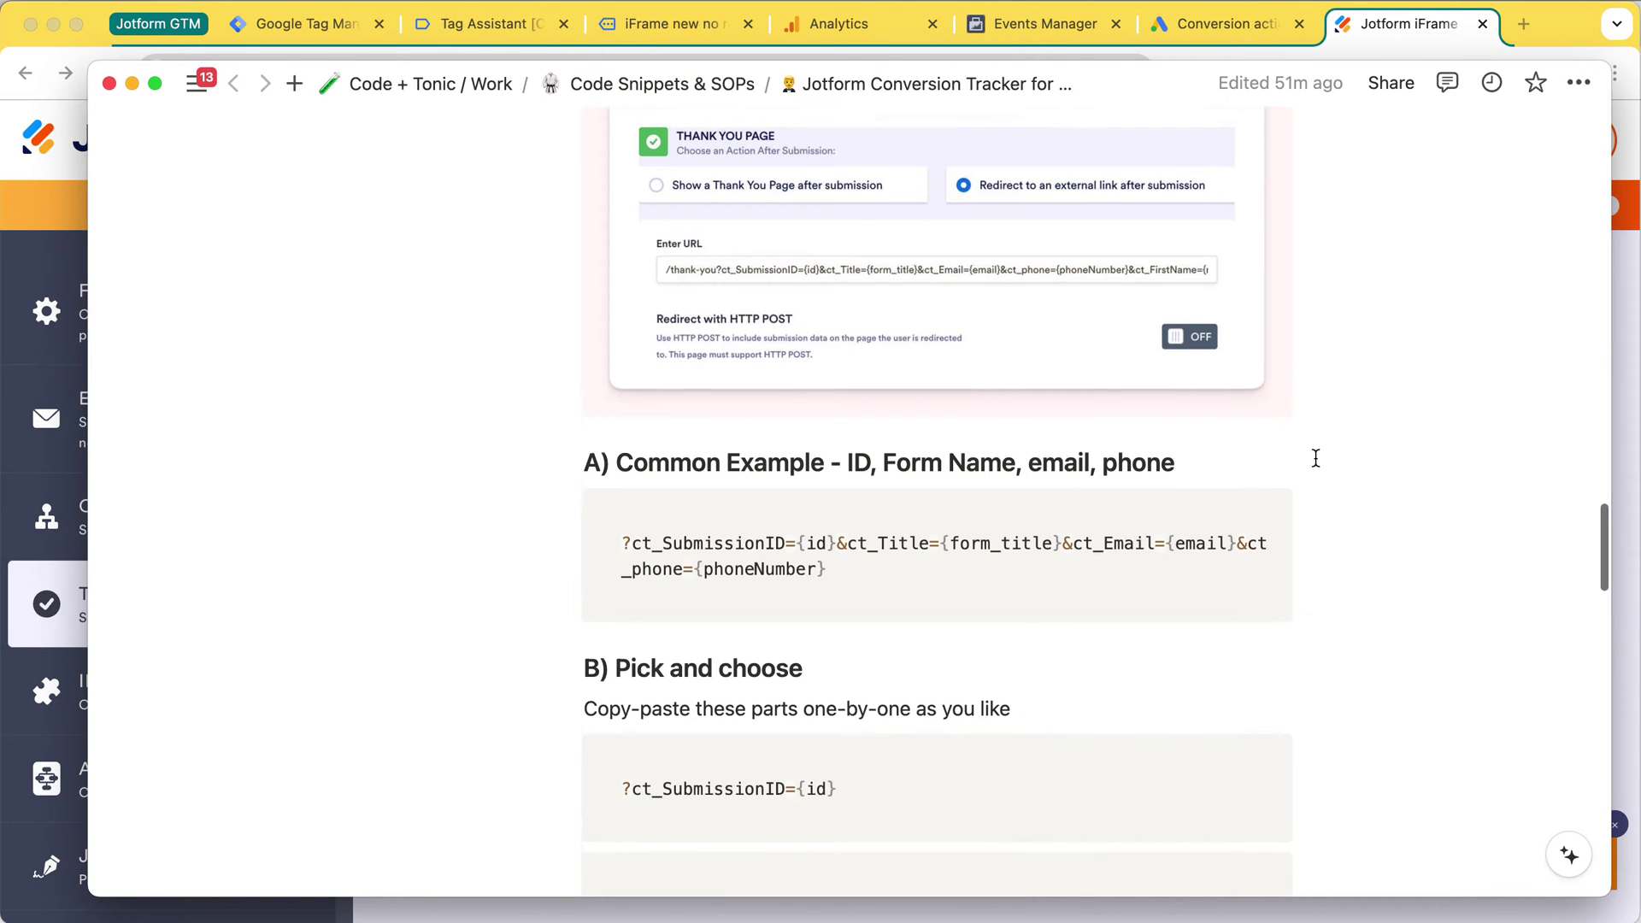
{"action": "scroll", "coordinate": [1316, 459], "scroll_direction": "up", "scroll_amount": 3}
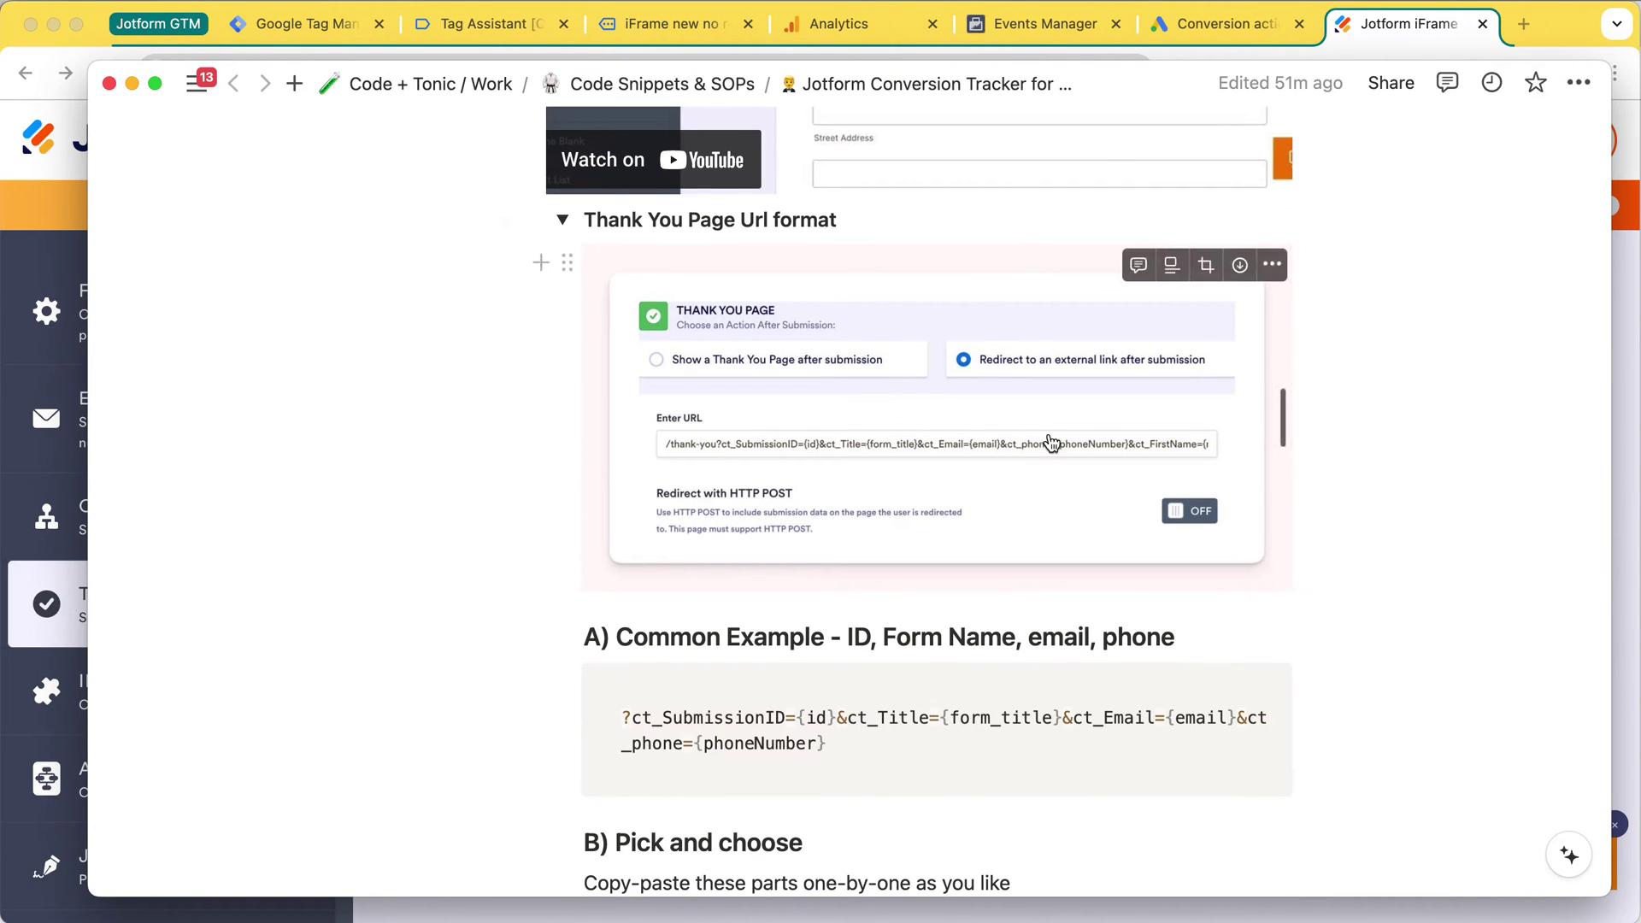
{"action": "scroll", "coordinate": [1086, 420], "scroll_direction": "down", "scroll_amount": 3}
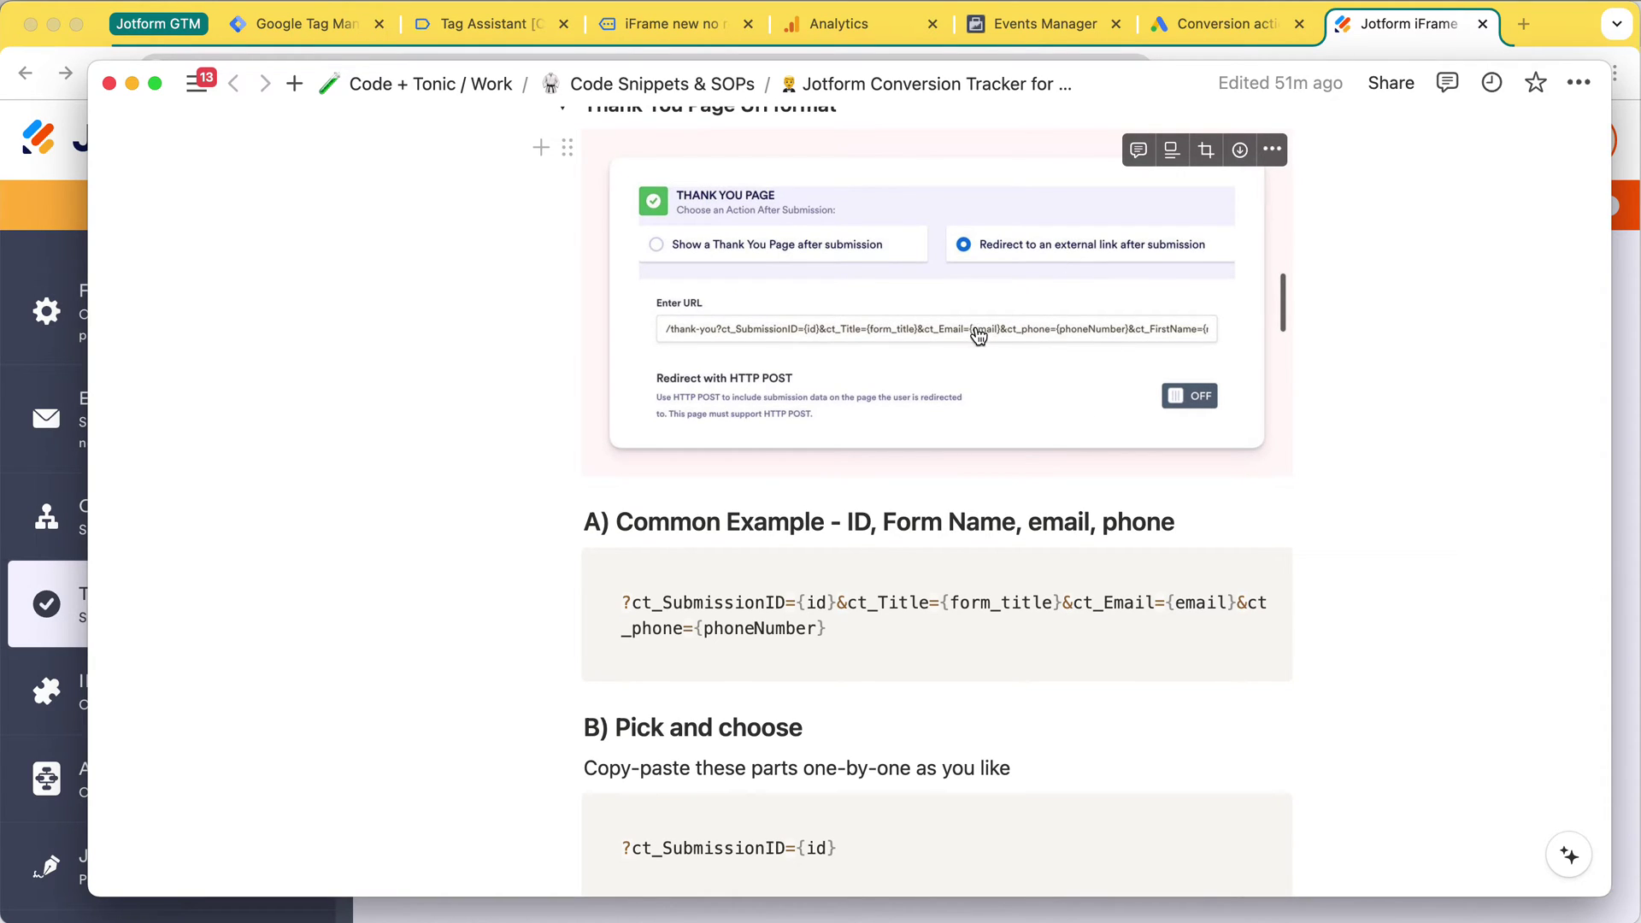
{"action": "scroll", "coordinate": [1020, 336], "scroll_direction": "down", "scroll_amount": 2}
{"action": "scroll", "coordinate": [1020, 336], "scroll_direction": "down", "scroll_amount": 1}
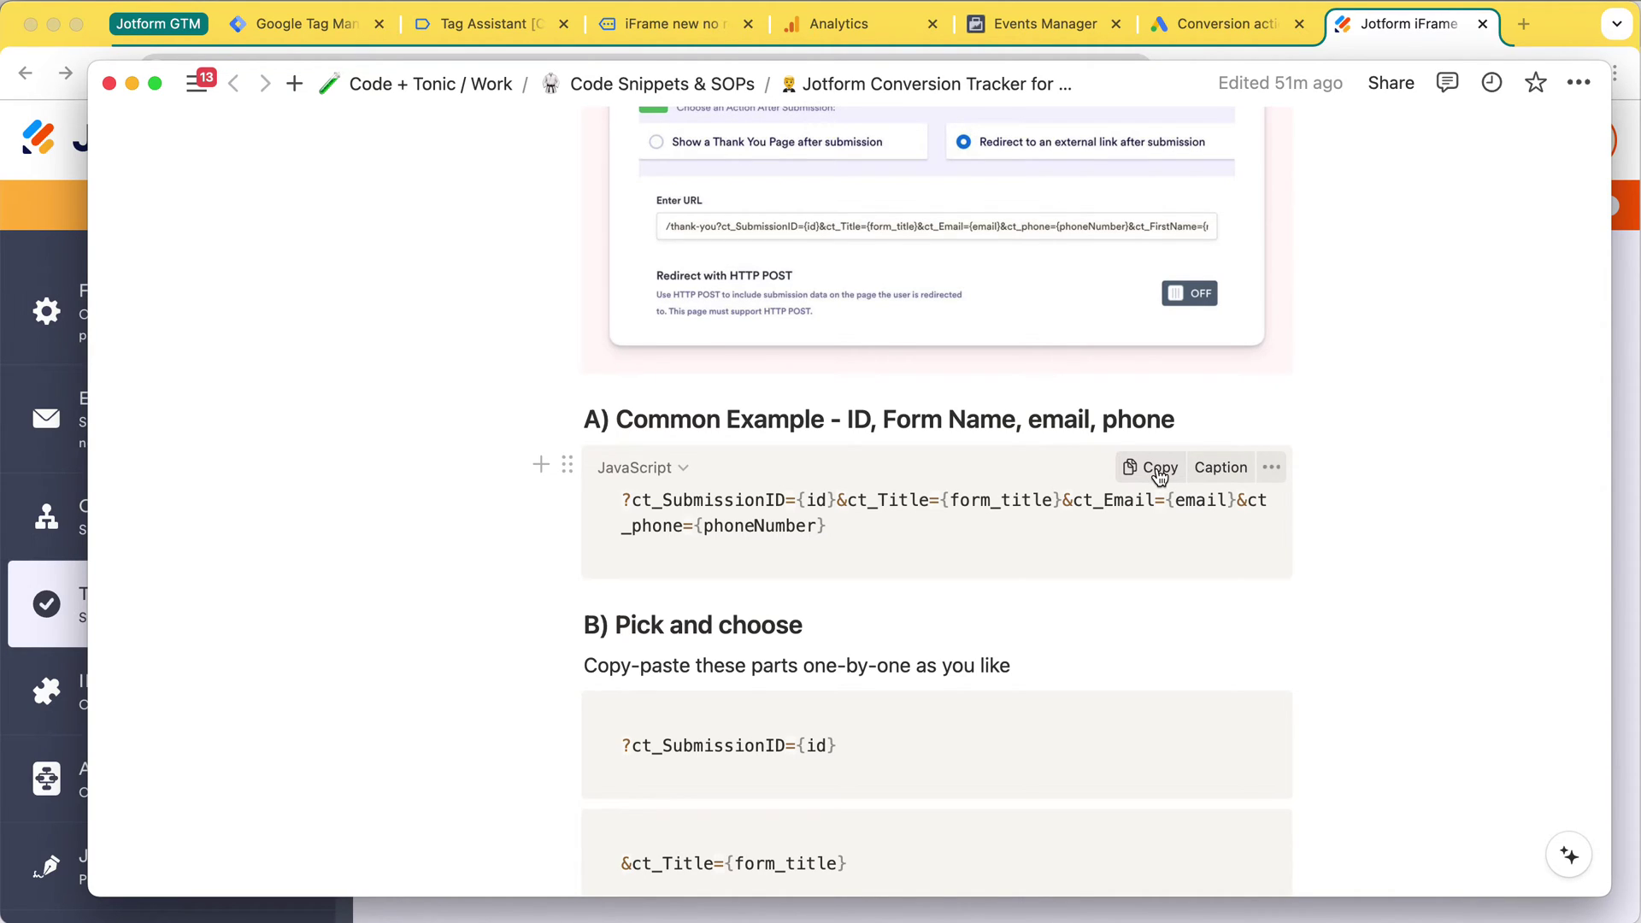
{"action": "left_click", "coordinate": [1159, 475]}
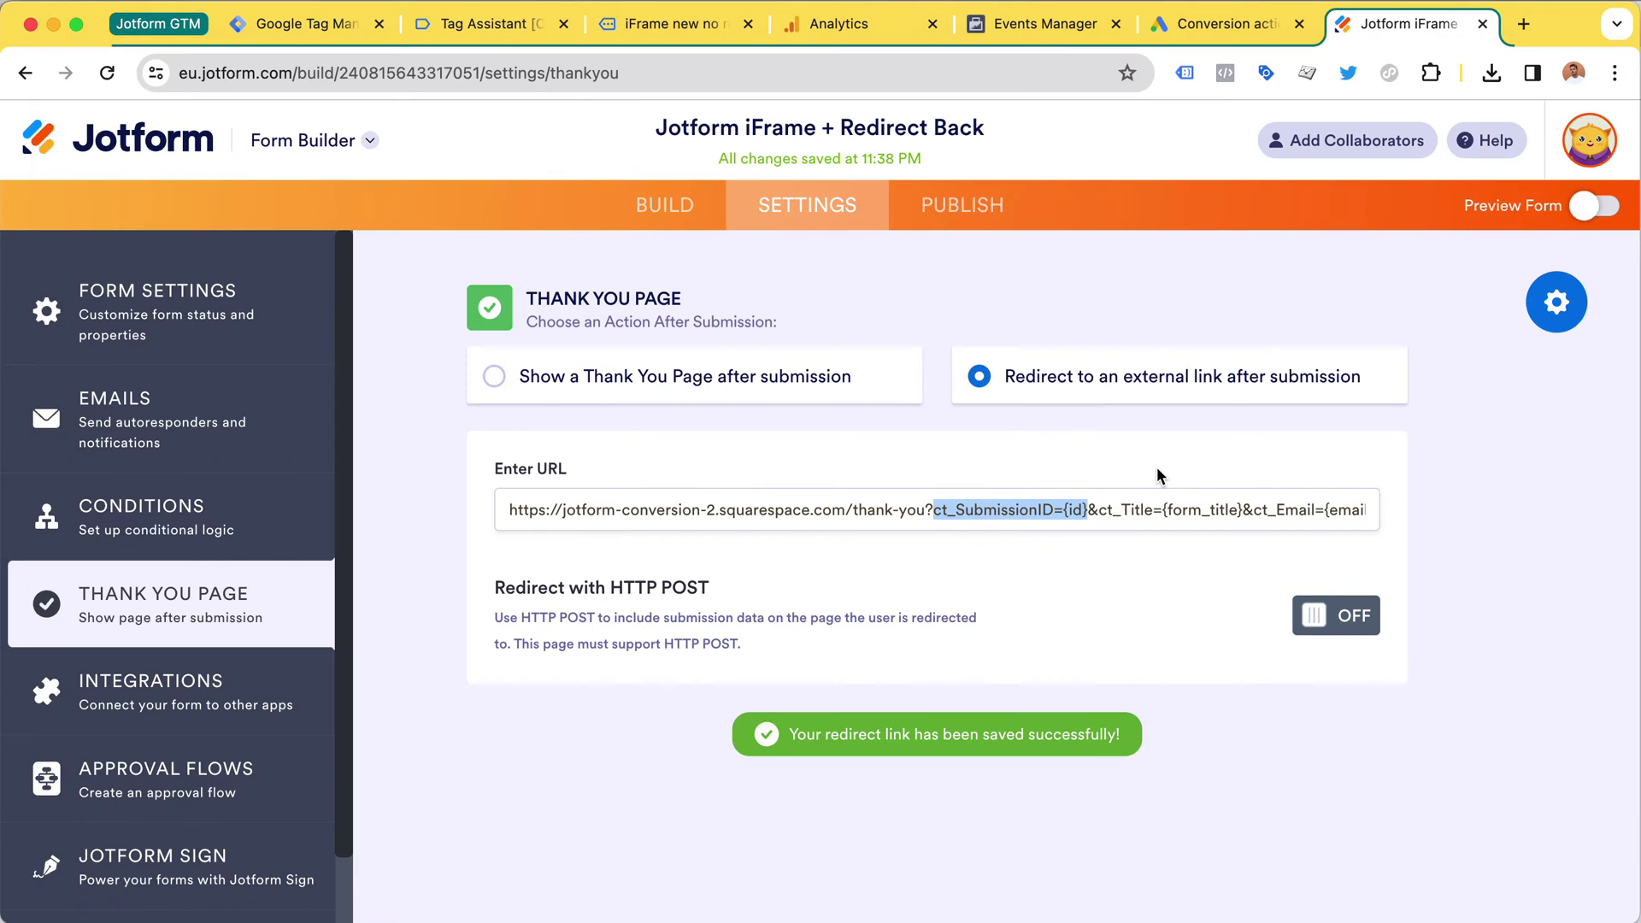
Switch back to Jotform, highlight the start of the redirect URL's parameters, and open the list of available form fields.
{"action": "left_click_drag", "start_coordinate": [933, 510], "coordinate": [1201, 510]}
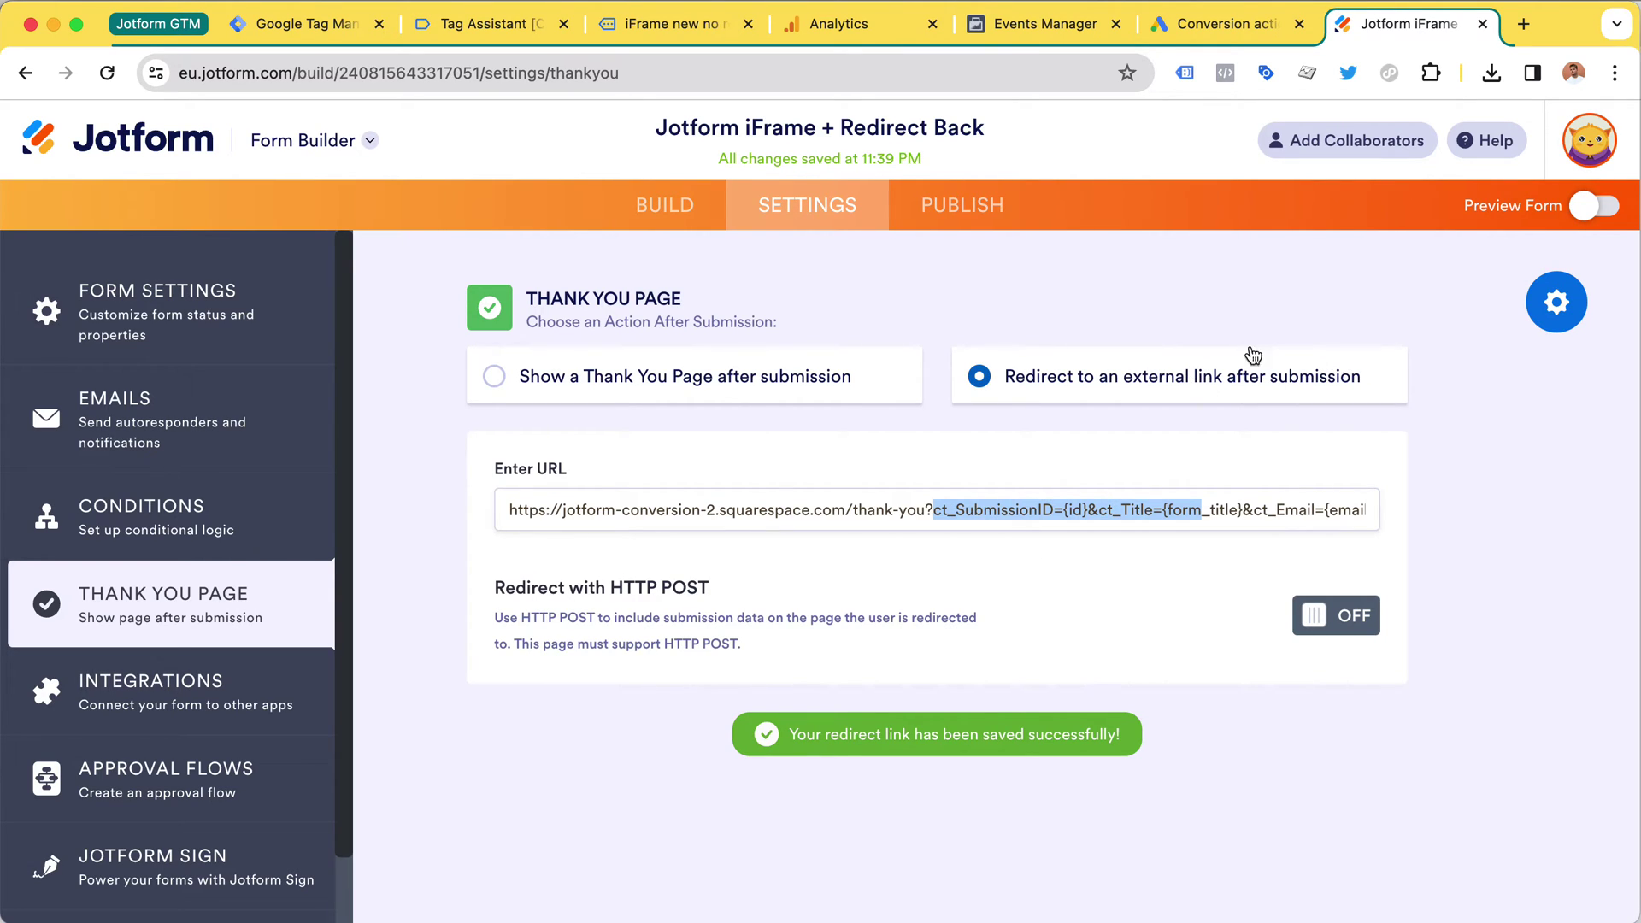
{"action": "left_click", "coordinate": [1187, 510]}
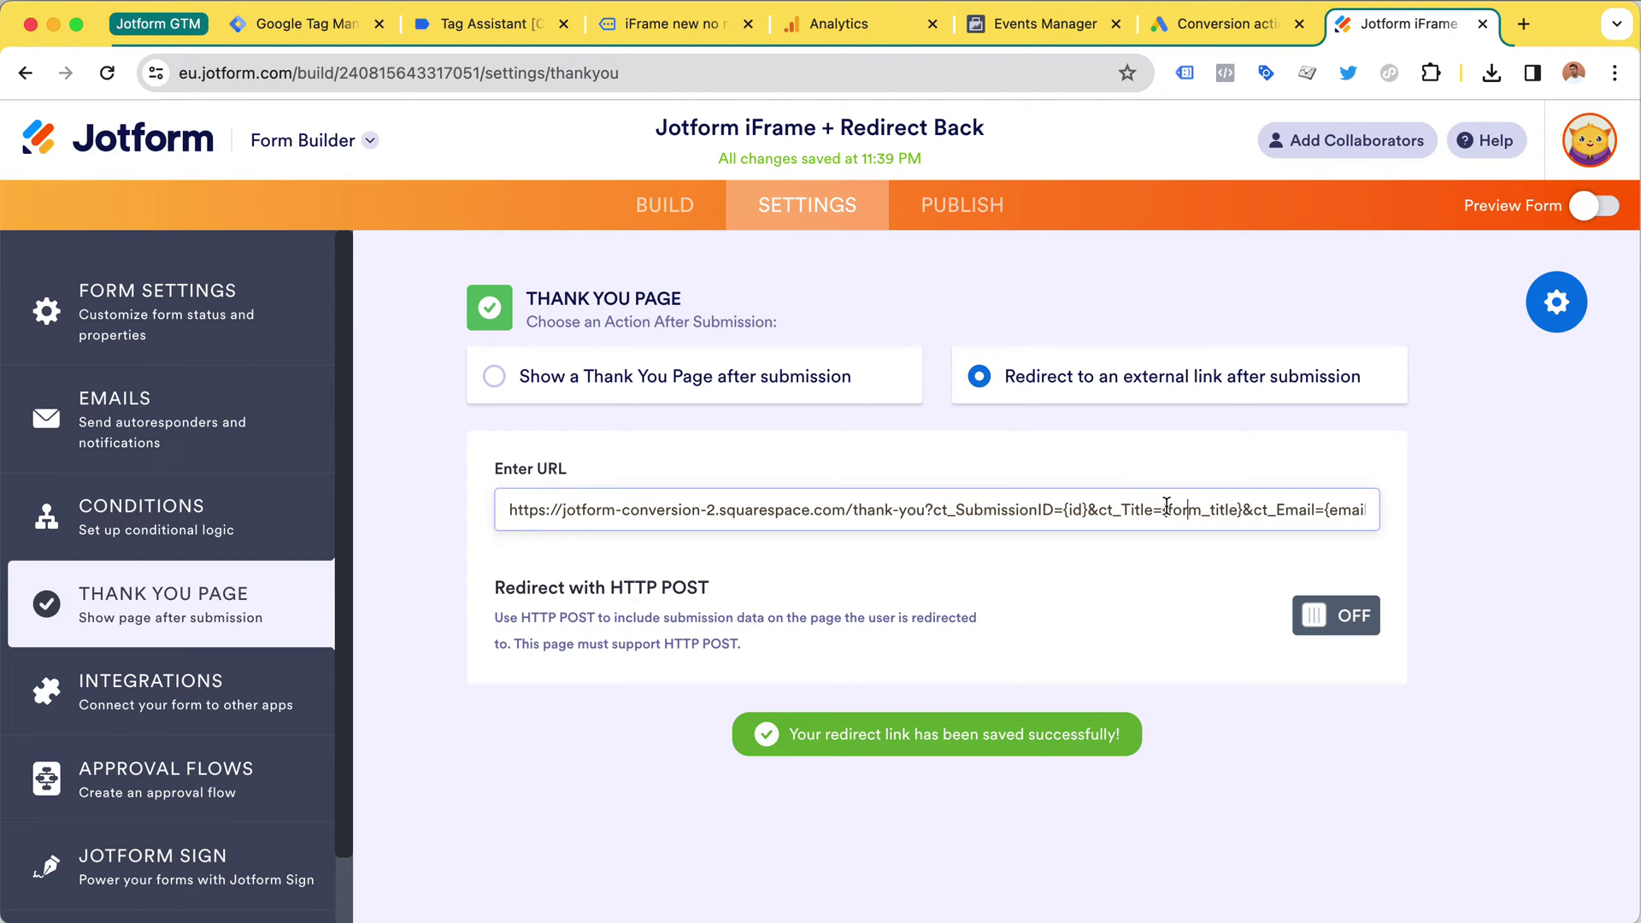
{"action": "left_click", "coordinate": [1577, 309]}
{"action": "left_click", "coordinate": [1529, 337]}
{"action": "scroll", "coordinate": [1458, 623], "scroll_direction": "down", "scroll_amount": 1}
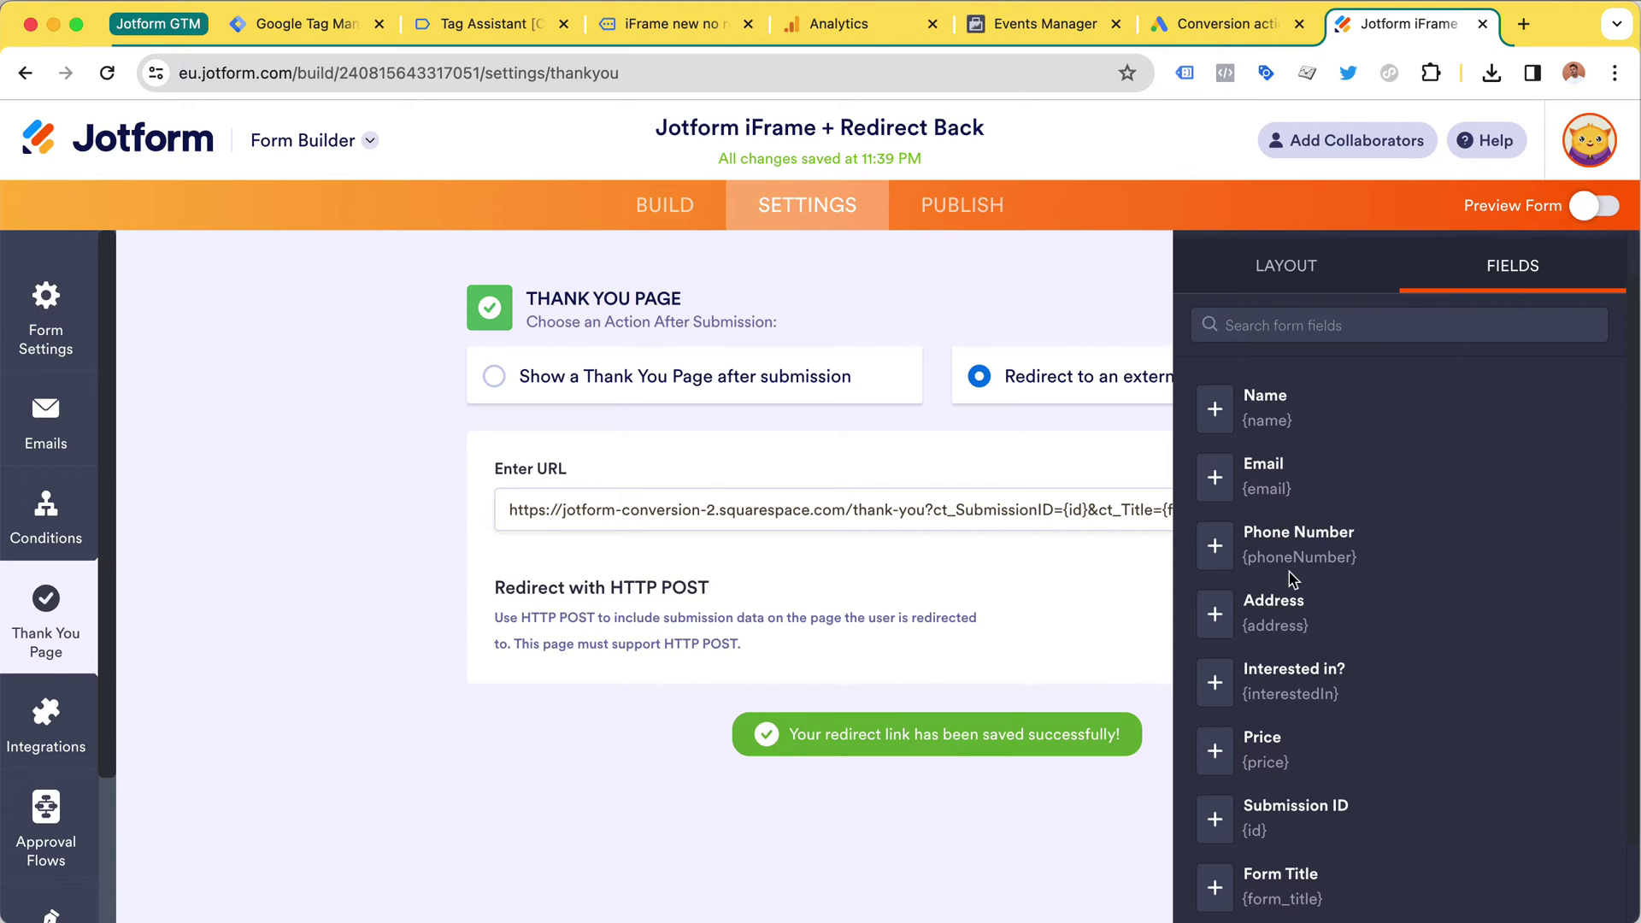
{"action": "scroll", "coordinate": [1291, 577], "scroll_direction": "down", "scroll_amount": 2}
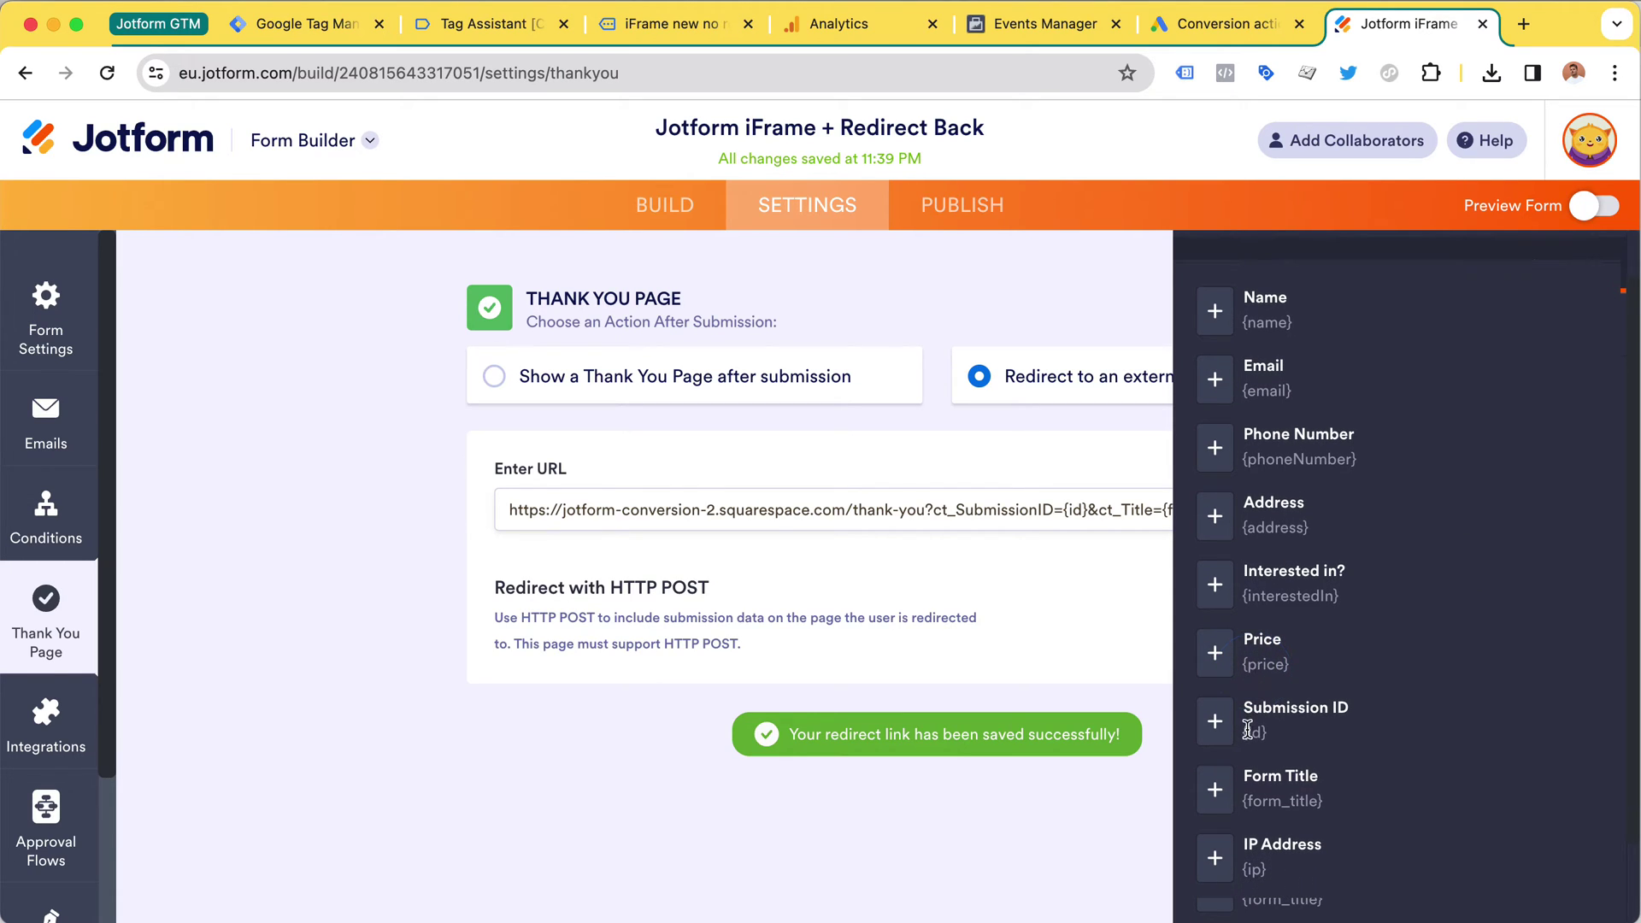
Examine the field placeholders usable in the redirect URL, highlighting {form_title} for Form Title and {price} for Price.
{"action": "left_click_drag", "start_coordinate": [1243, 800], "coordinate": [1316, 801]}
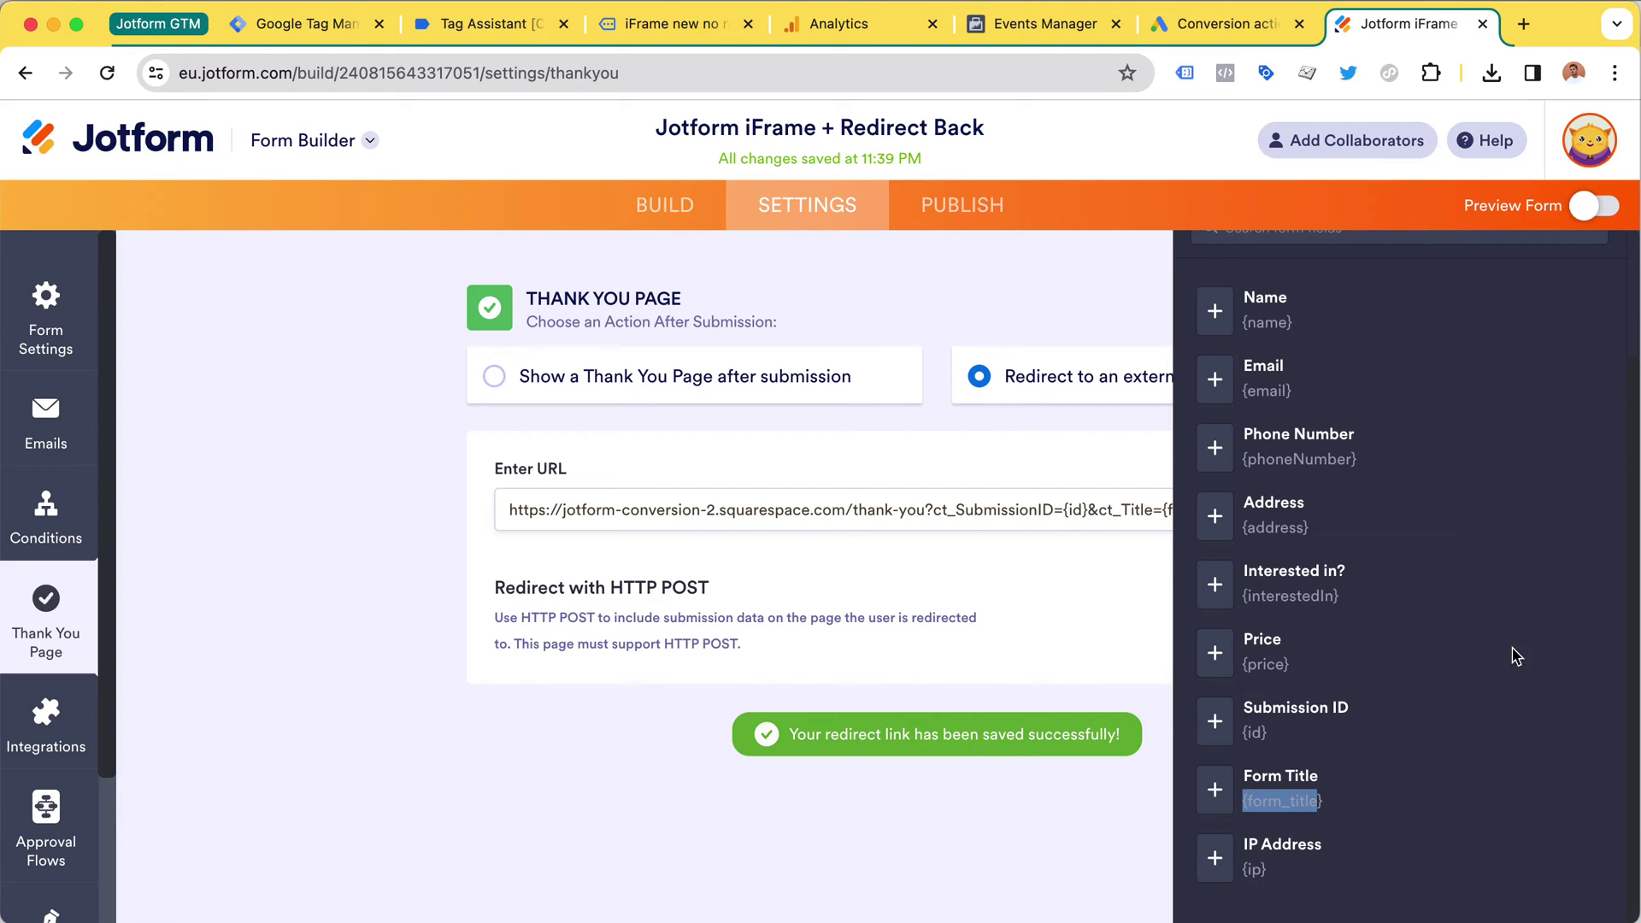
{"action": "scroll", "coordinate": [1390, 735], "scroll_direction": "up", "scroll_amount": 1}
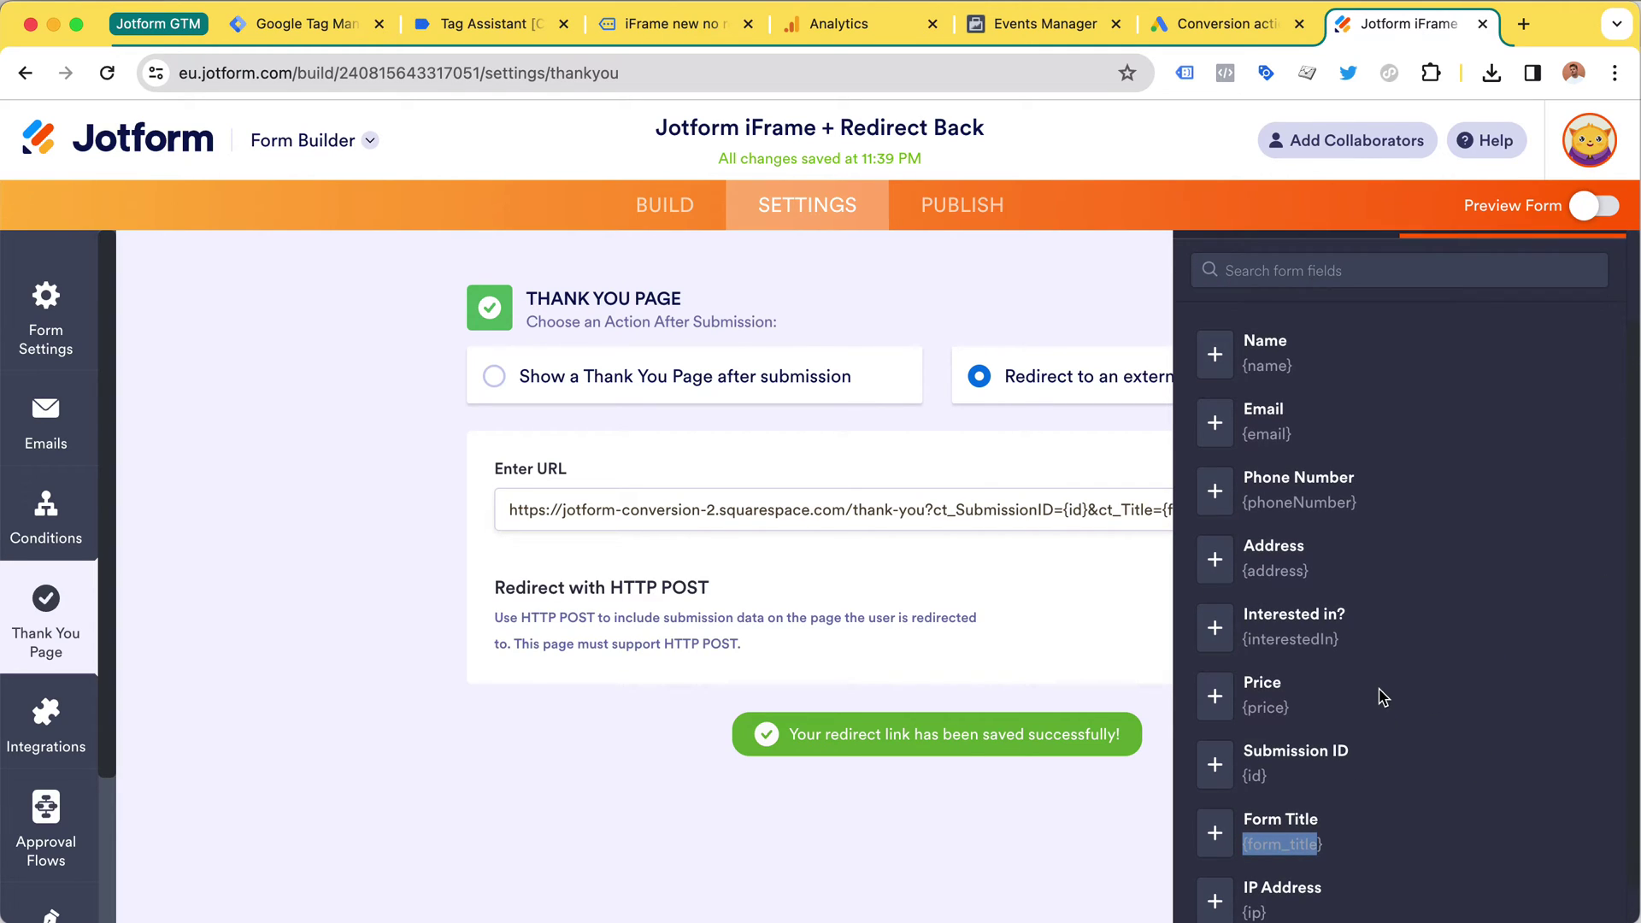
{"action": "left_click_drag", "start_coordinate": [1243, 708], "coordinate": [1294, 713]}
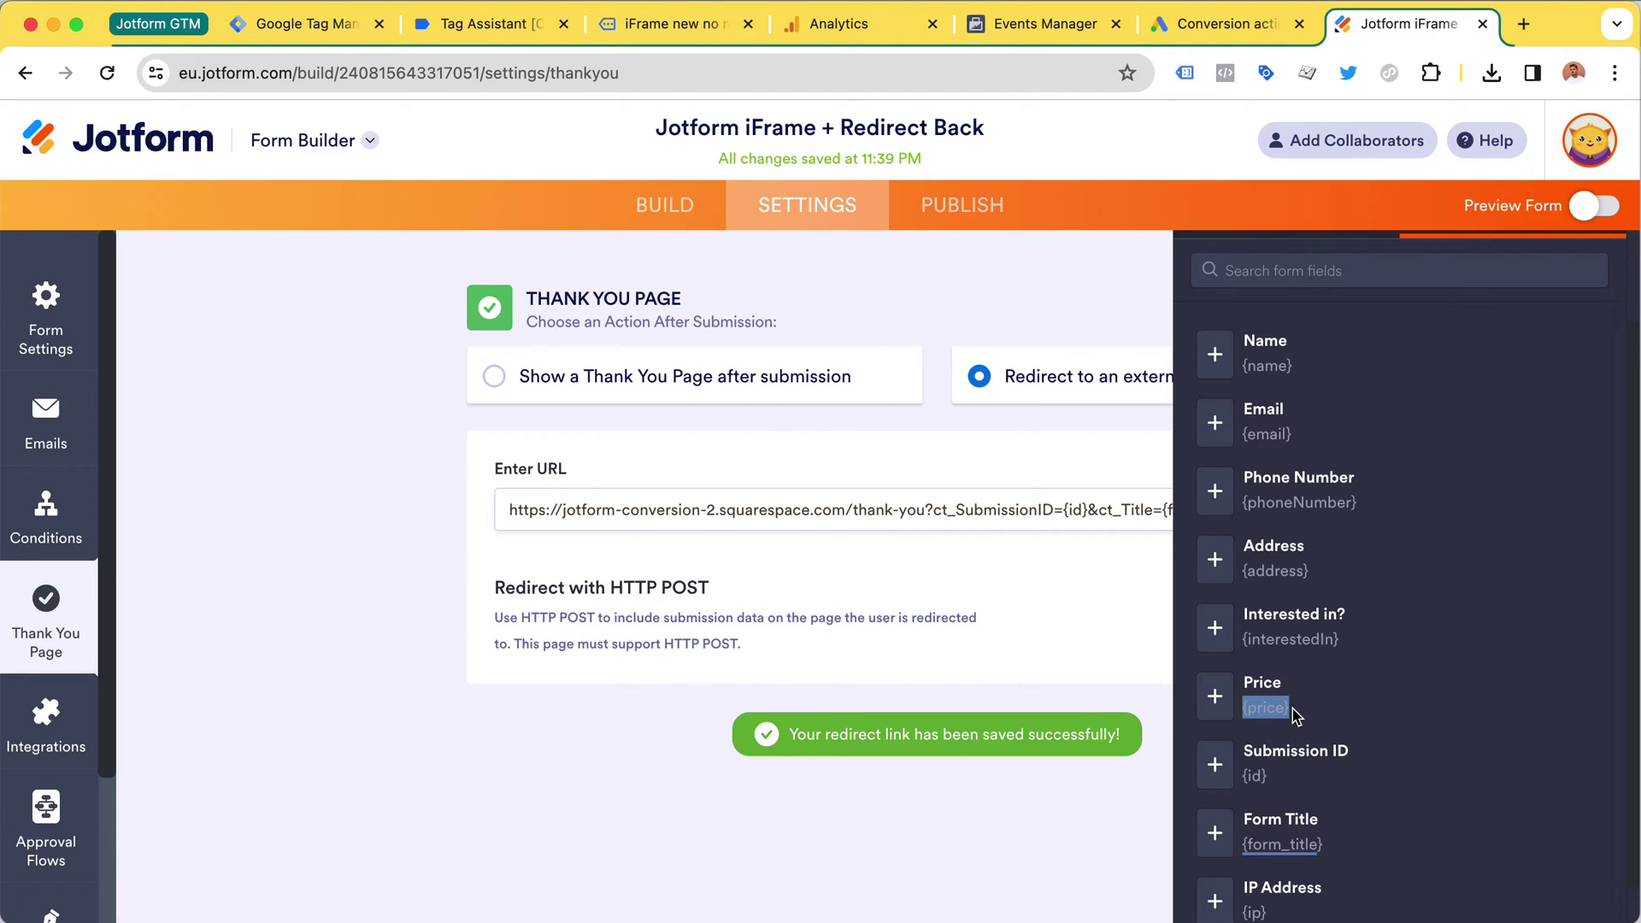
{"action": "left_click_drag", "start_coordinate": [1297, 710], "coordinate": [1244, 709]}
{"action": "left_click", "coordinate": [1244, 709]}
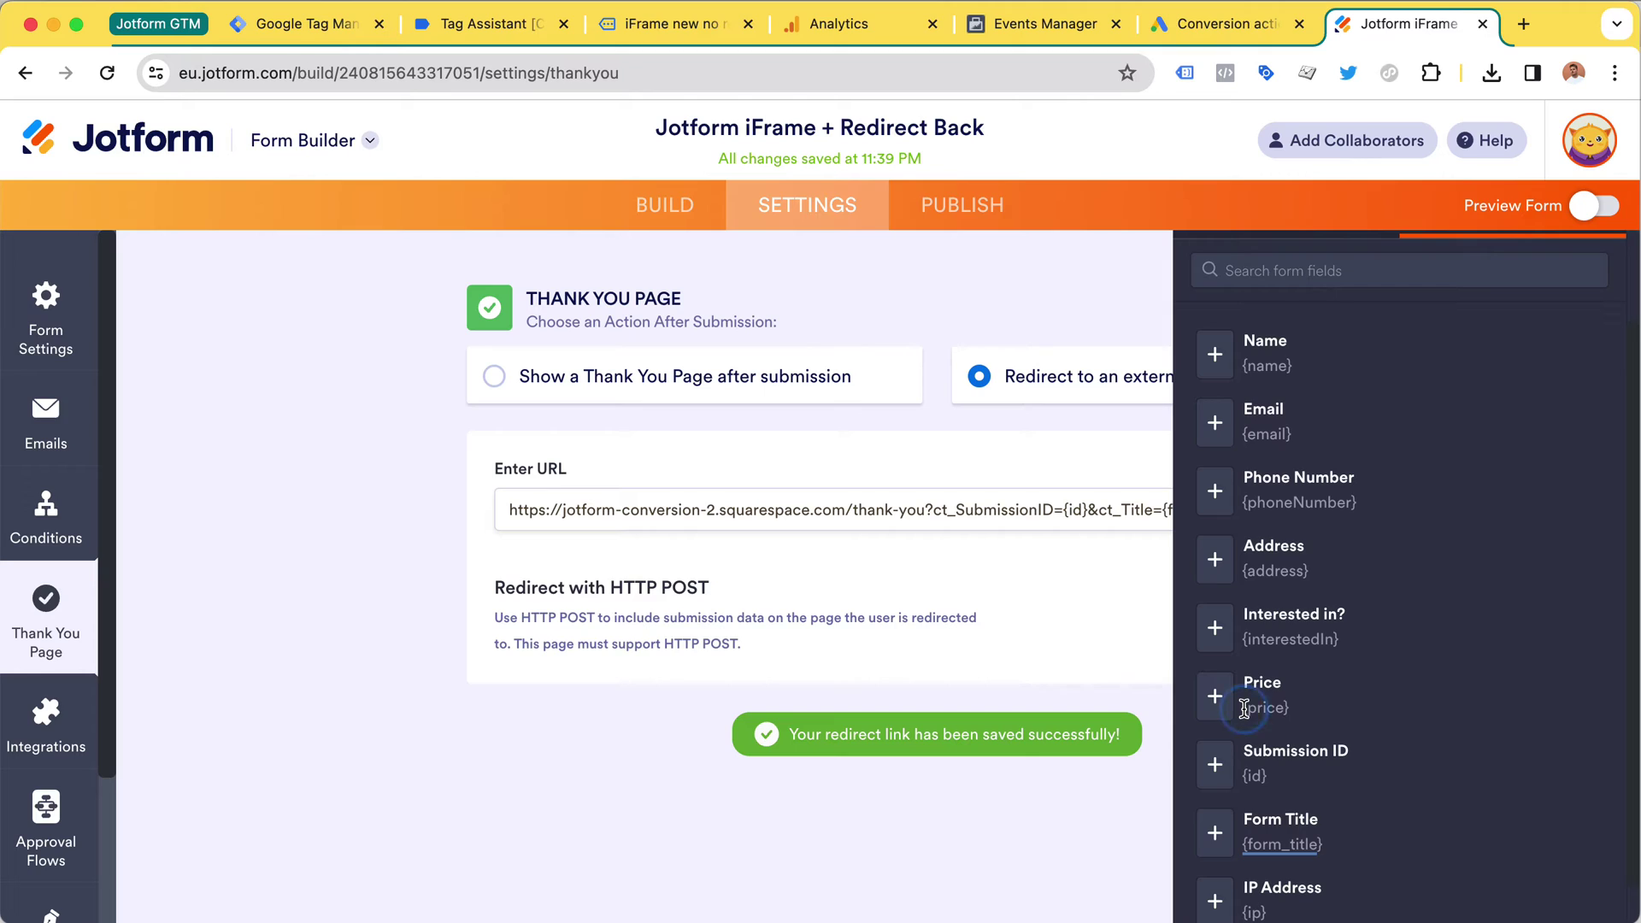
{"action": "mouse_move", "coordinate": [1244, 709]}
{"action": "left_mouse_down"}
{"action": "mouse_move", "coordinate": [1295, 710]}
{"action": "mouse_move", "coordinate": [1241, 711]}
{"action": "left_mouse_up"}
{"action": "left_click", "coordinate": [1295, 710]}
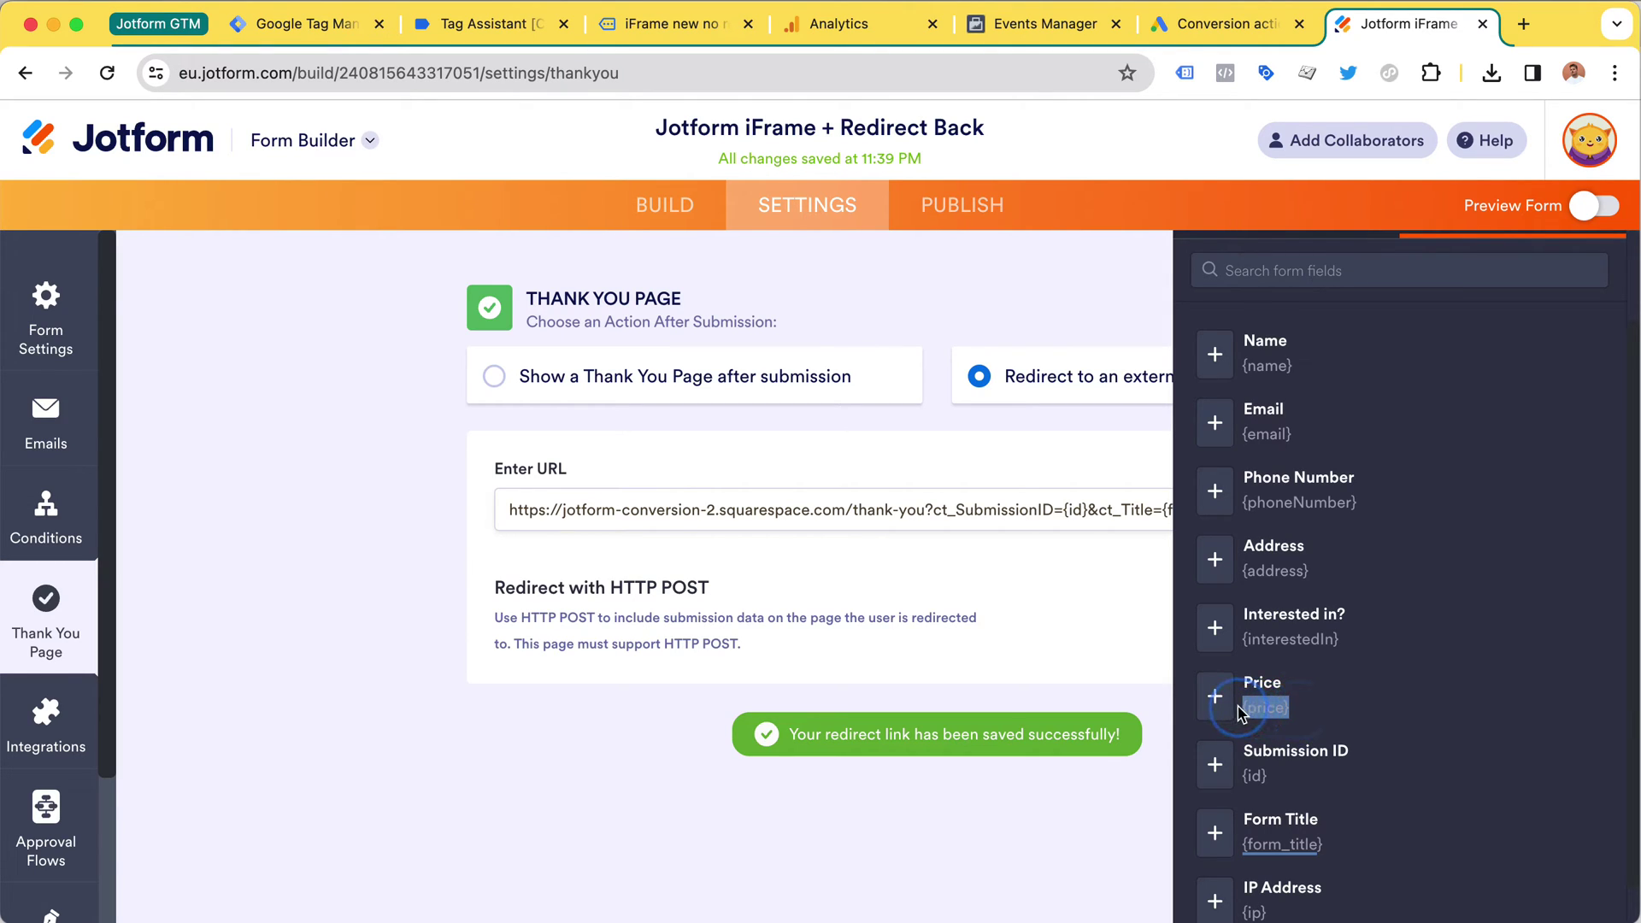
{"action": "left_click", "coordinate": [1242, 710]}
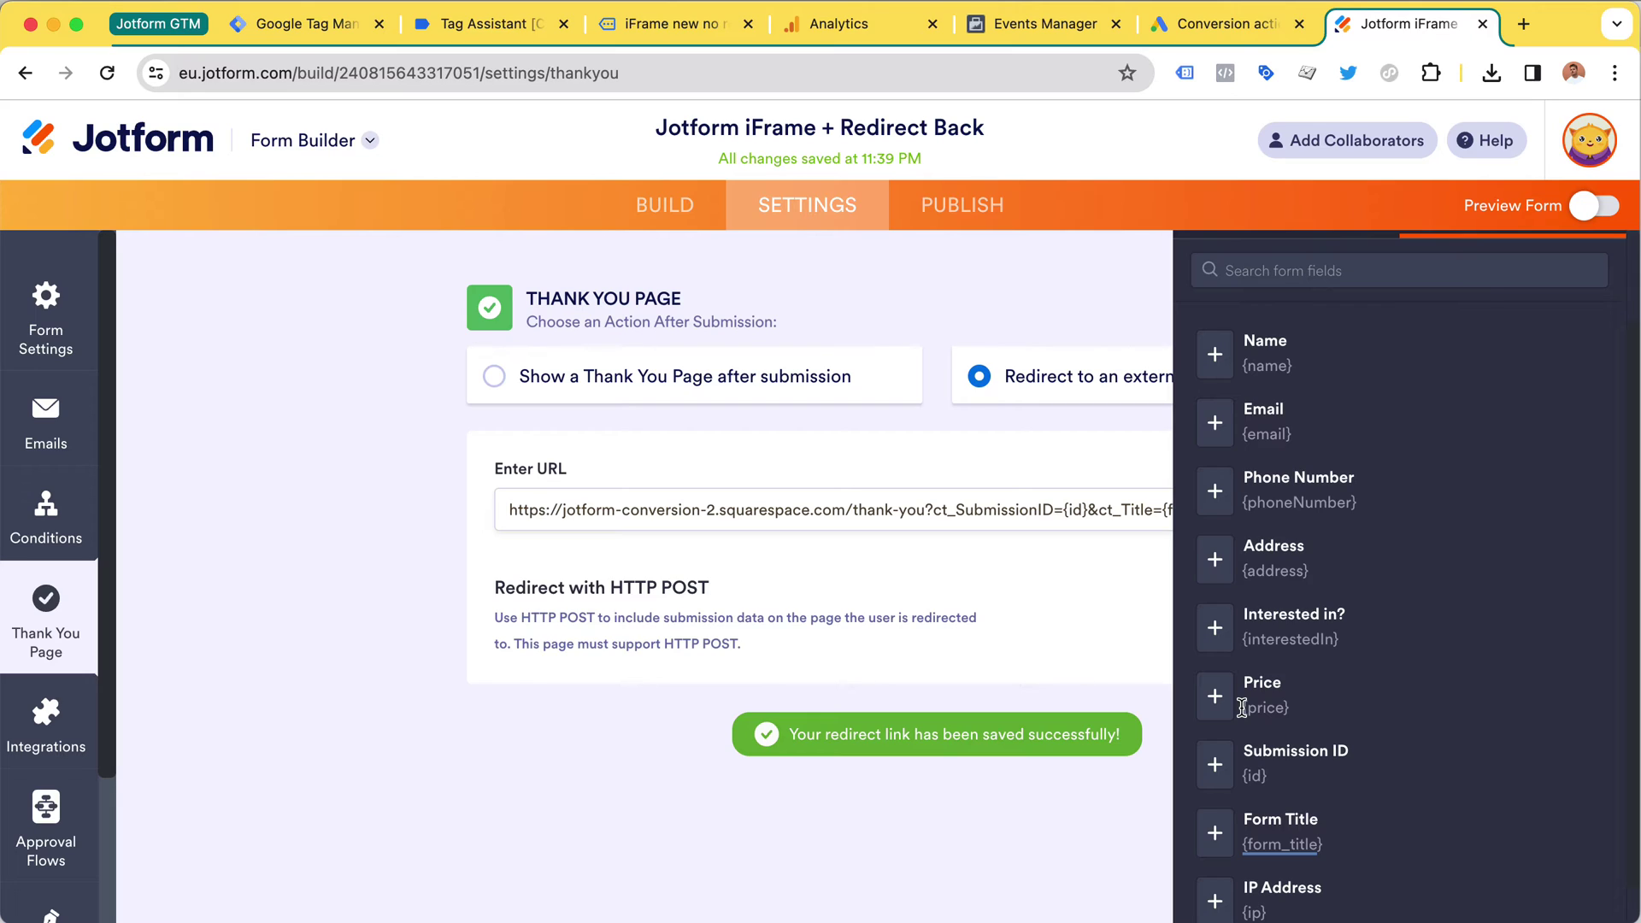
Highlight the {price} placeholder and the email, phone number and address placeholders in the list of form fields.
{"action": "left_click_drag", "start_coordinate": [1242, 709], "coordinate": [1292, 710]}
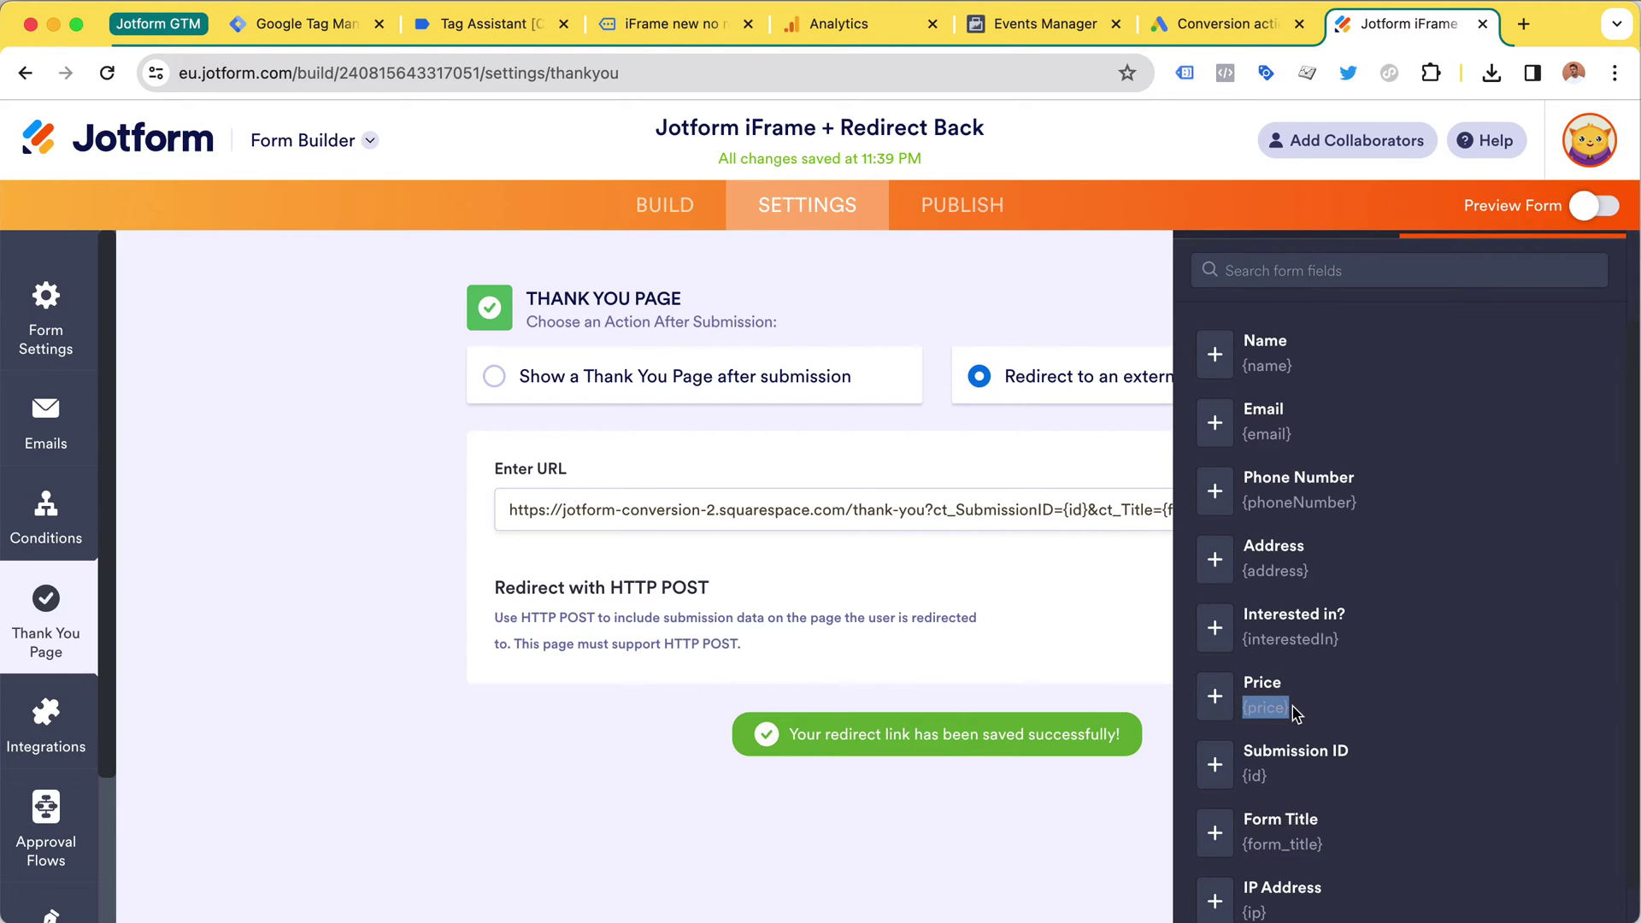
{"action": "left_click", "coordinate": [1242, 710]}
{"action": "left_click_drag", "start_coordinate": [1242, 710], "coordinate": [1296, 713]}
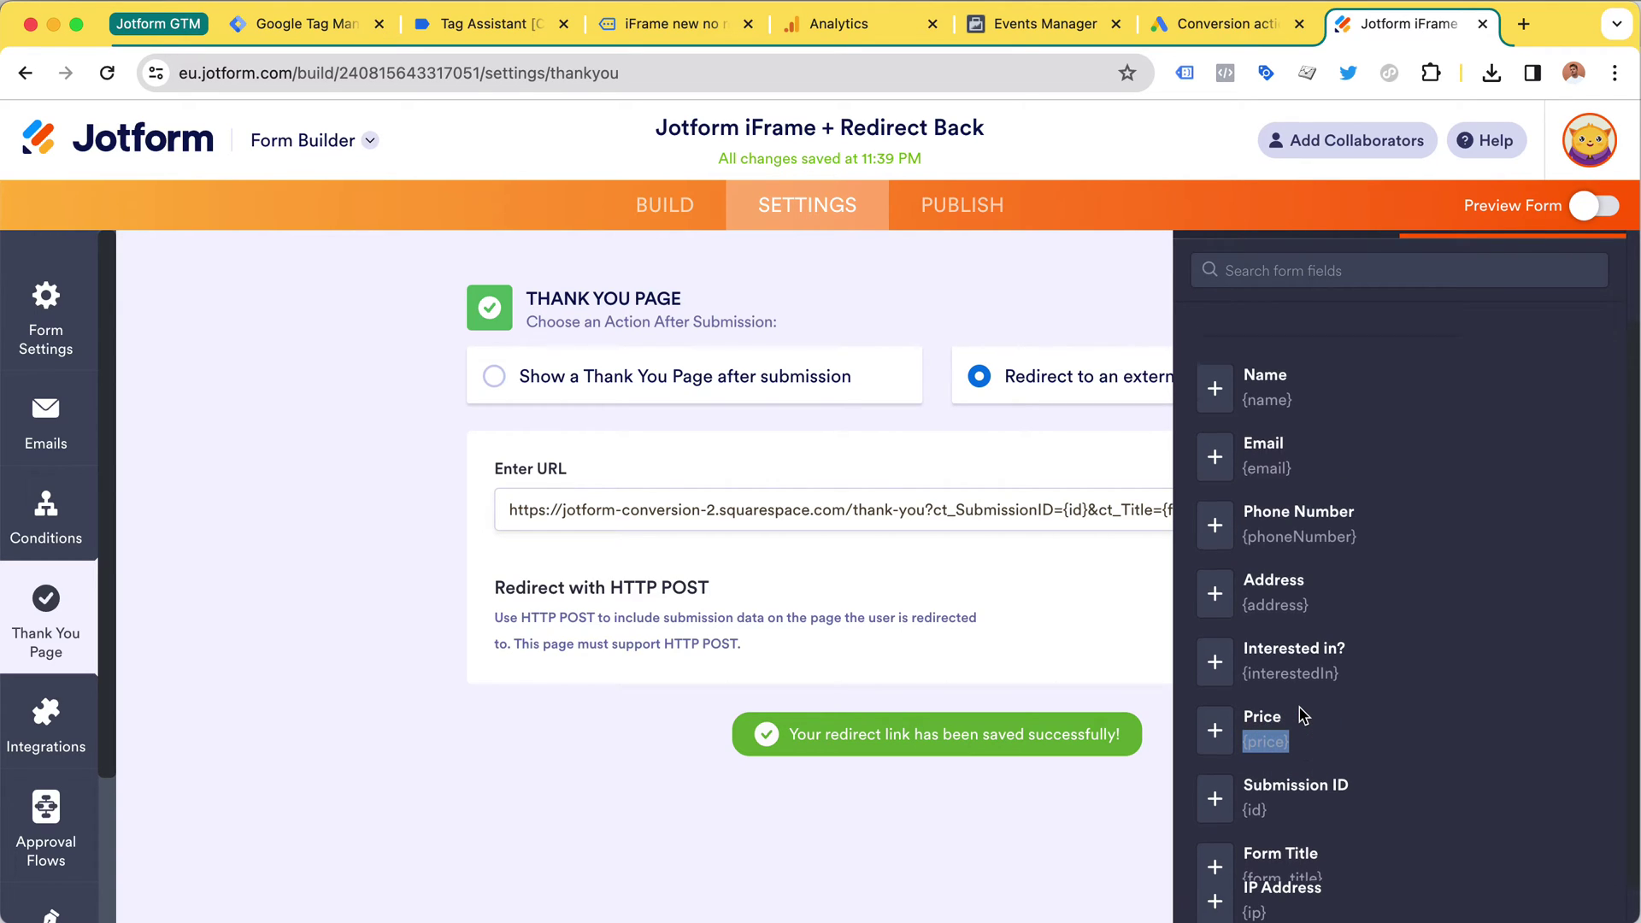
{"action": "left_click_drag", "start_coordinate": [1244, 474], "coordinate": [1293, 475]}
{"action": "left_click_drag", "start_coordinate": [1244, 544], "coordinate": [1451, 549]}
{"action": "left_click_drag", "start_coordinate": [1243, 610], "coordinate": [1312, 610]}
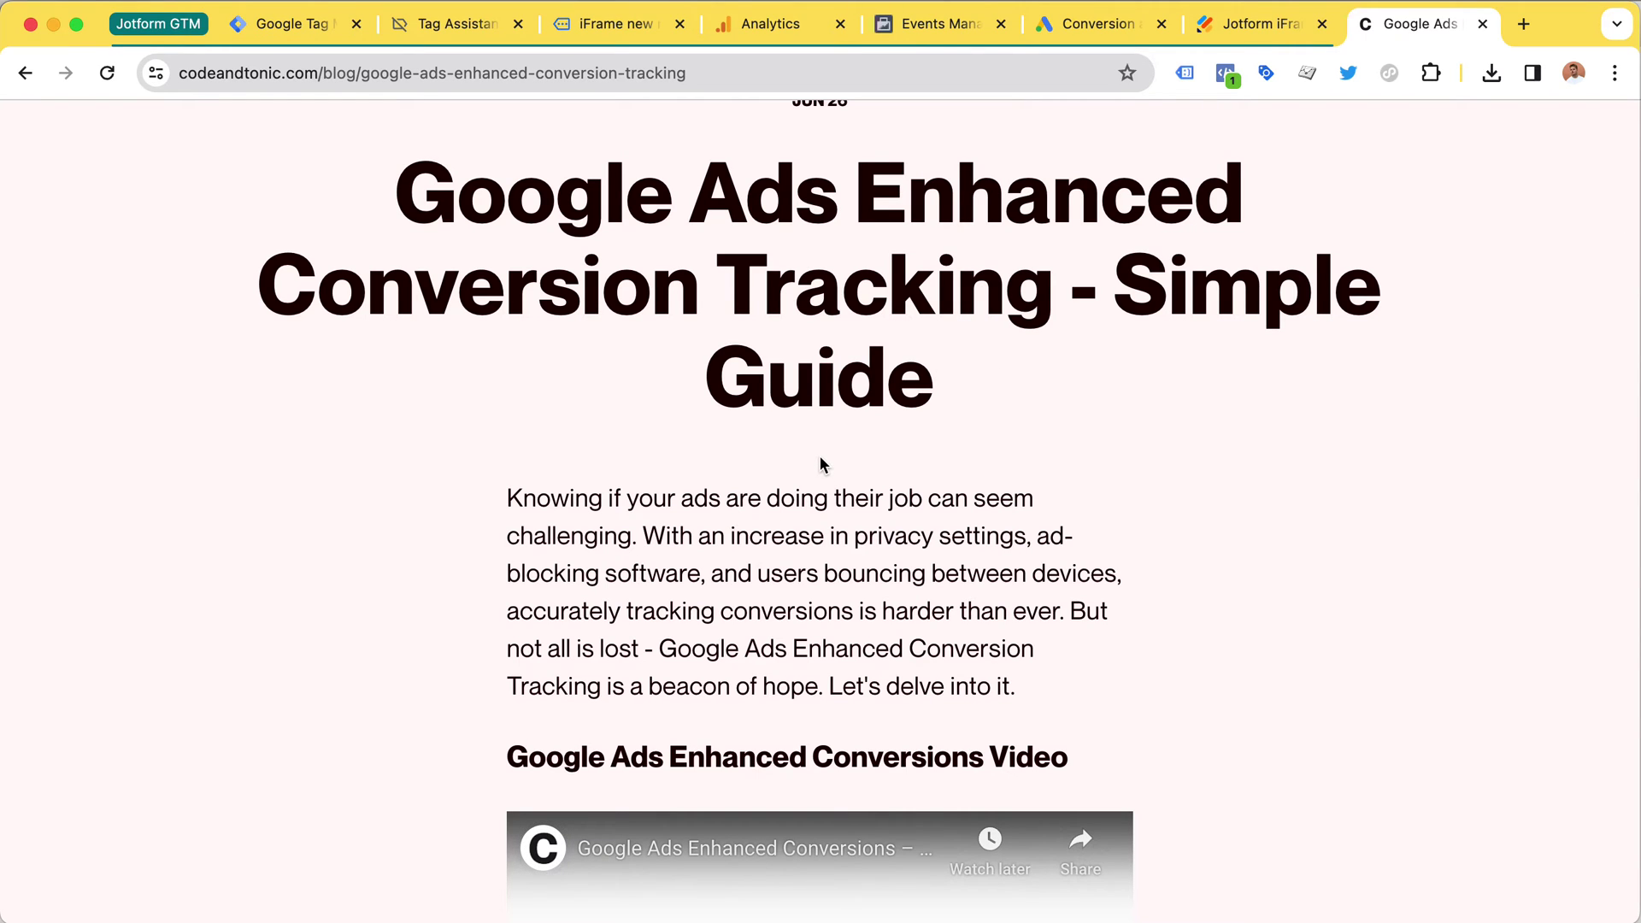
Find the word "email" in the Google Ads Enhanced Conversion Tracking guide.
{"action": "scroll", "coordinate": [820, 461], "scroll_direction": "down", "scroll_amount": 1}
{"action": "scroll", "coordinate": [821, 462], "scroll_direction": "down", "scroll_amount": 12}
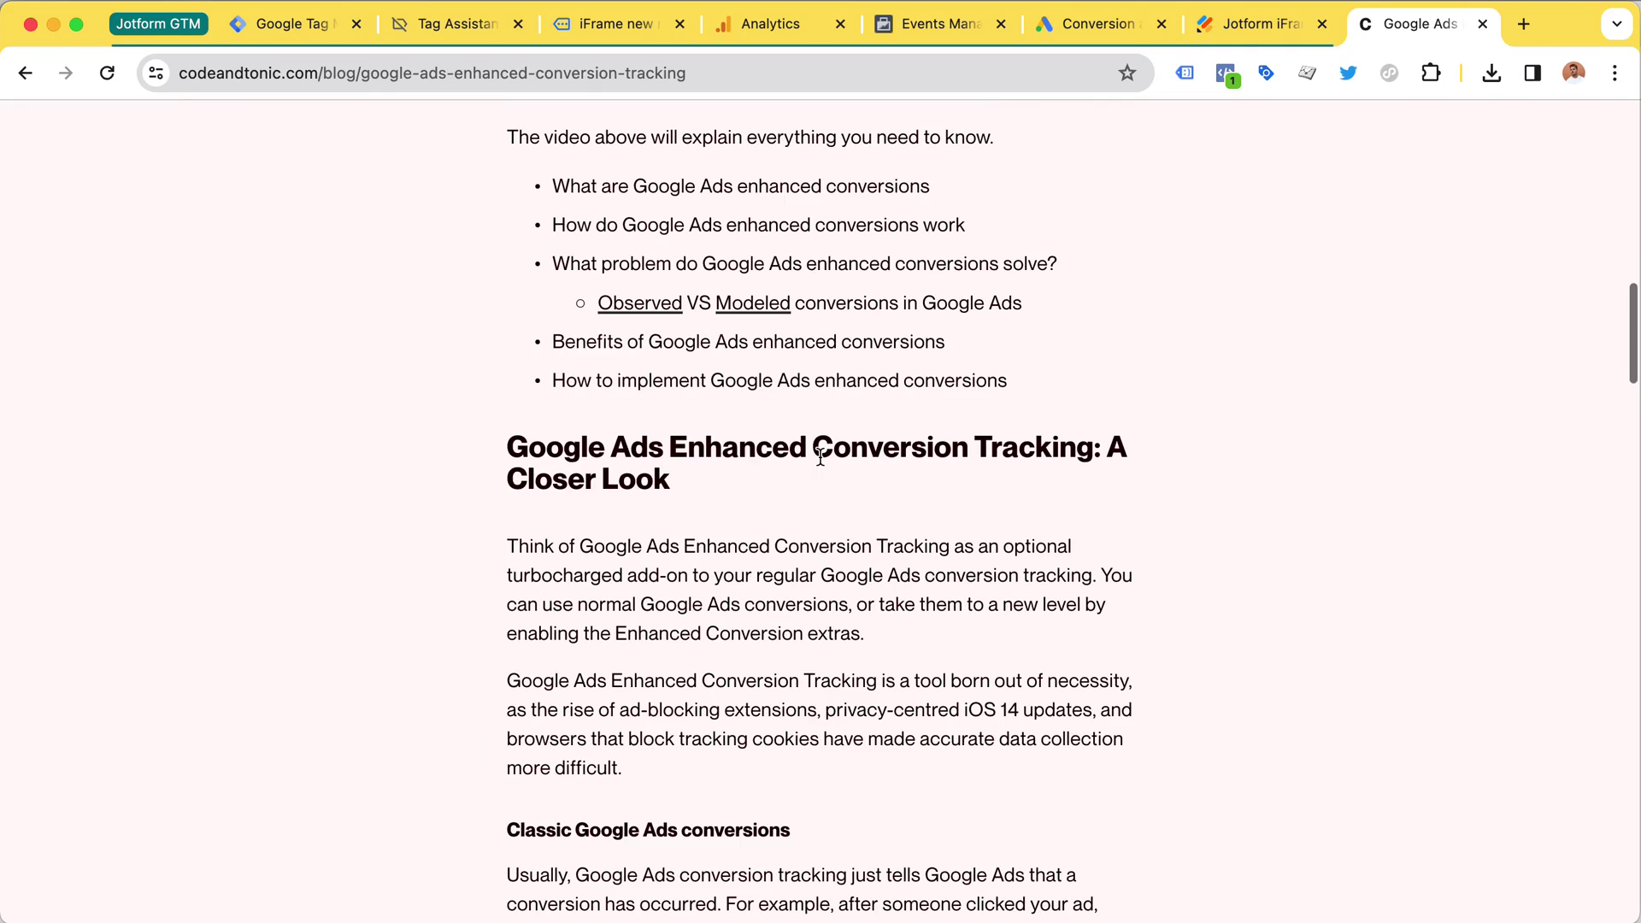
{"action": "key", "text": "super+f"}
{"action": "type", "text": "email"}
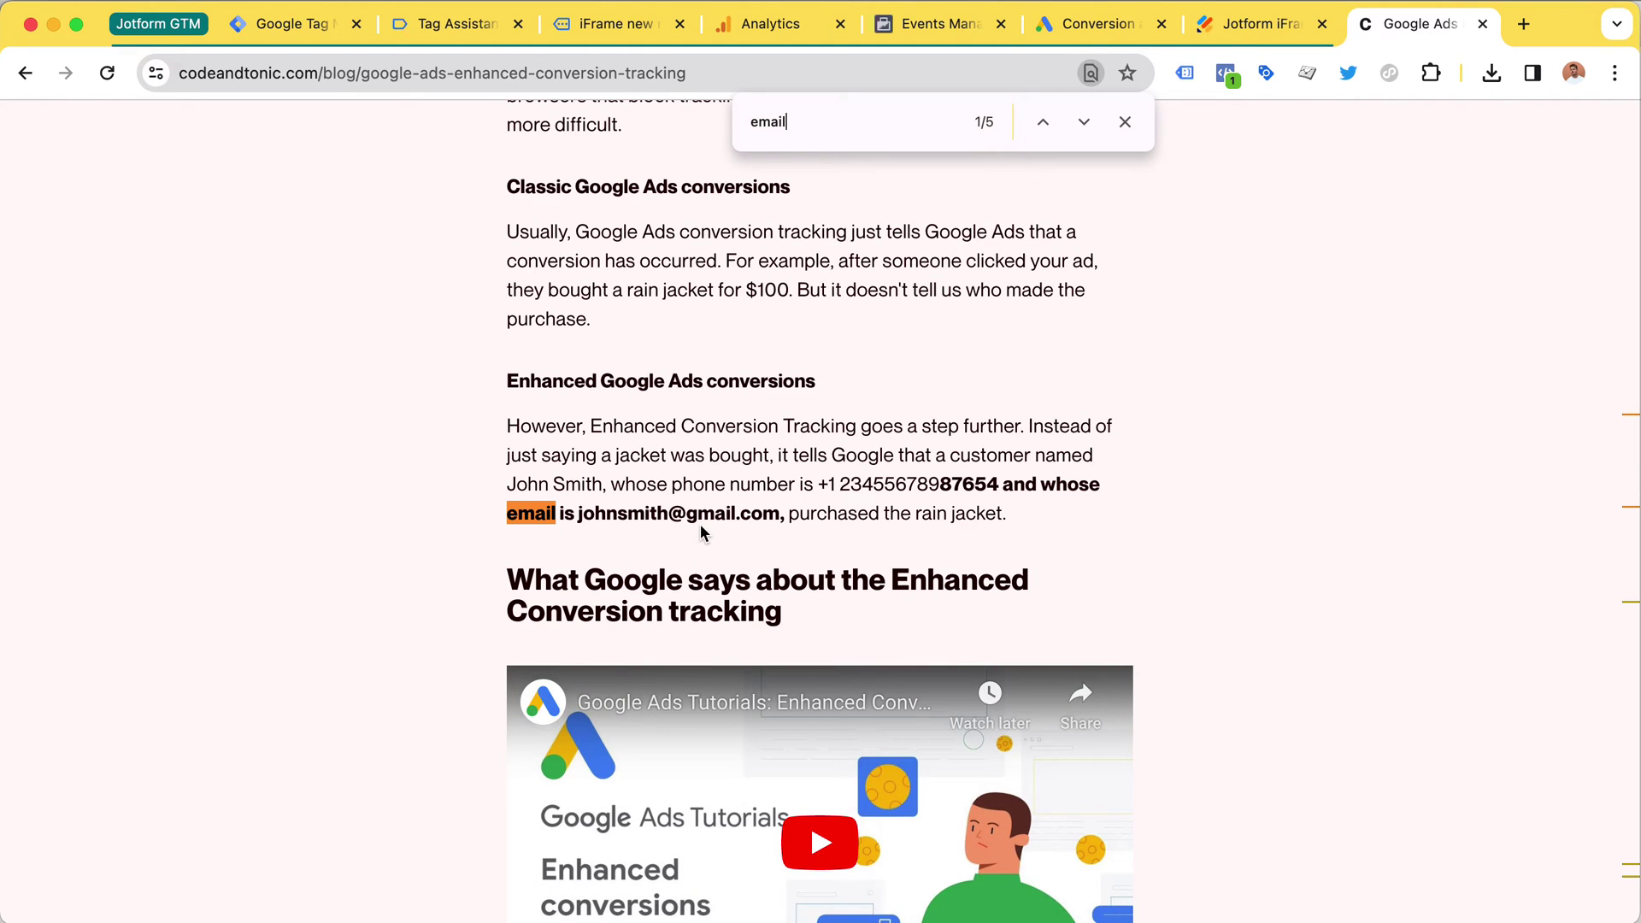
Highlight the example customer's phone number and email in the Enhanced Google Ads conversions section, and close the page search.
{"action": "left_click_drag", "start_coordinate": [816, 484], "coordinate": [916, 484]}
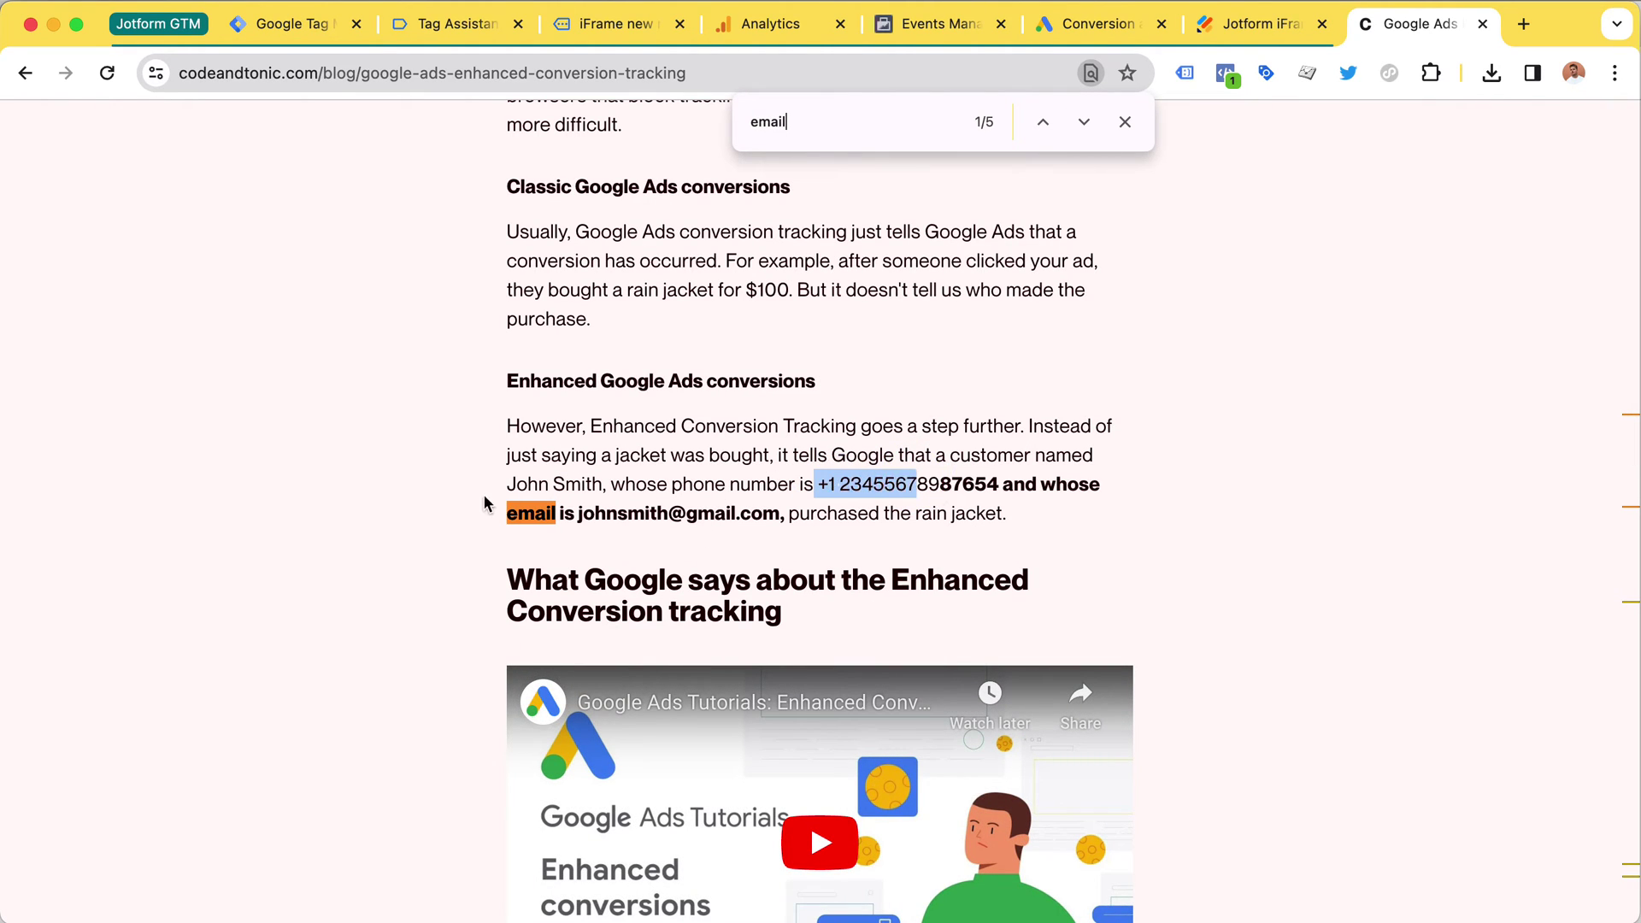
{"action": "left_click", "coordinate": [600, 504]}
{"action": "left_click_drag", "start_coordinate": [600, 504], "coordinate": [726, 506]}
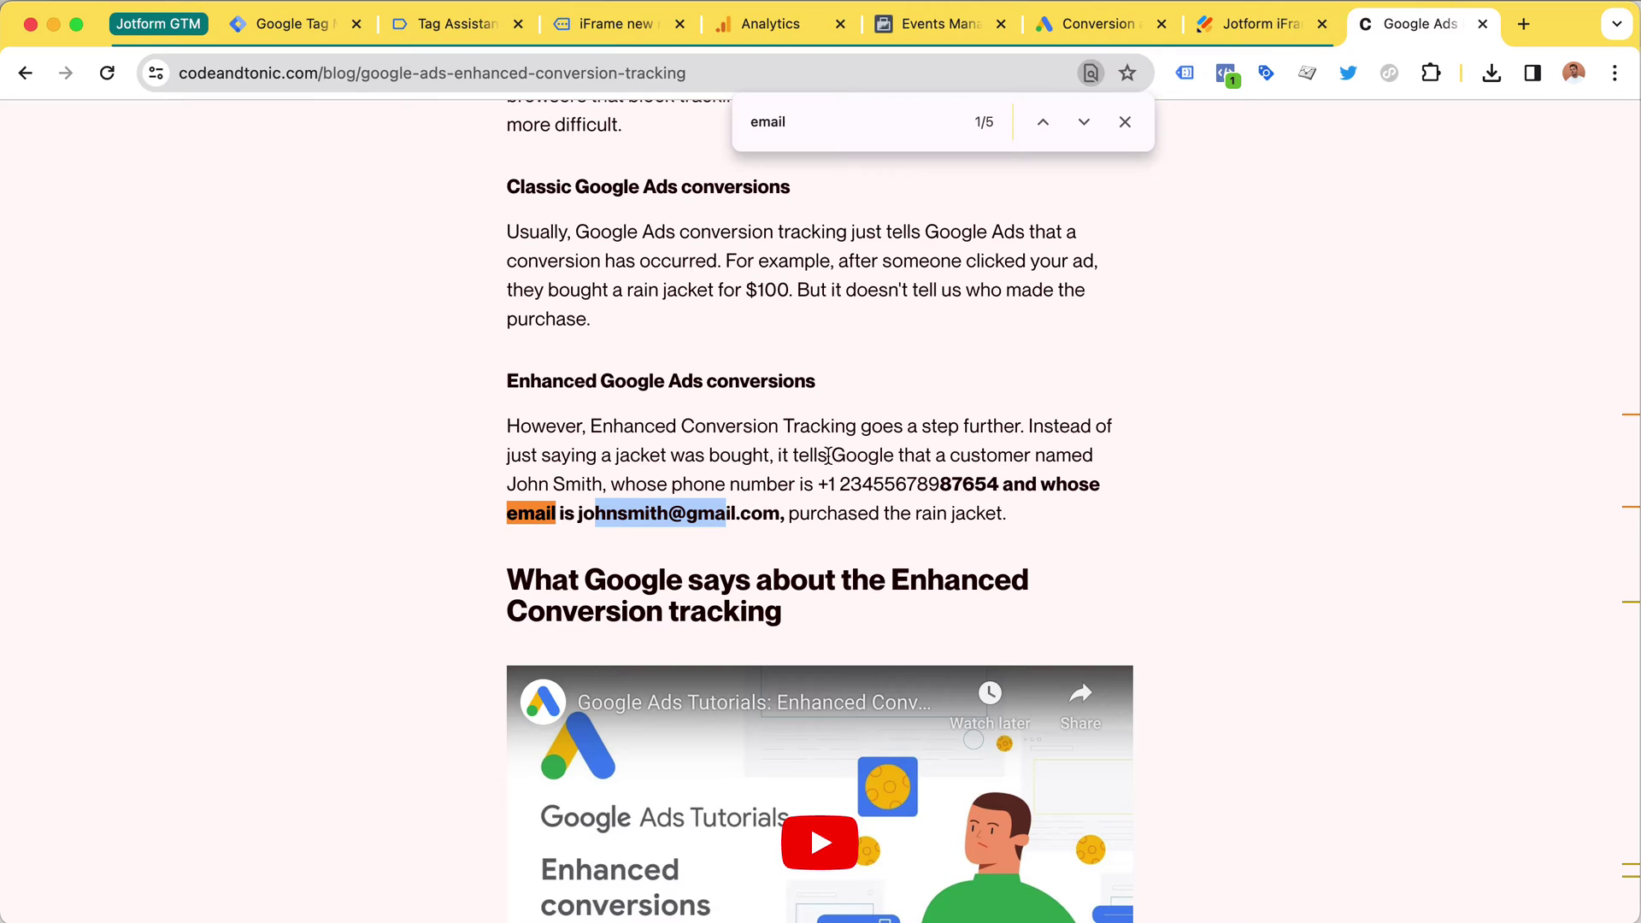
{"action": "left_click", "coordinate": [1123, 122]}
{"action": "scroll", "coordinate": [889, 493], "scroll_direction": "down", "scroll_amount": 1}
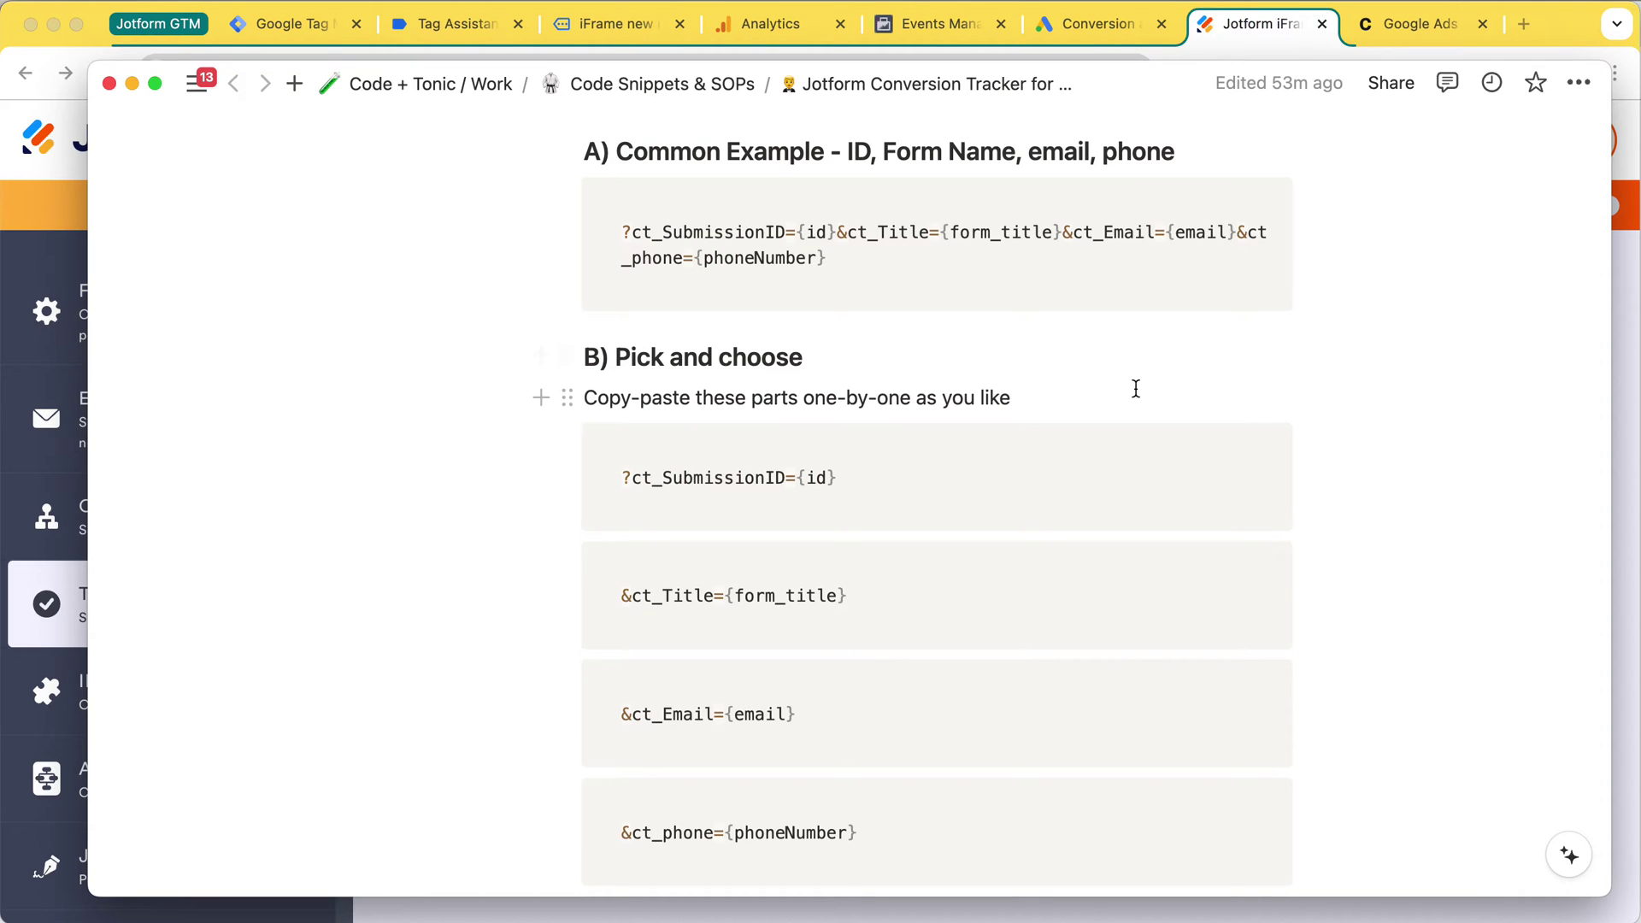
Highlight the common example parameters in the Notion guide and the thank-you? part of the redirect URL in Jotform.
{"action": "left_click_drag", "start_coordinate": [684, 232], "coordinate": [815, 263]}
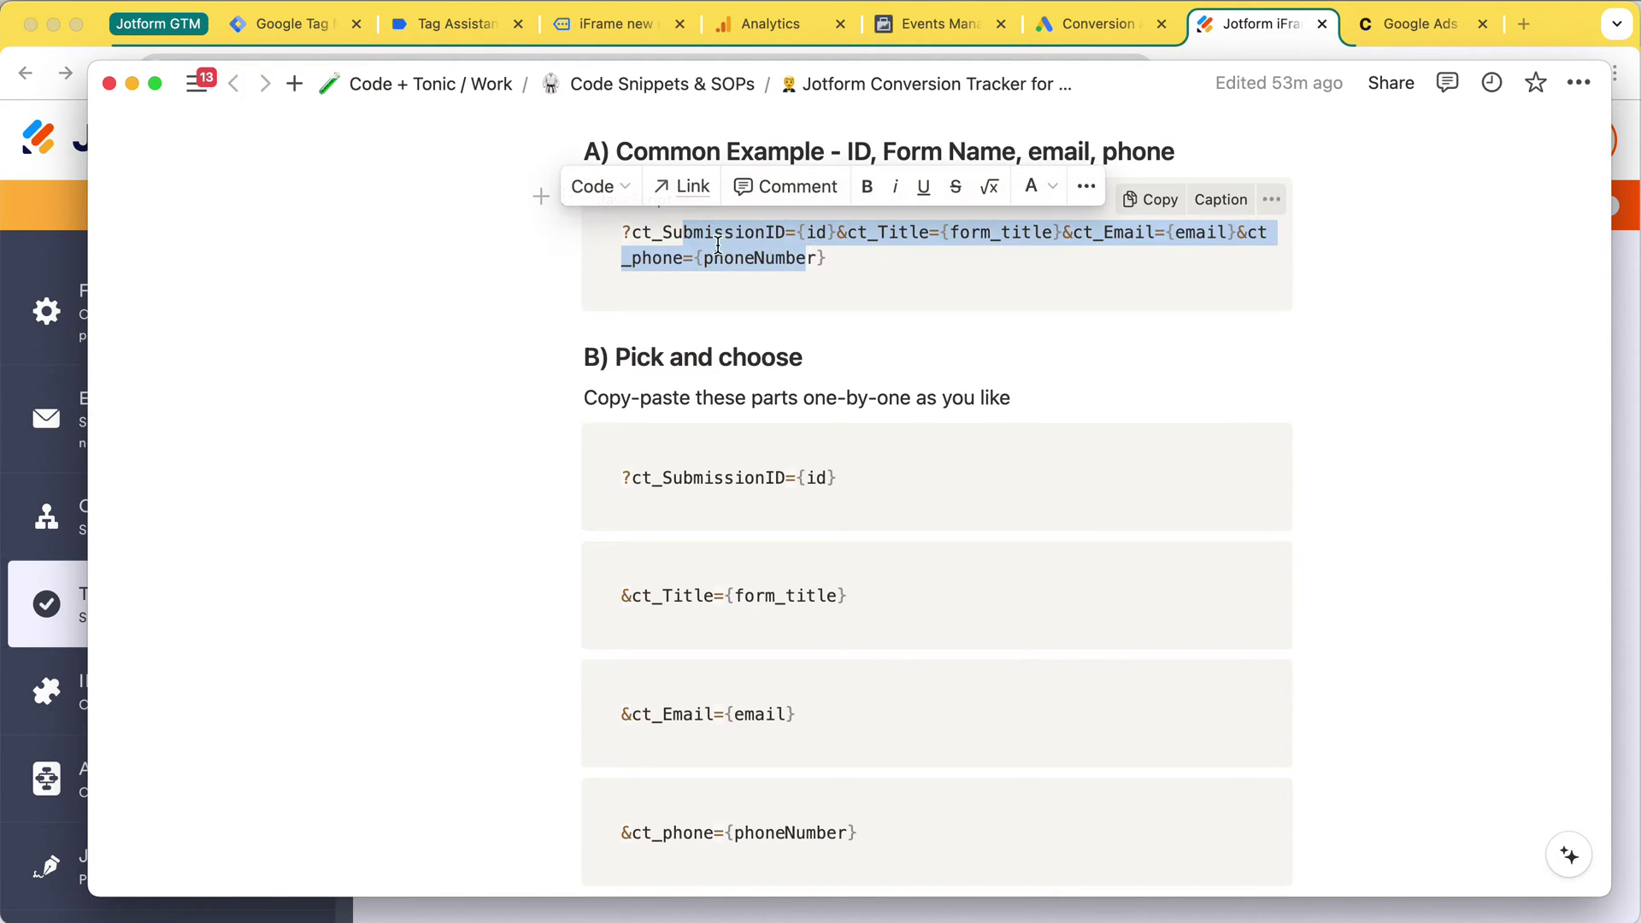
{"action": "left_click", "coordinate": [735, 230]}
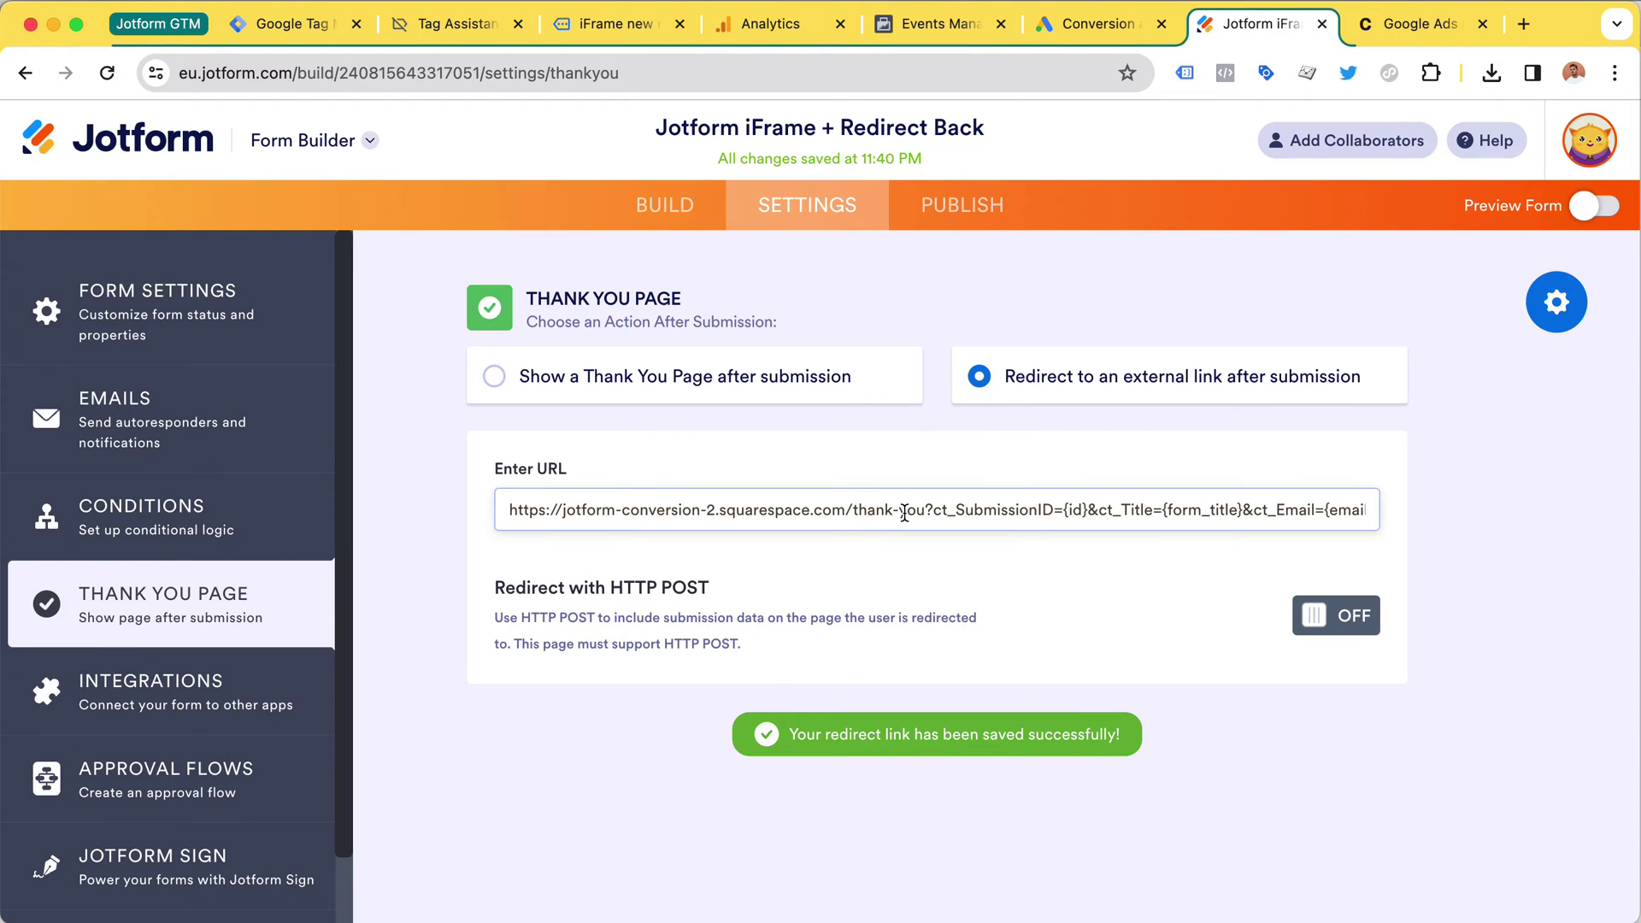
{"action": "left_click_drag", "start_coordinate": [850, 510], "coordinate": [933, 511]}
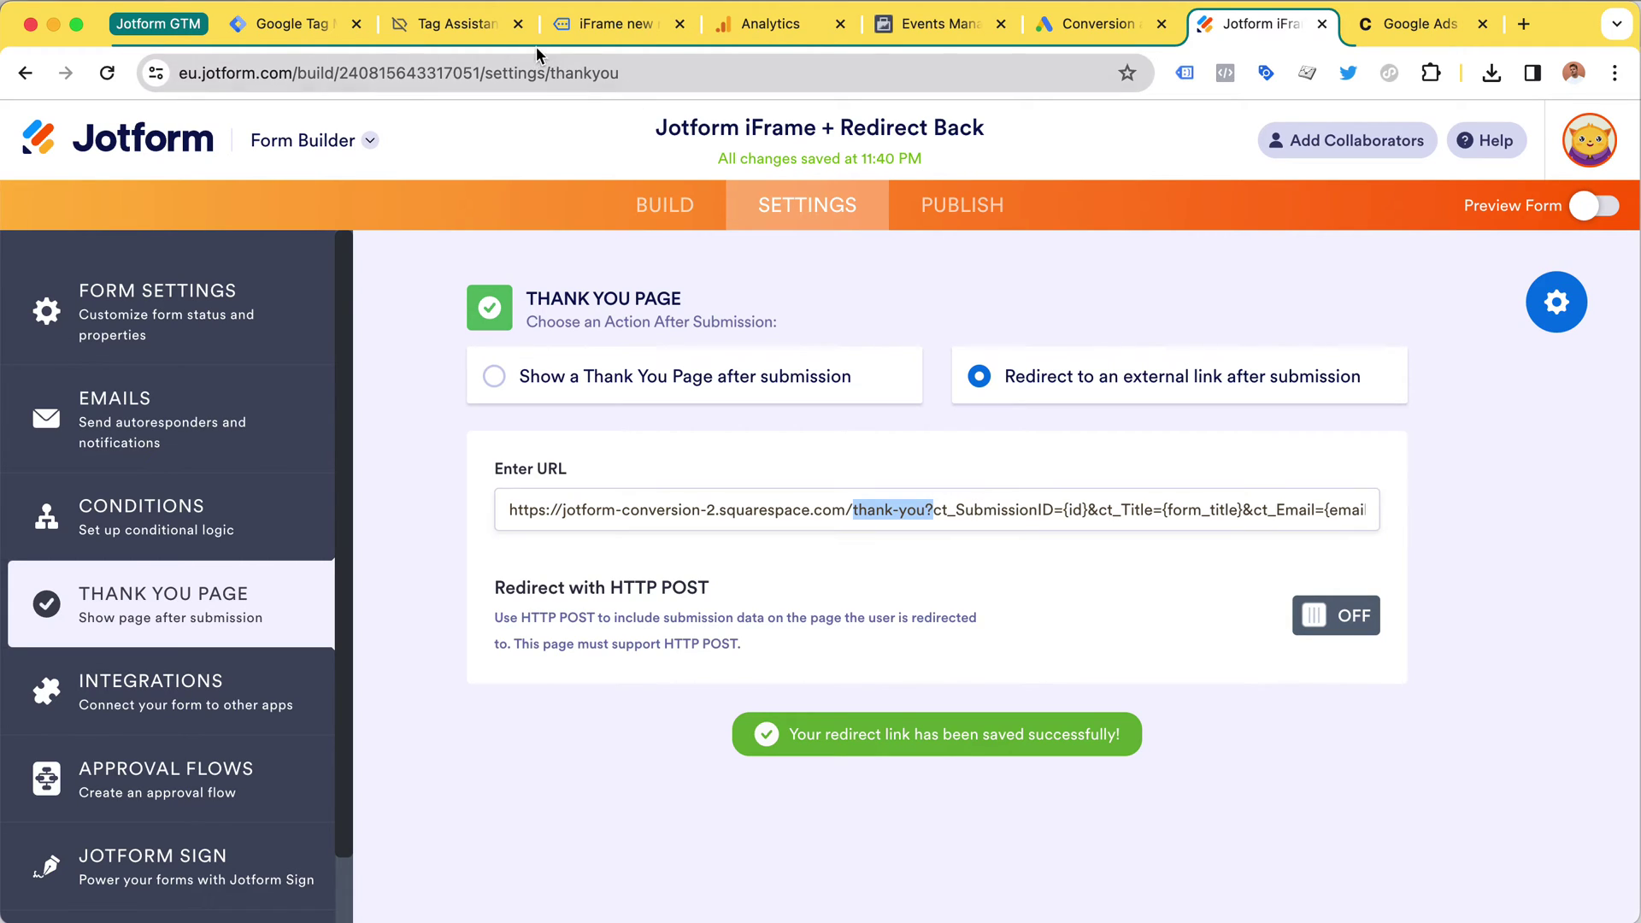
Switch to the Jotform conversions test site and open the form on its iFrame + Redirect page.
{"action": "key", "text": "super+3"}
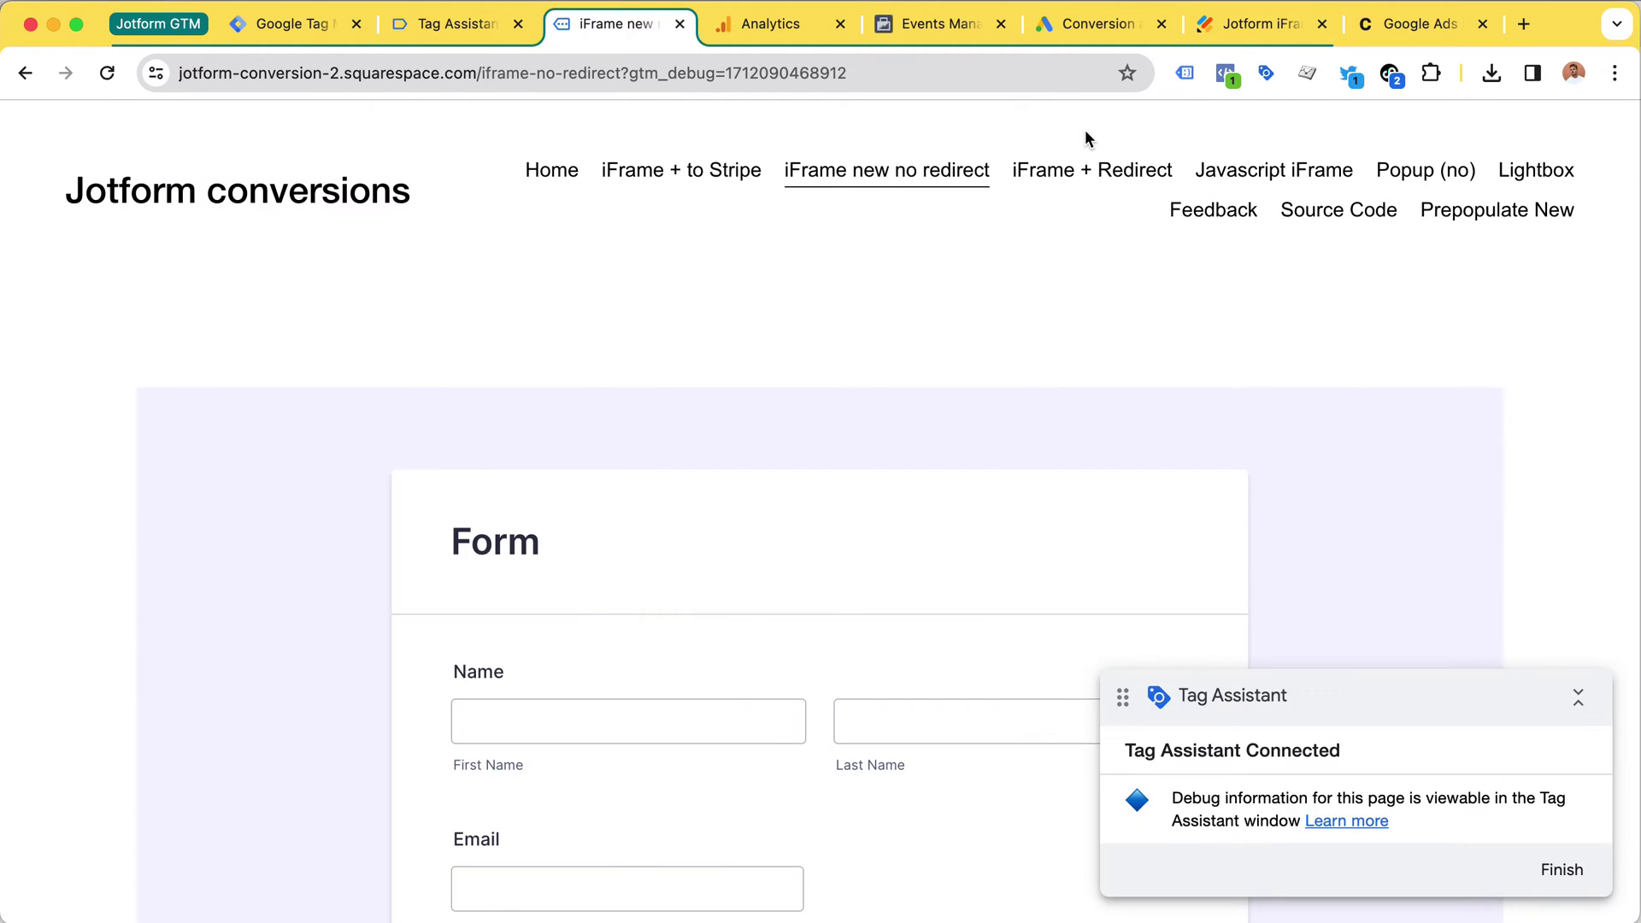
{"action": "left_click", "coordinate": [1090, 176]}
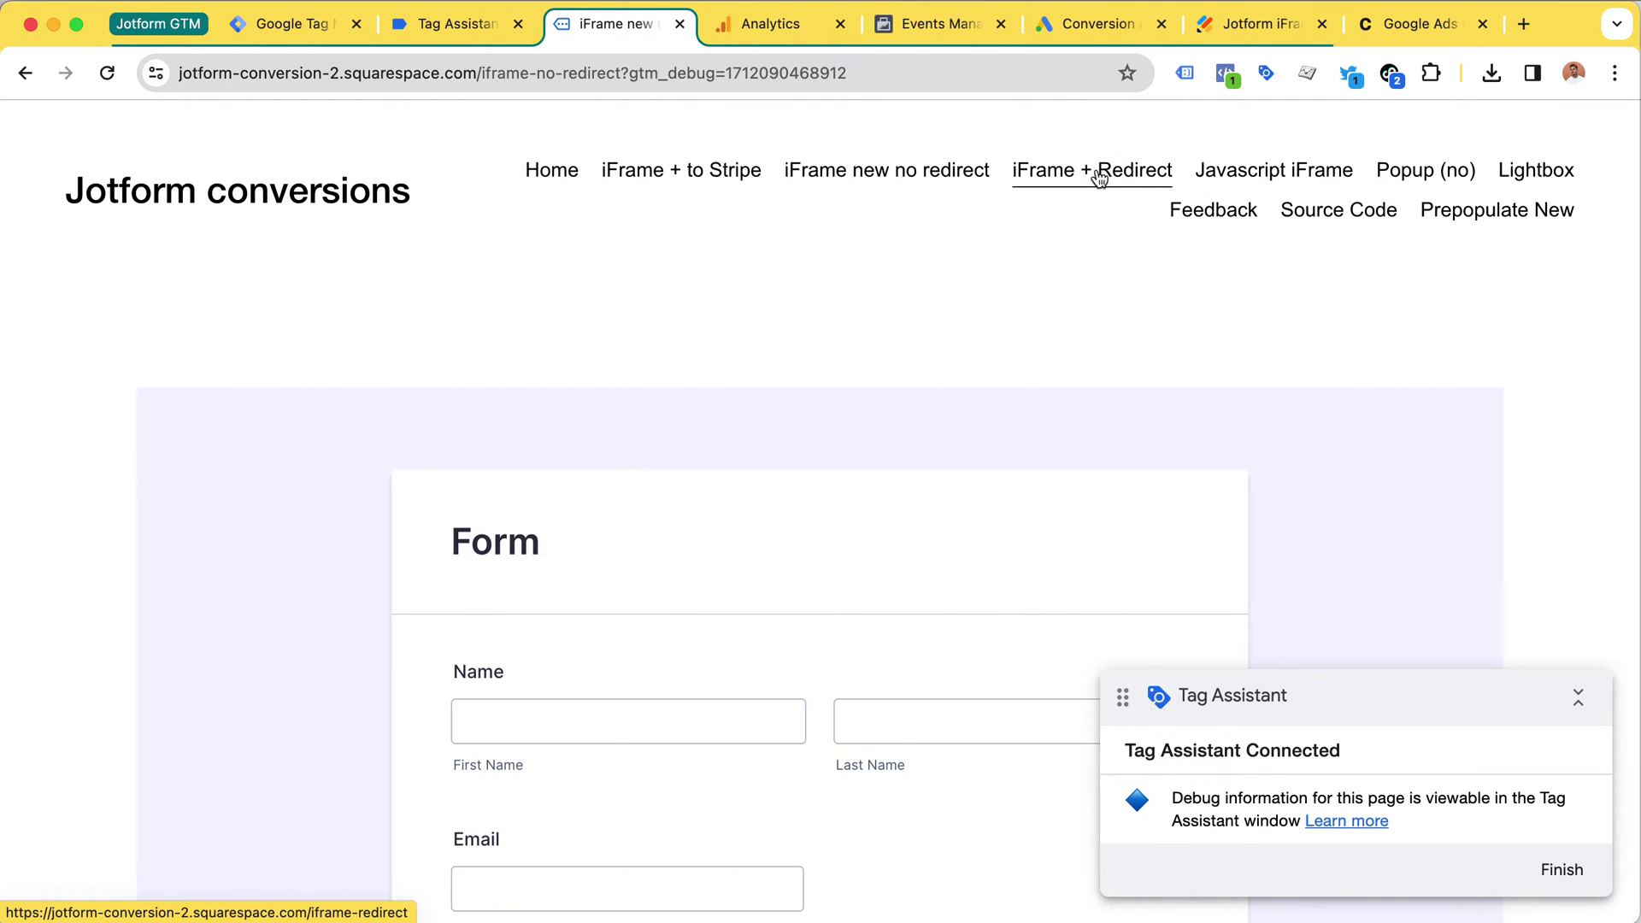
{"action": "scroll", "coordinate": [1015, 359], "scroll_direction": "down", "scroll_amount": 5}
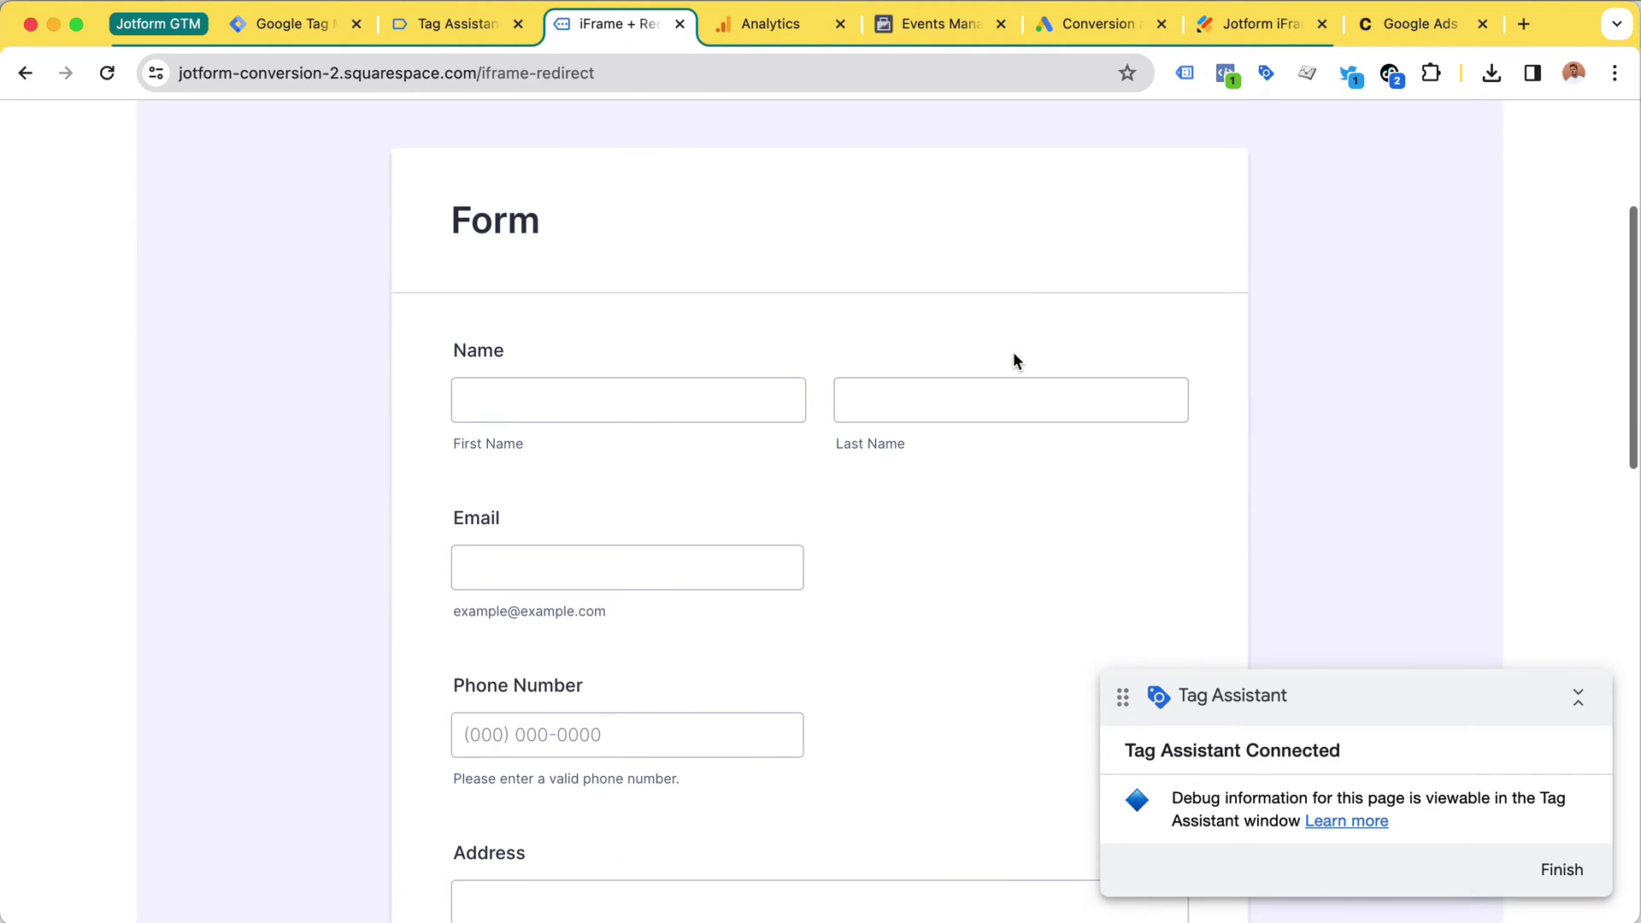
Fill in the customer's name, email, phone number and address in the test form using the saved entries.
{"action": "left_click", "coordinate": [768, 400]}
{"action": "left_click", "coordinate": [716, 461]}
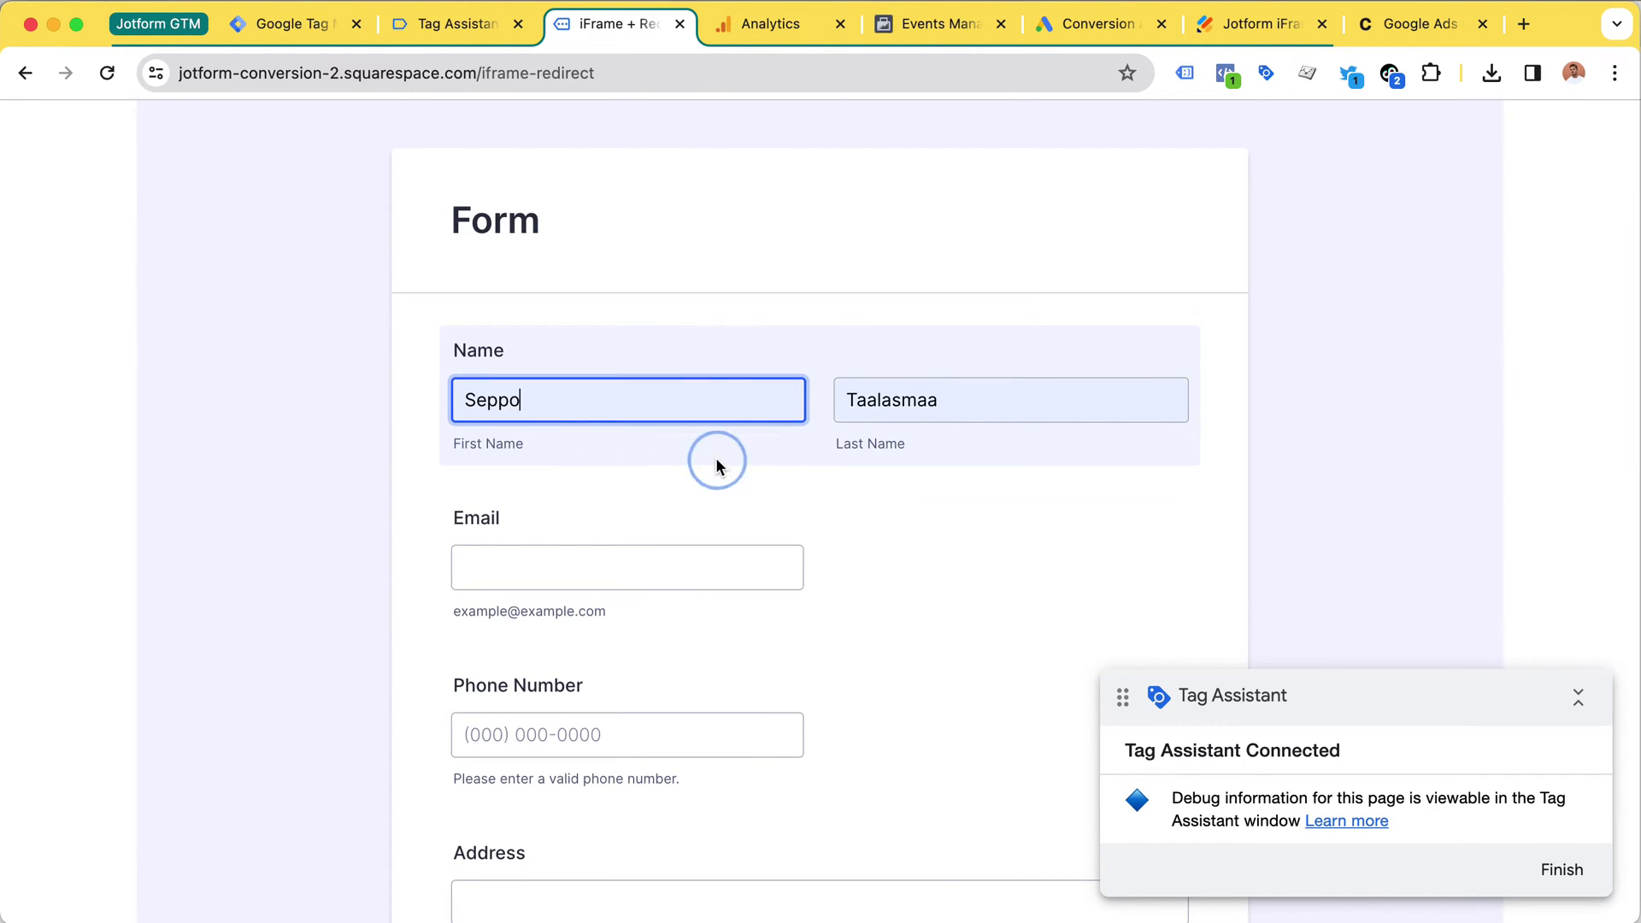
{"action": "left_click", "coordinate": [652, 561]}
{"action": "left_click", "coordinate": [660, 617]}
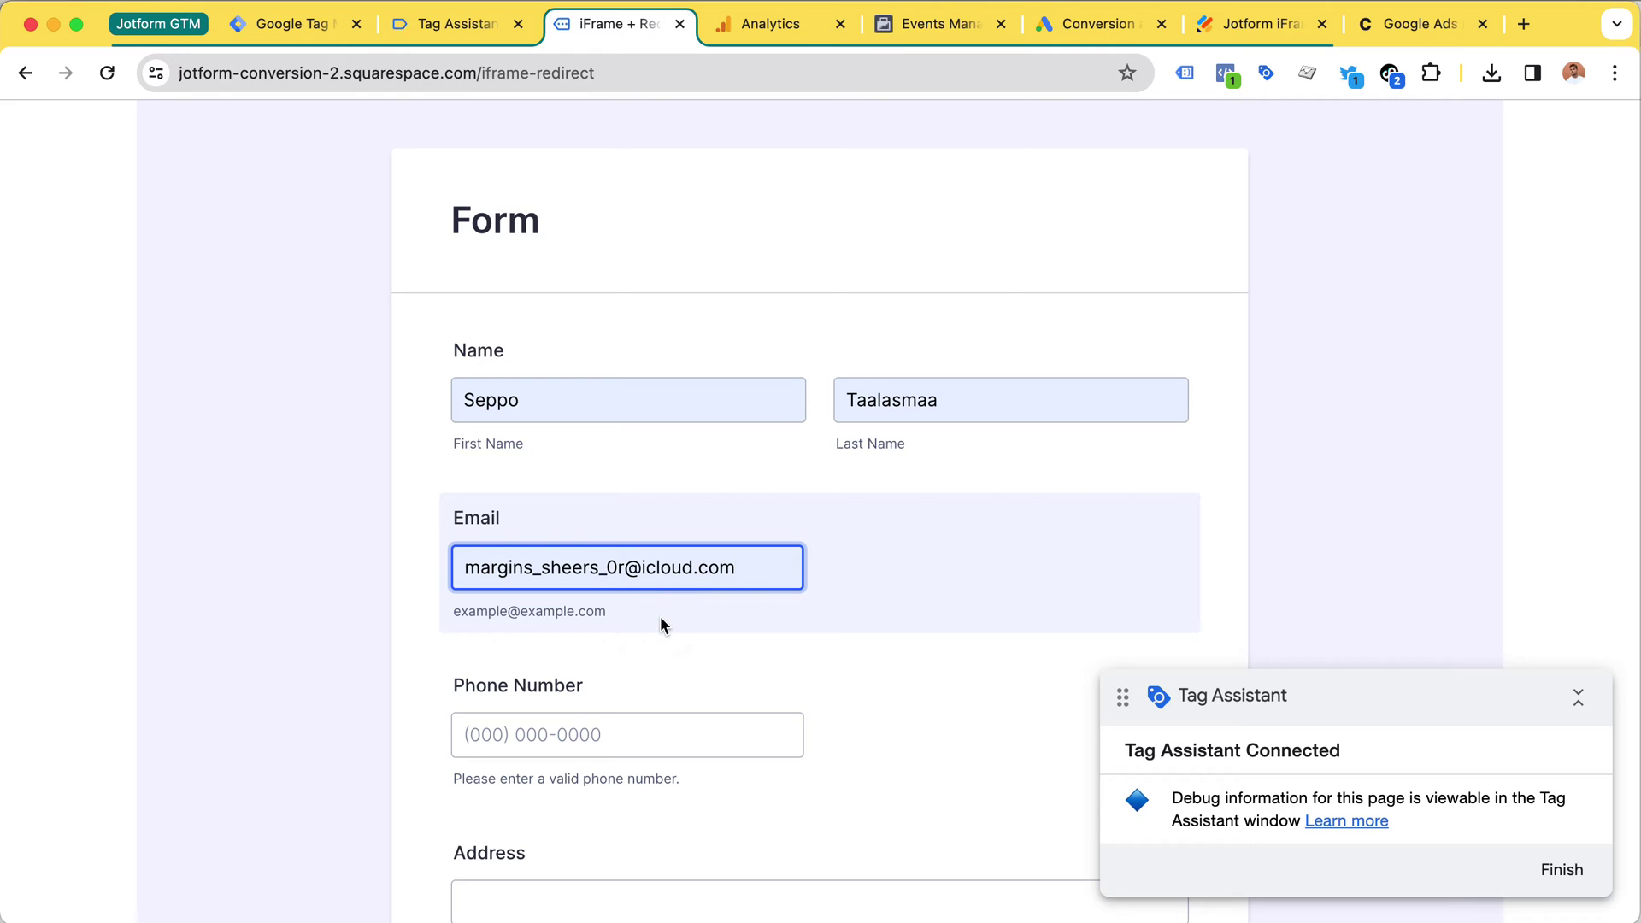
{"action": "scroll", "coordinate": [848, 592], "scroll_direction": "down", "scroll_amount": 3}
{"action": "scroll", "coordinate": [810, 345], "scroll_direction": "down", "scroll_amount": 1}
{"action": "scroll", "coordinate": [810, 345], "scroll_direction": "down", "scroll_amount": 8}
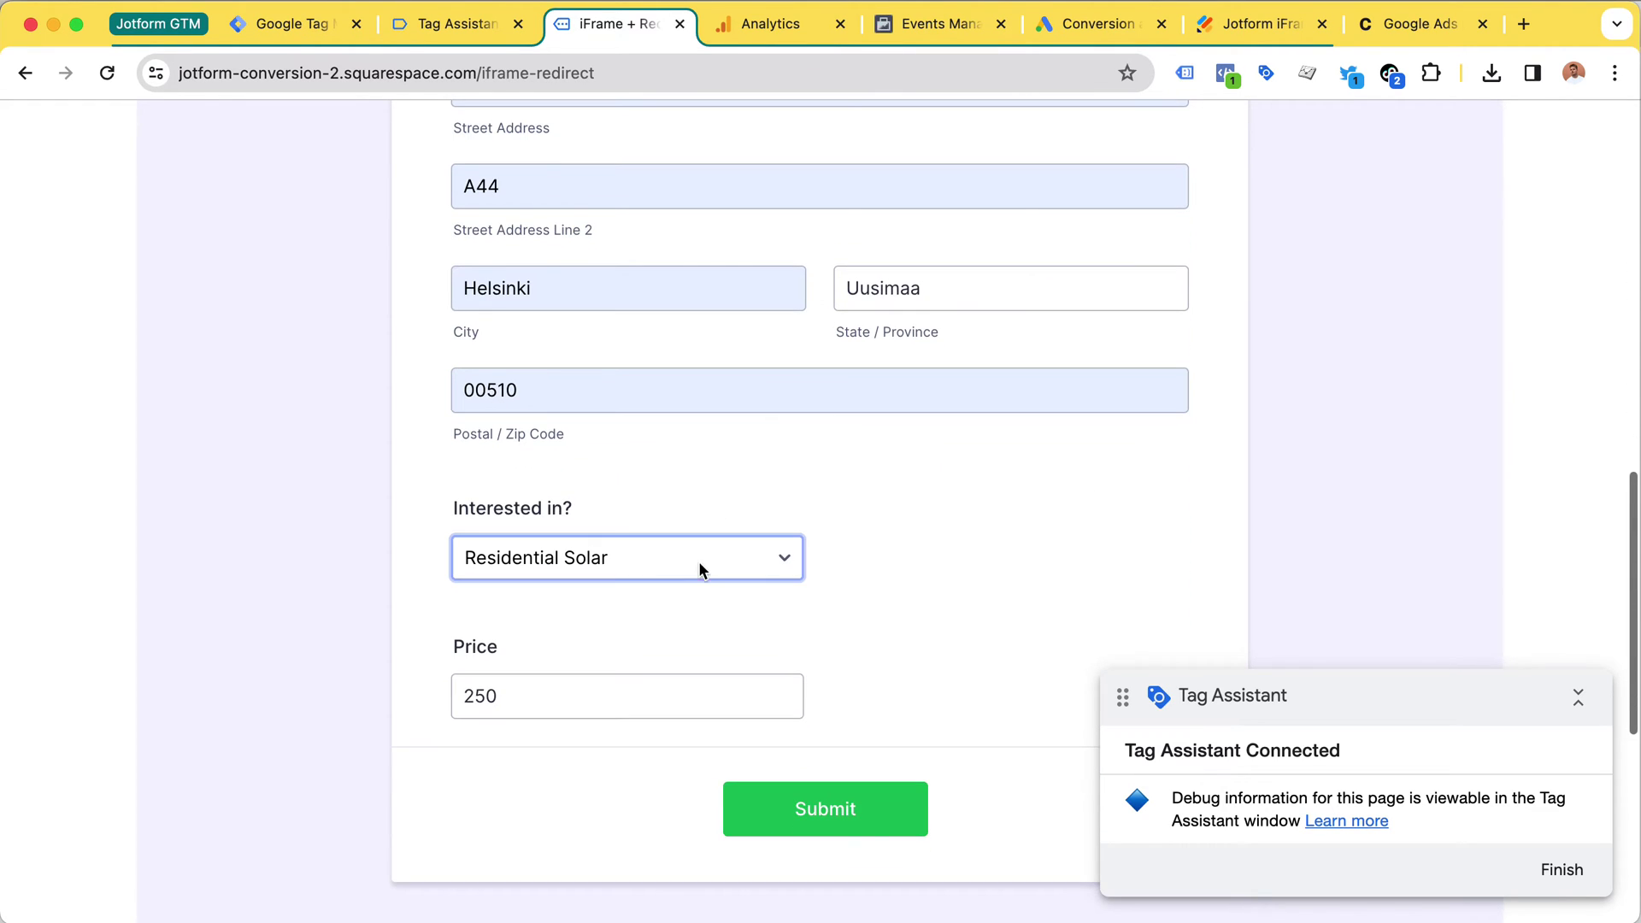
Choose Residential Solar as the interest, set the price to 2500 and submit the test form.
{"action": "left_click", "coordinate": [547, 566]}
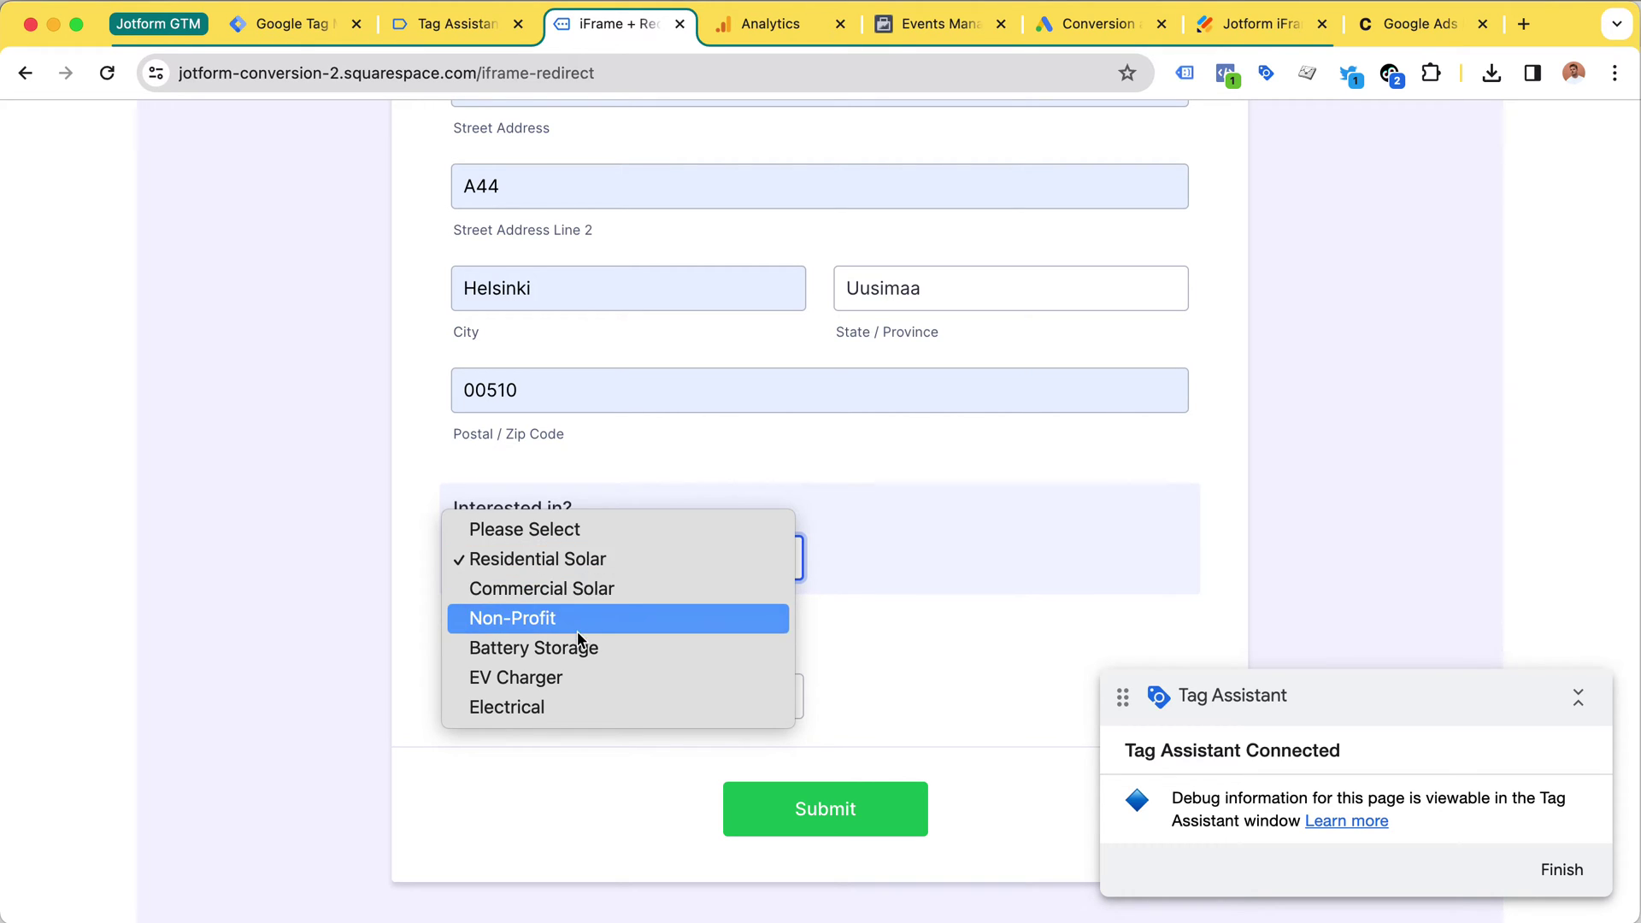
{"action": "left_click", "coordinate": [608, 566]}
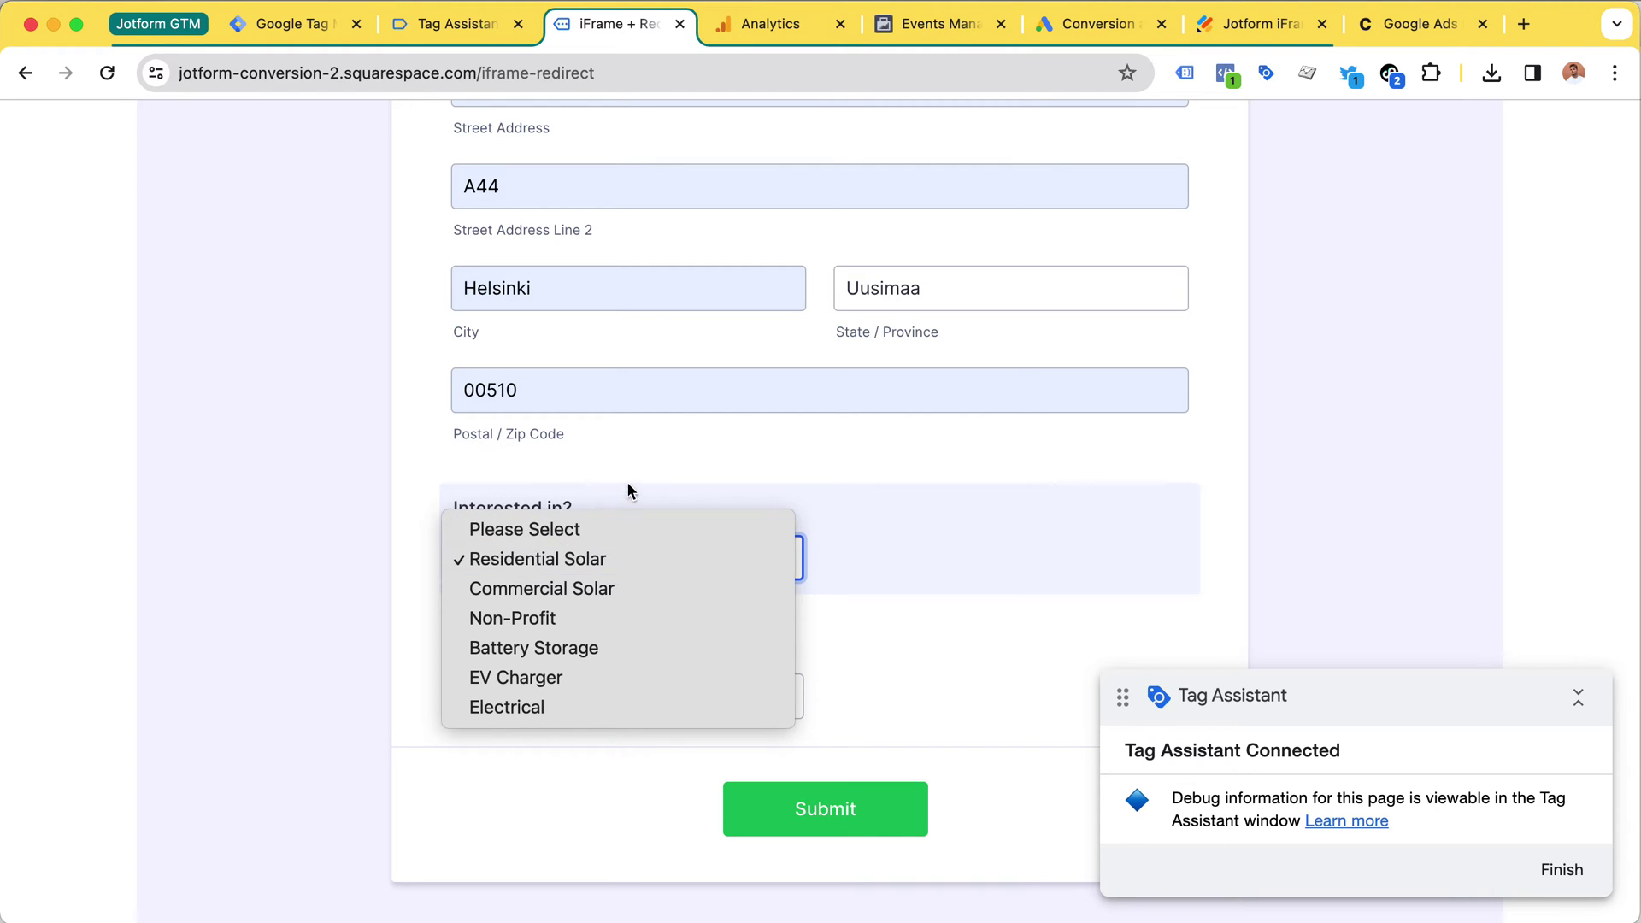
{"action": "scroll", "coordinate": [676, 428], "scroll_direction": "down", "scroll_amount": 1}
{"action": "left_click", "coordinate": [466, 666]}
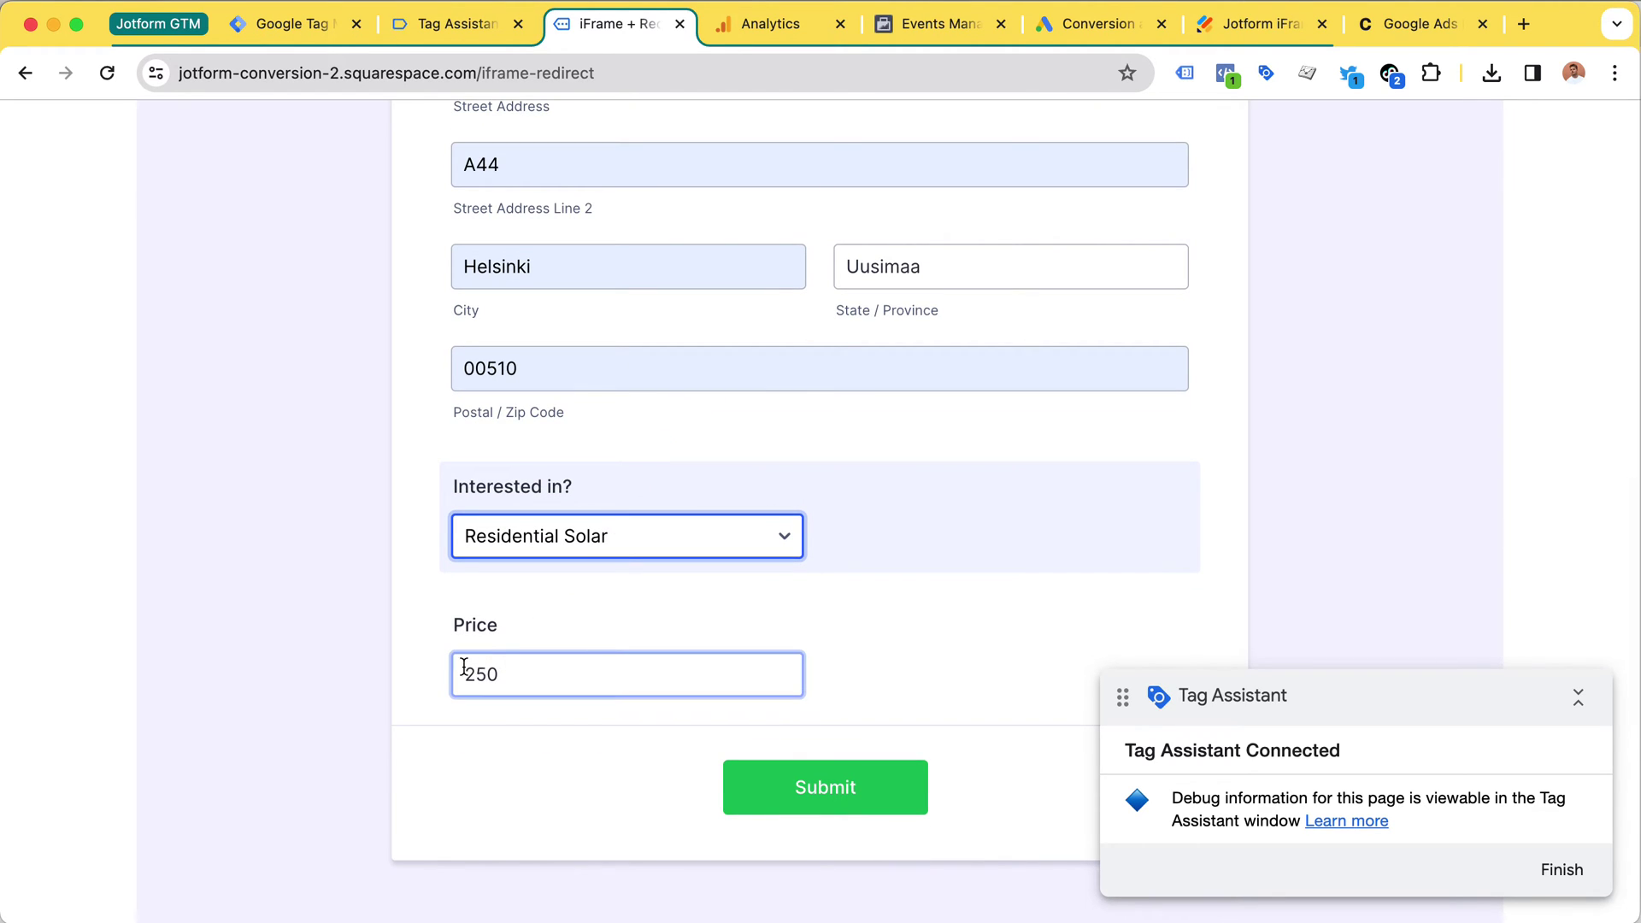
{"action": "left_click", "coordinate": [528, 679]}
{"action": "type", "text": "0"}
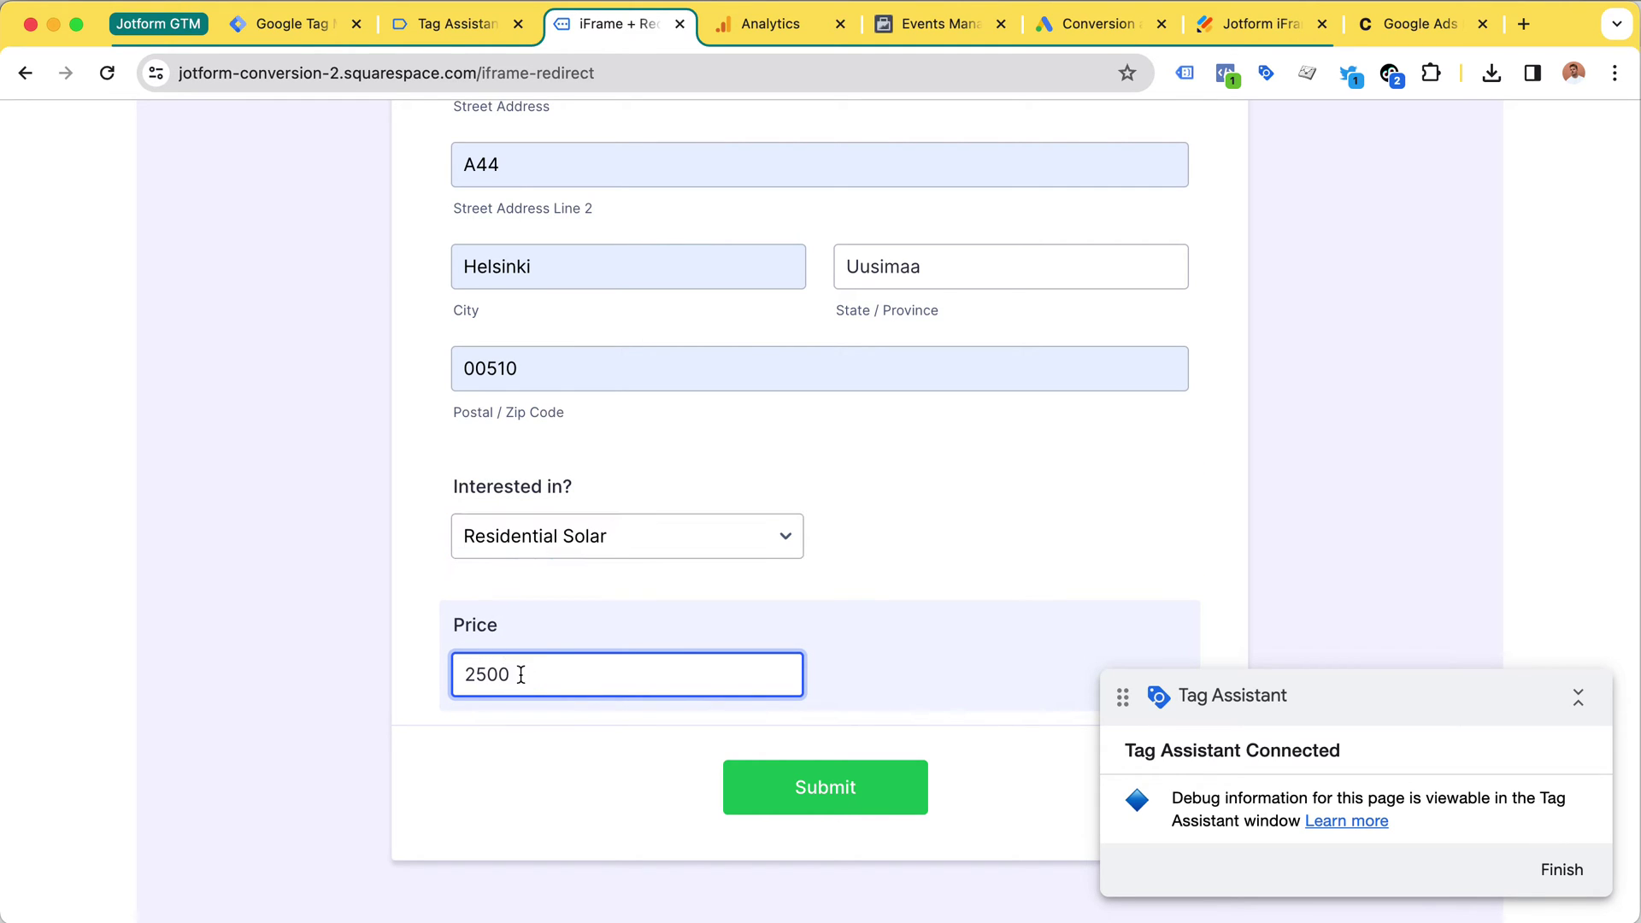
{"action": "left_click_drag", "start_coordinate": [522, 674], "coordinate": [431, 673]}
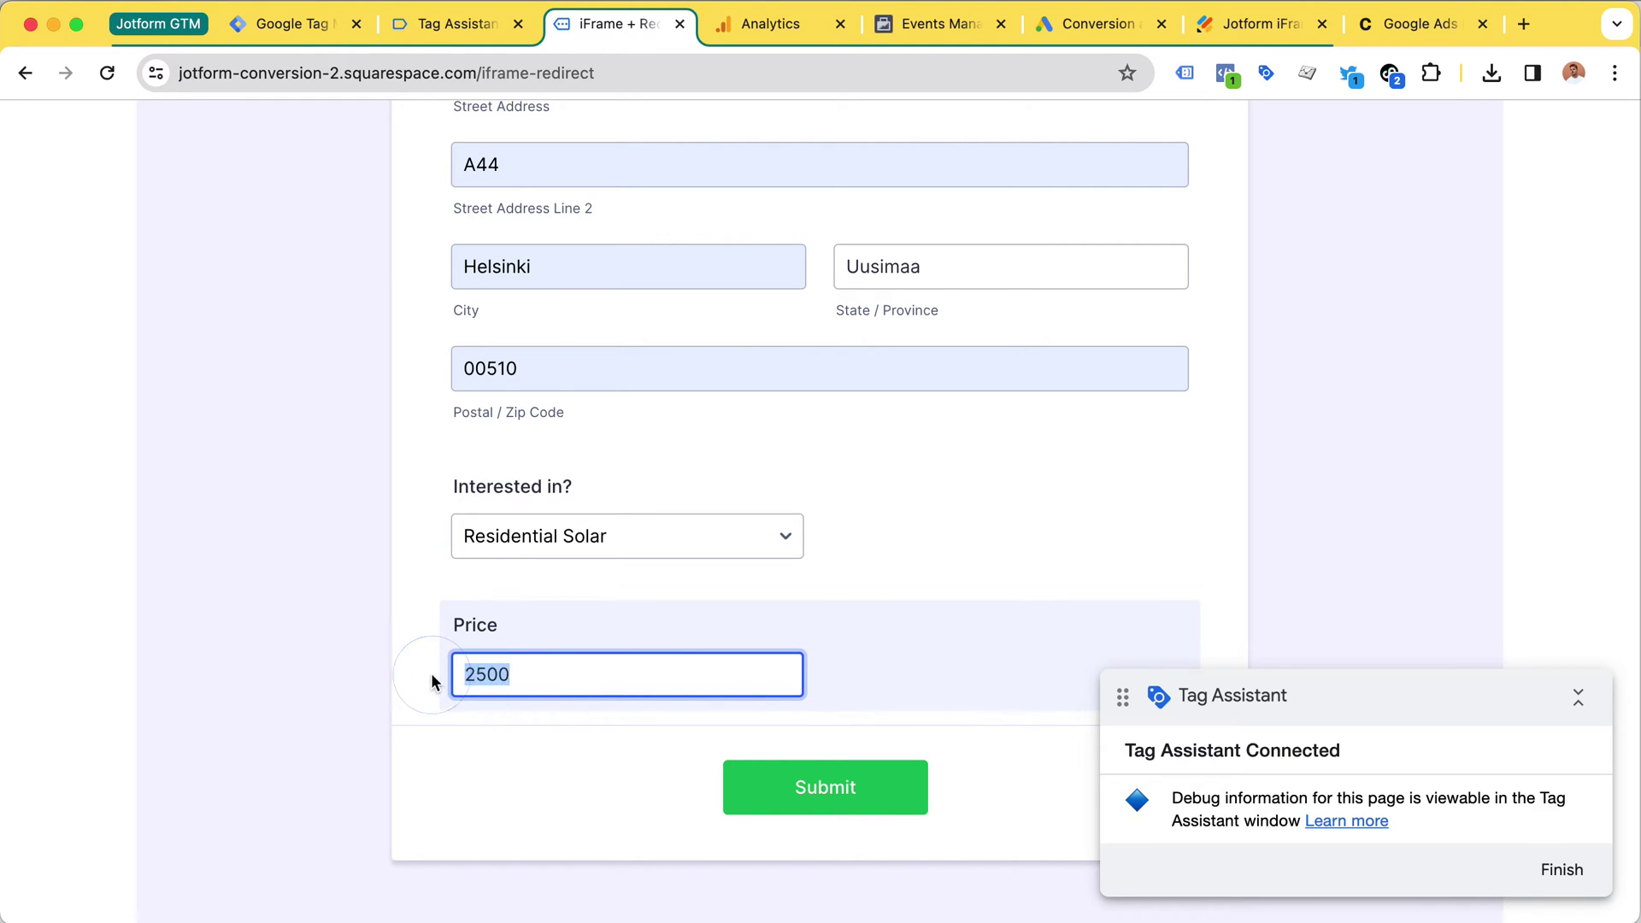
{"action": "left_click", "coordinate": [838, 791]}
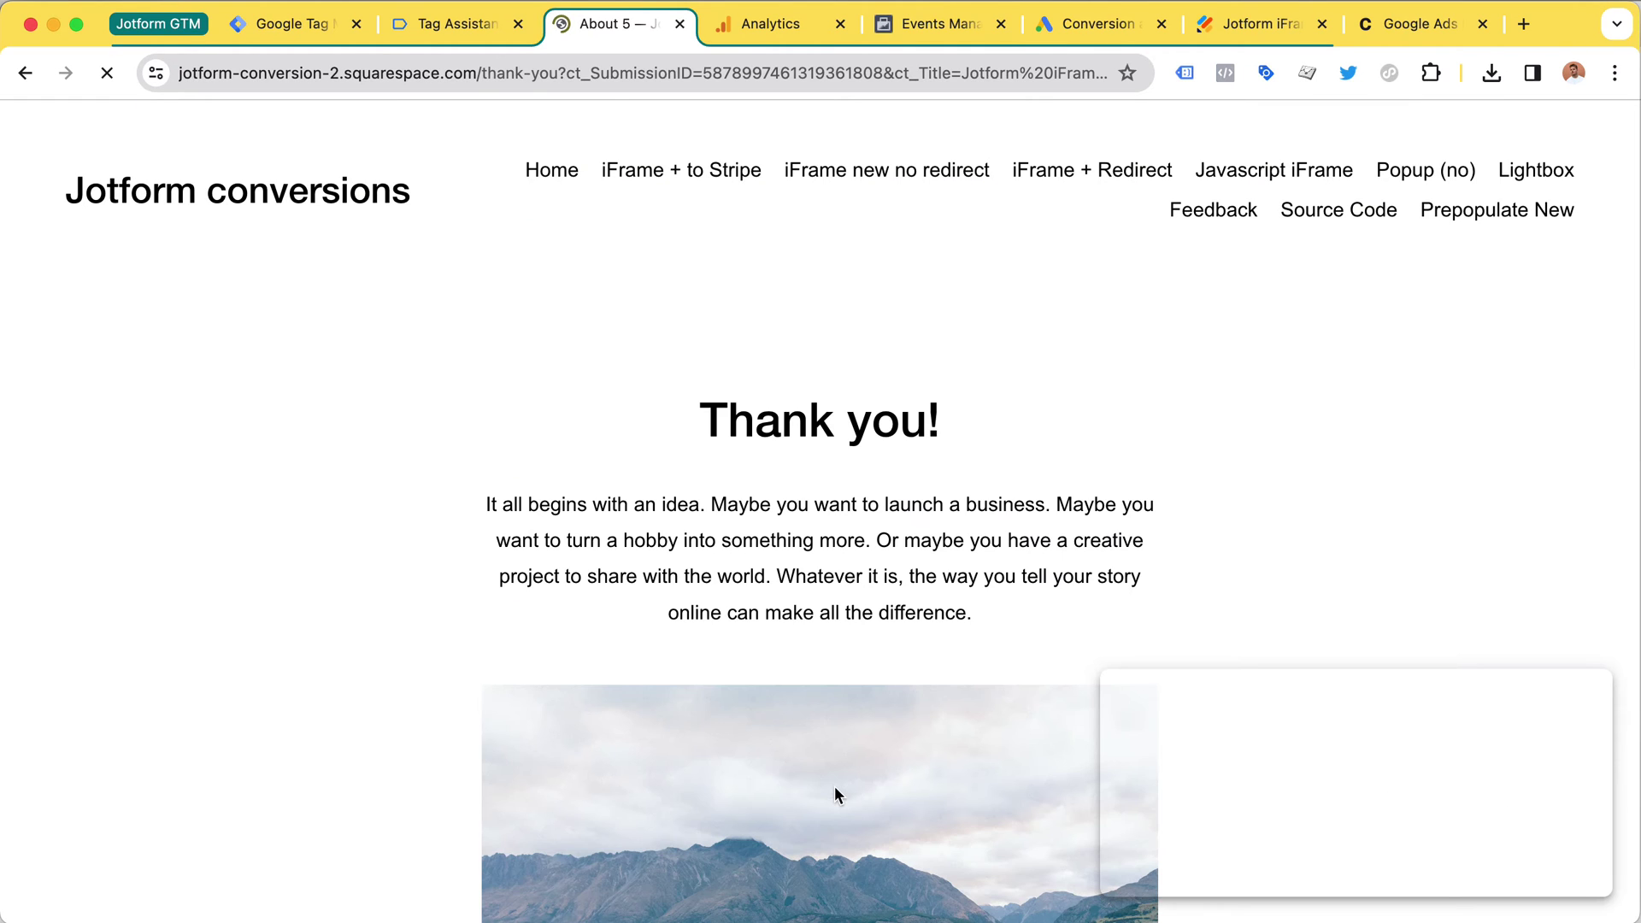
Examine the ct_ parameters in the thank-you page's URL and compare them with the redirect URL set in Jotform.
{"action": "scroll", "coordinate": [782, 504], "scroll_direction": "down", "scroll_amount": 3}
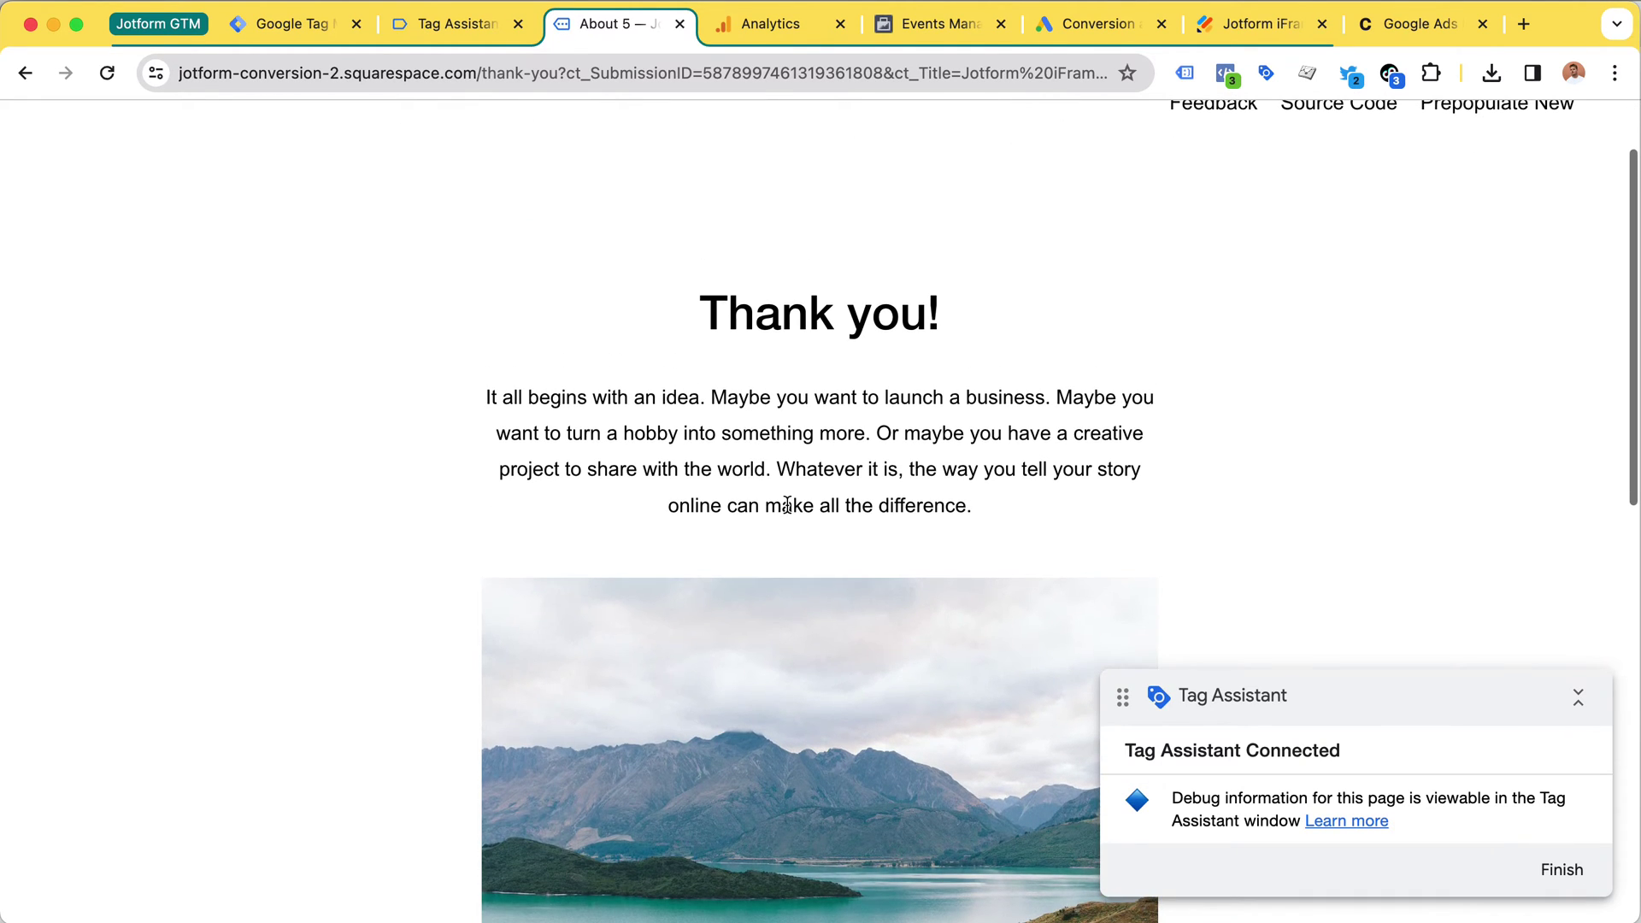
{"action": "left_click", "coordinate": [581, 73]}
{"action": "left_click", "coordinate": [572, 72]}
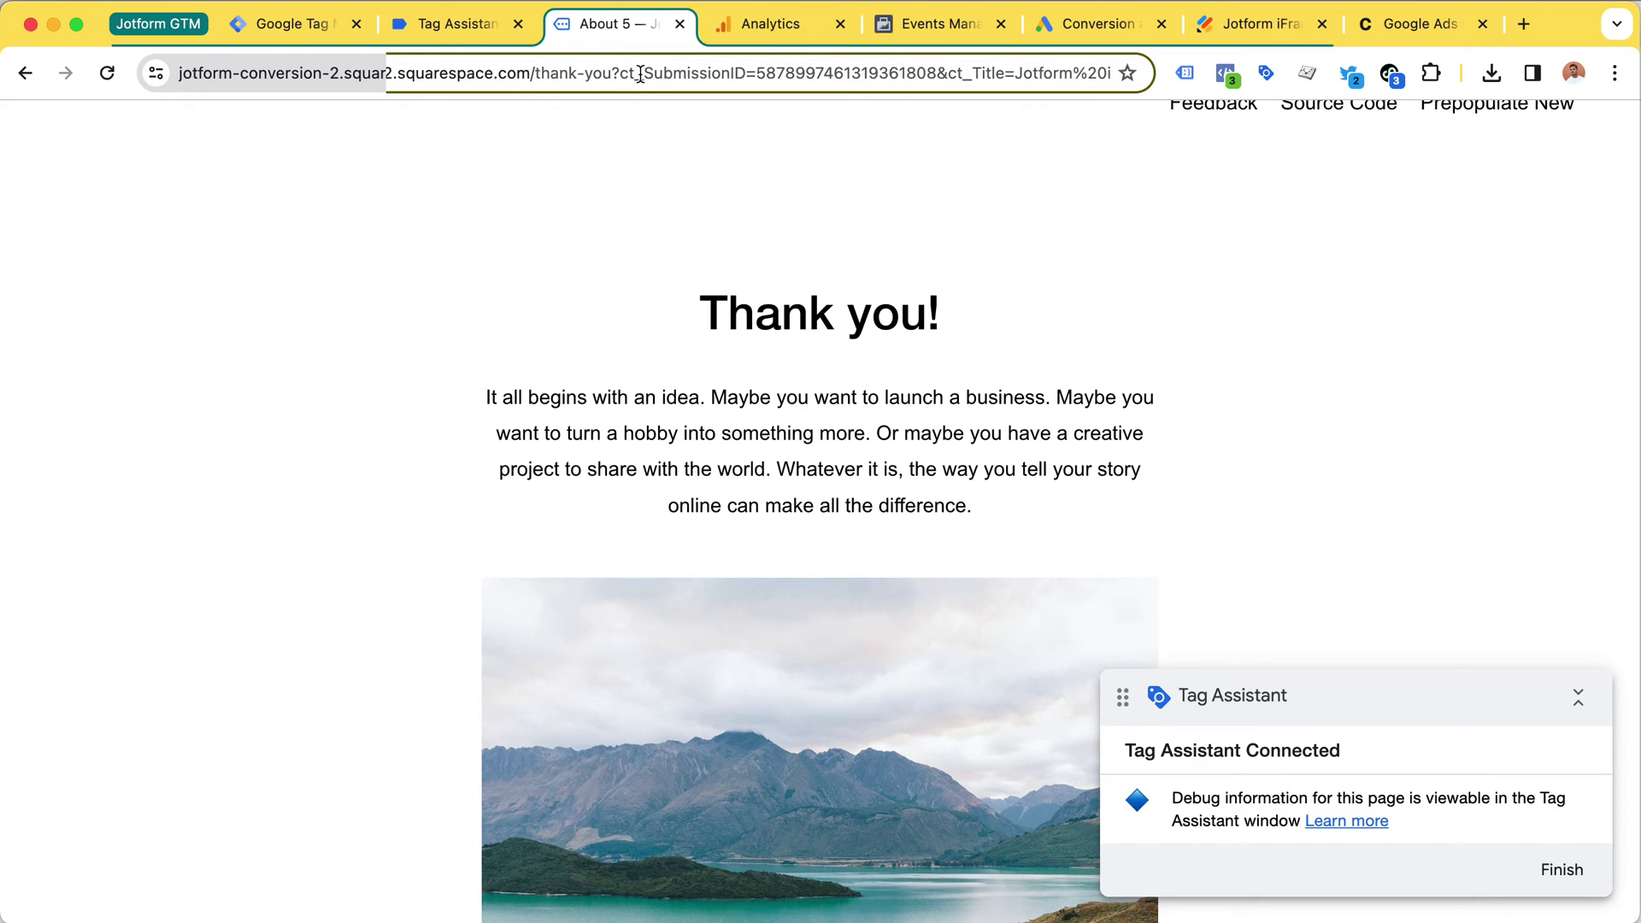
{"action": "left_click_drag", "start_coordinate": [639, 73], "coordinate": [926, 59]}
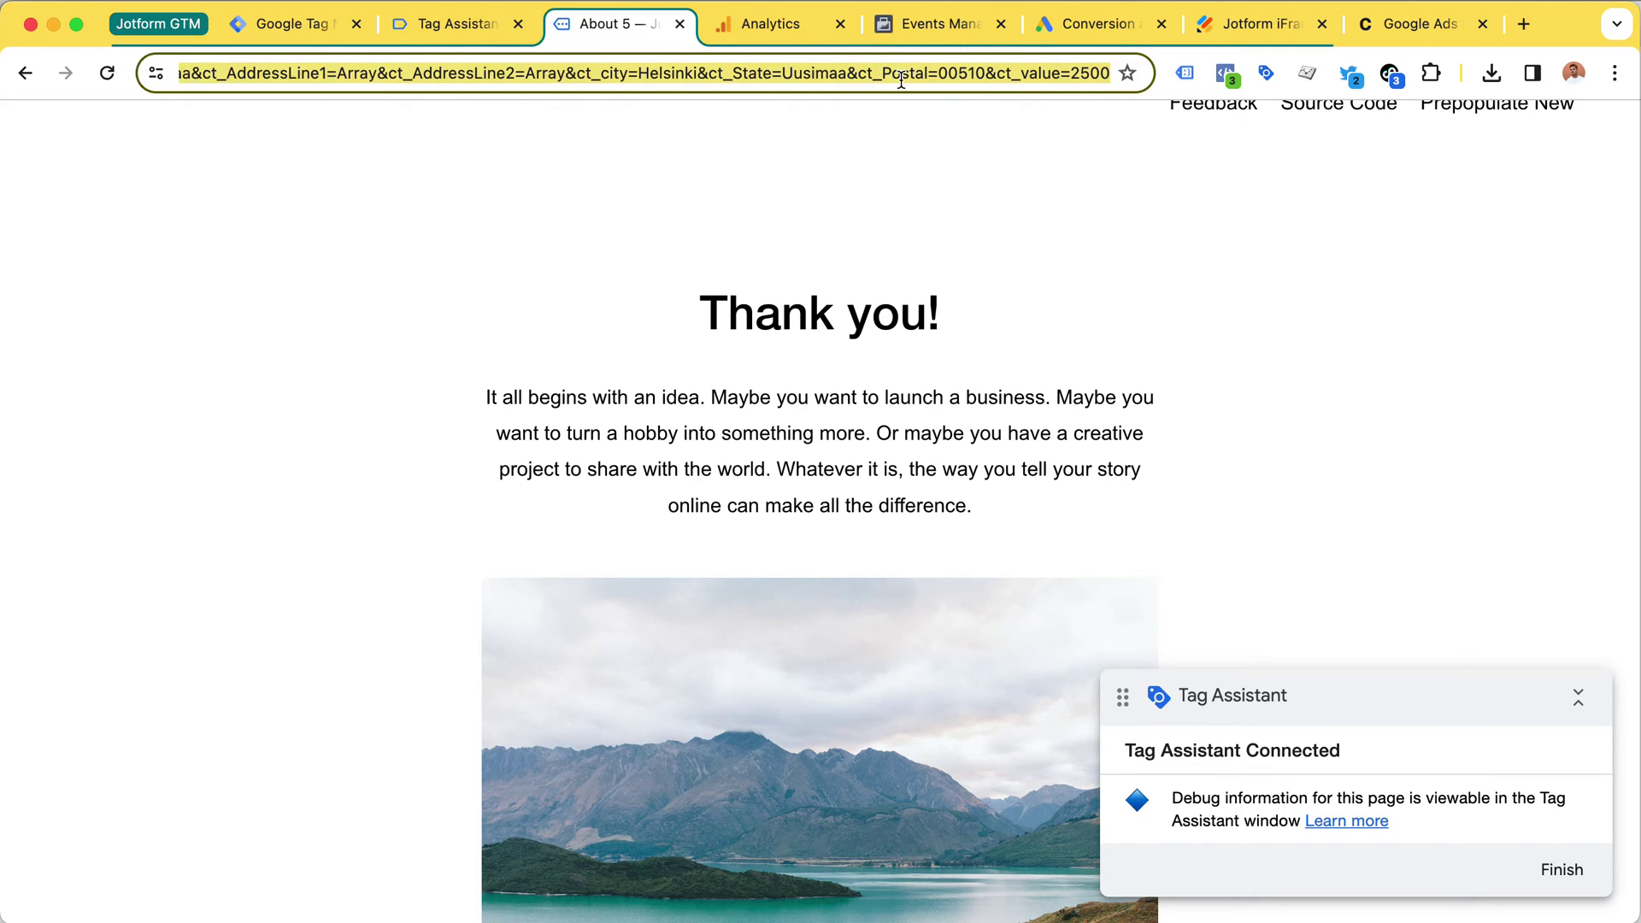
{"action": "left_click", "coordinate": [1255, 25]}
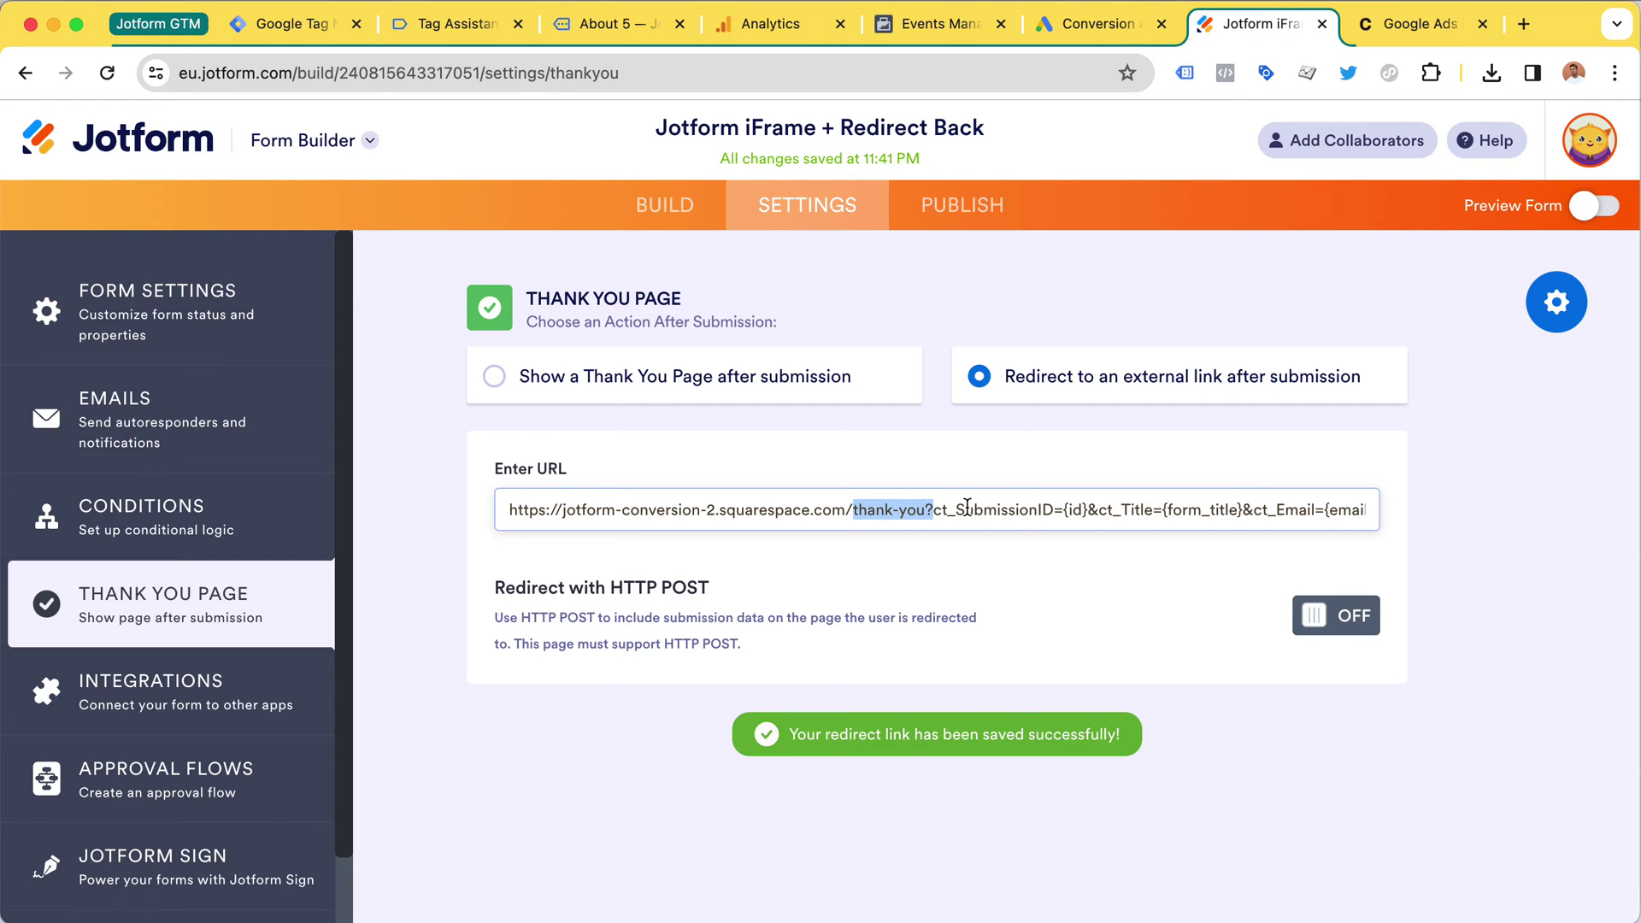
{"action": "key", "text": "super+4"}
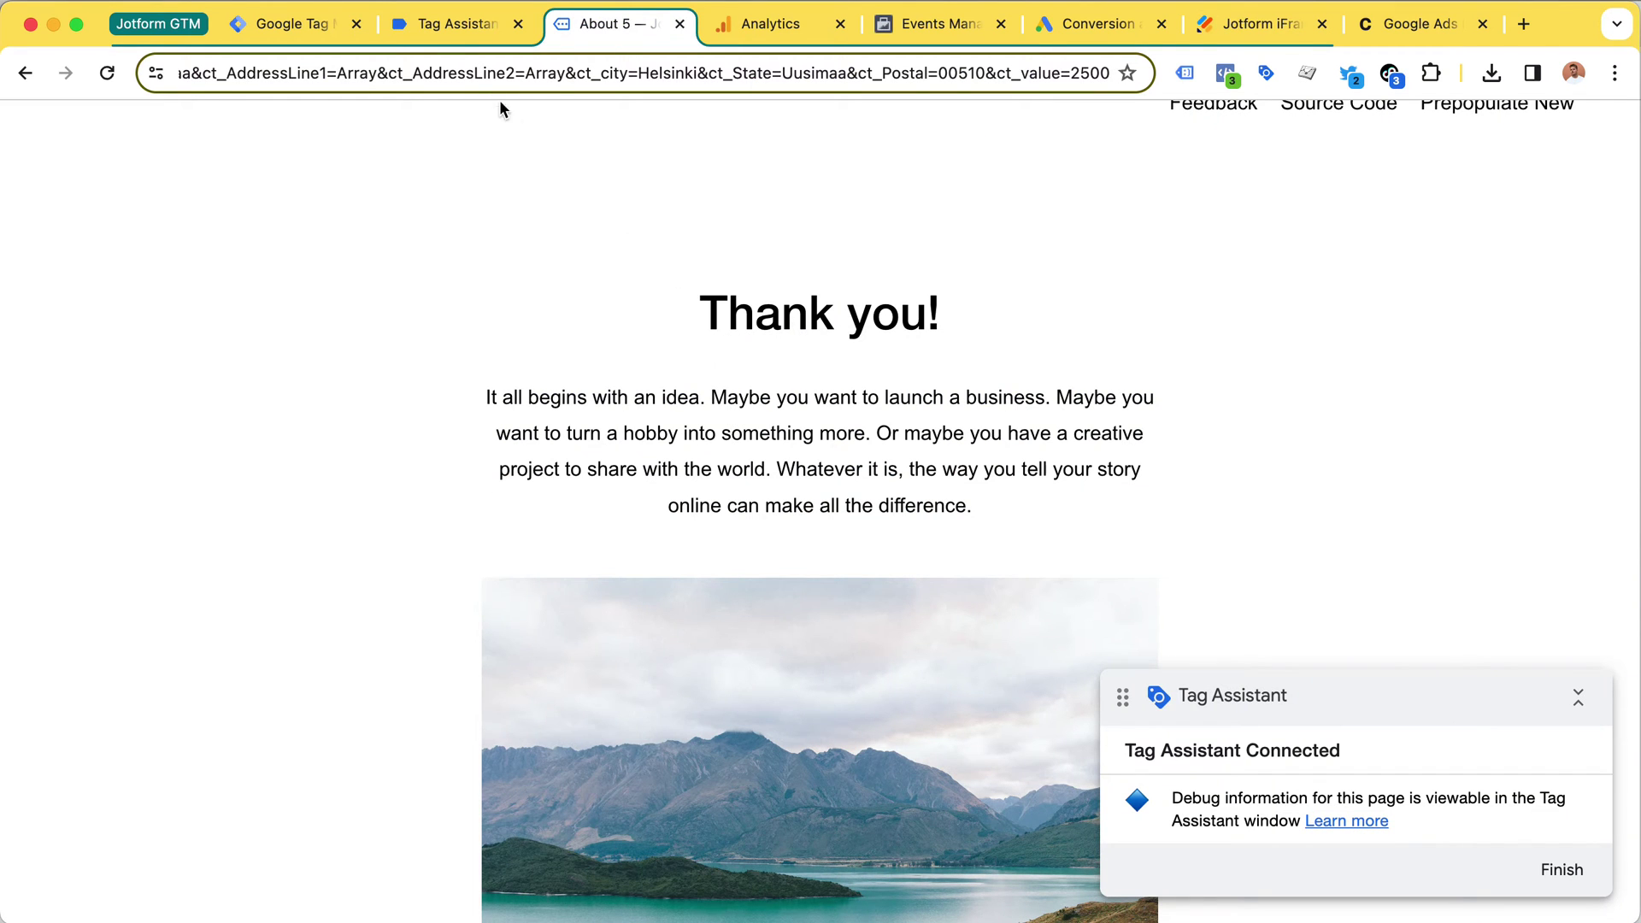
Switch to Tag Assistant and open the data layer values of the redirect-thank-you event.
{"action": "left_click", "coordinate": [432, 28]}
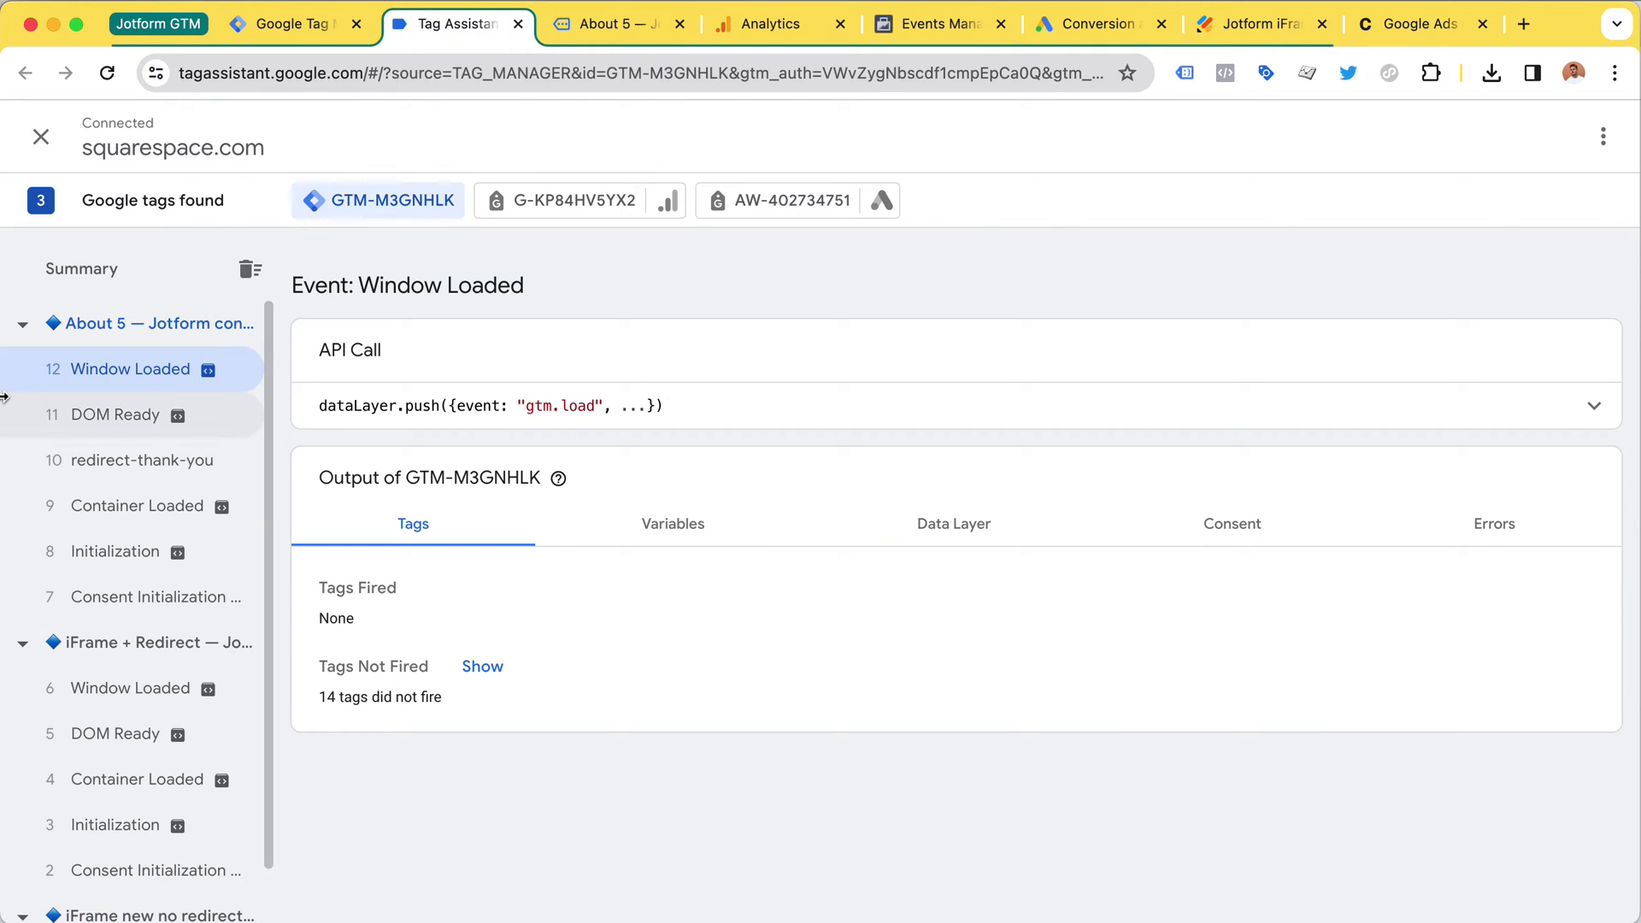
{"action": "left_click", "coordinate": [118, 465]}
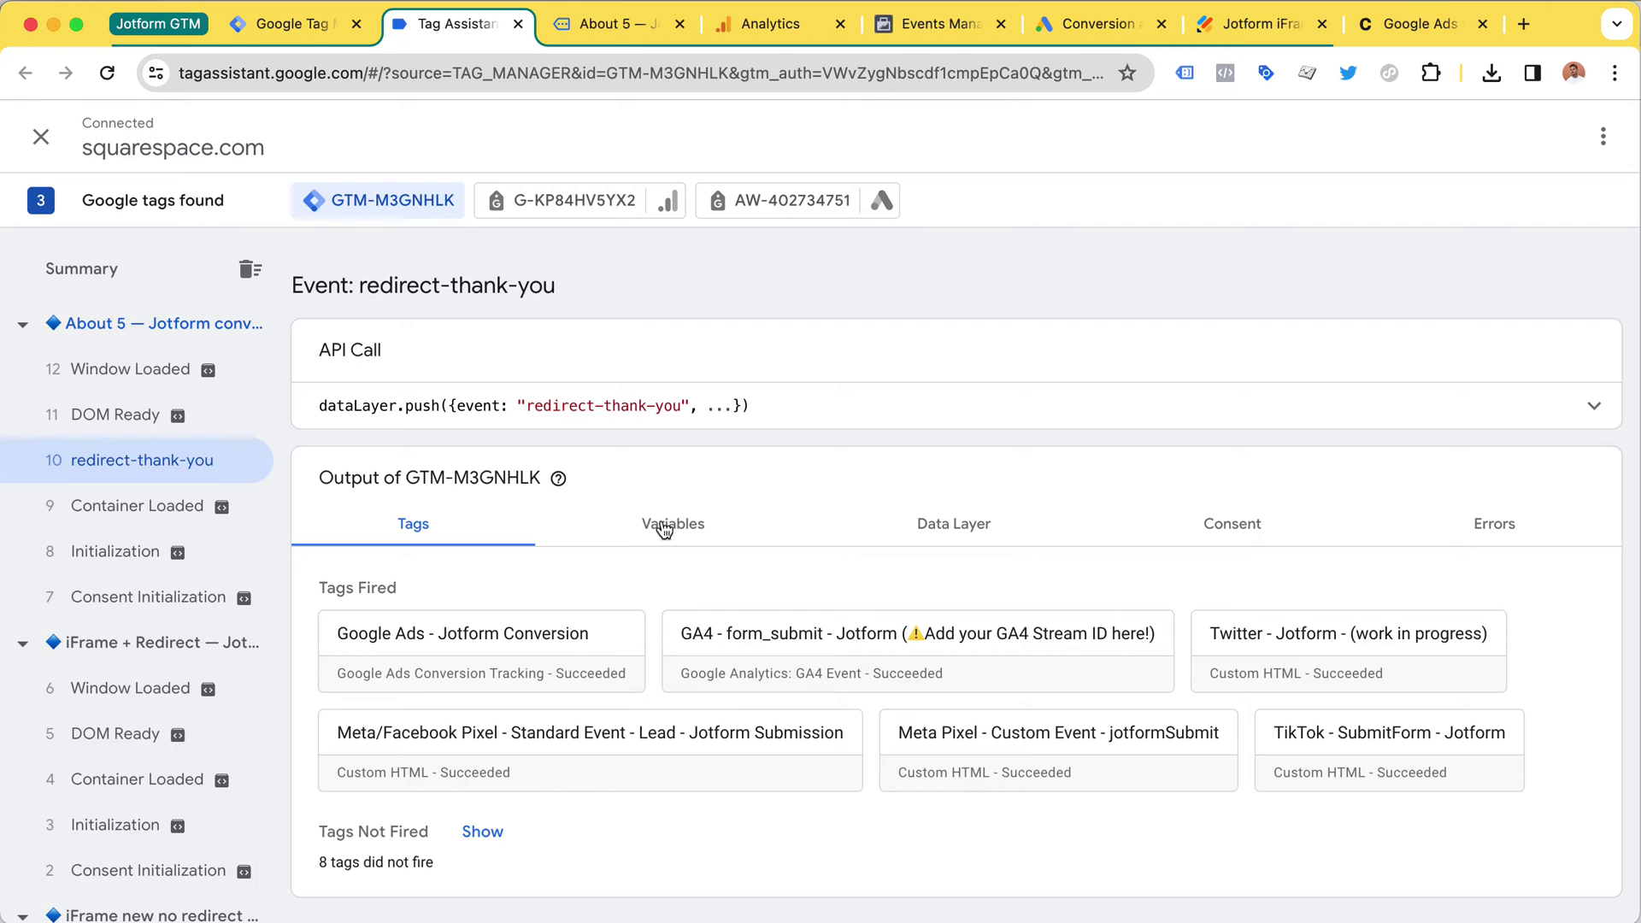
{"action": "left_click", "coordinate": [934, 532]}
{"action": "scroll", "coordinate": [360, 755], "scroll_direction": "down", "scroll_amount": 1}
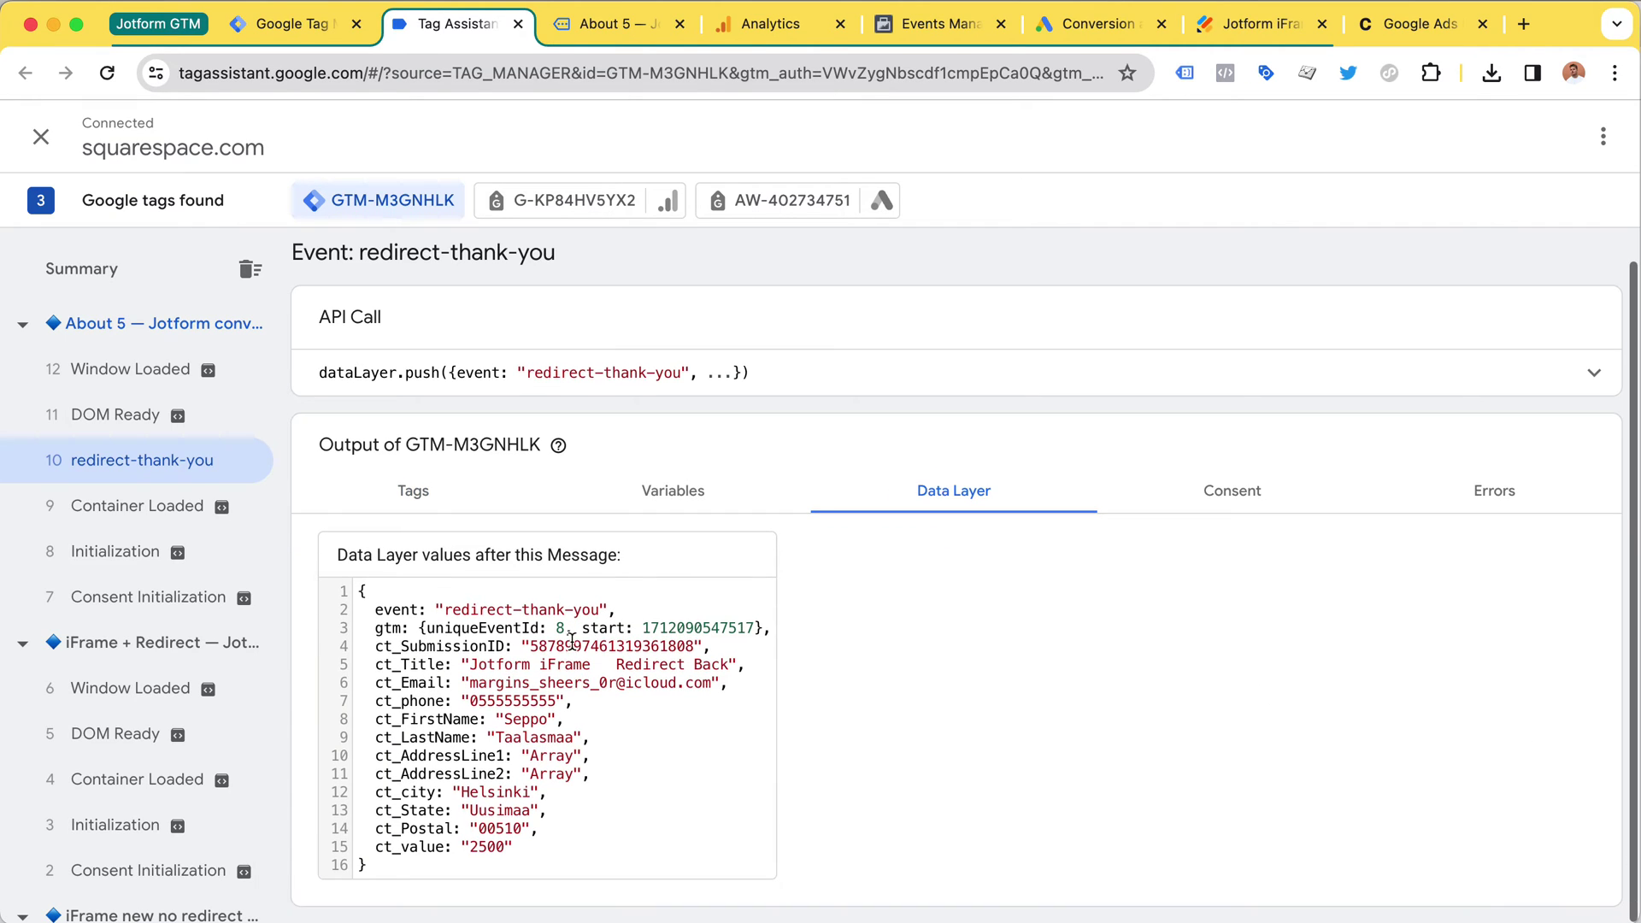
Highlight the submitted form data in the data layer, including the title, submission ID, phone, first name and last name.
{"action": "left_click_drag", "start_coordinate": [374, 639], "coordinate": [566, 844]}
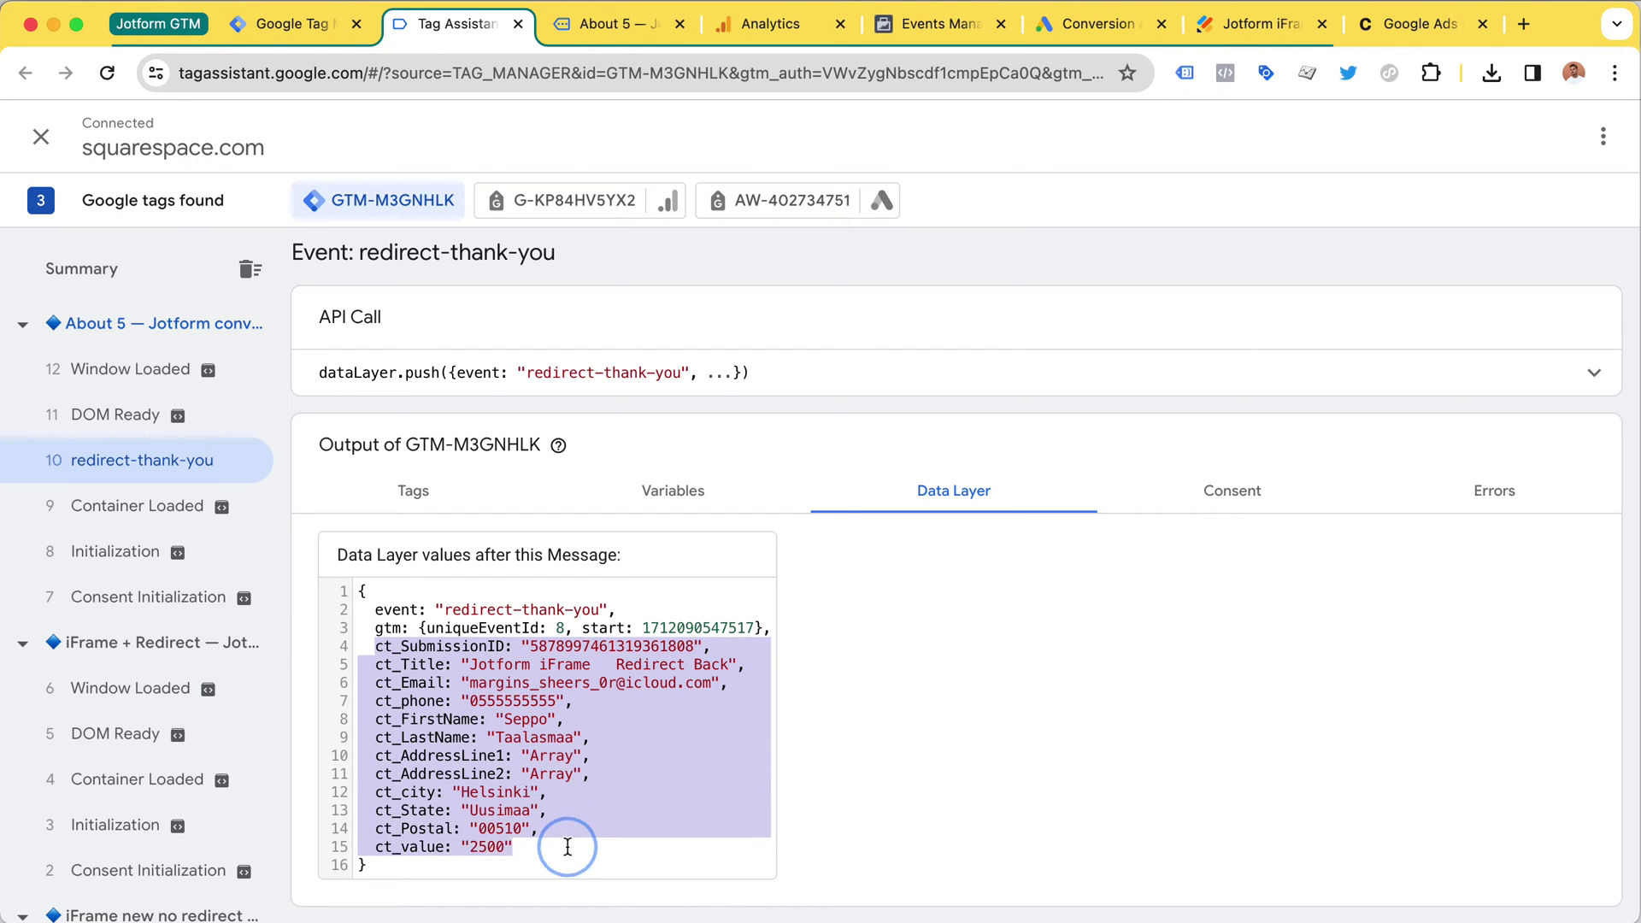
{"action": "left_click", "coordinate": [505, 696]}
{"action": "left_click_drag", "start_coordinate": [469, 664], "coordinate": [727, 668]}
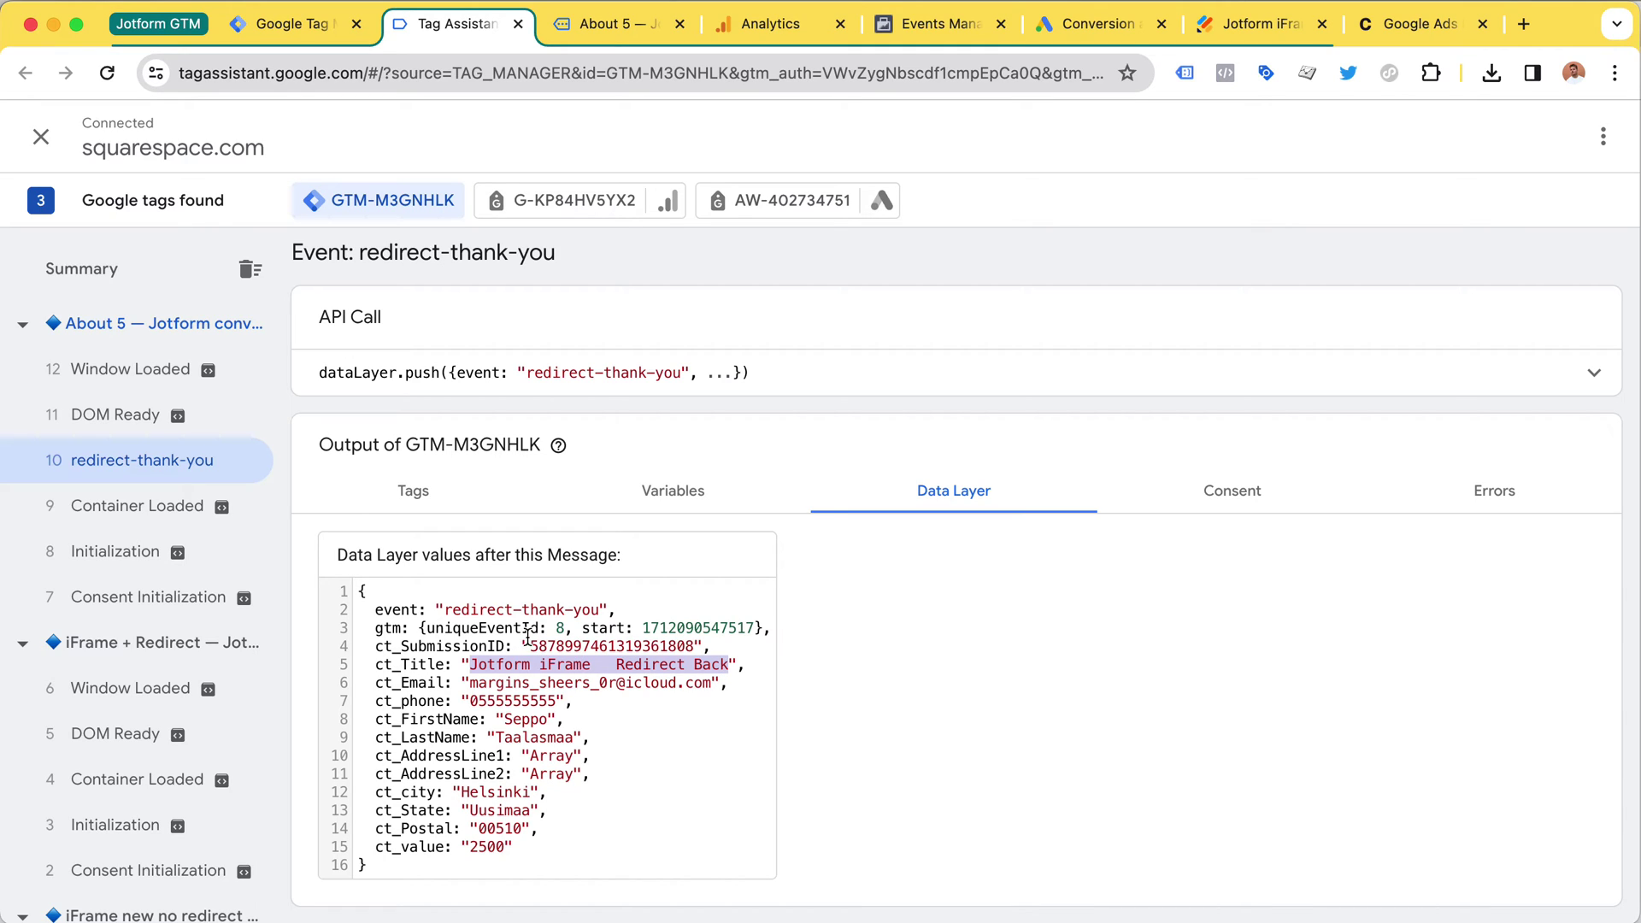
{"action": "double_click", "coordinate": [682, 642]}
{"action": "left_click", "coordinate": [524, 693]}
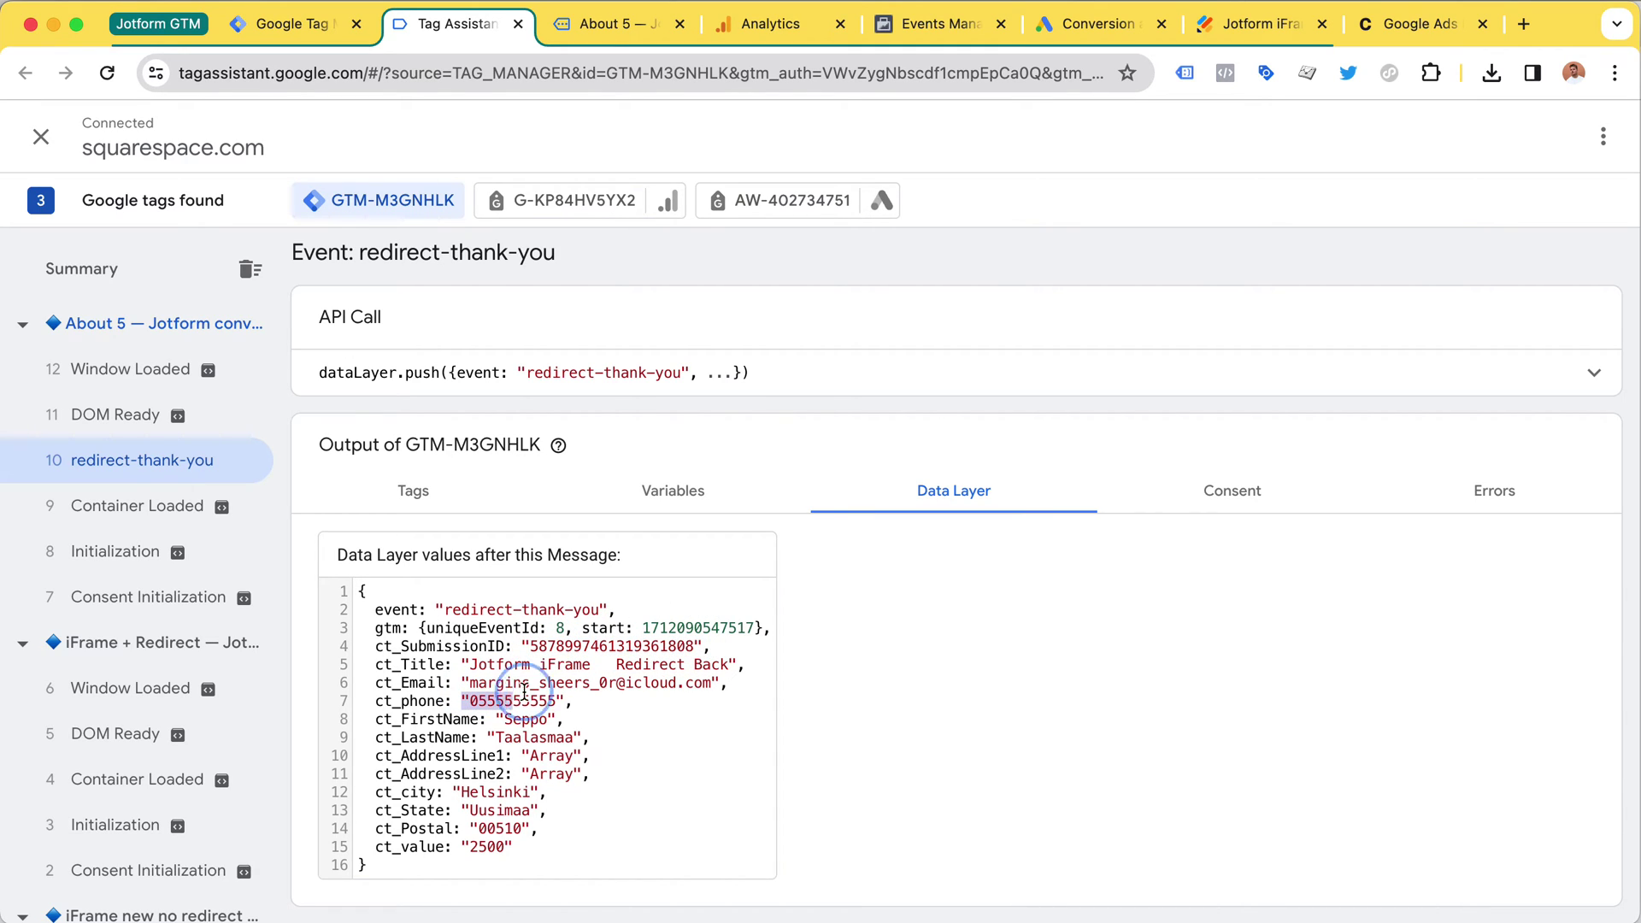
{"action": "left_click_drag", "start_coordinate": [436, 718], "coordinate": [548, 737]}
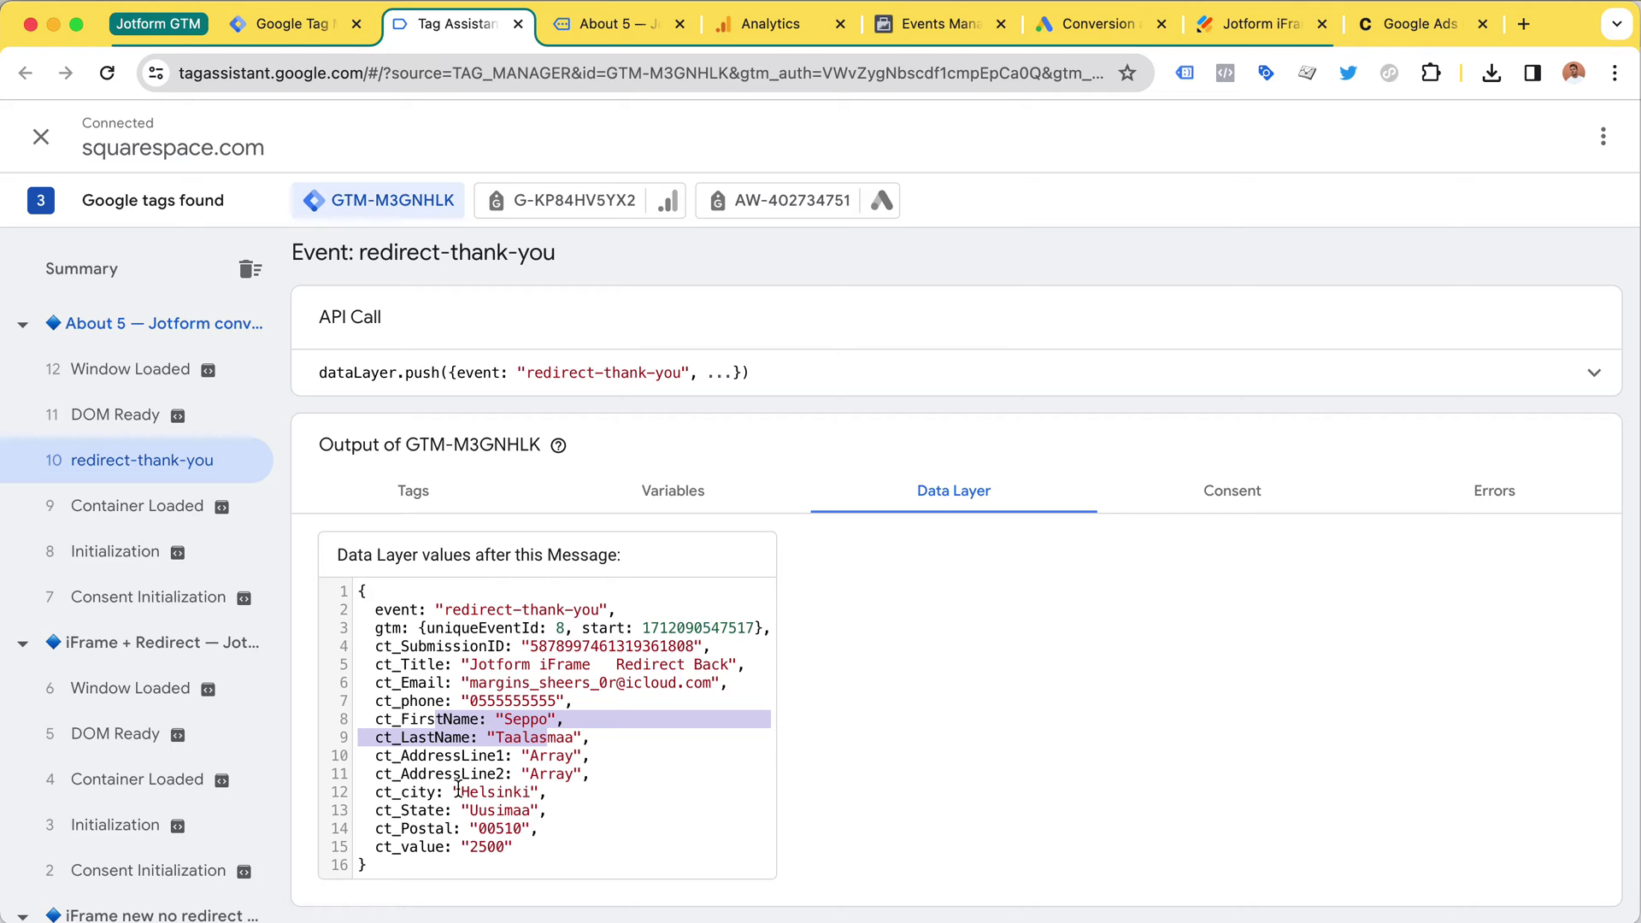
Highlight the ct_value entry in the data layer, and review the event's variables, including the first name and last name.
{"action": "double_click", "coordinate": [482, 847]}
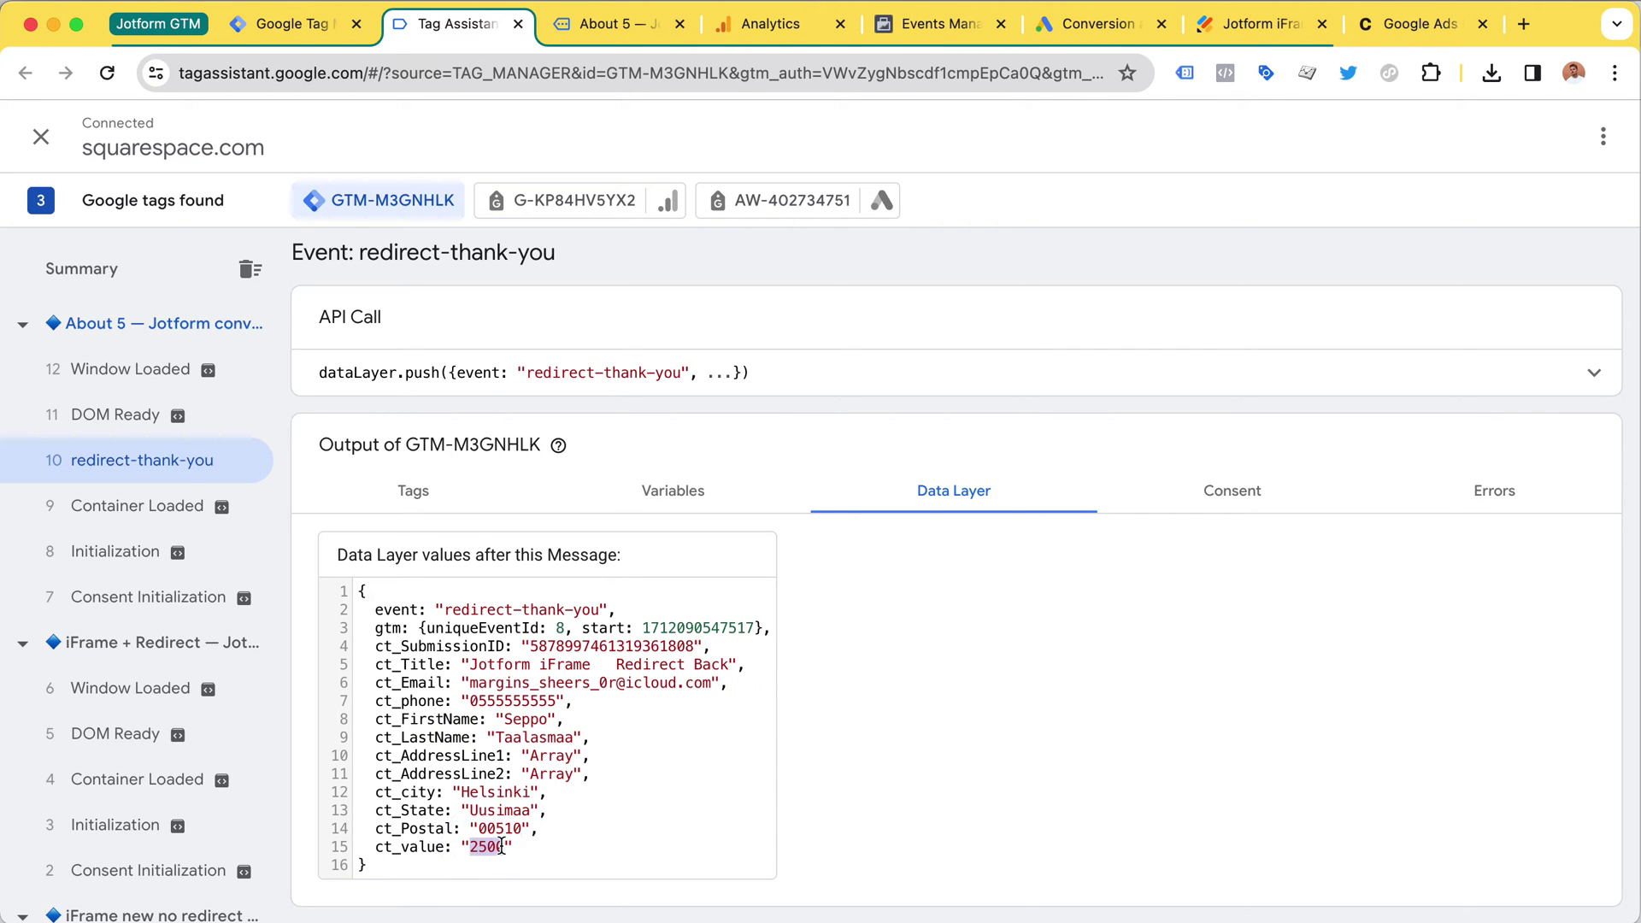
{"action": "left_click", "coordinate": [668, 493]}
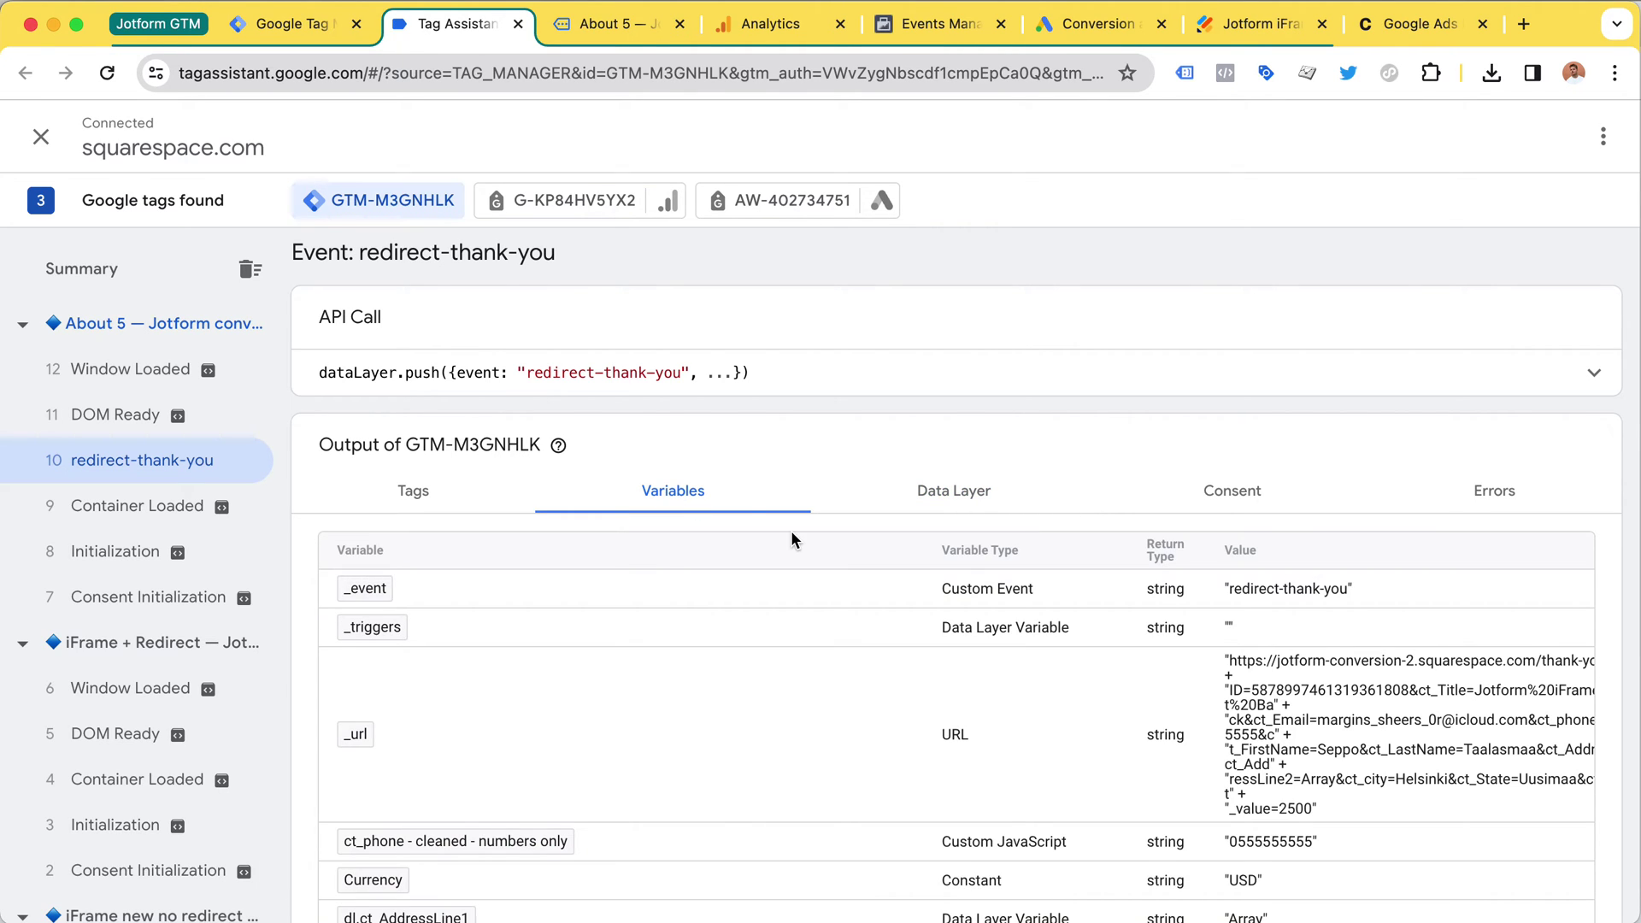
{"action": "scroll", "coordinate": [791, 539], "scroll_direction": "down", "scroll_amount": 5}
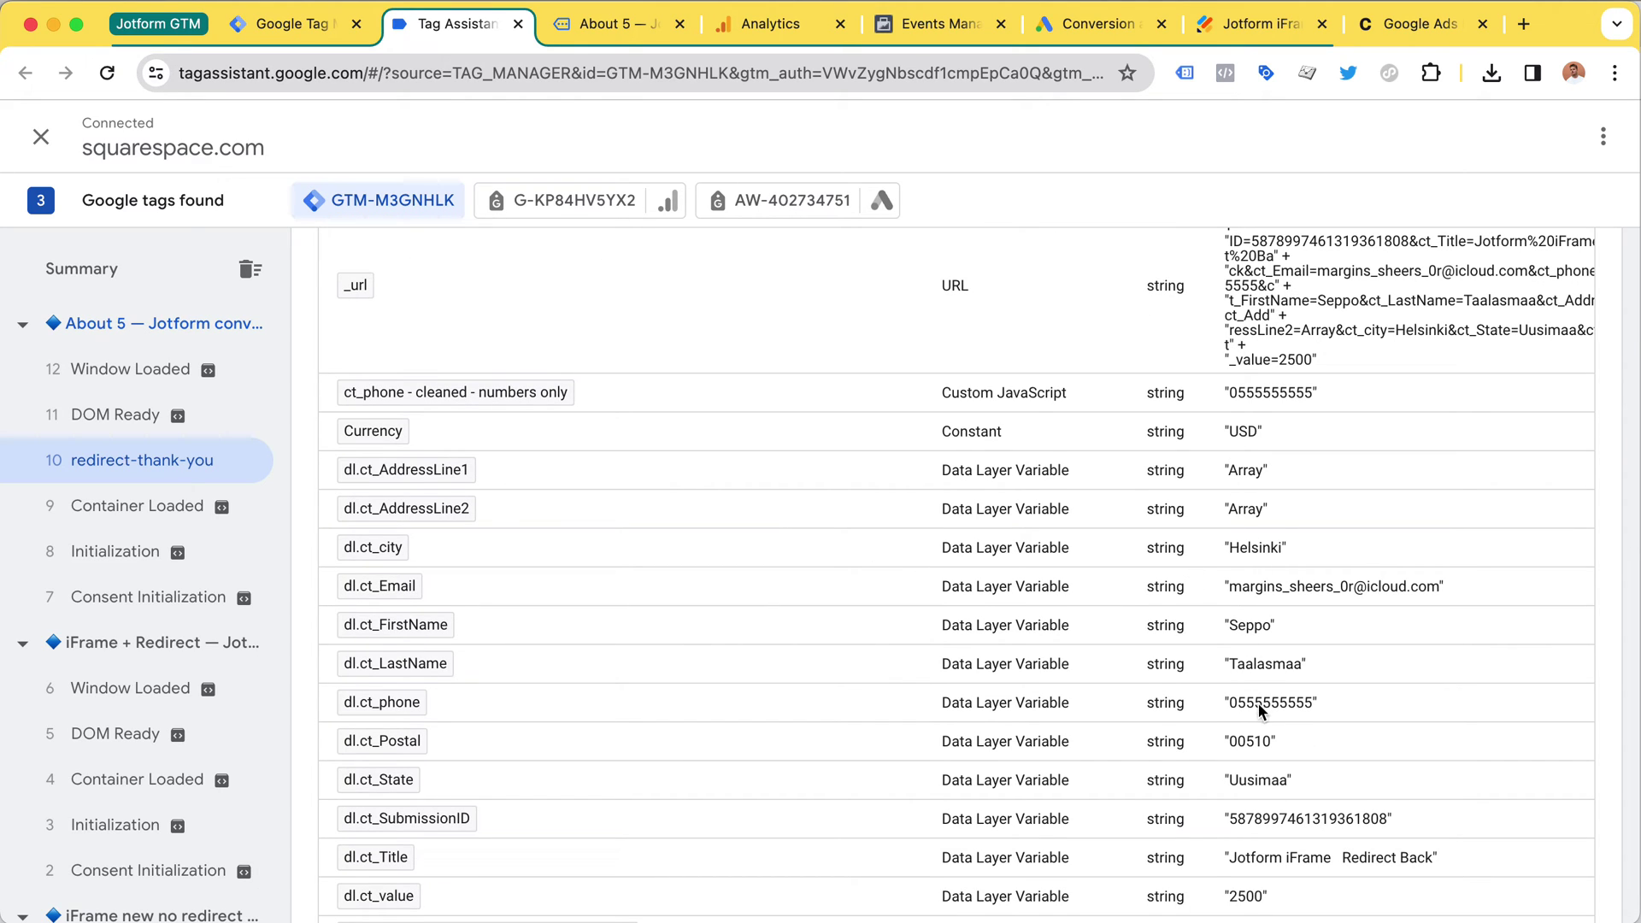
{"action": "left_click_drag", "start_coordinate": [1223, 625], "coordinate": [1282, 622]}
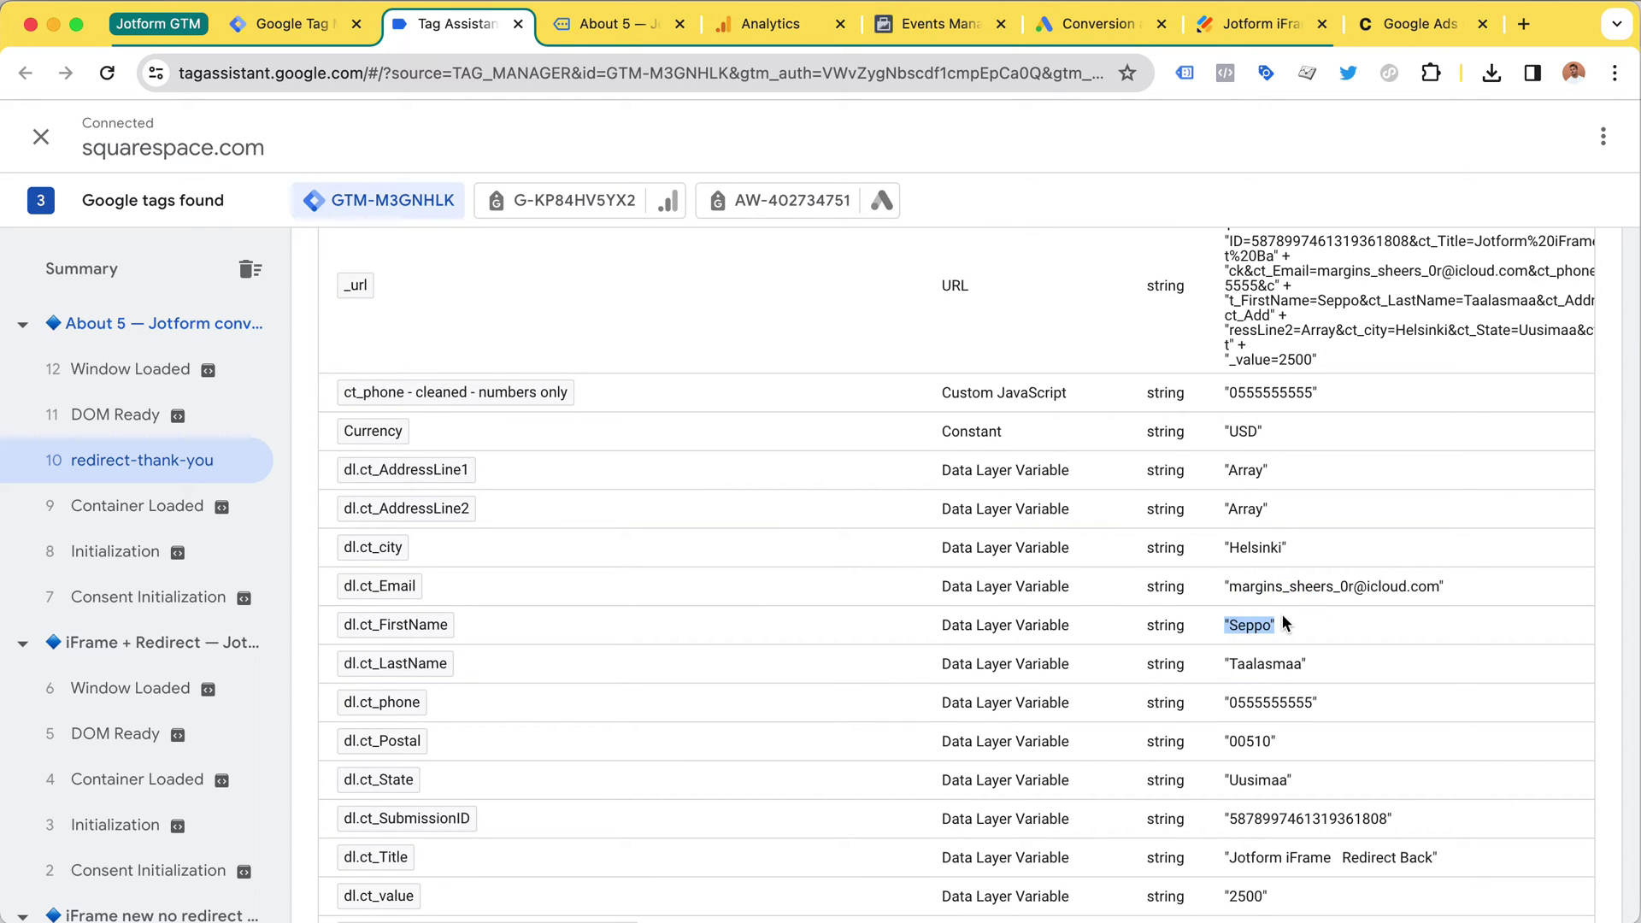
{"action": "left_click", "coordinate": [1246, 661]}
{"action": "scroll", "coordinate": [1246, 662], "scroll_direction": "down", "scroll_amount": 1}
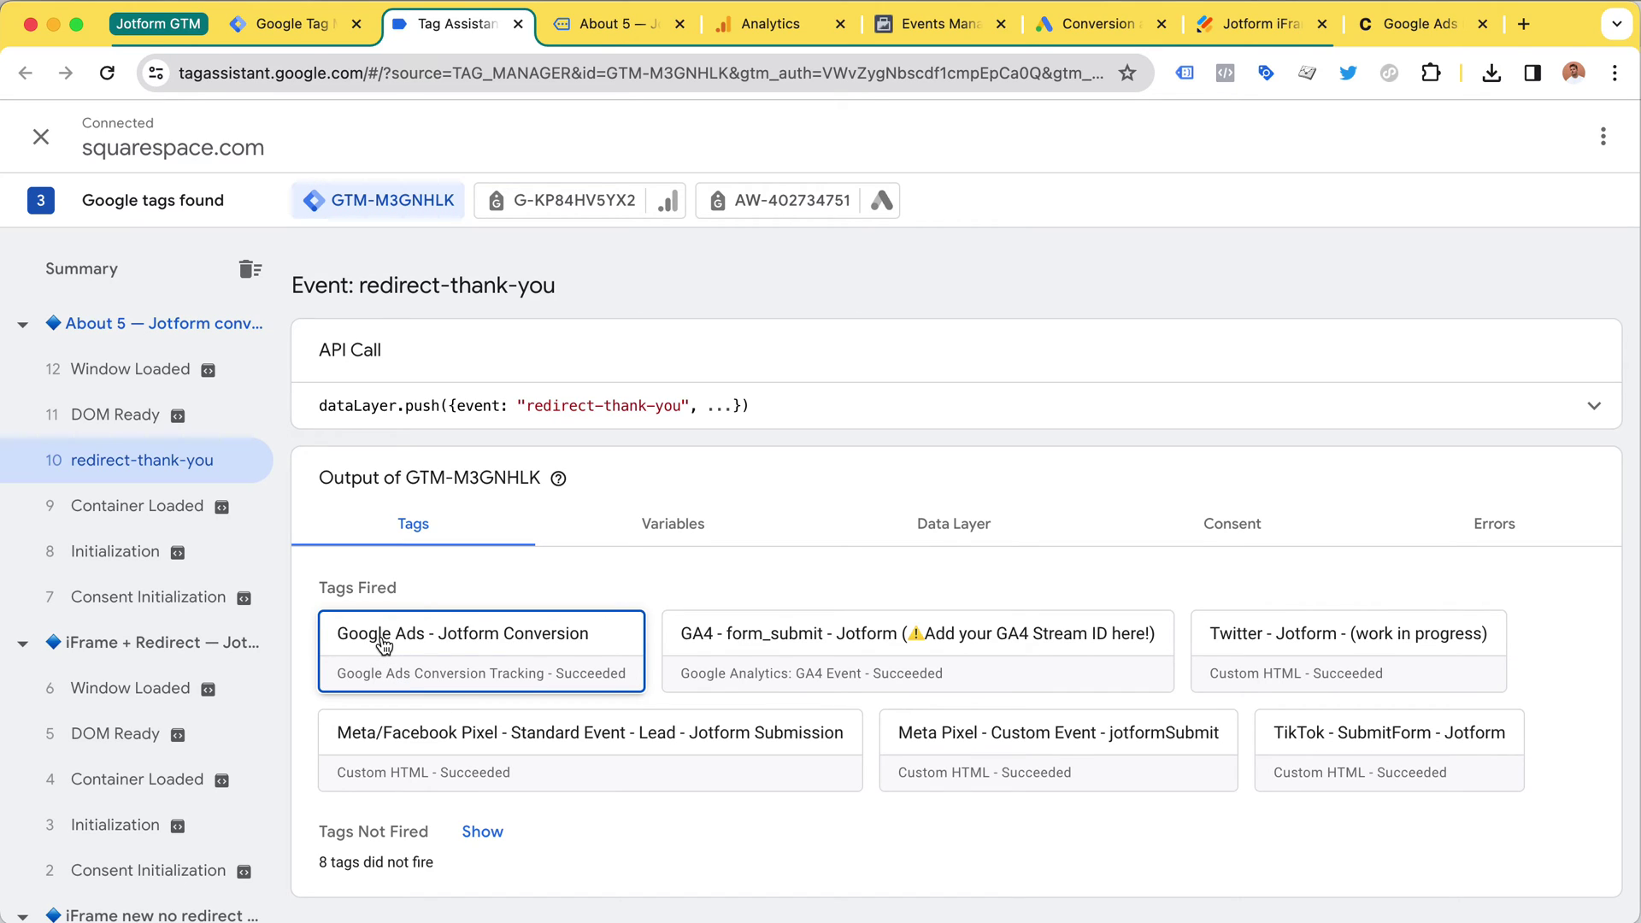
Open the fired Google Ads - Jotform Conversion tag, expand its properties and examine the phone and address data in the enhanced conversion value.
{"action": "left_click", "coordinate": [383, 646]}
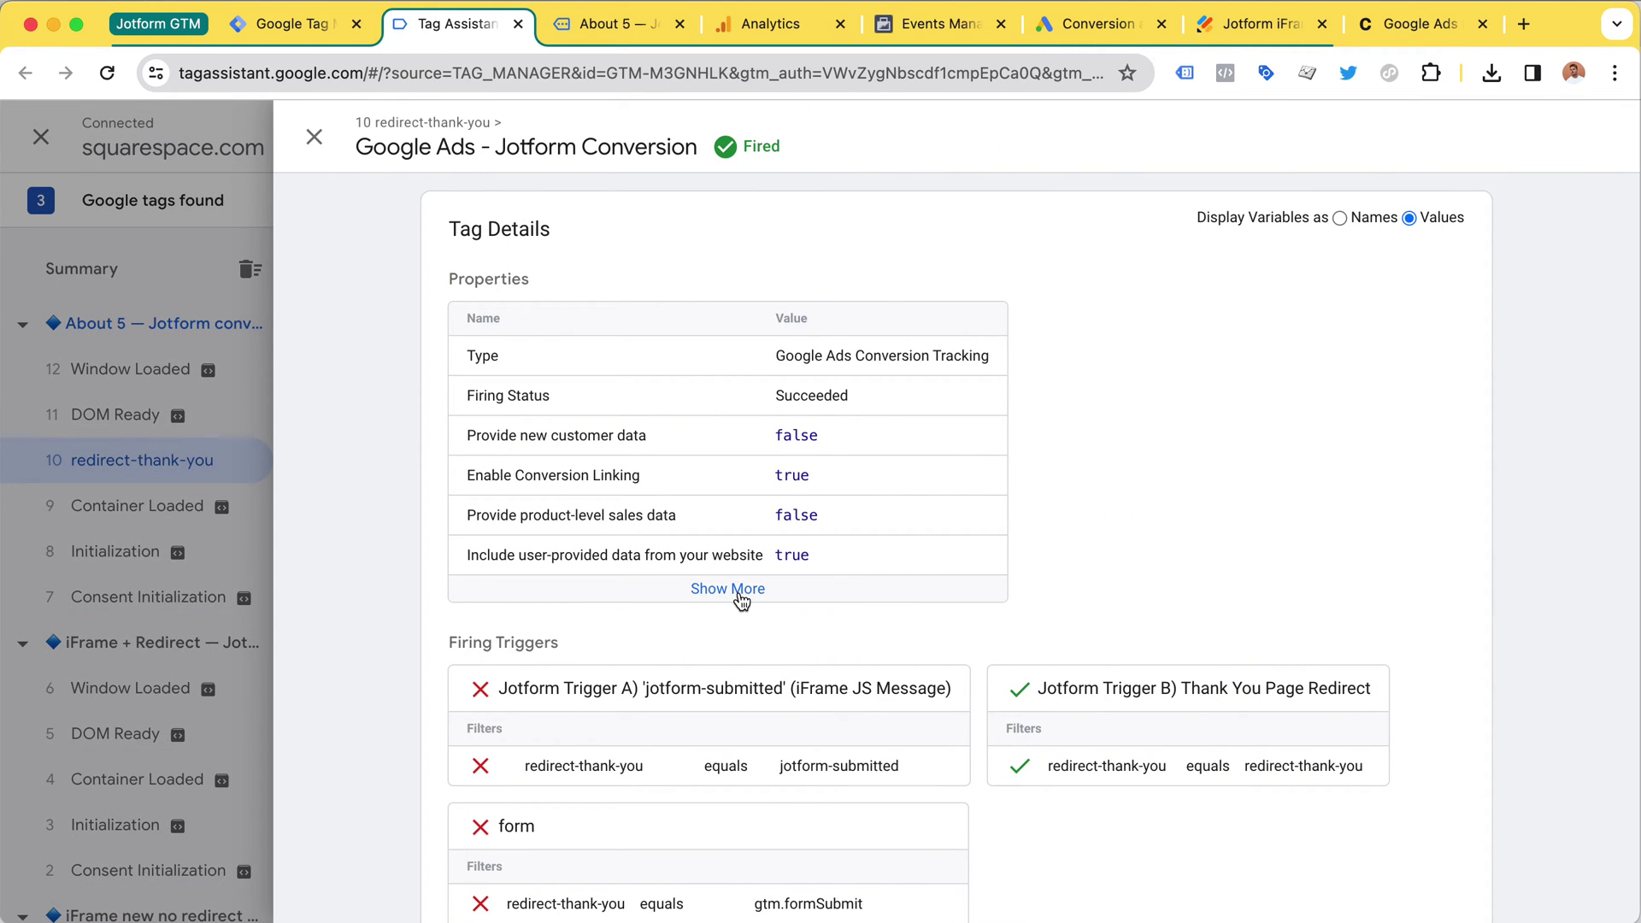
{"action": "left_click", "coordinate": [741, 590]}
{"action": "scroll", "coordinate": [818, 468], "scroll_direction": "down", "scroll_amount": 1}
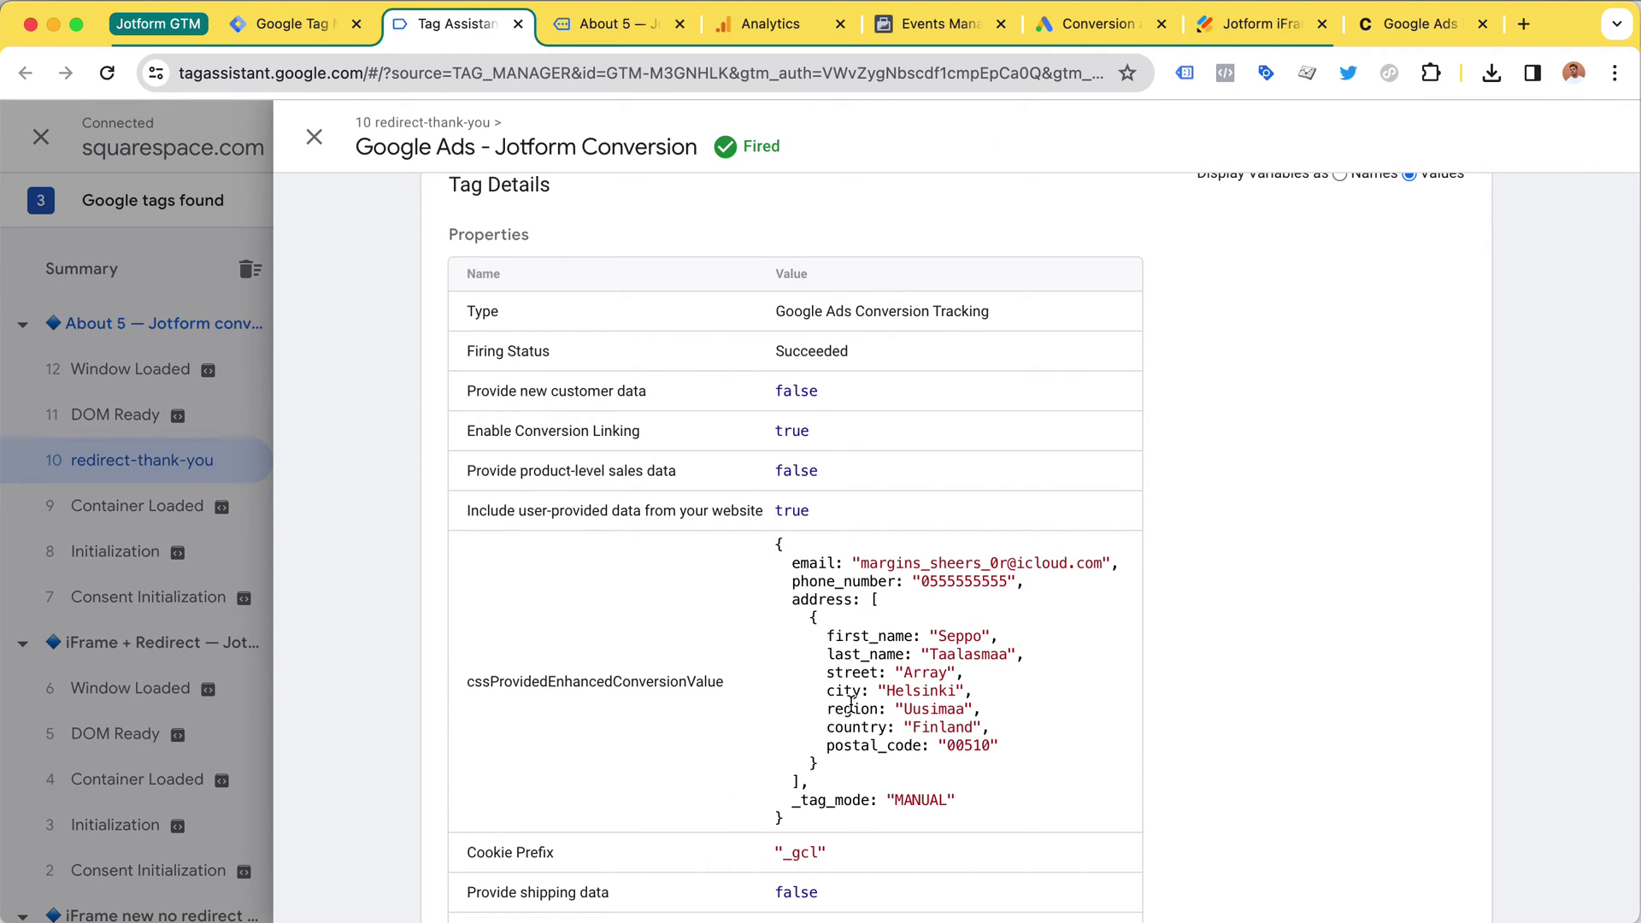
{"action": "left_click_drag", "start_coordinate": [551, 688], "coordinate": [761, 681]}
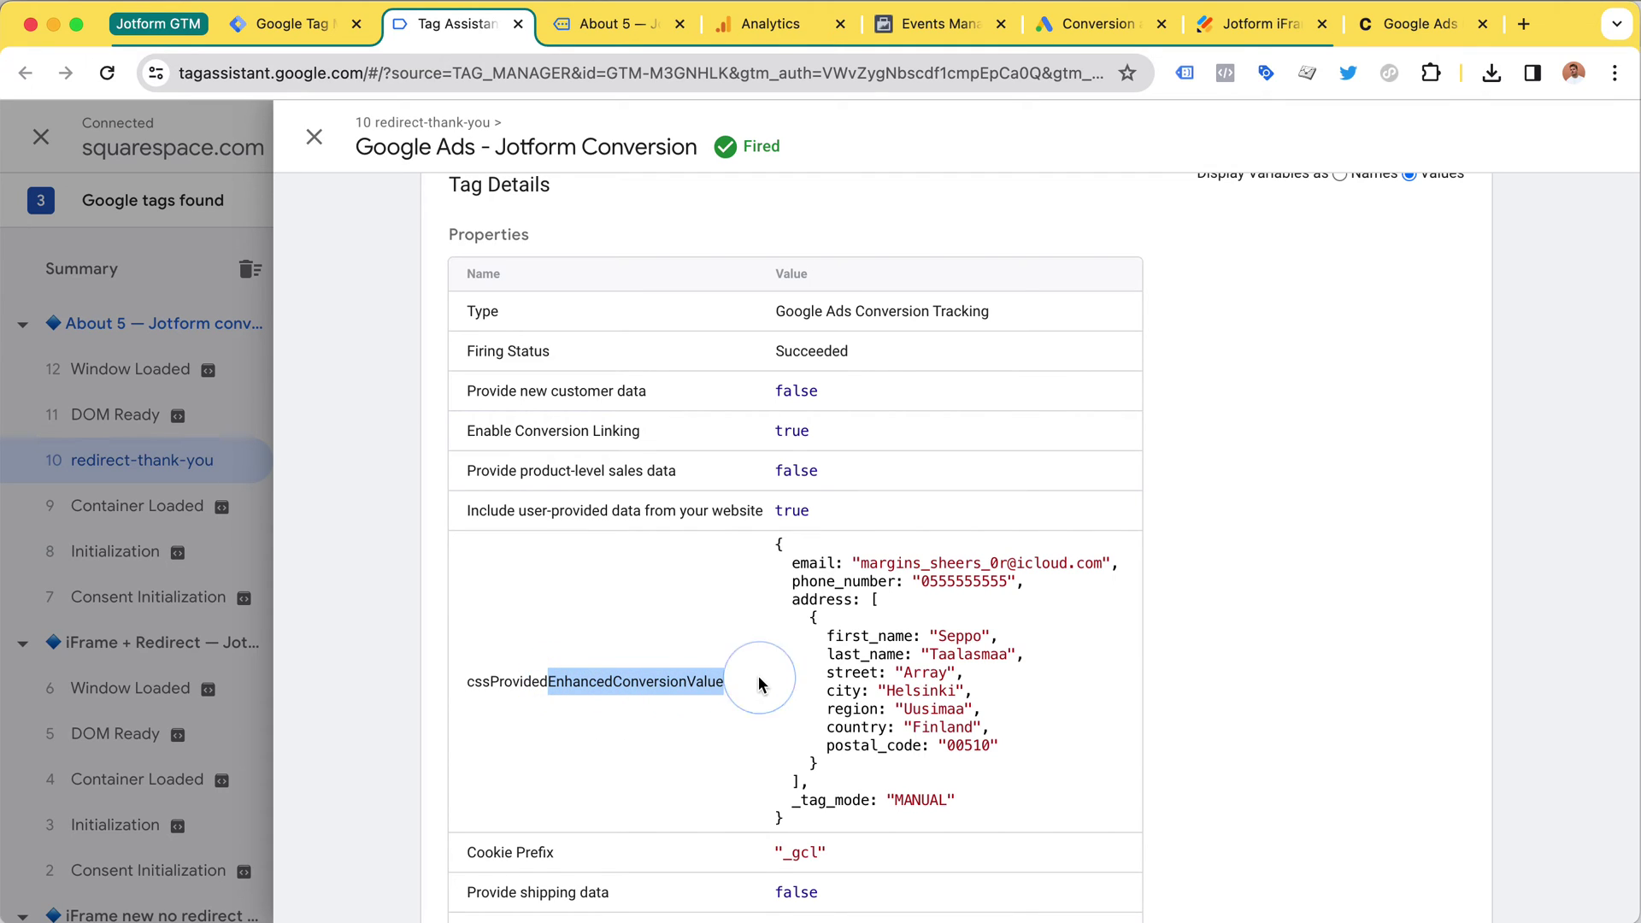
{"action": "left_click_drag", "start_coordinate": [863, 565], "coordinate": [984, 582]}
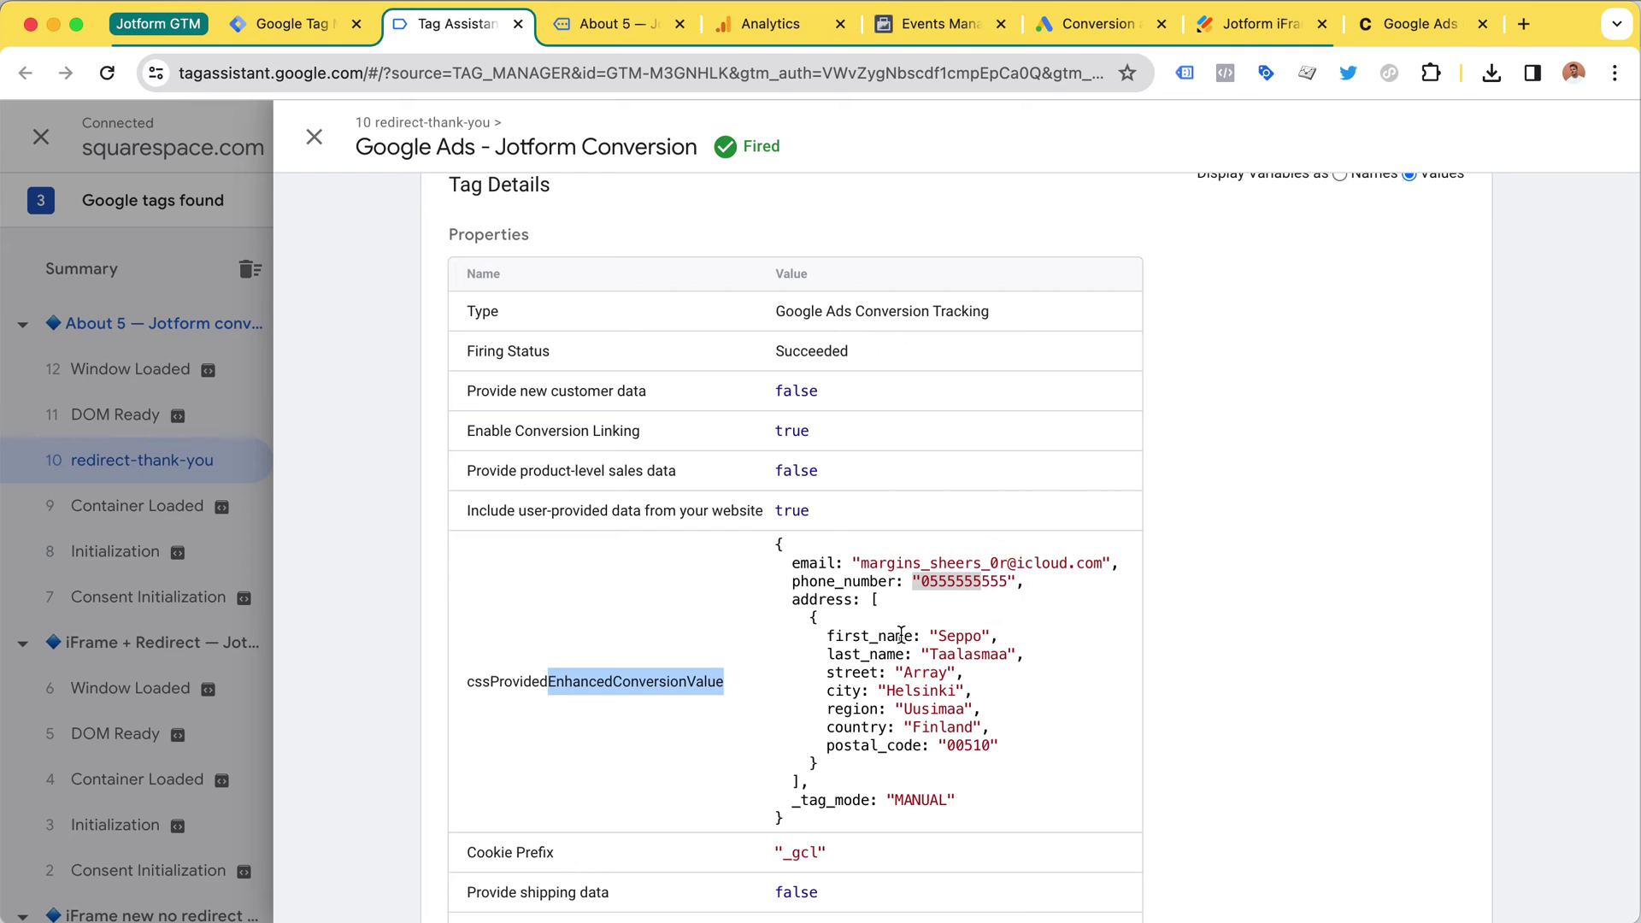
{"action": "left_click_drag", "start_coordinate": [851, 637], "coordinate": [988, 740]}
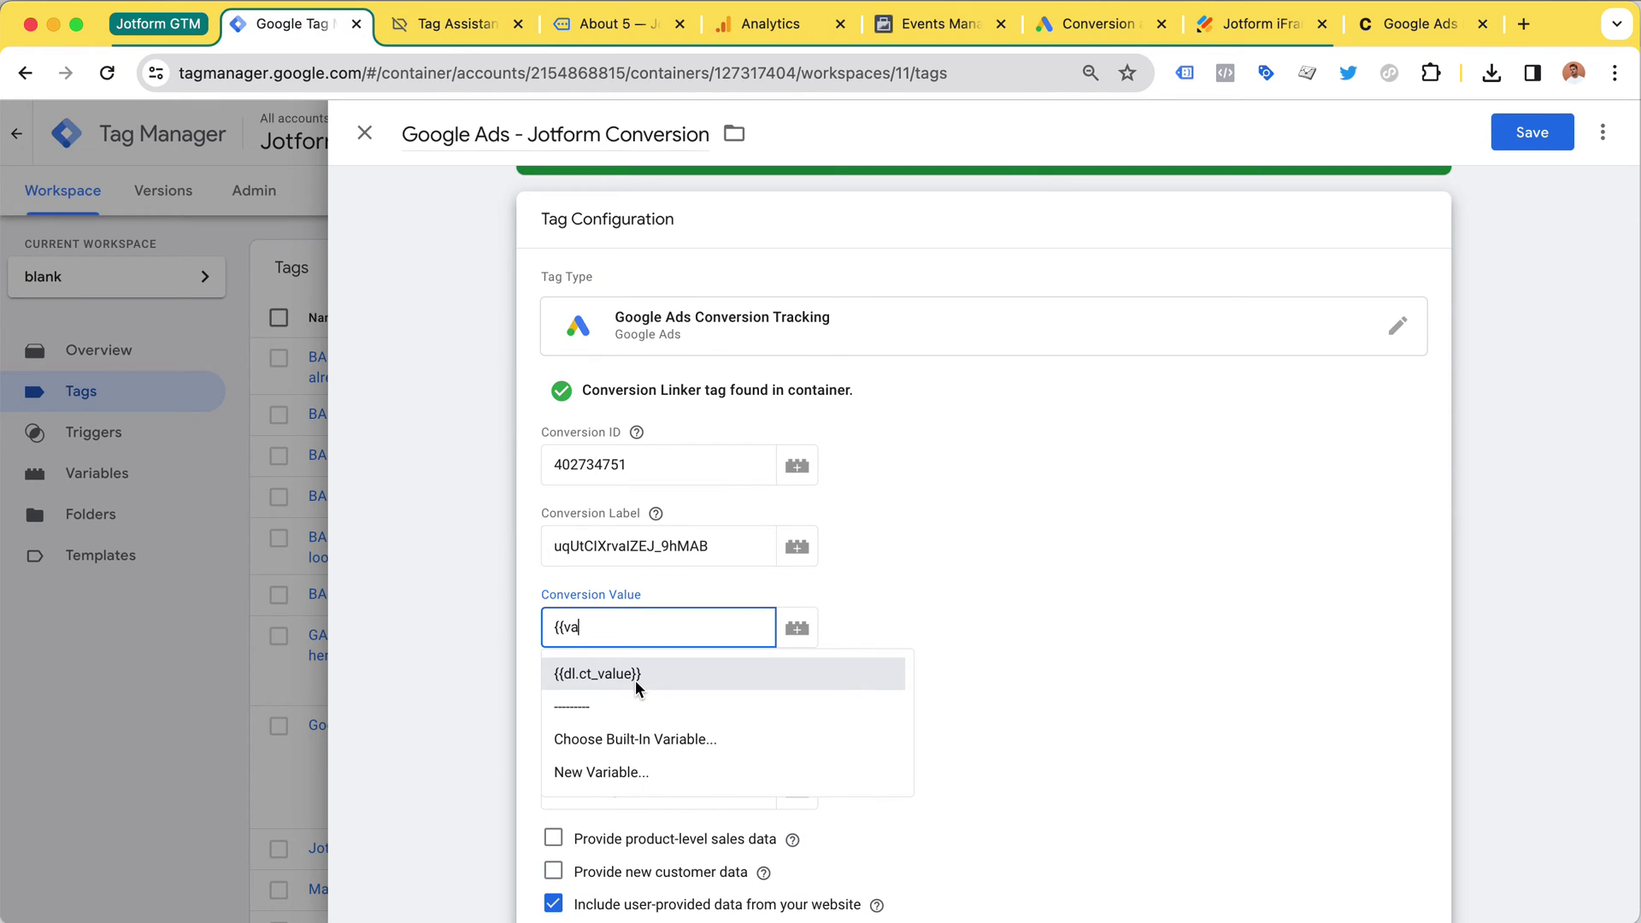
Set the Google Ads - Jotform Conversion tag's Conversion Value to the {{dl.ct_value}} variable.
{"action": "left_click", "coordinate": [583, 675]}
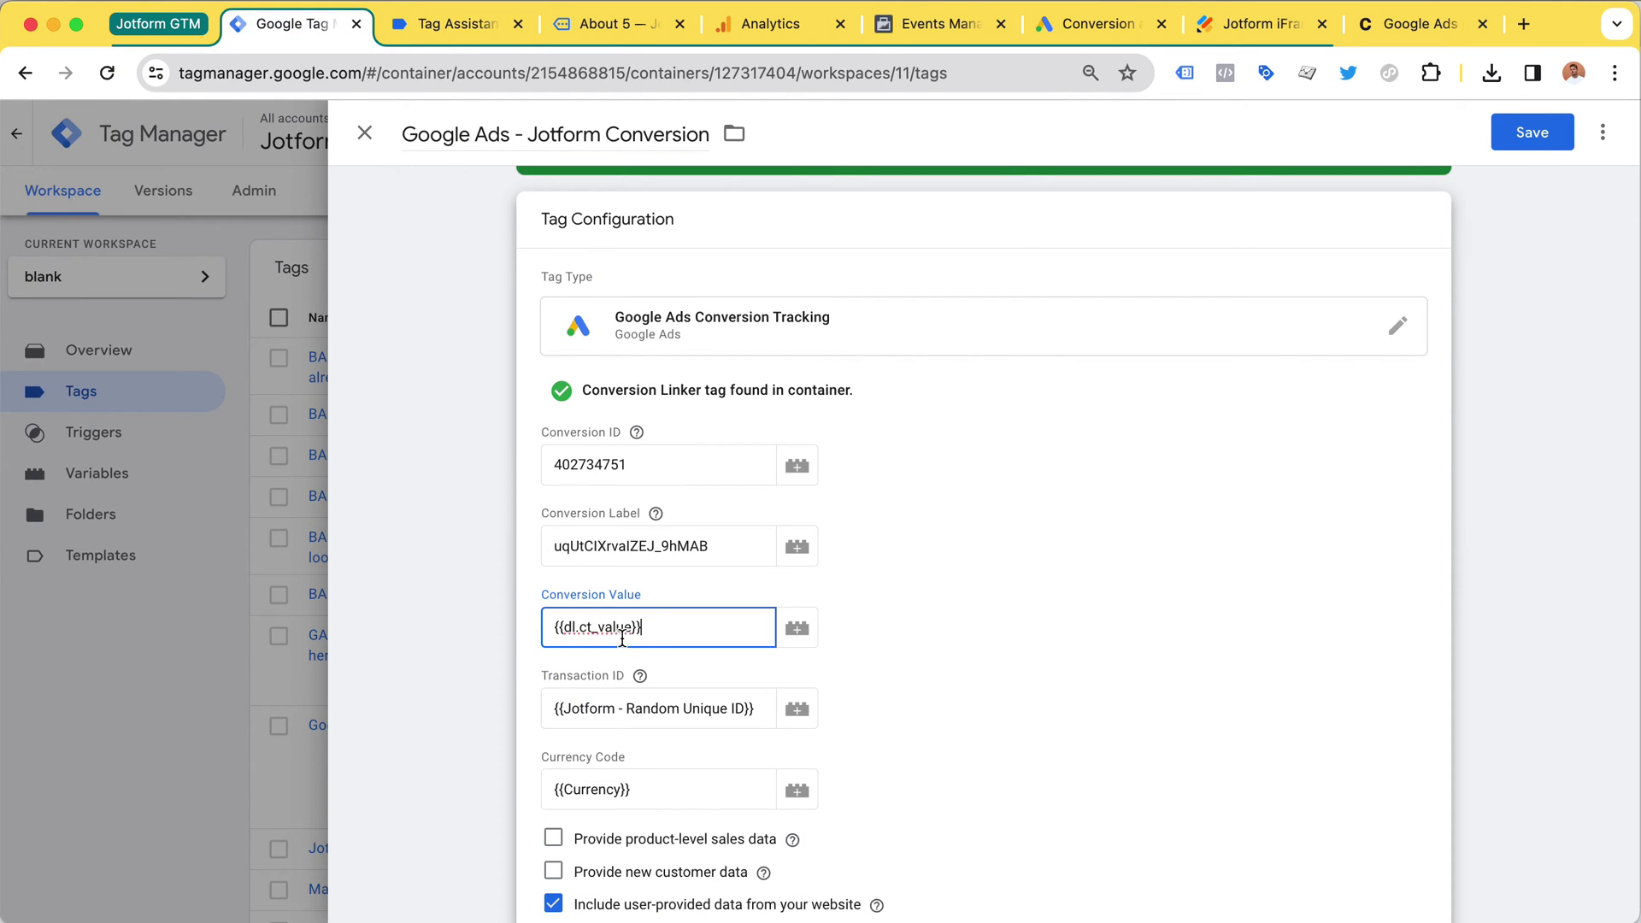
{"action": "left_click_drag", "start_coordinate": [669, 626], "coordinate": [548, 627]}
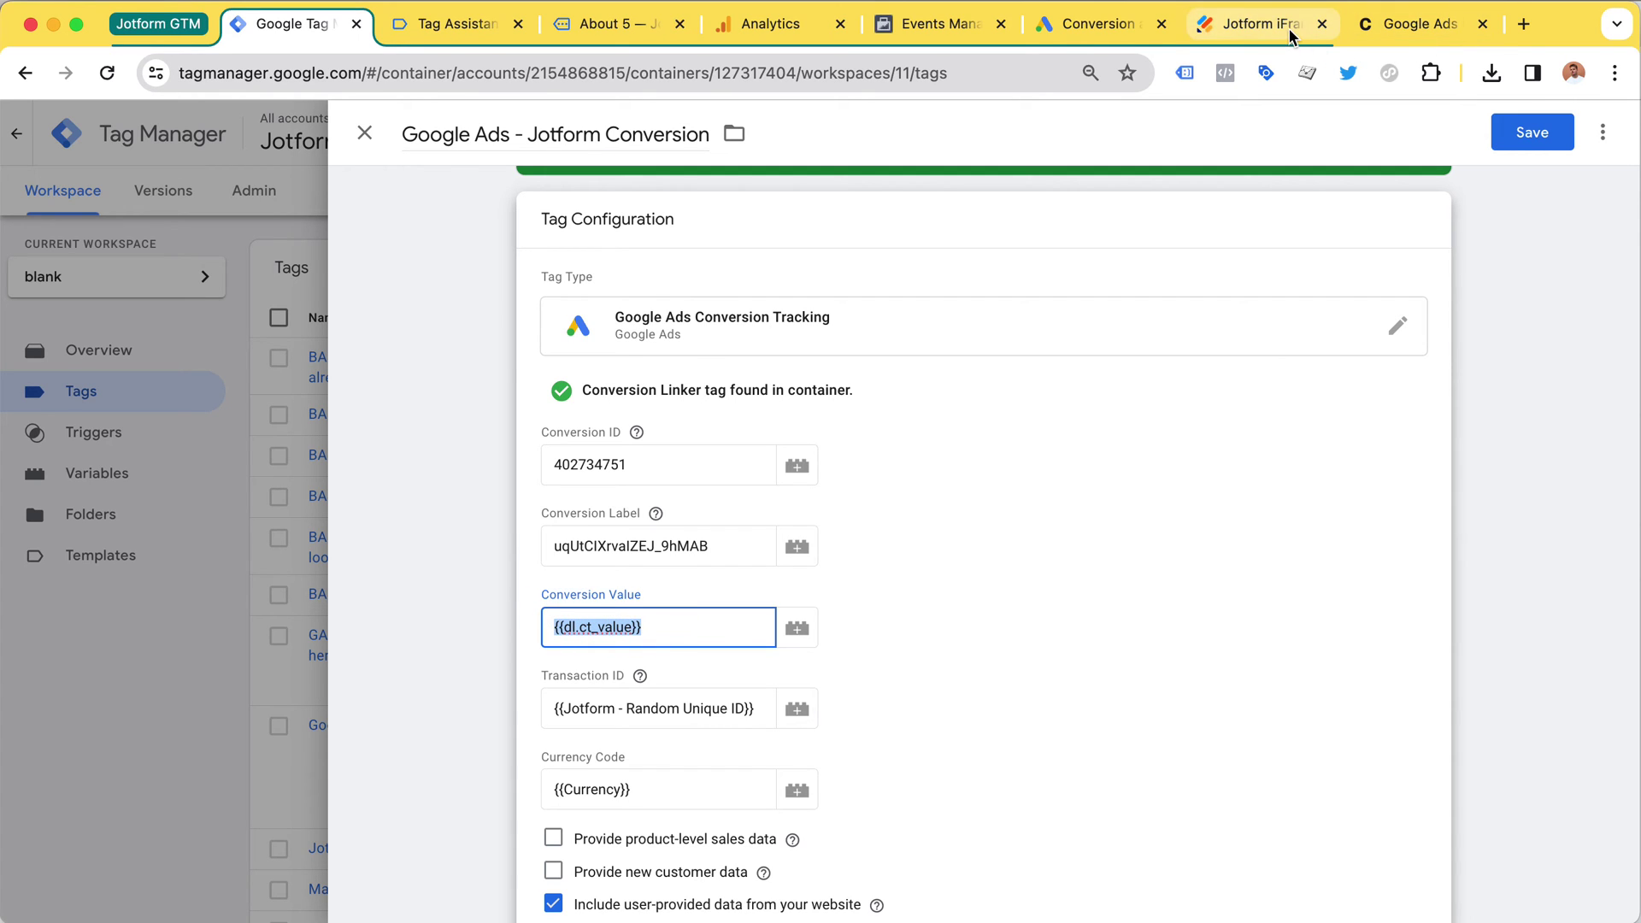
Switch to Jotform, highlight ct_value={price} at the end of the redirect URL and locate the Price field in the form builder.
{"action": "left_click", "coordinate": [1257, 24]}
{"action": "left_click", "coordinate": [1228, 493]}
{"action": "key", "text": "End"}
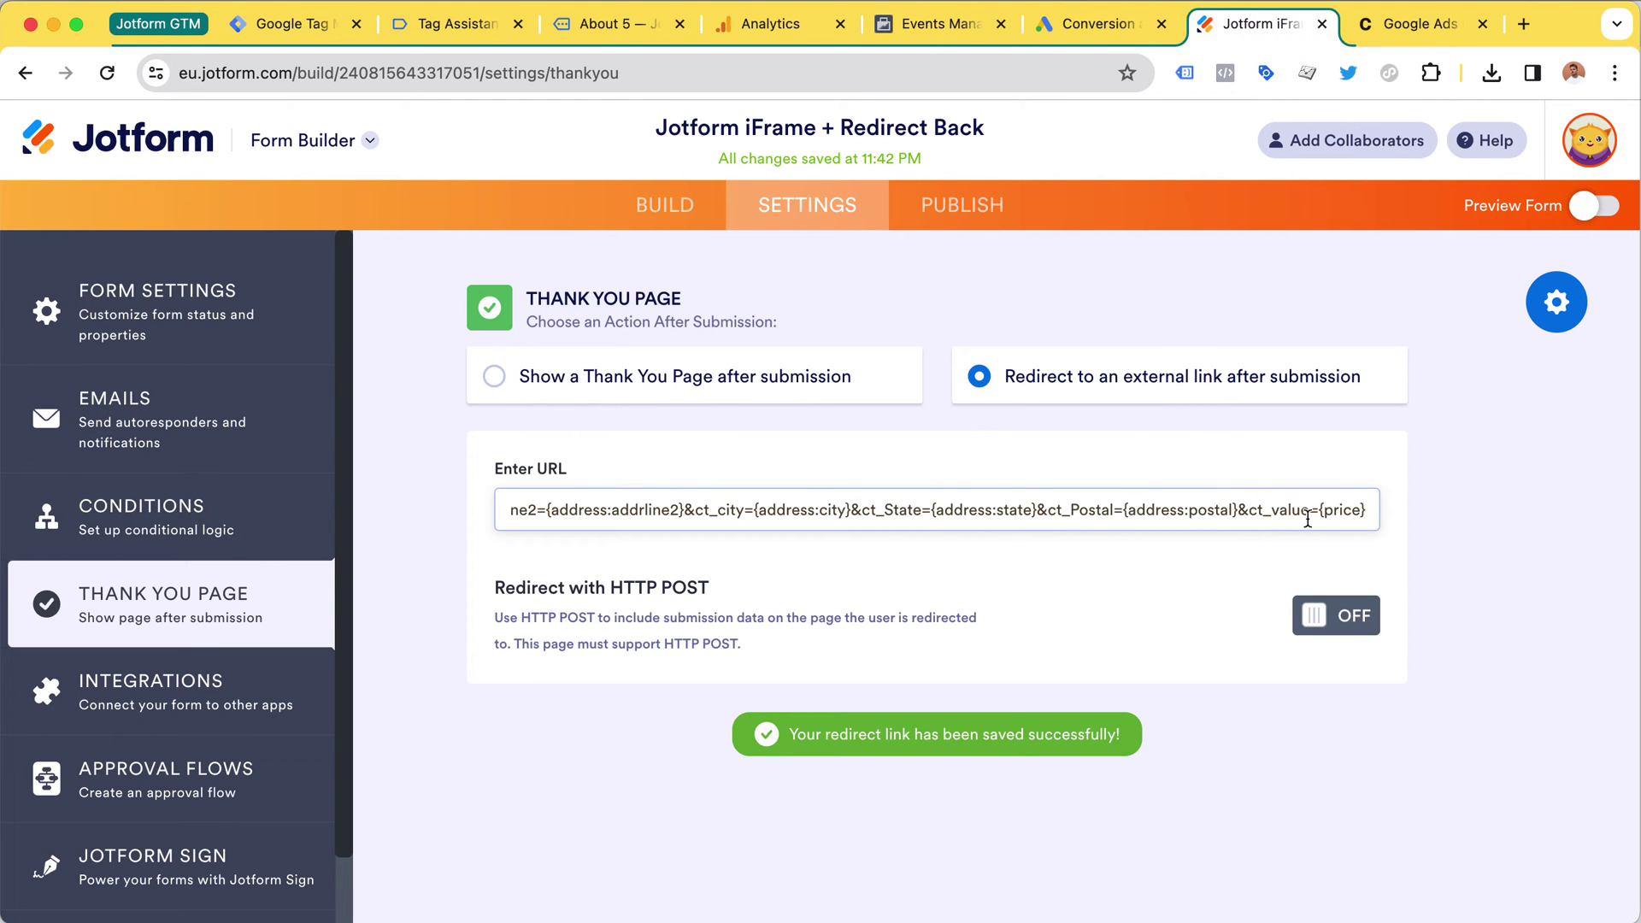
{"action": "left_click_drag", "start_coordinate": [1251, 507], "coordinate": [1370, 506]}
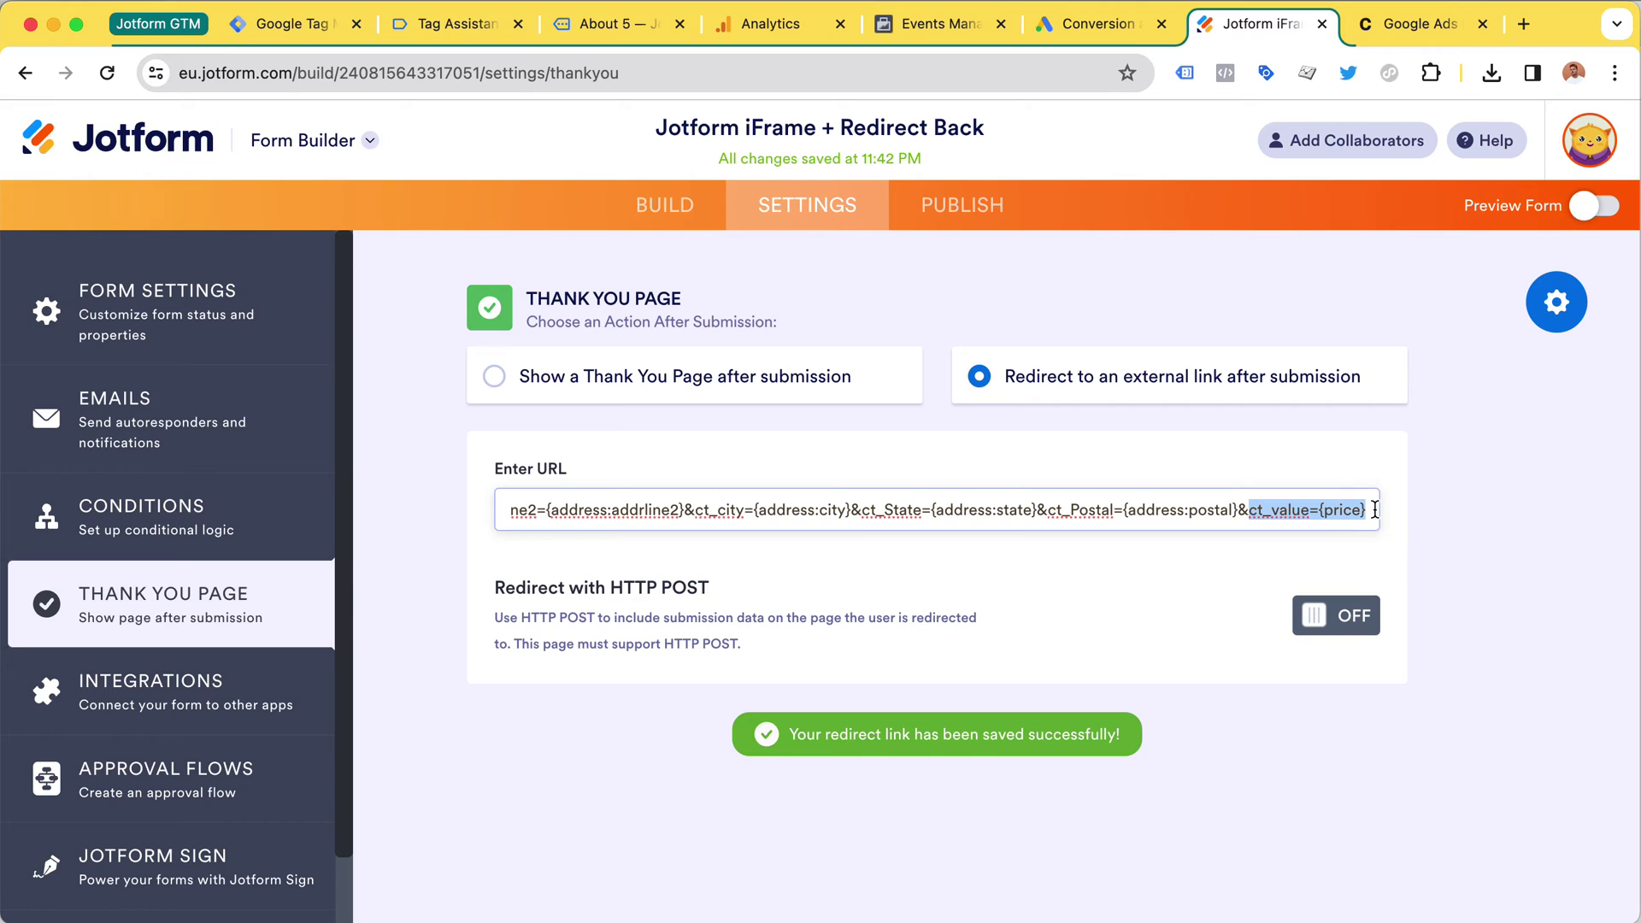
{"action": "left_click", "coordinate": [676, 214]}
{"action": "scroll", "coordinate": [641, 680], "scroll_direction": "down", "scroll_amount": 10}
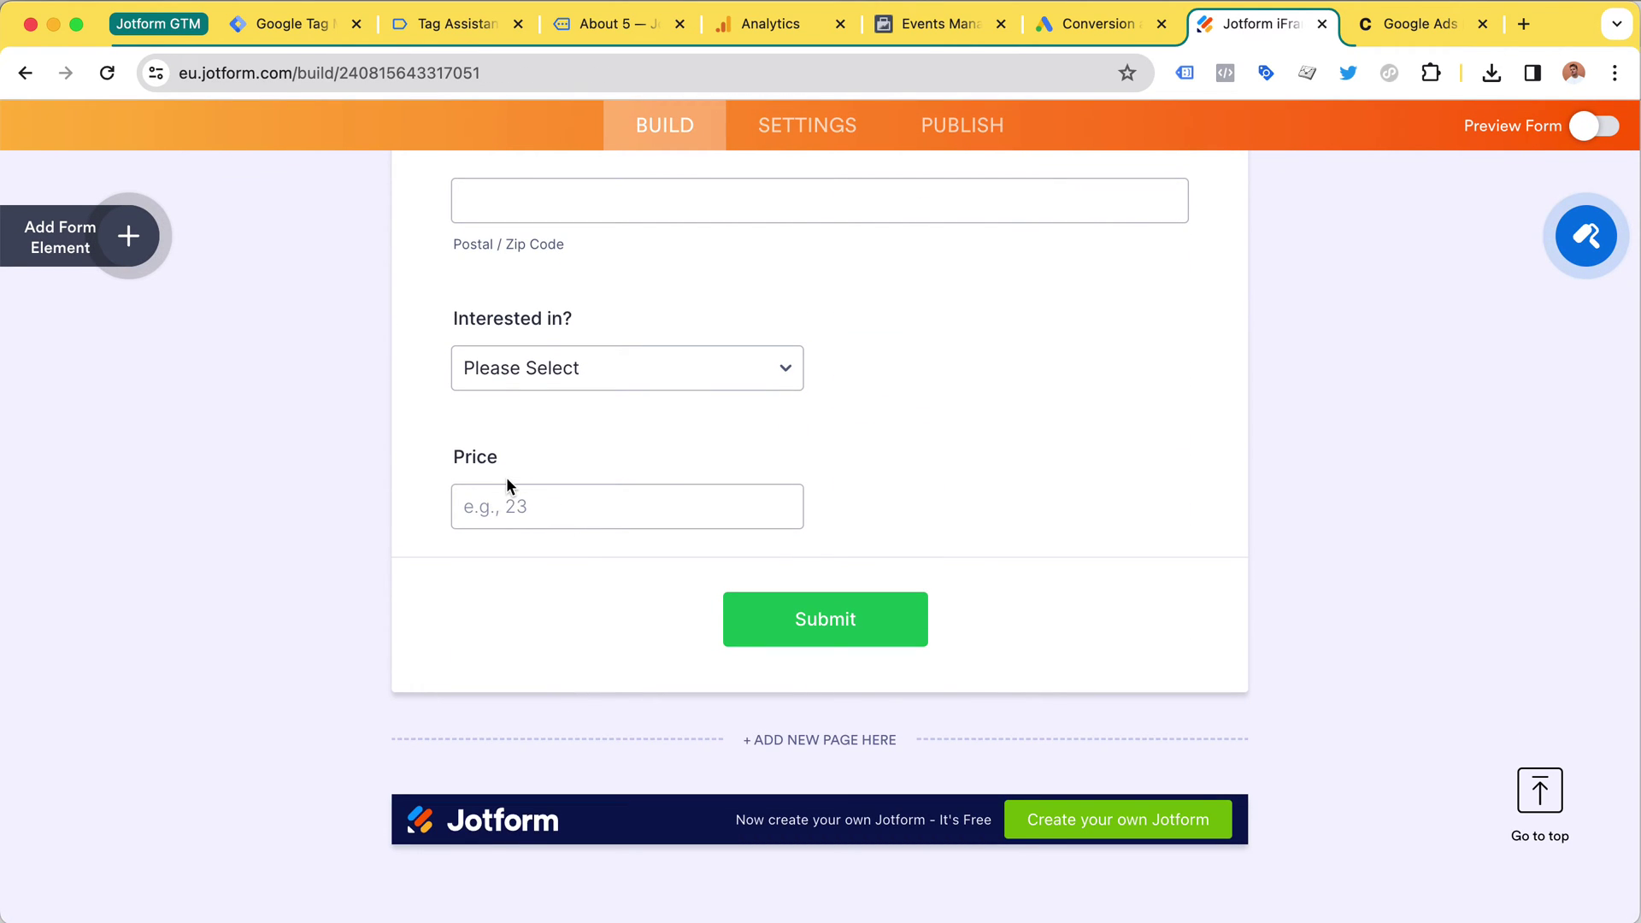
Highlight the ct_value amount in the thank-you page's URL, and compare it with the Conversion Value variable in Tag Manager.
{"action": "left_click", "coordinate": [603, 26]}
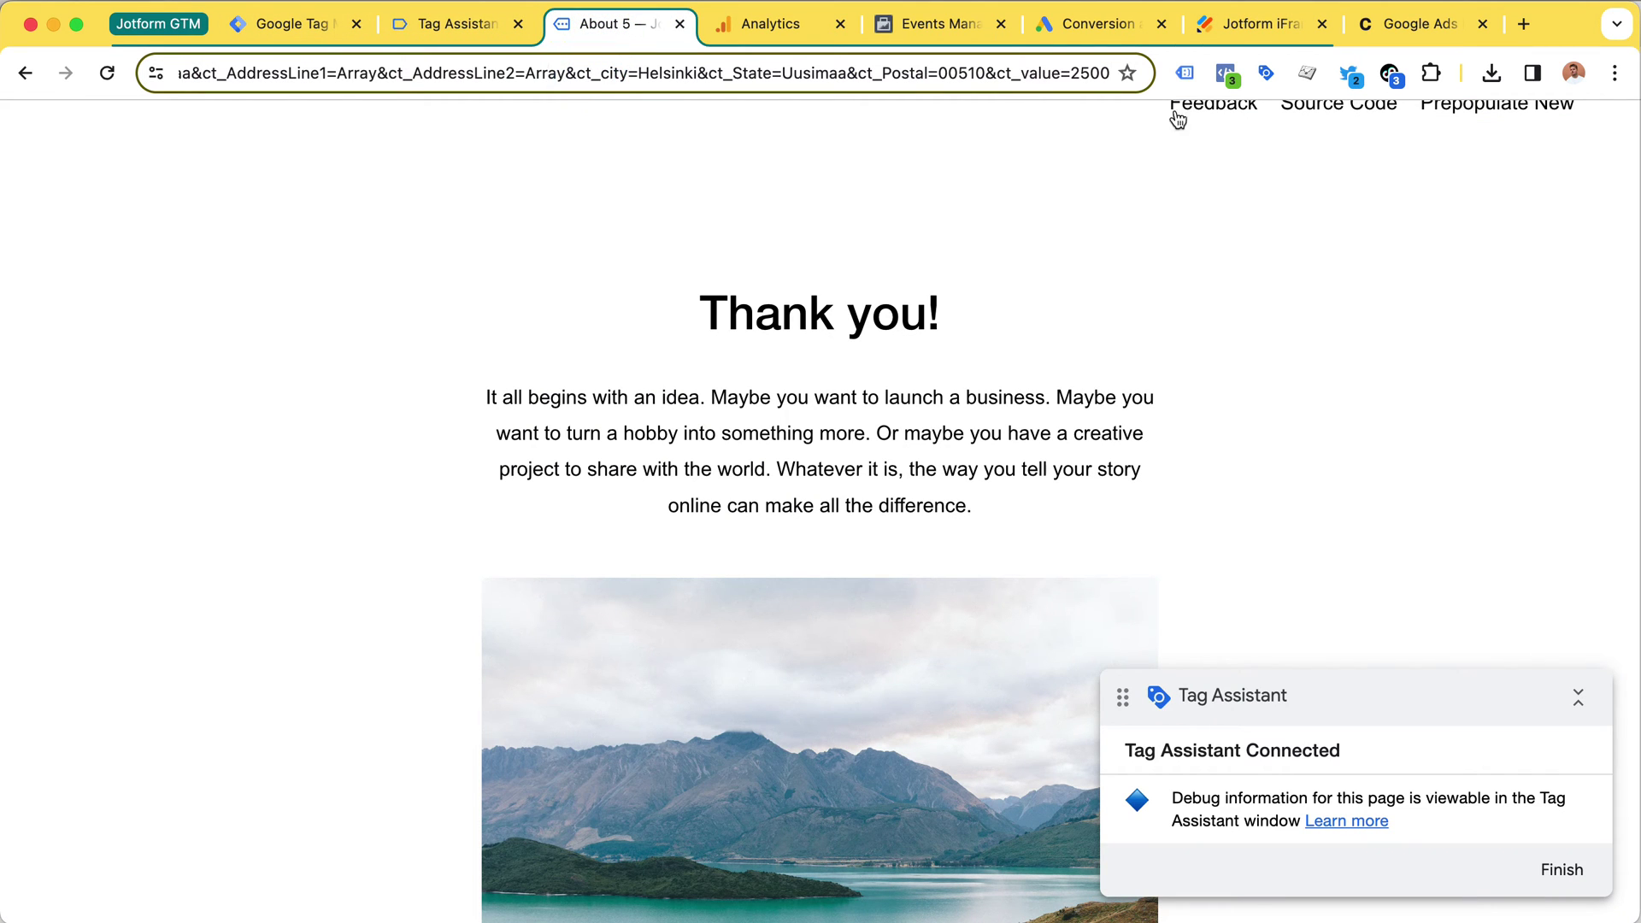
{"action": "double_click", "coordinate": [1086, 73]}
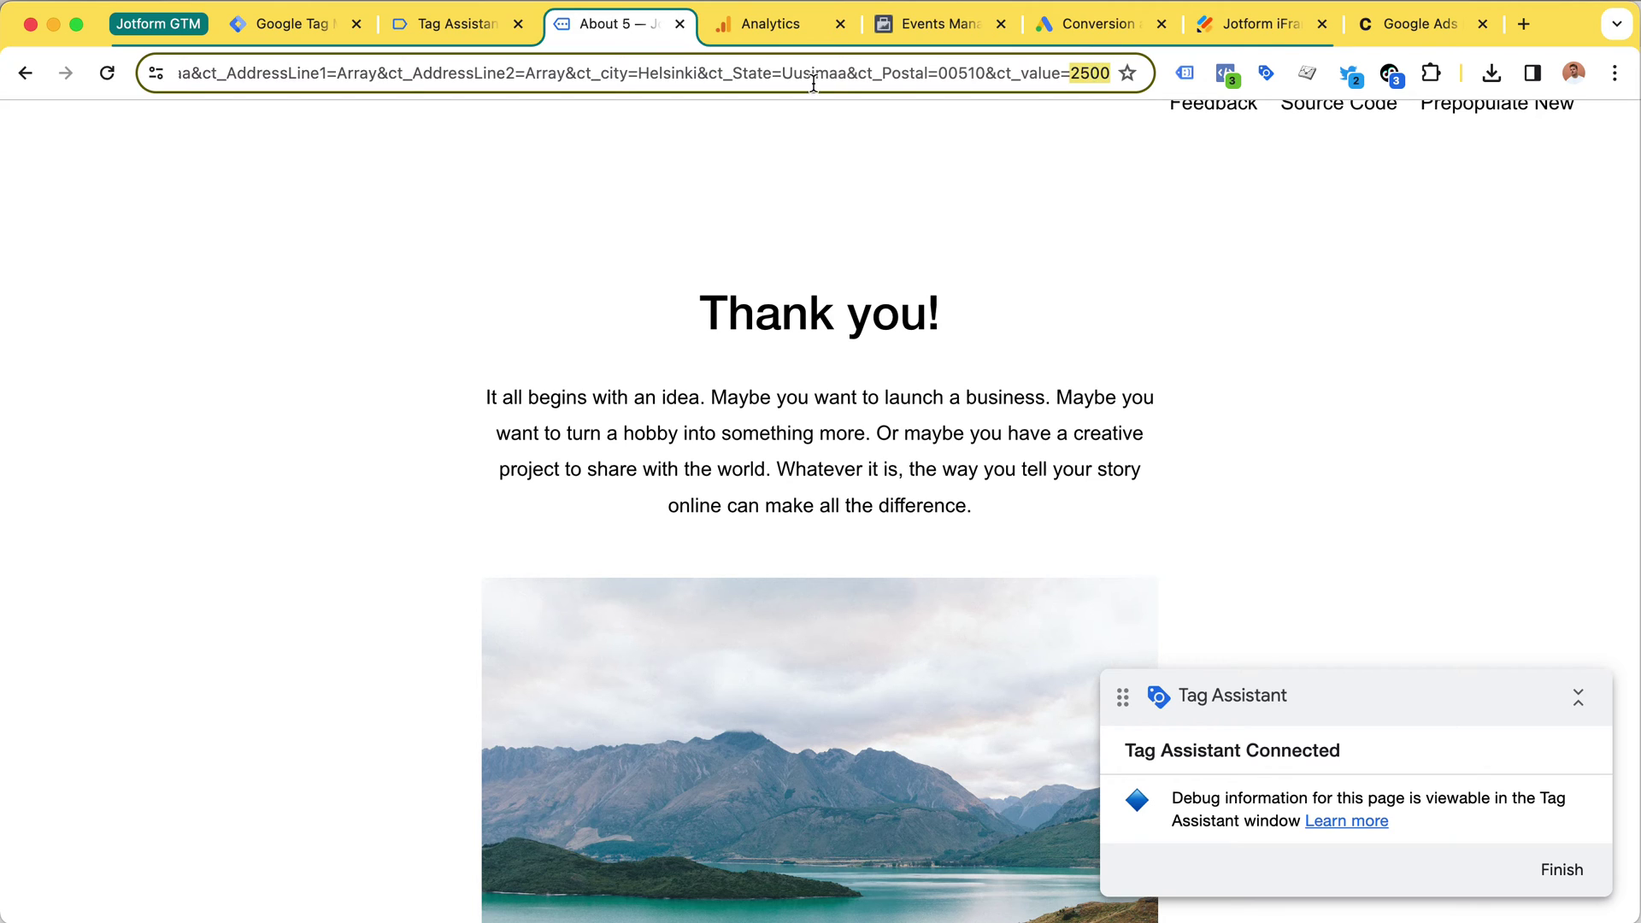
{"action": "left_click", "coordinate": [299, 24]}
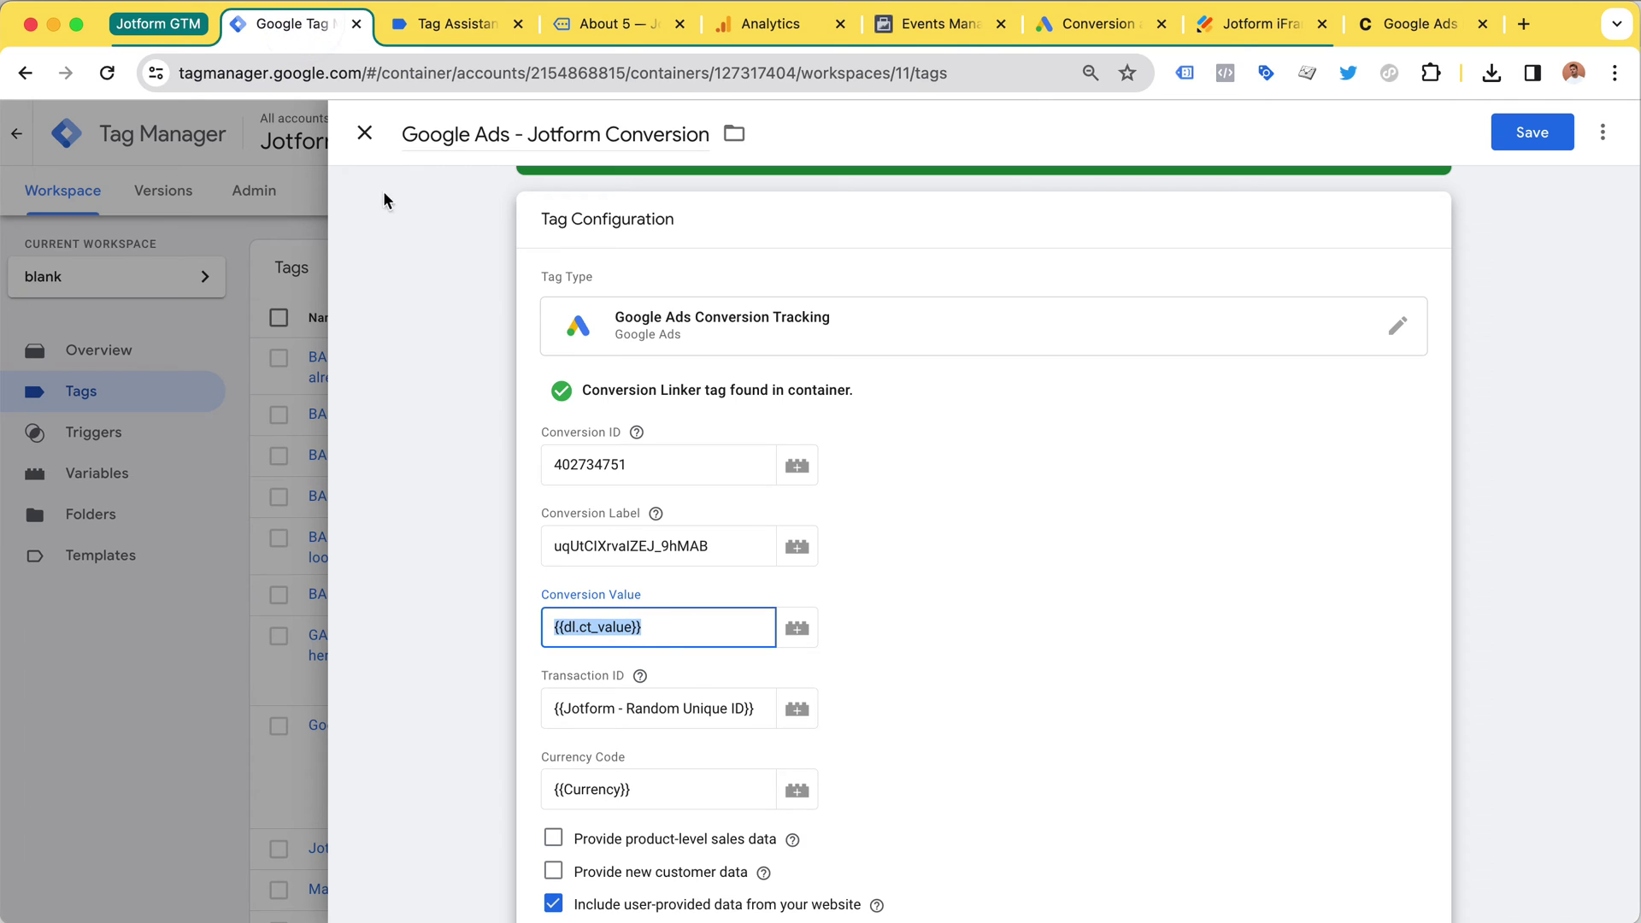
{"action": "left_click", "coordinate": [606, 633]}
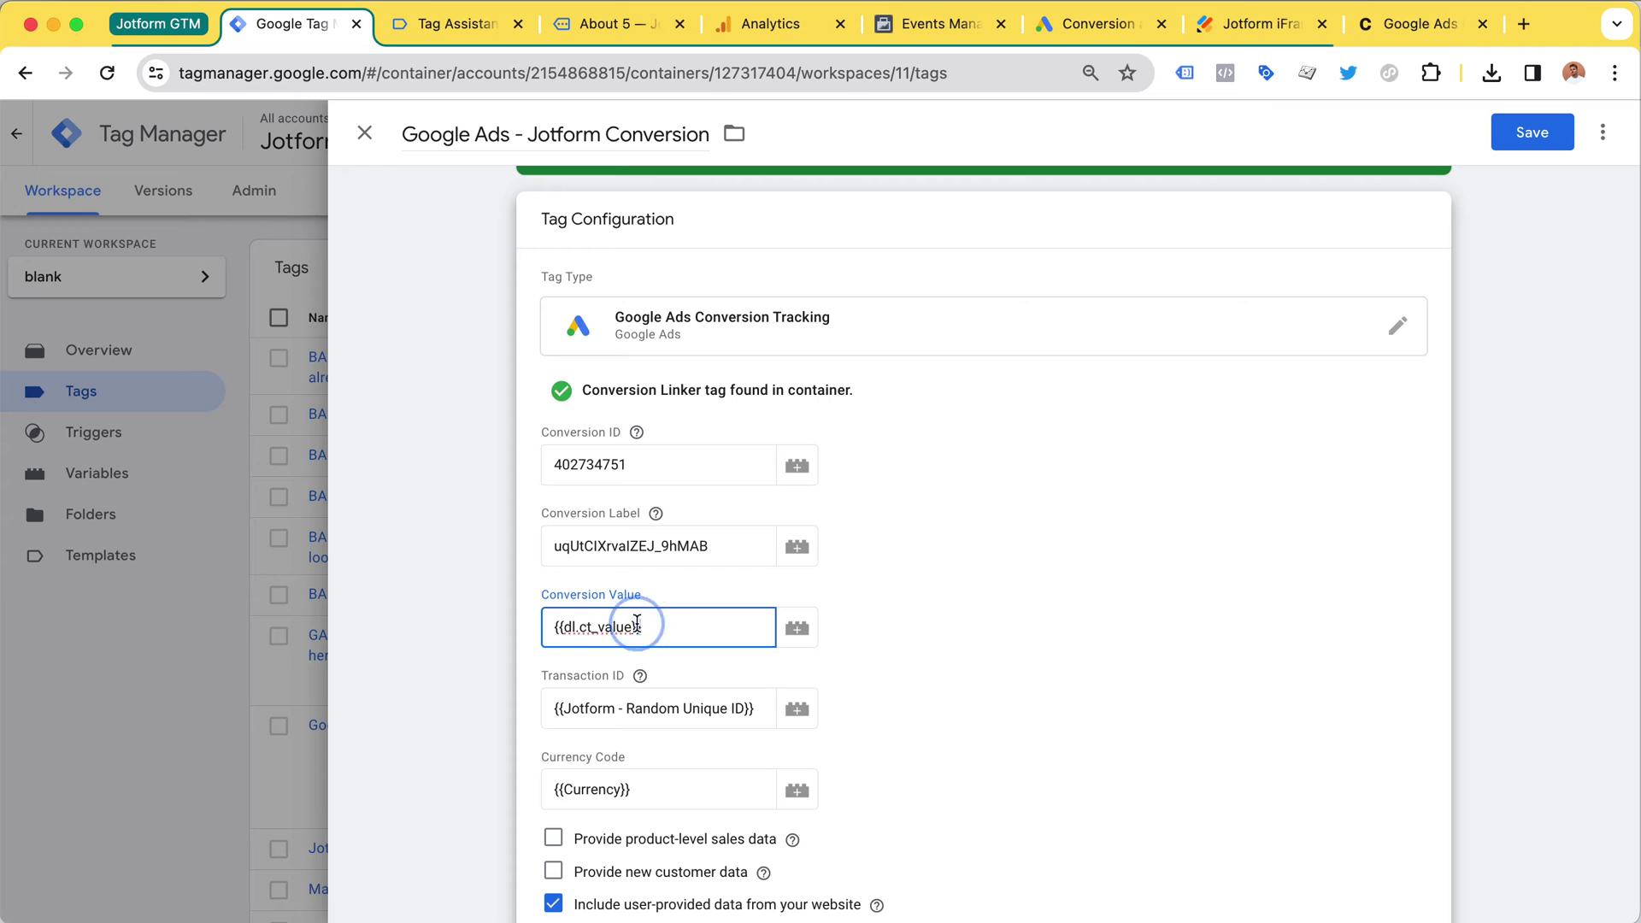
{"action": "left_click_drag", "start_coordinate": [643, 628], "coordinate": [569, 625]}
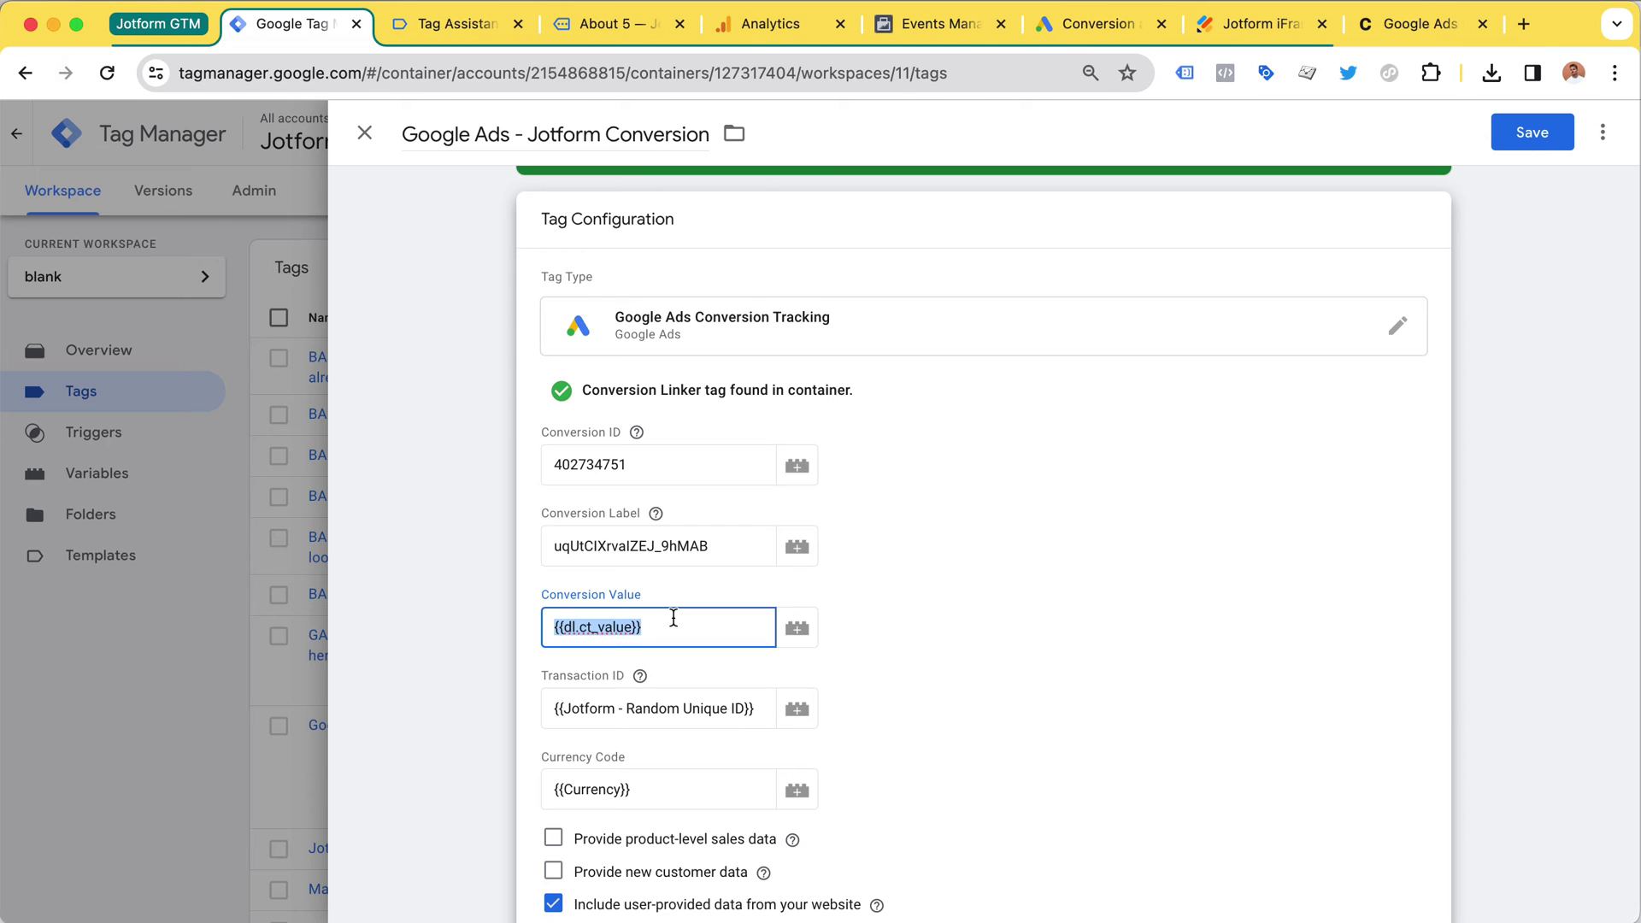
Switch to the Jotform Conversion Tracker guide in Notion and read the "Before you start..." section on ad blockers and Tag Assistant Companion.
{"action": "key", "text": "super+Tab"}
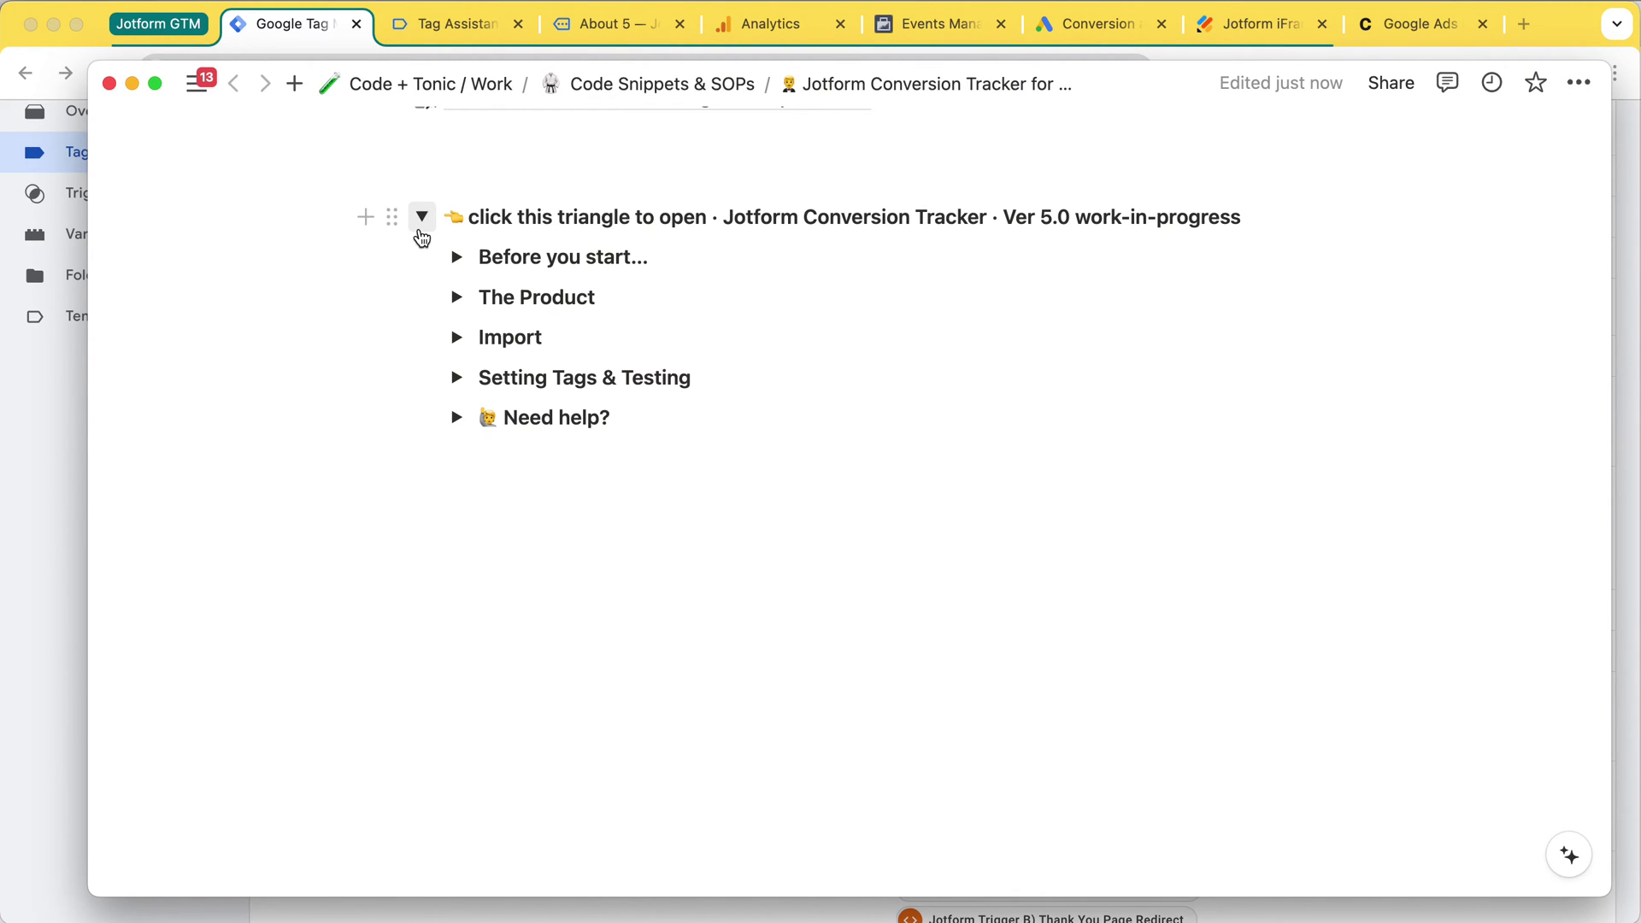
{"action": "left_click", "coordinate": [456, 256]}
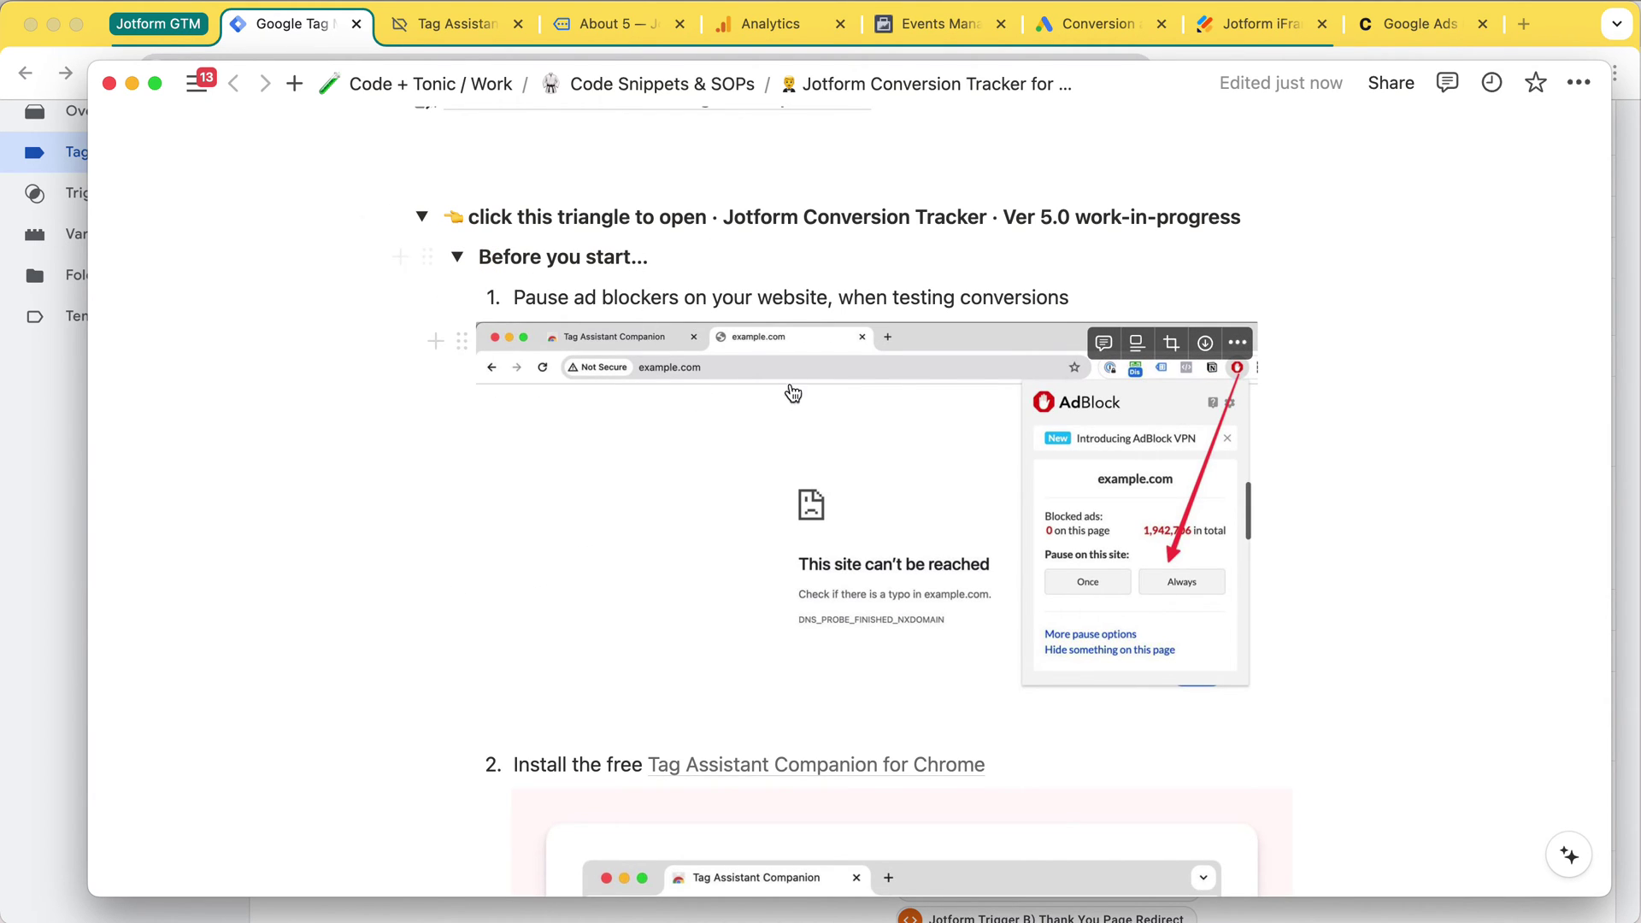
{"action": "scroll", "coordinate": [722, 821], "scroll_direction": "down", "scroll_amount": 2}
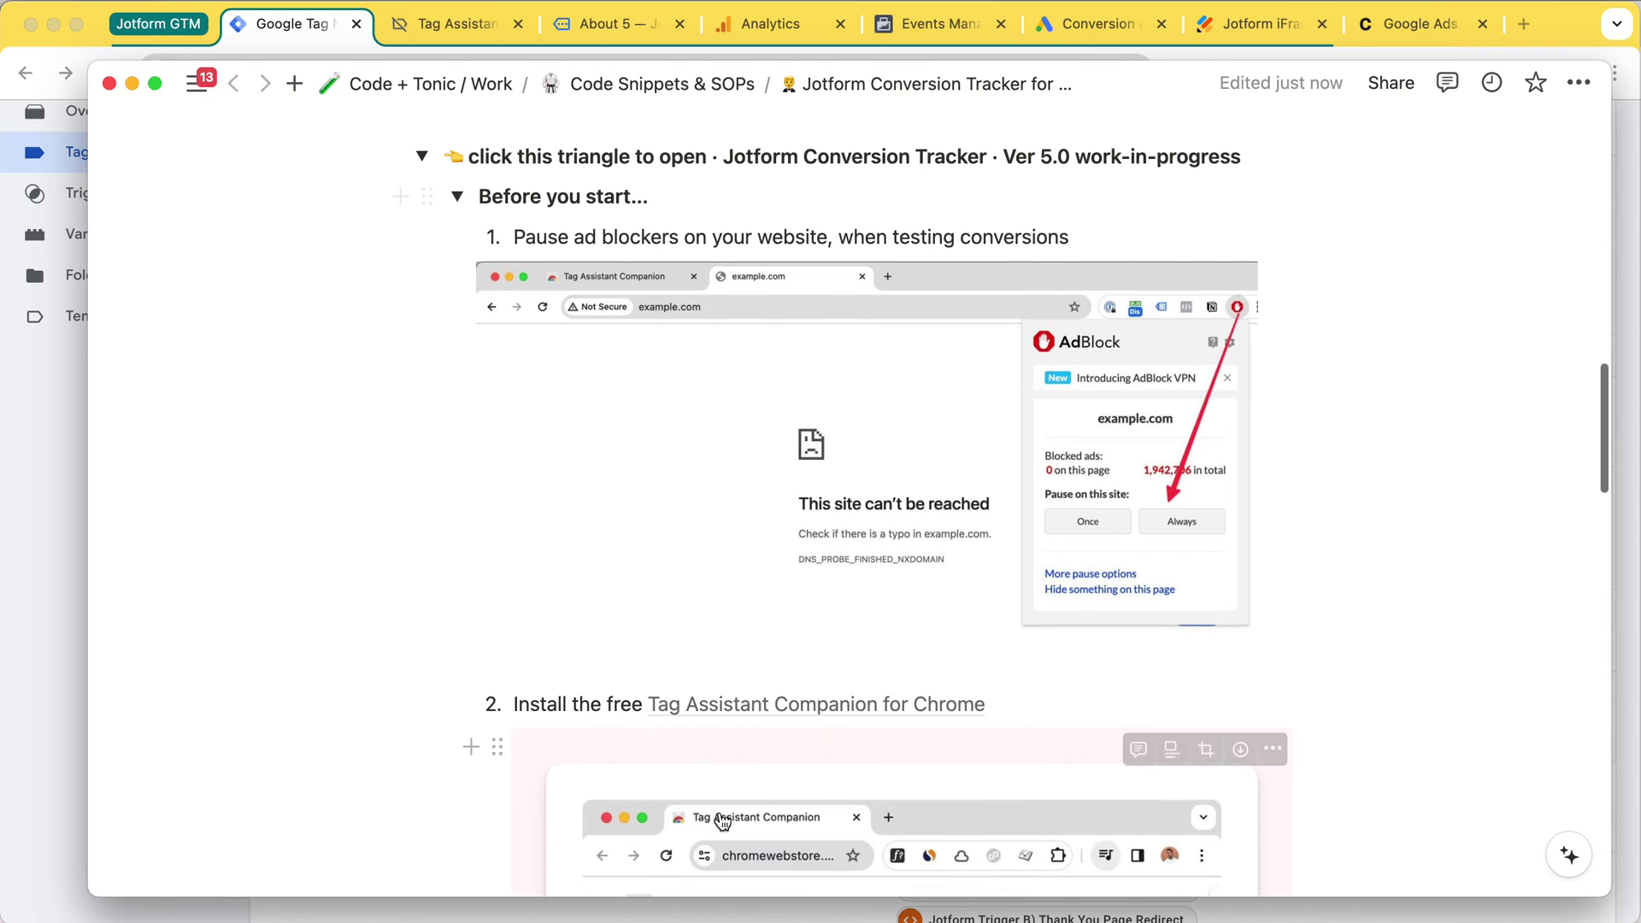
{"action": "scroll", "coordinate": [722, 820], "scroll_direction": "down", "scroll_amount": 5}
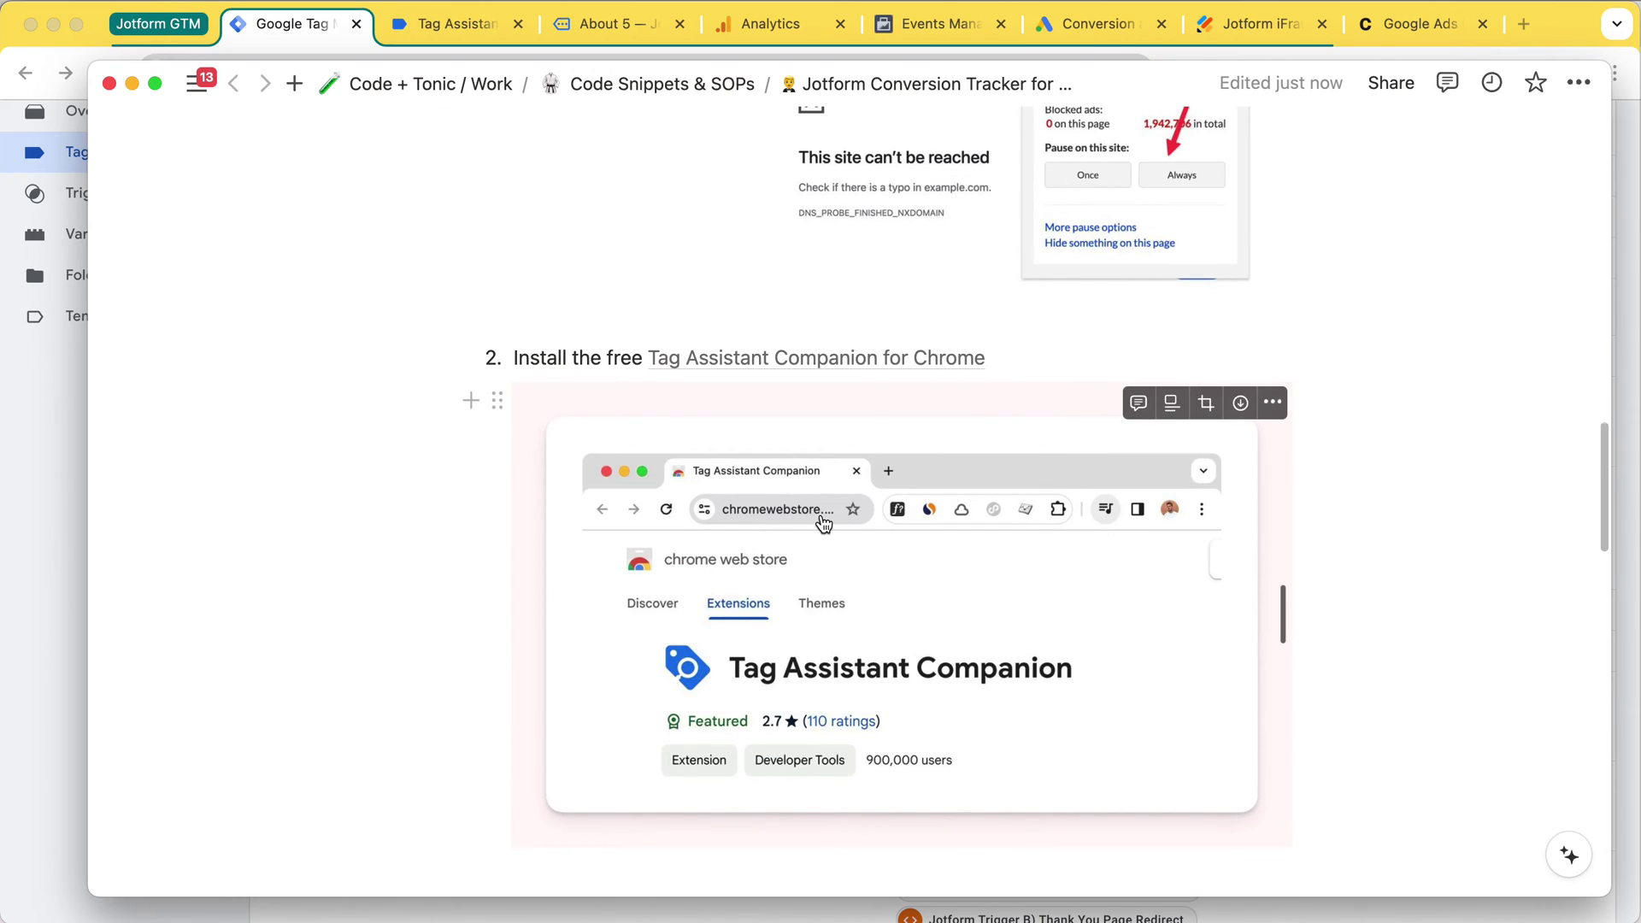
{"action": "scroll", "coordinate": [703, 397], "scroll_direction": "up", "scroll_amount": 4}
{"action": "left_click", "coordinate": [457, 130]}
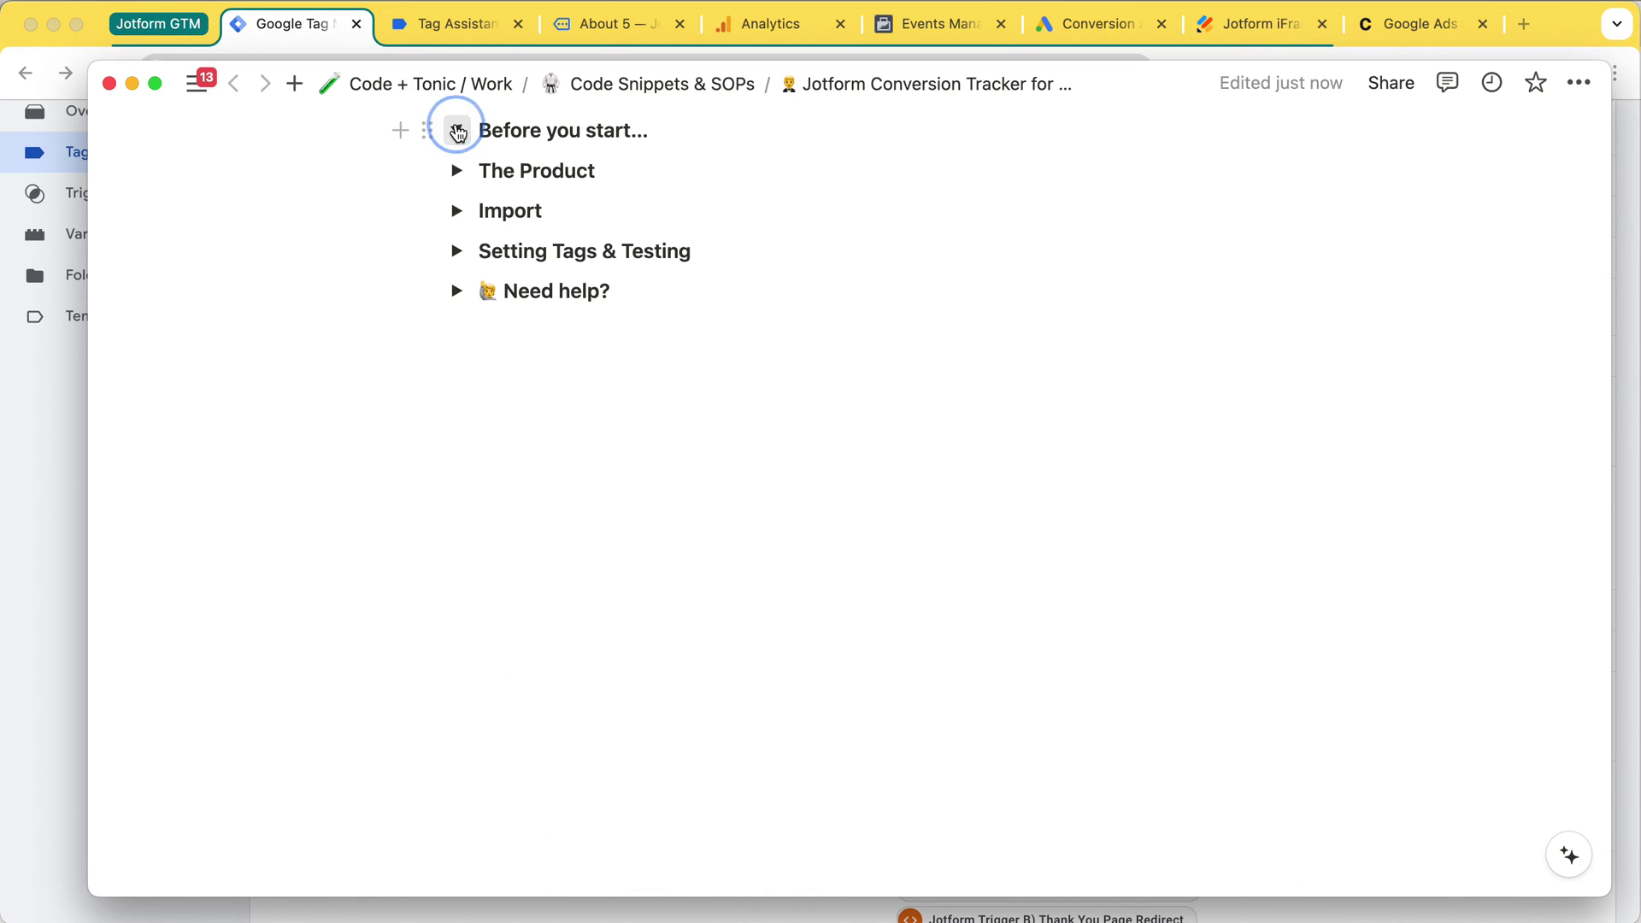
View the guide's "The Product" section with the container file and the "Import" section with its video, collapsing each one after viewing.
{"action": "left_click", "coordinate": [456, 170]}
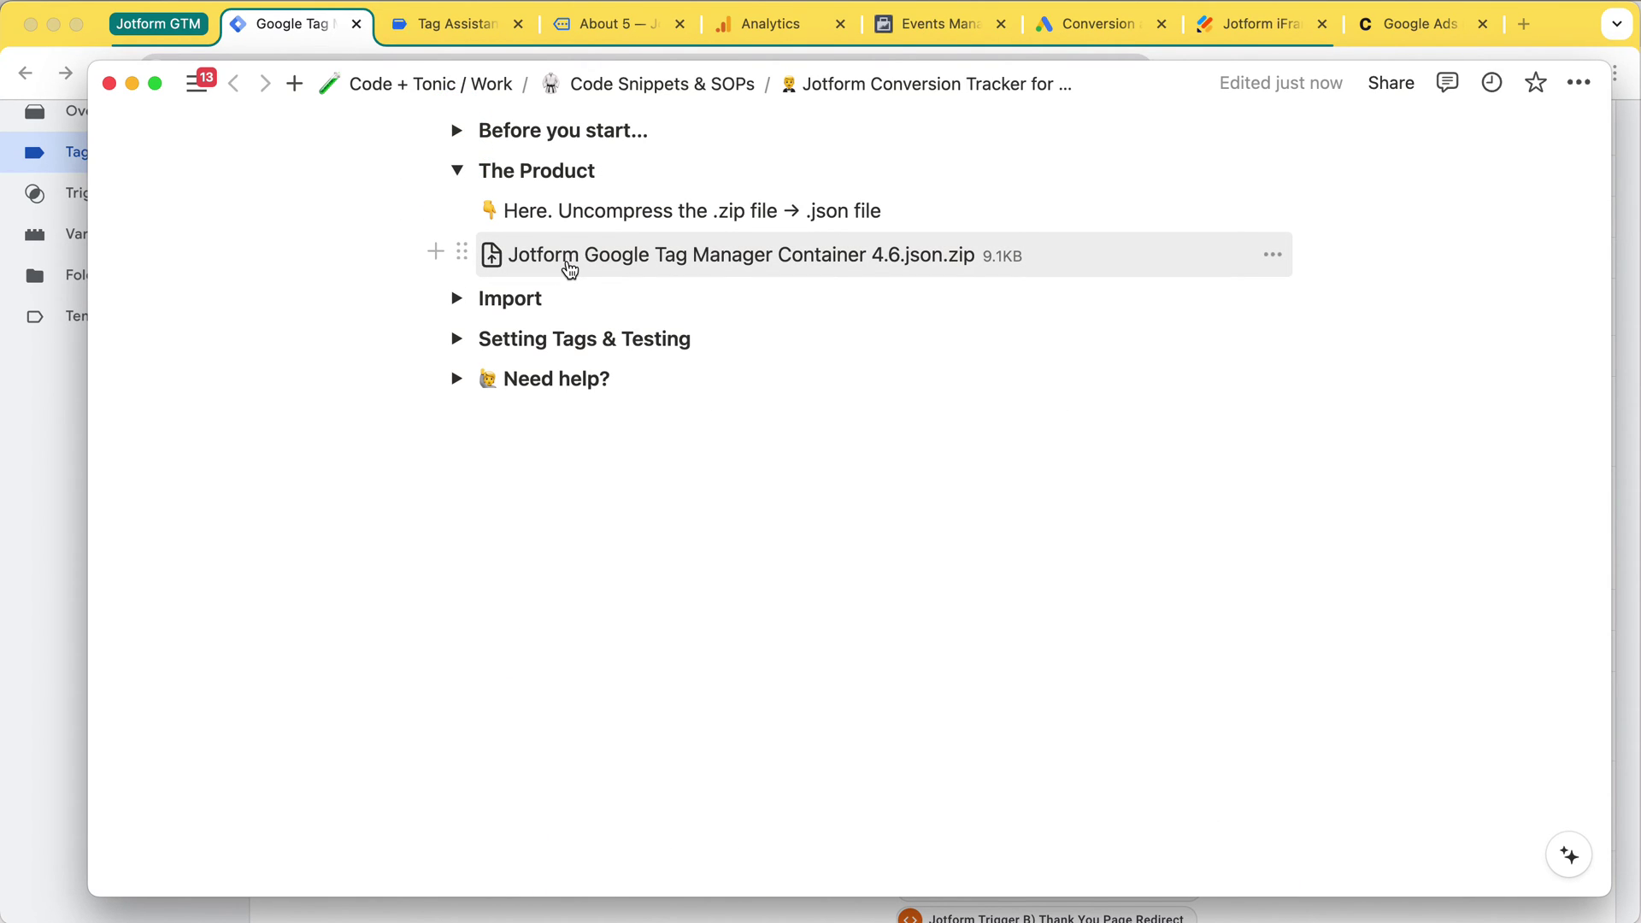
{"action": "left_click", "coordinate": [457, 171]}
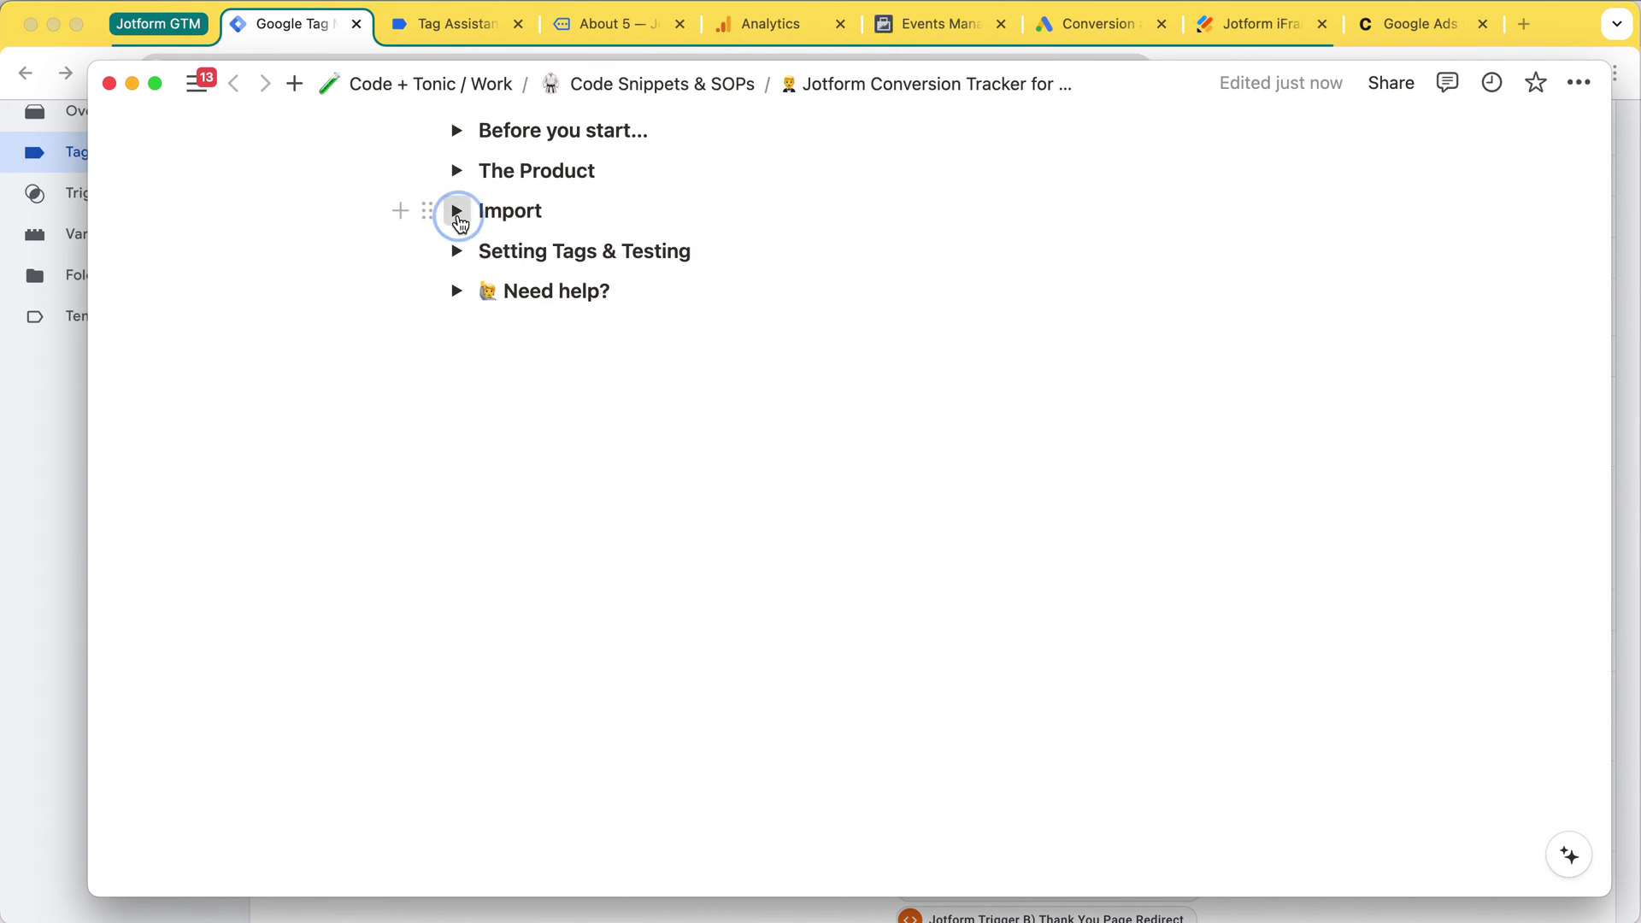
{"action": "left_click", "coordinate": [457, 210]}
{"action": "scroll", "coordinate": [762, 483], "scroll_direction": "down", "scroll_amount": 2}
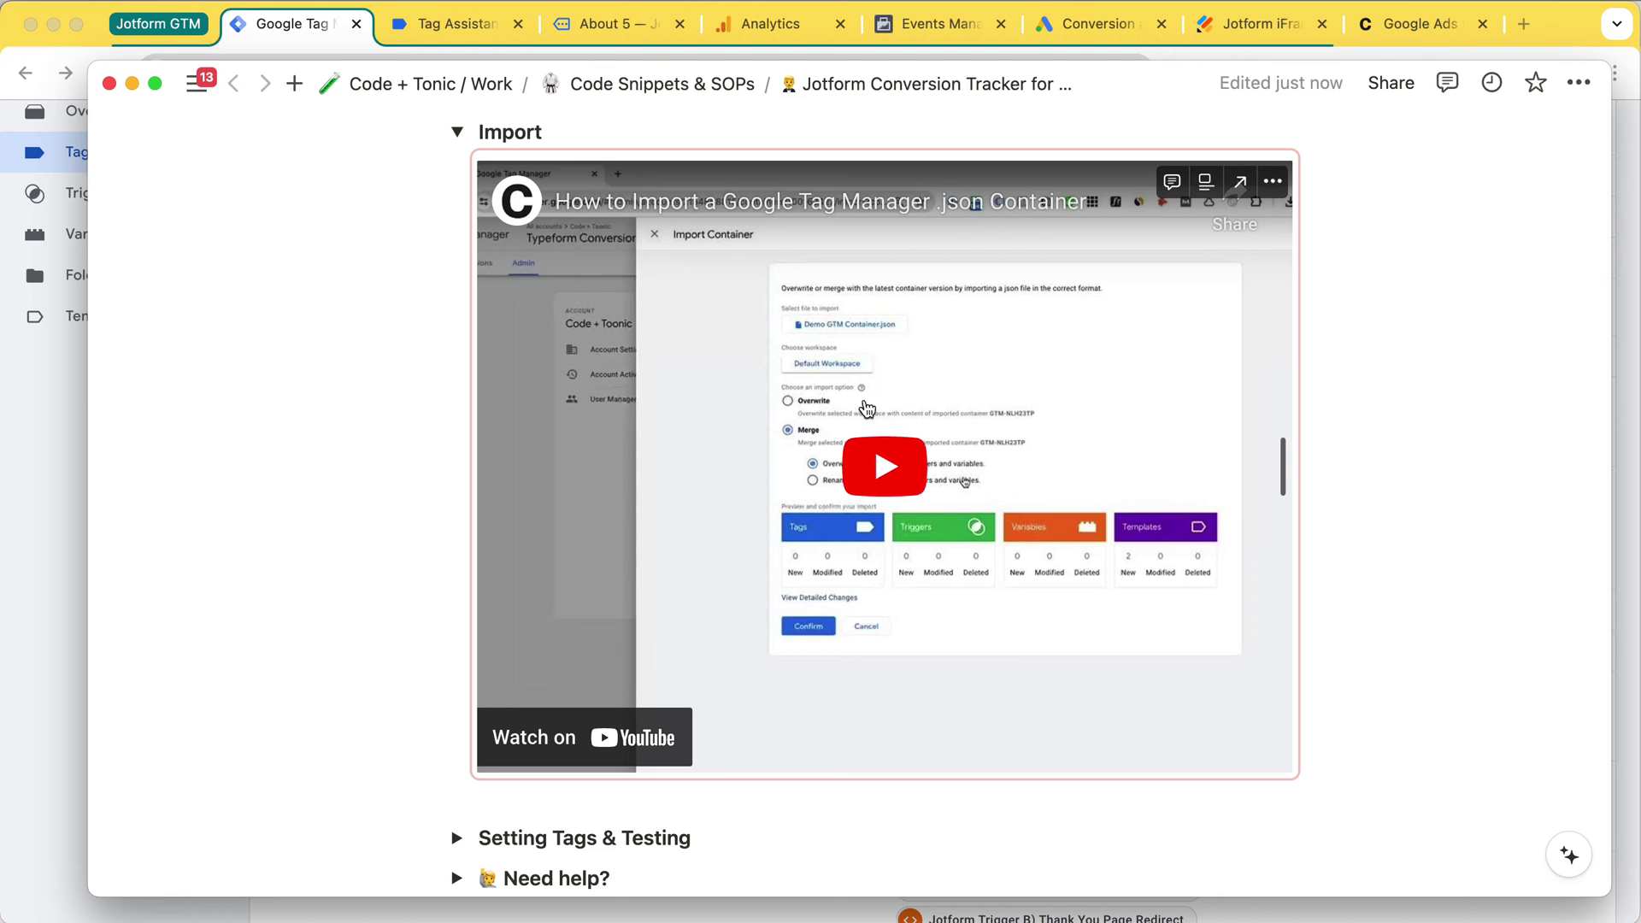
{"action": "scroll", "coordinate": [788, 458], "scroll_direction": "up", "scroll_amount": 3}
{"action": "left_click", "coordinate": [457, 251]}
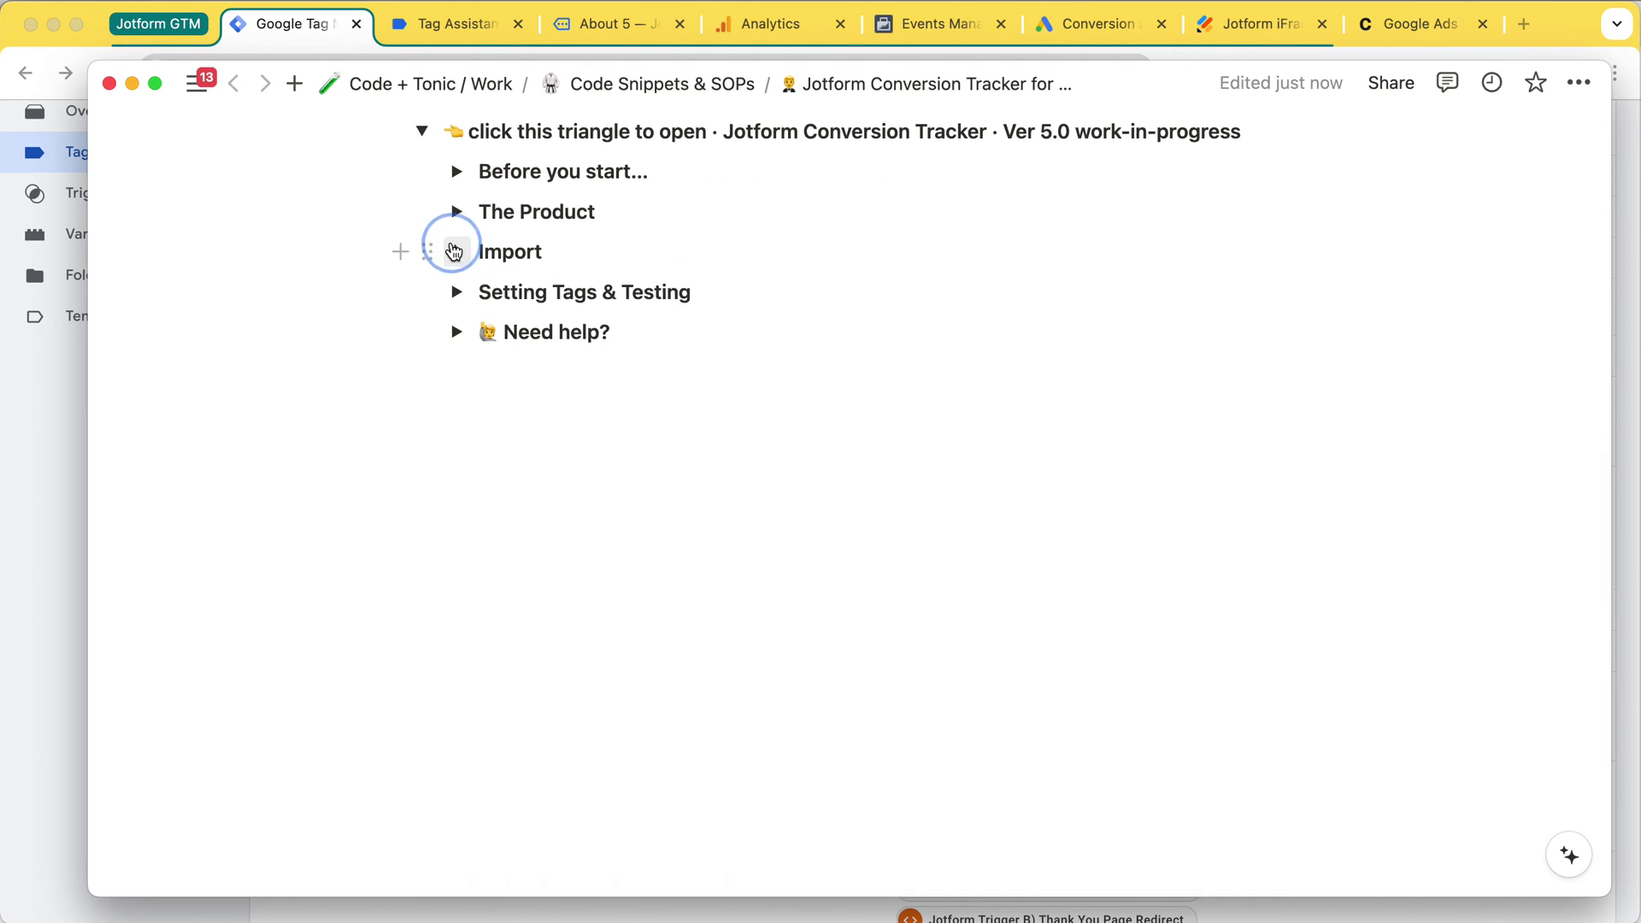
Expand the "Setting Tags & Testing" section and look through the GTM overview video and the list of tag topics.
{"action": "left_click", "coordinate": [459, 293]}
{"action": "scroll", "coordinate": [851, 393], "scroll_direction": "down", "scroll_amount": 3}
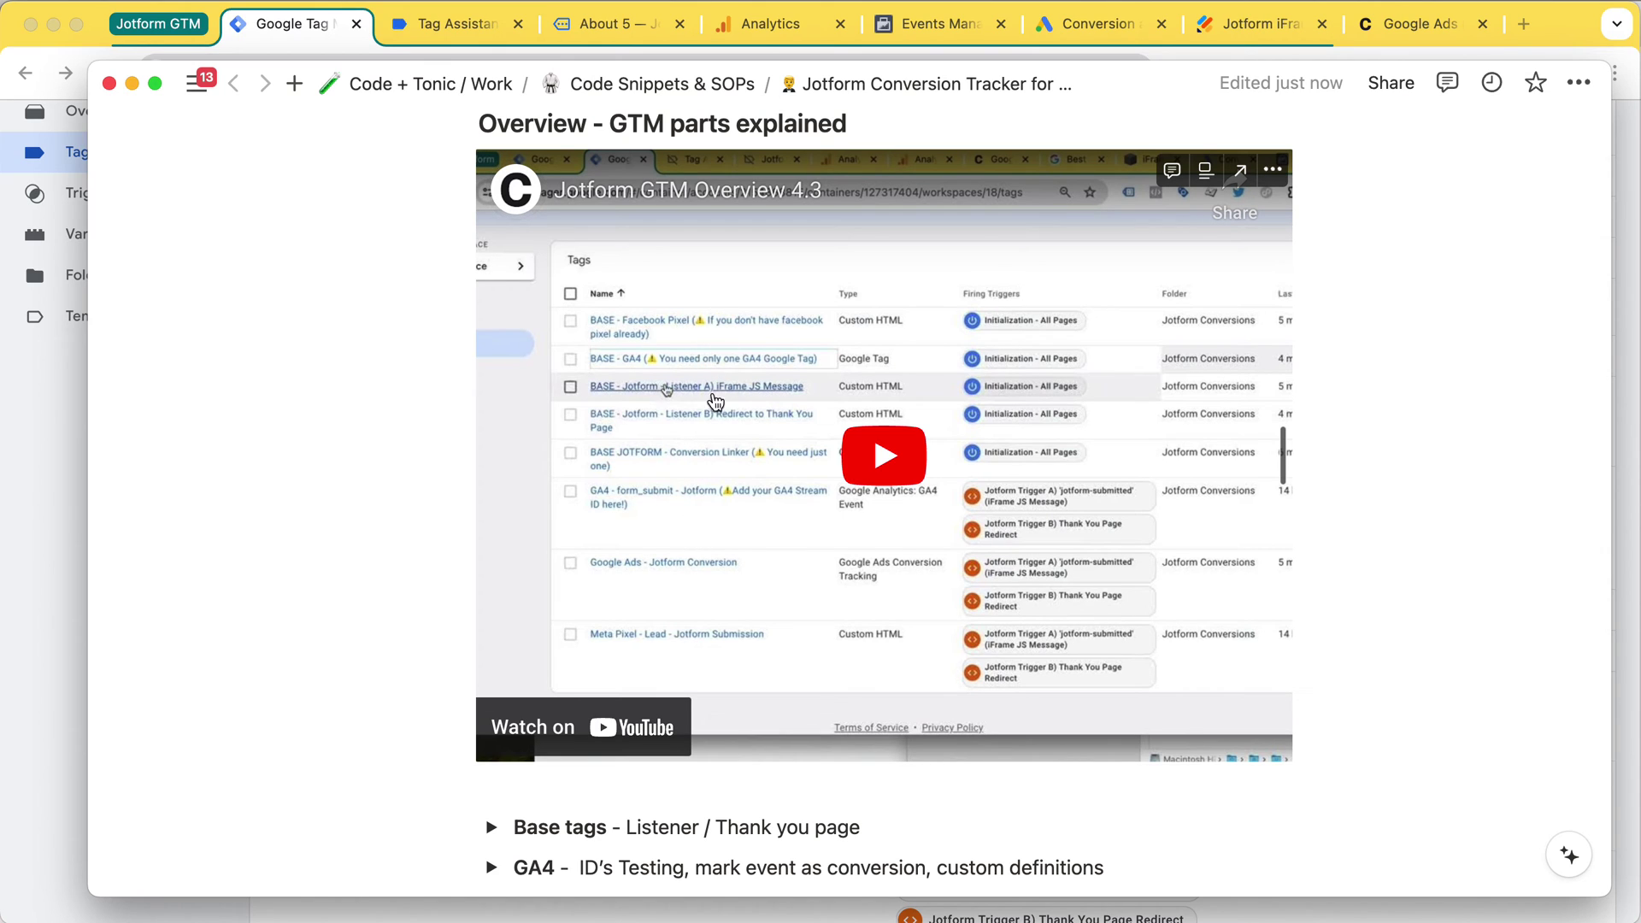
{"action": "scroll", "coordinate": [684, 427], "scroll_direction": "down", "scroll_amount": 5}
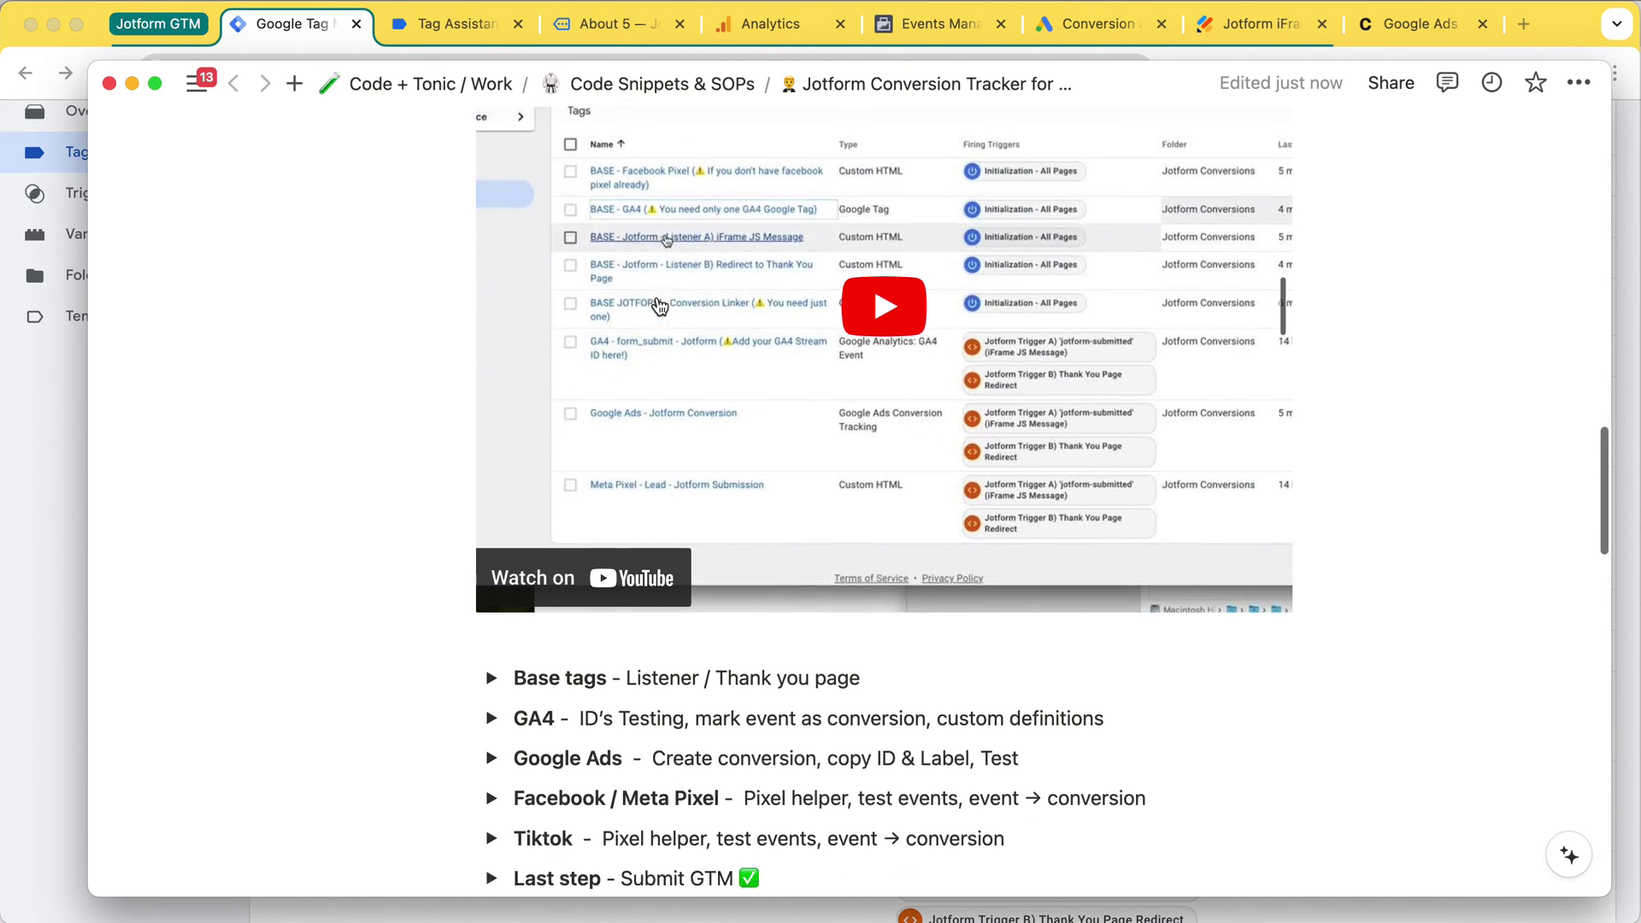
{"action": "scroll", "coordinate": [598, 359], "scroll_direction": "down", "scroll_amount": 2}
Expand "Base tags" and its "A) iFrame listener" entry to read when to use the version without a redirect.
{"action": "left_click", "coordinate": [490, 381]}
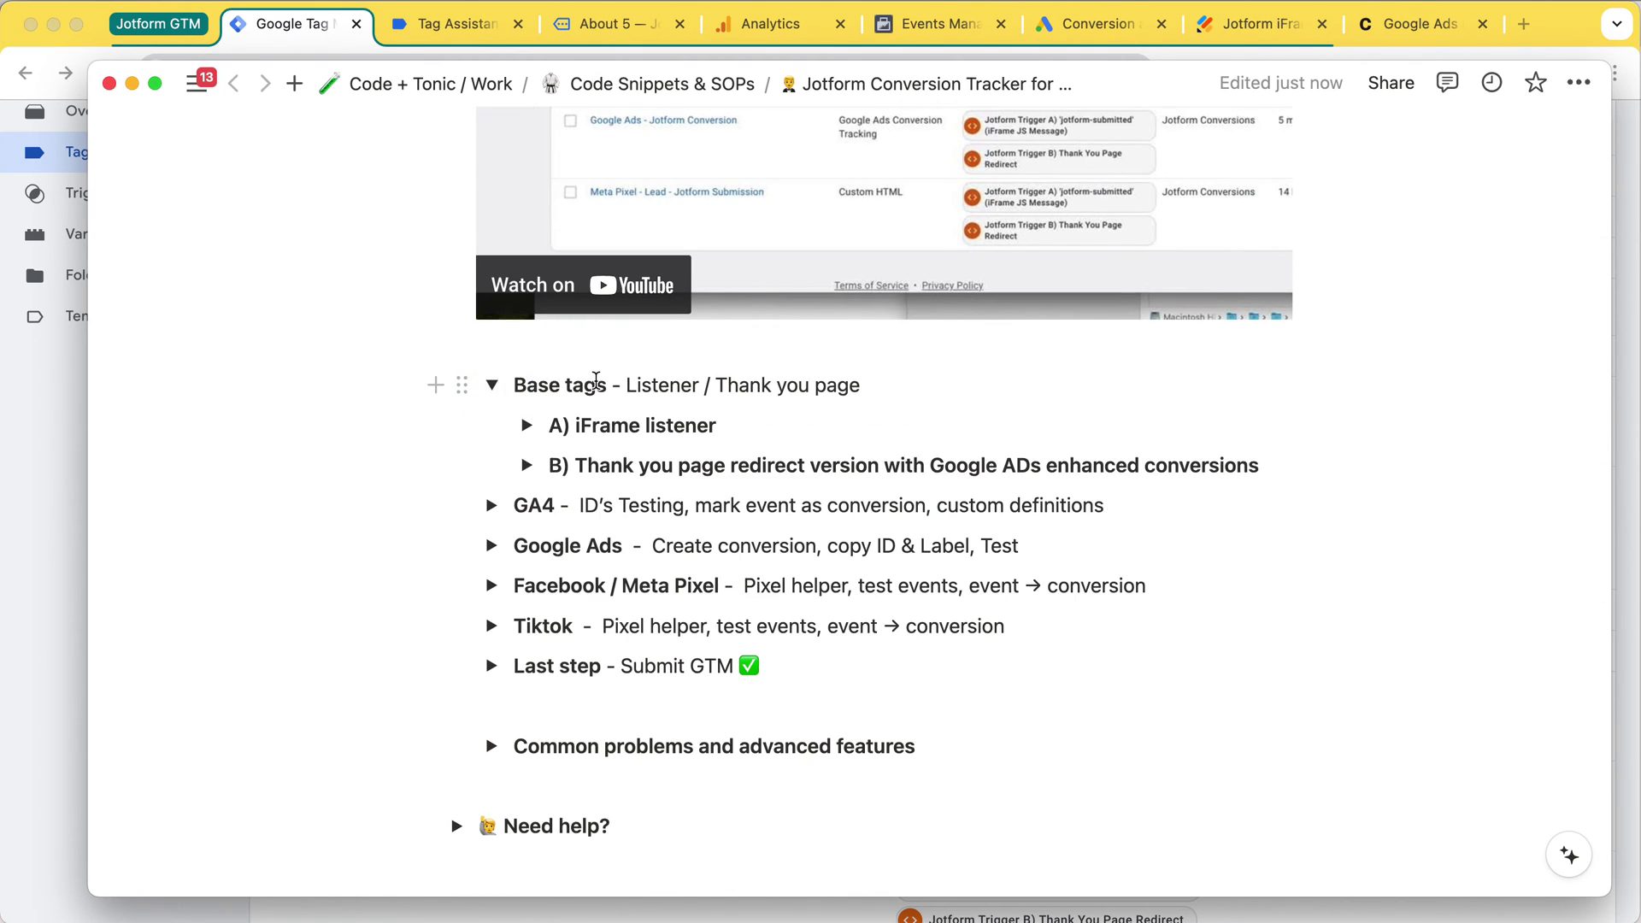
{"action": "scroll", "coordinate": [547, 377], "scroll_direction": "down", "scroll_amount": 1}
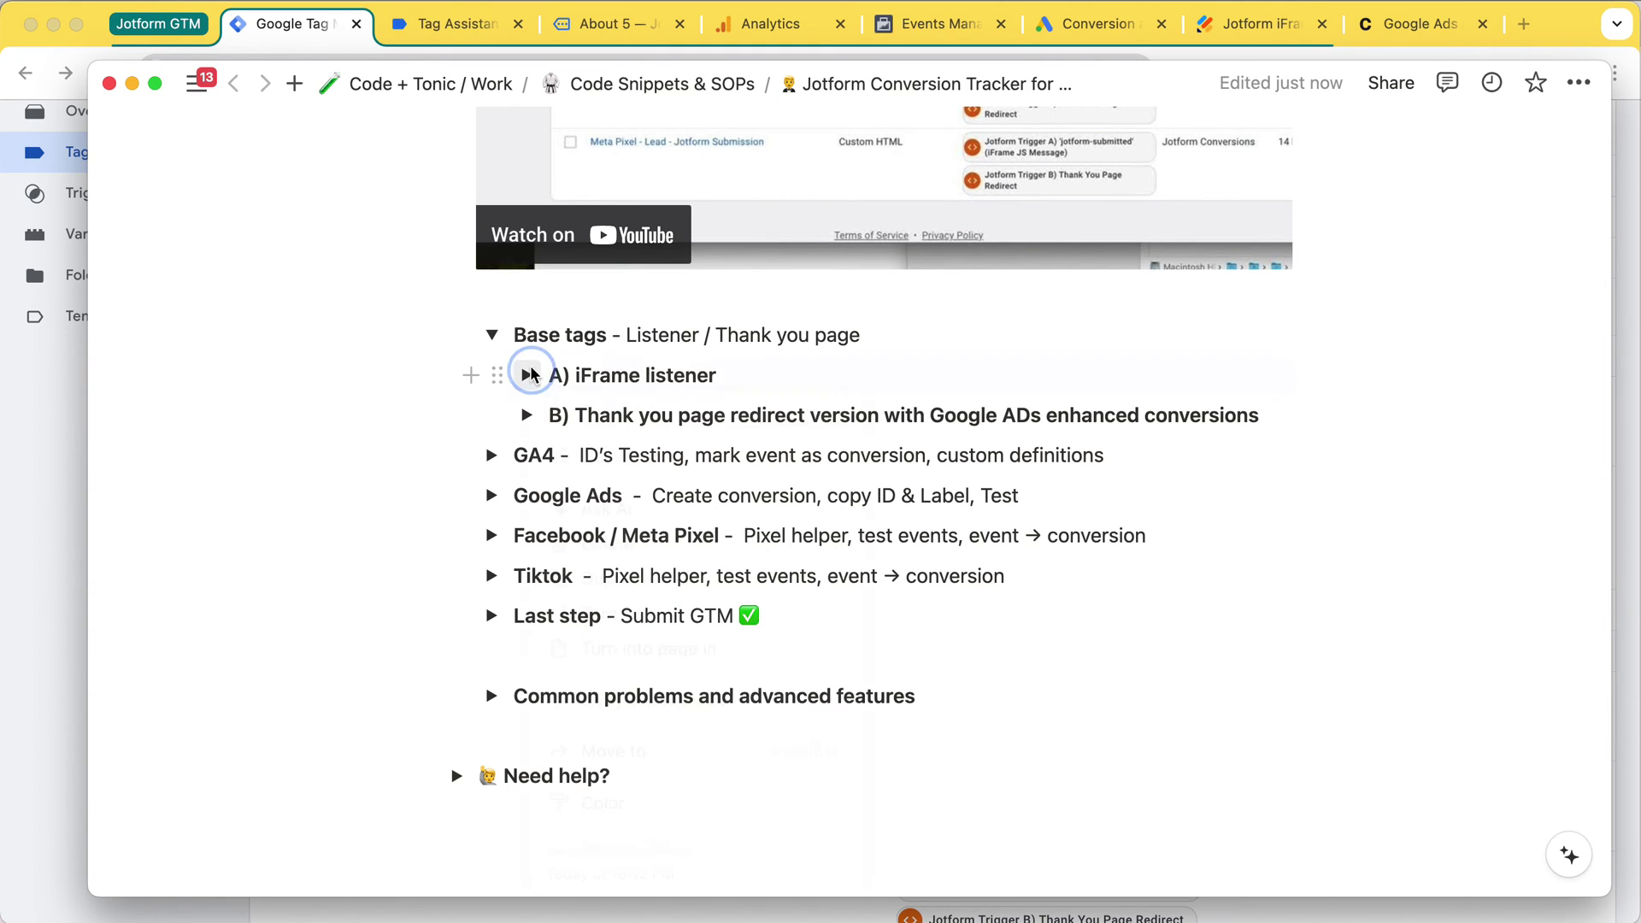
{"action": "right_click", "coordinate": [530, 380]}
{"action": "left_click", "coordinate": [530, 380]}
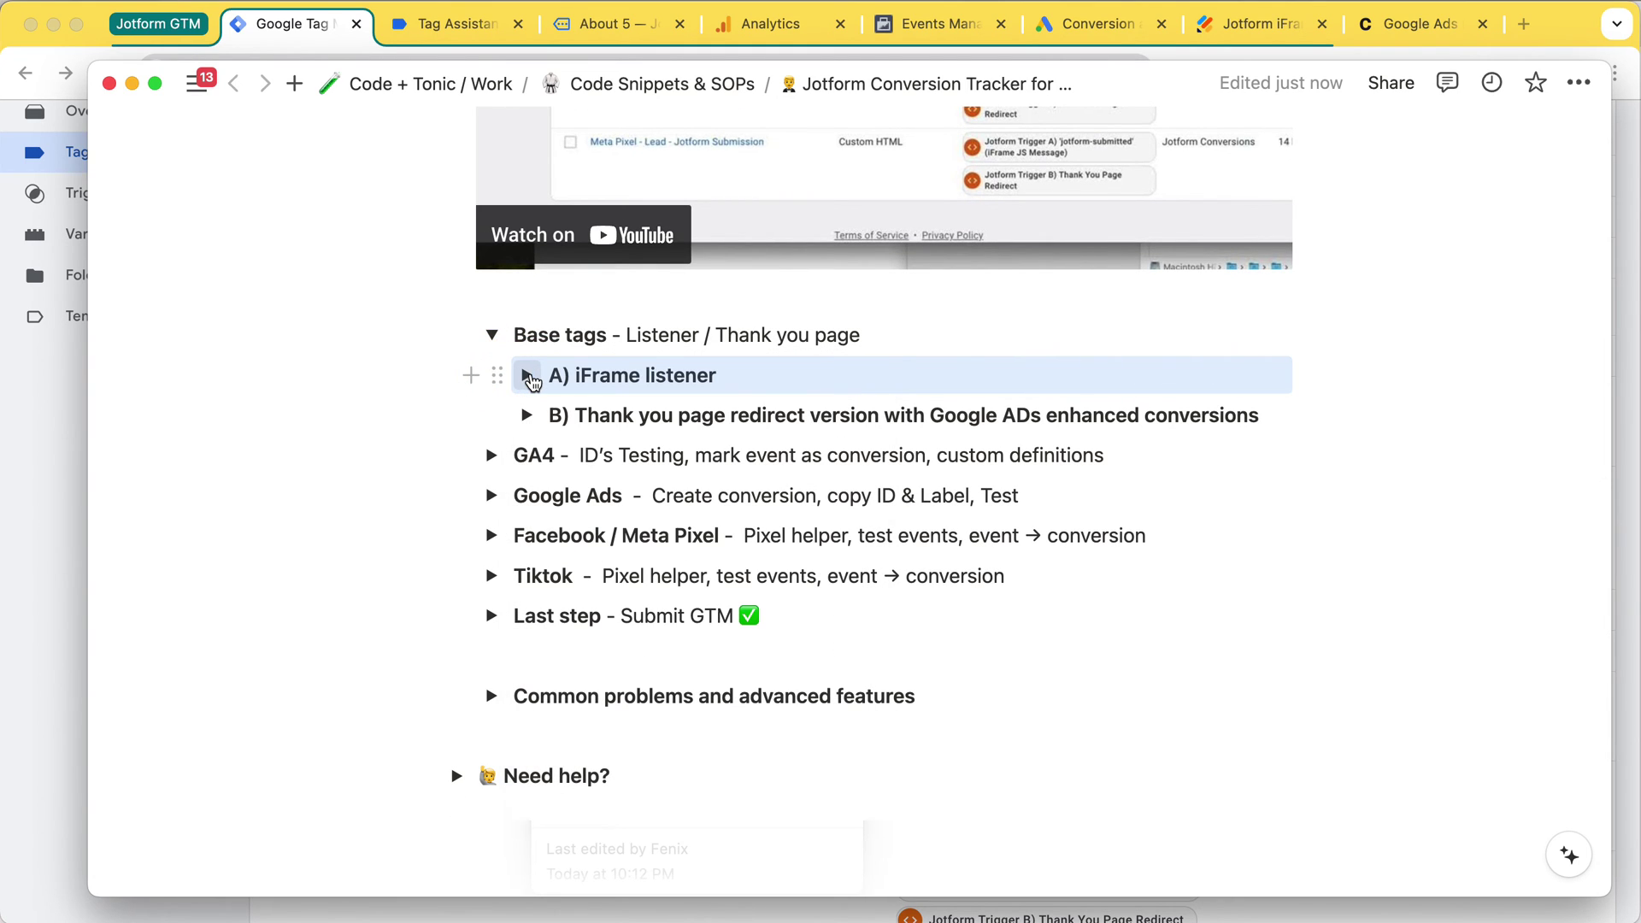
{"action": "left_click", "coordinate": [528, 377]}
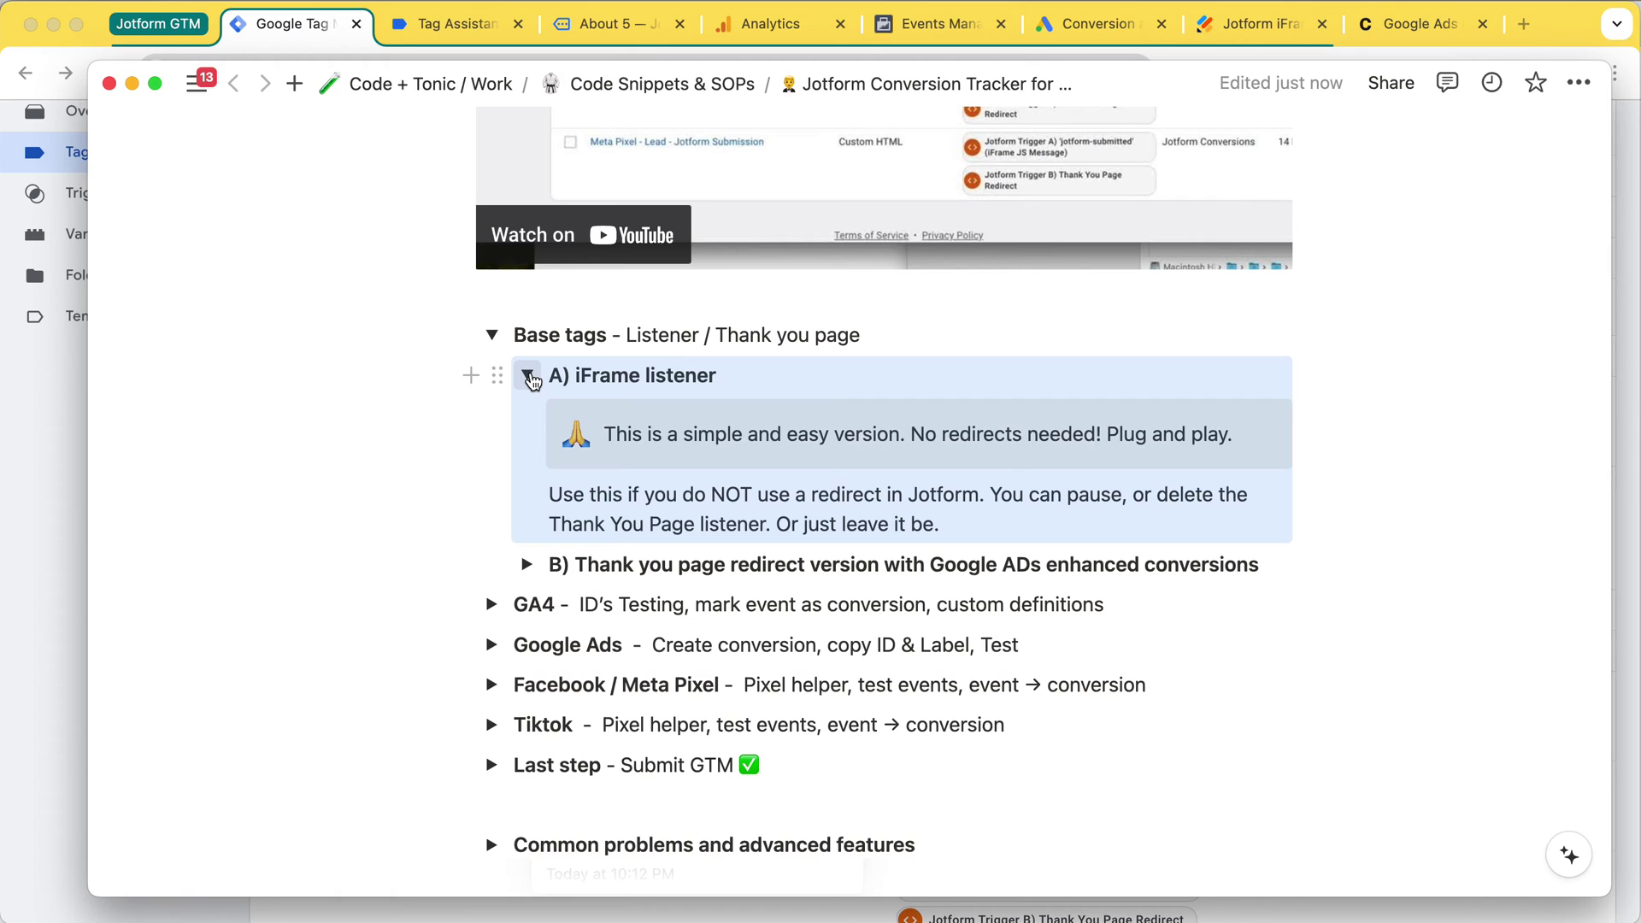
Collapse the "A) iFrame listener" entry, expand "B) Thank you page redirect version" and read through its video and URL parameter examples.
{"action": "left_click", "coordinate": [530, 381]}
{"action": "left_click", "coordinate": [527, 416]}
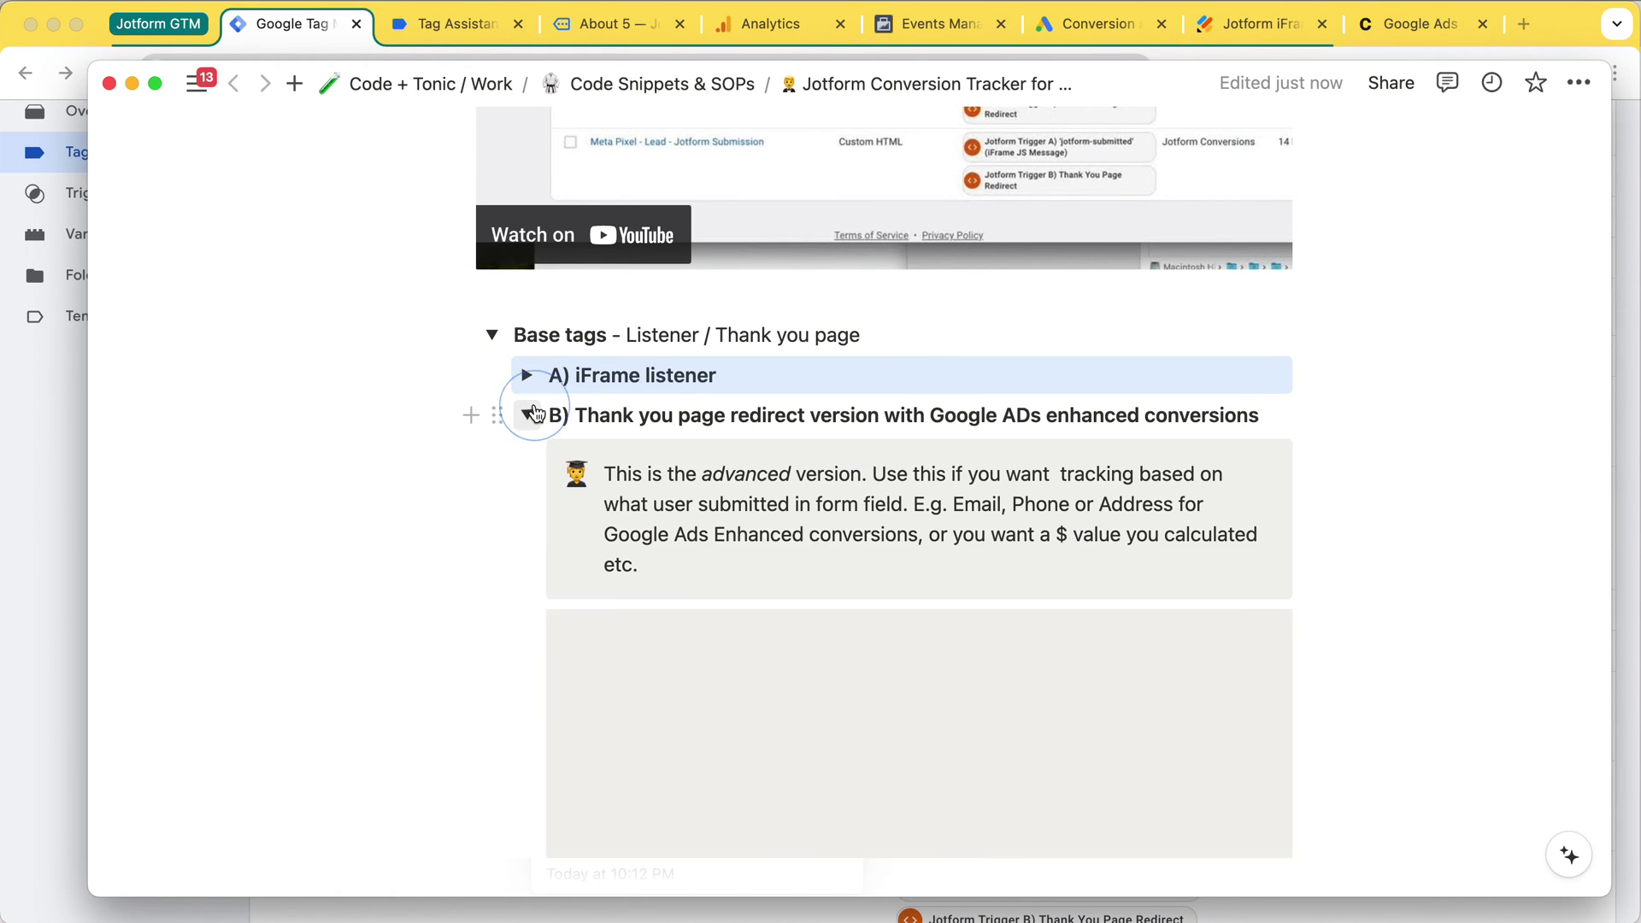
{"action": "scroll", "coordinate": [1057, 536], "scroll_direction": "down", "scroll_amount": 8}
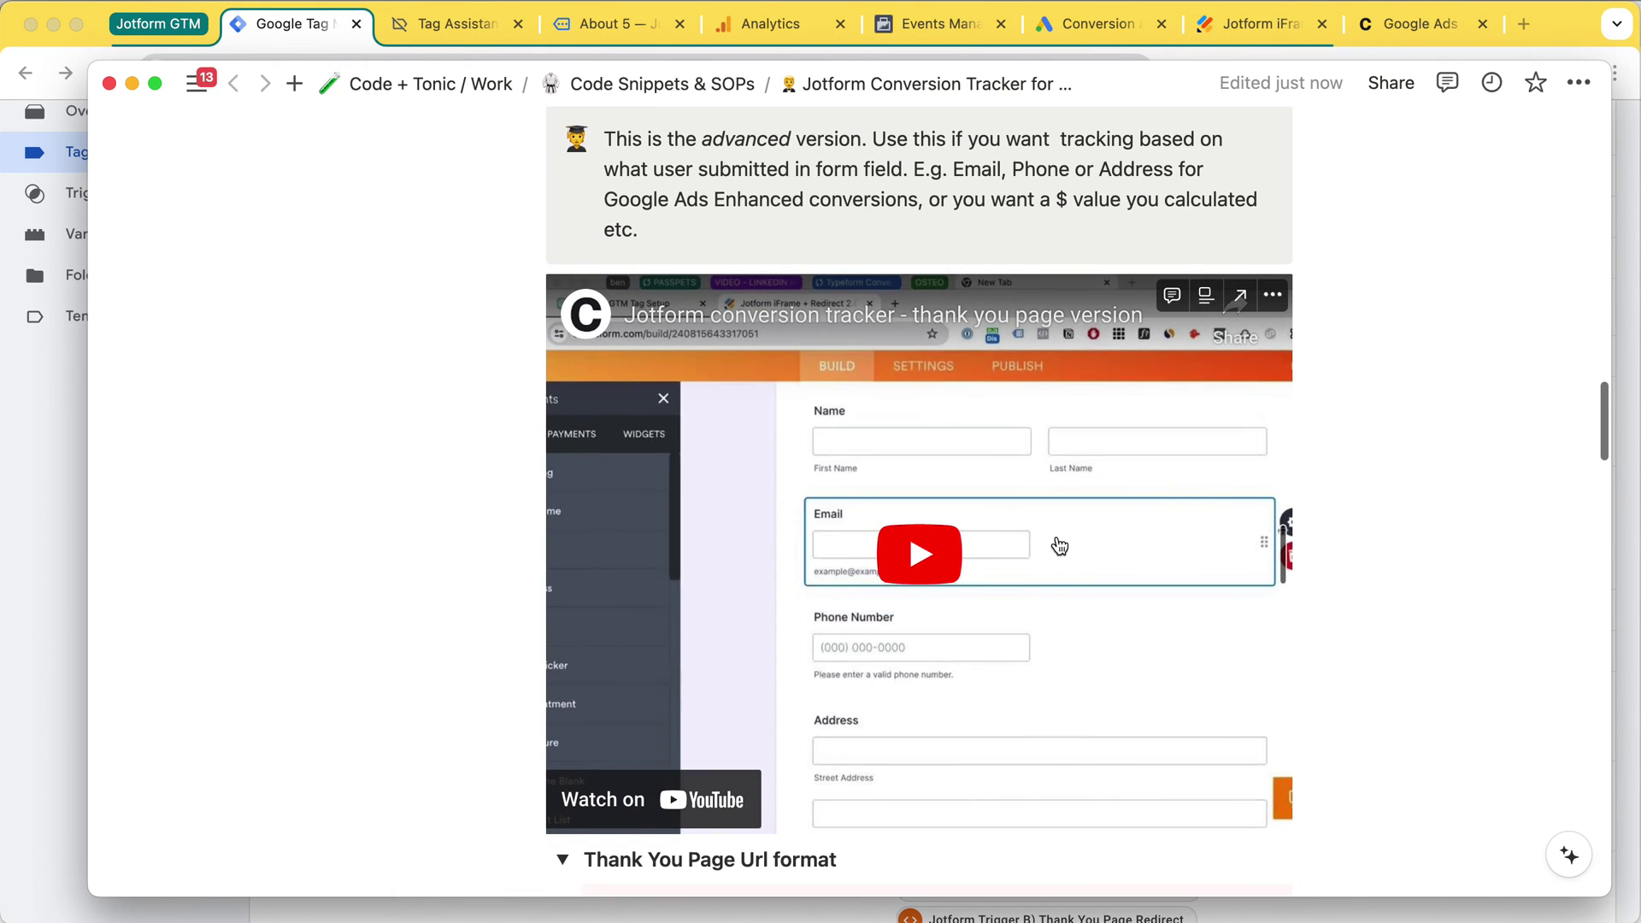
{"action": "scroll", "coordinate": [1056, 536], "scroll_direction": "down", "scroll_amount": 8}
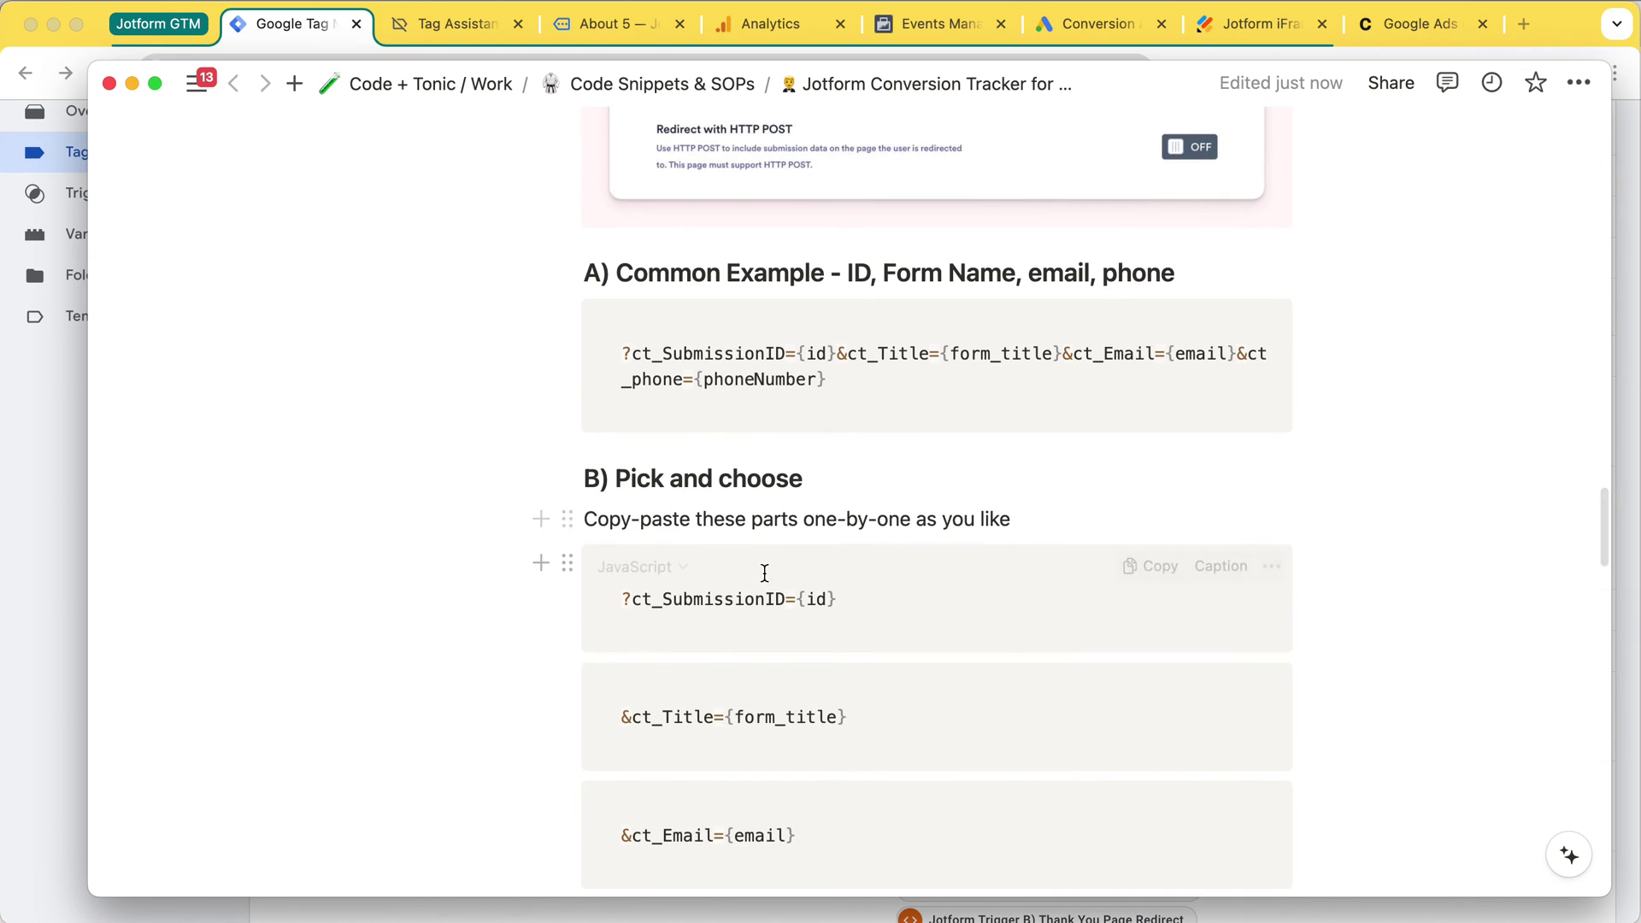
{"action": "scroll", "coordinate": [761, 572], "scroll_direction": "down", "scroll_amount": 3}
{"action": "scroll", "coordinate": [747, 606], "scroll_direction": "down", "scroll_amount": 2}
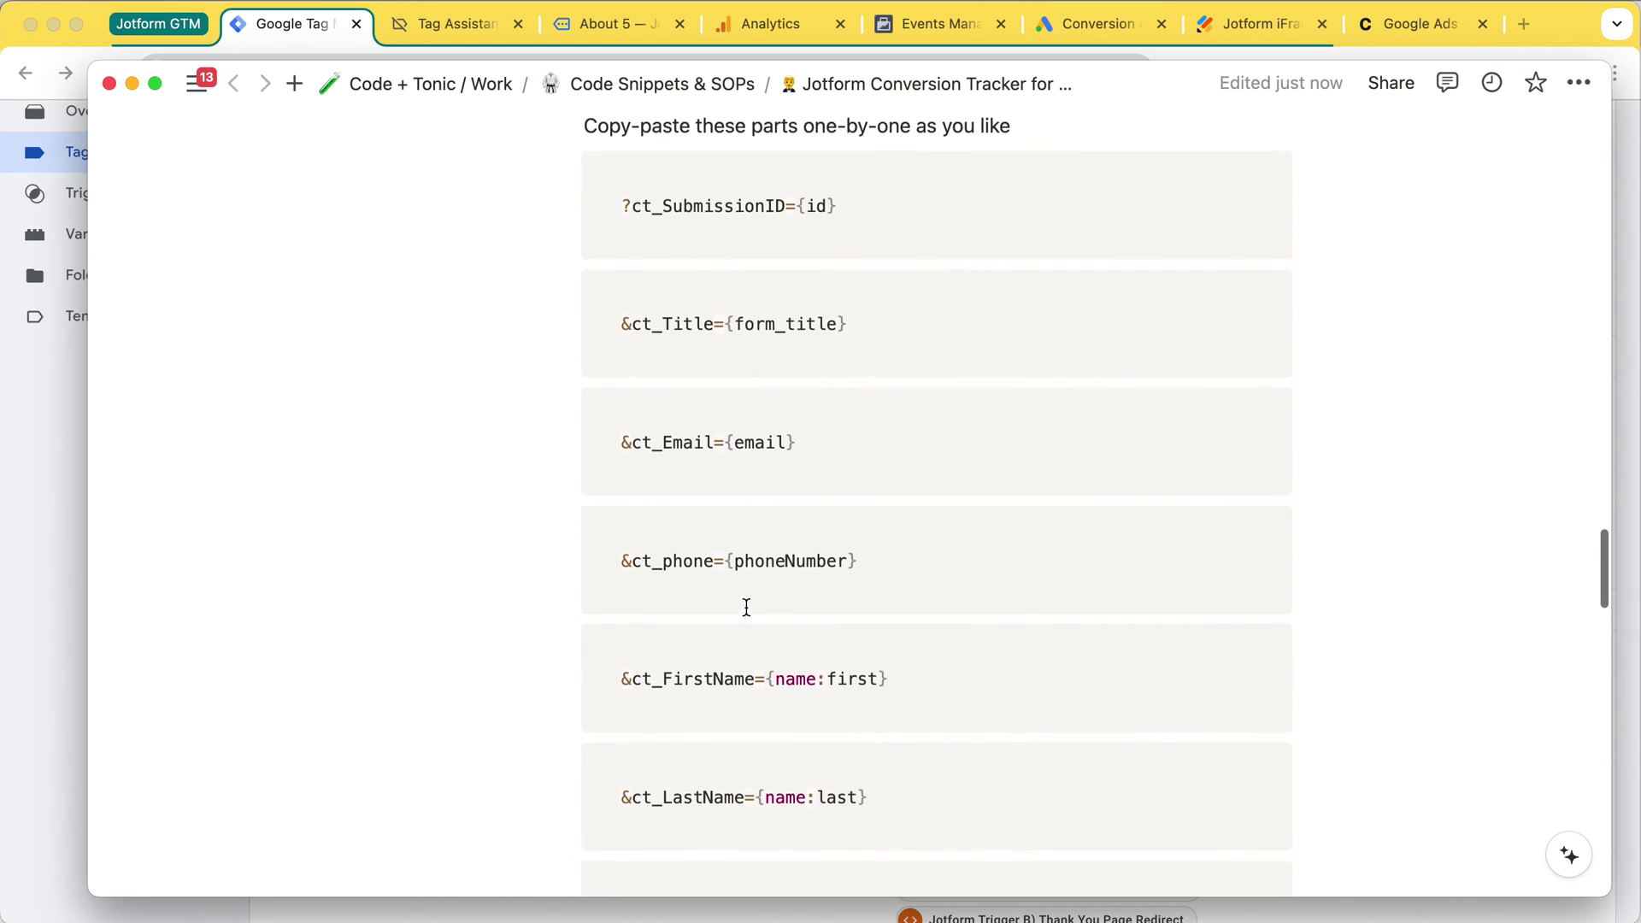
Examine the individual phone and name URL parameters, and collapse the "Thank You Page Url format" entry.
{"action": "triple_click", "coordinate": [621, 584]}
{"action": "left_click_drag", "start_coordinate": [618, 707], "coordinate": [846, 695]}
{"action": "scroll", "coordinate": [846, 694], "scroll_direction": "up", "scroll_amount": 15}
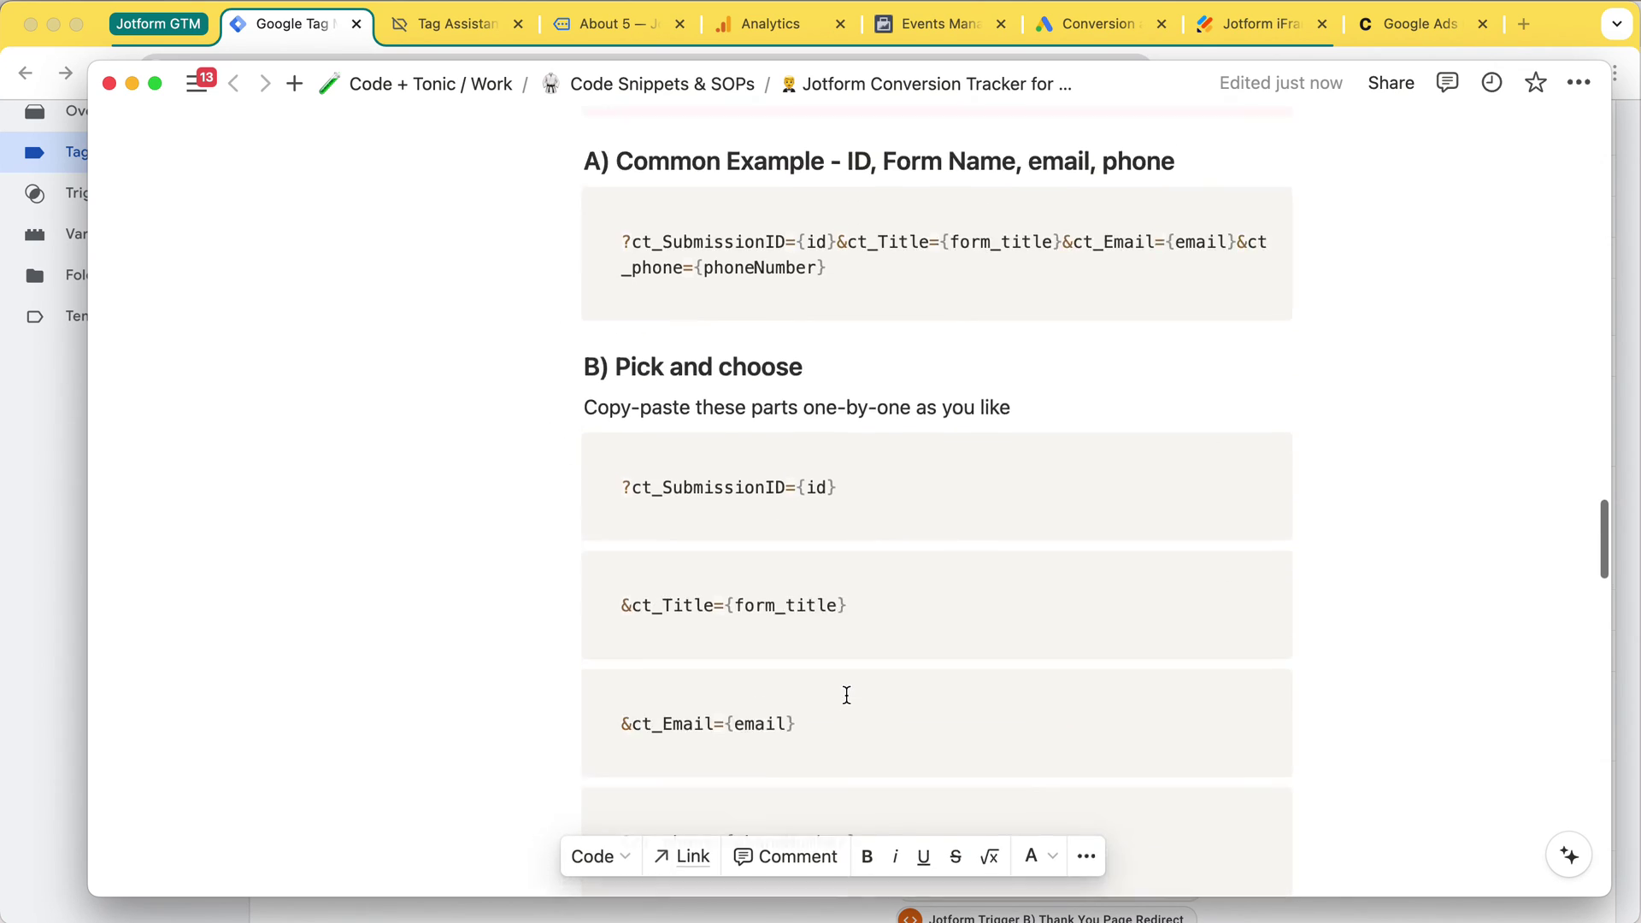
{"action": "scroll", "coordinate": [782, 630], "scroll_direction": "up", "scroll_amount": 2}
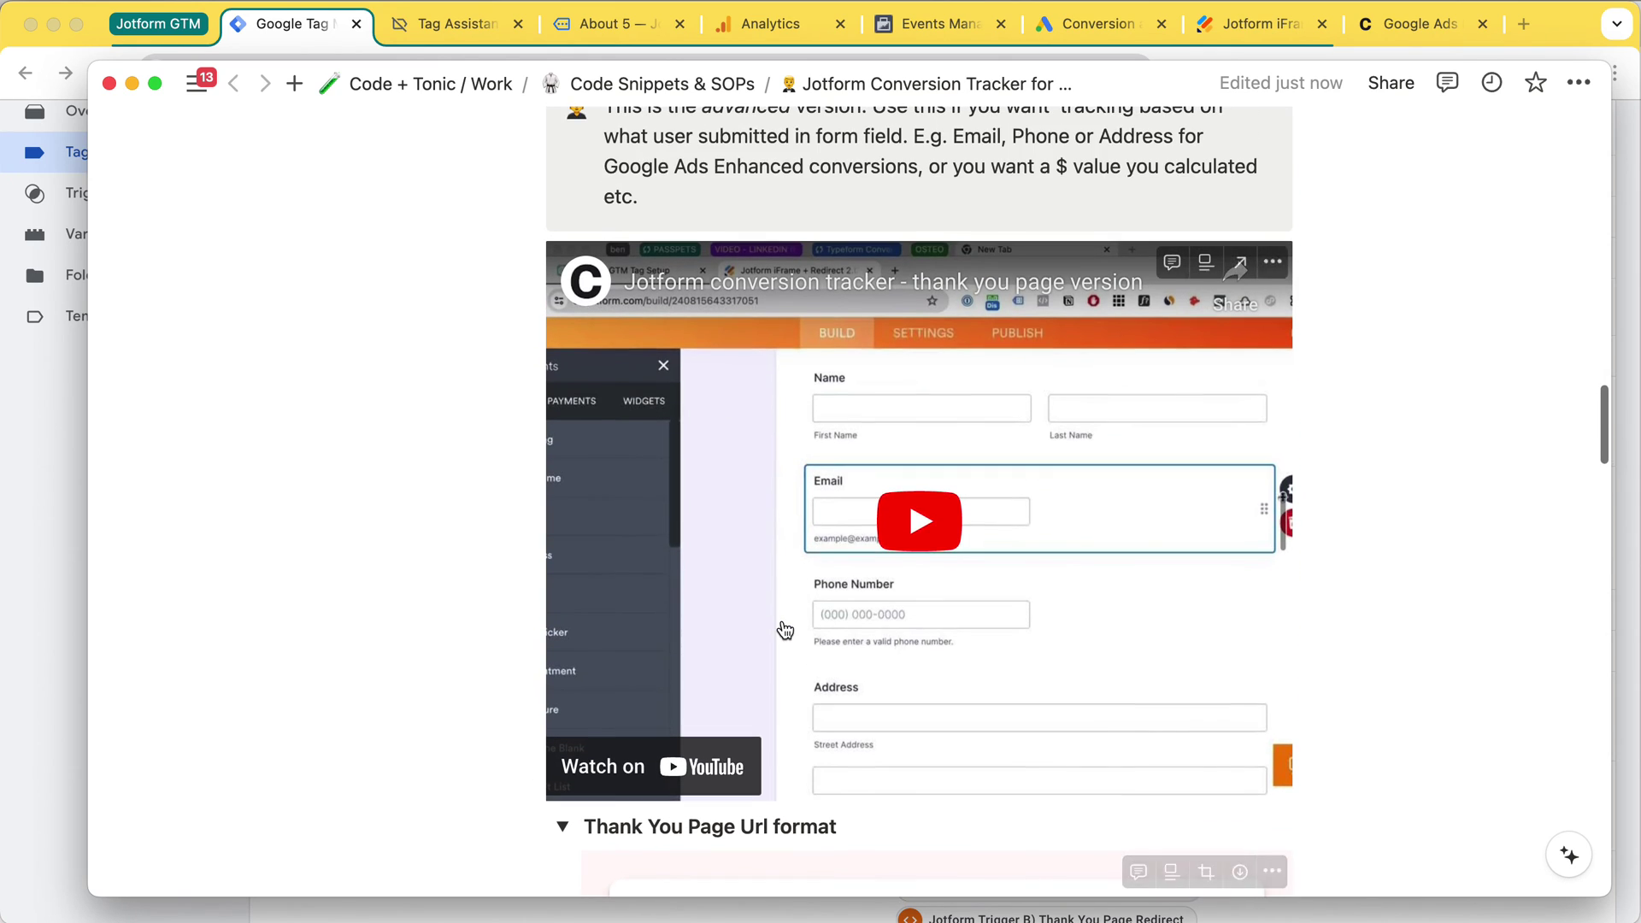
{"action": "scroll", "coordinate": [780, 630], "scroll_direction": "down", "scroll_amount": 3}
{"action": "left_click", "coordinate": [562, 626]}
{"action": "scroll", "coordinate": [583, 596], "scroll_direction": "down", "scroll_amount": 1}
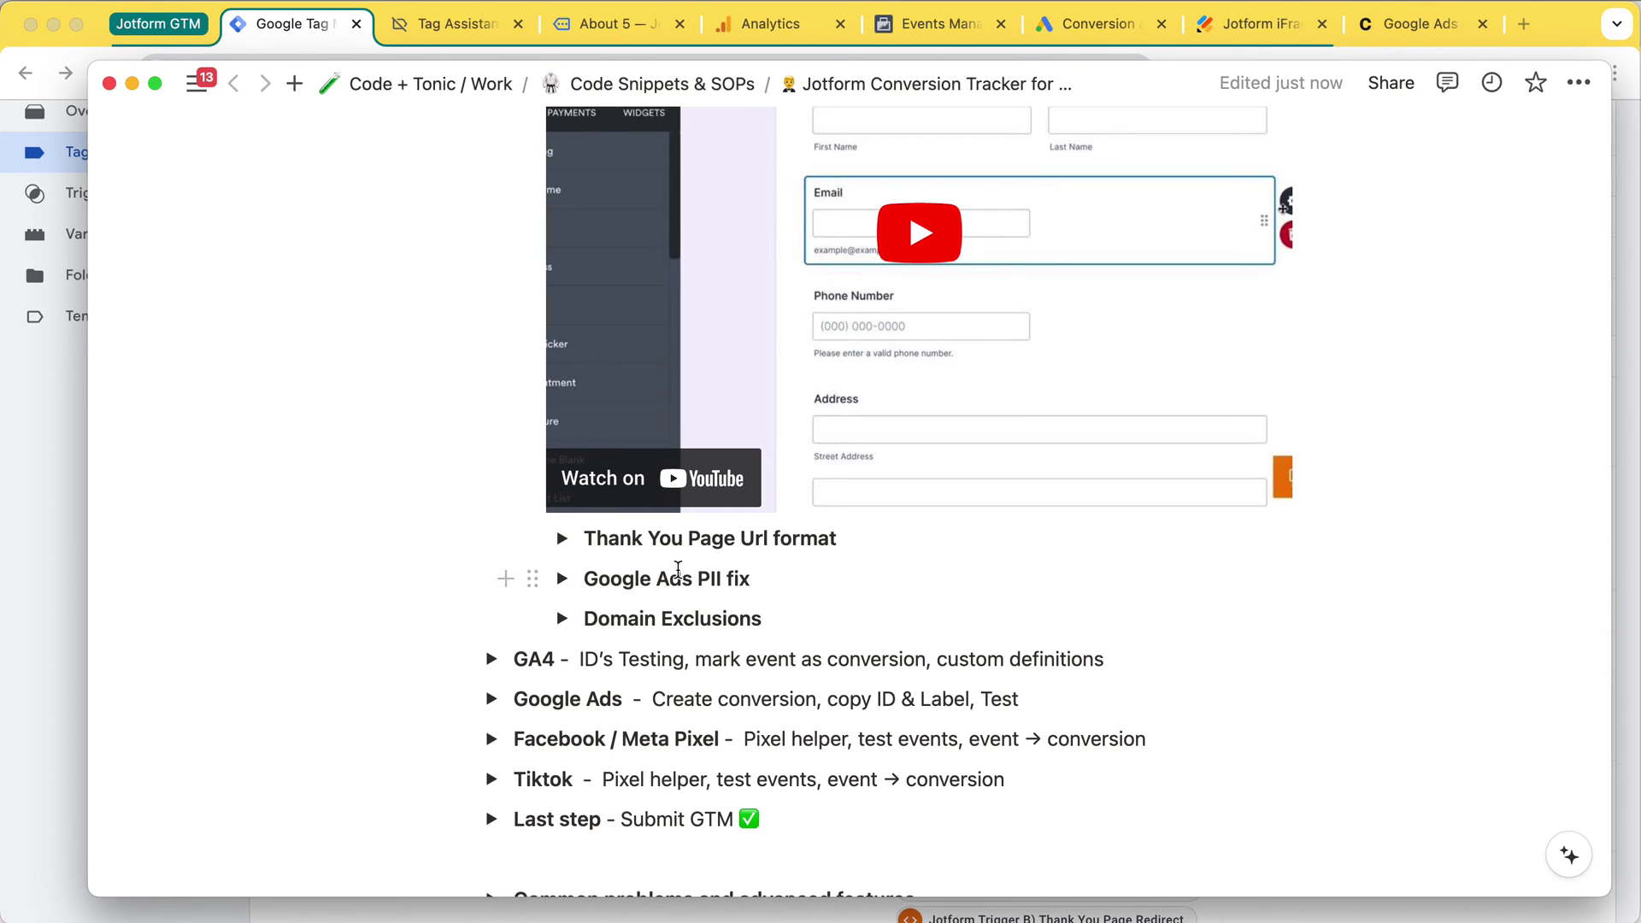
{"action": "scroll", "coordinate": [669, 604], "scroll_direction": "down", "scroll_amount": 1}
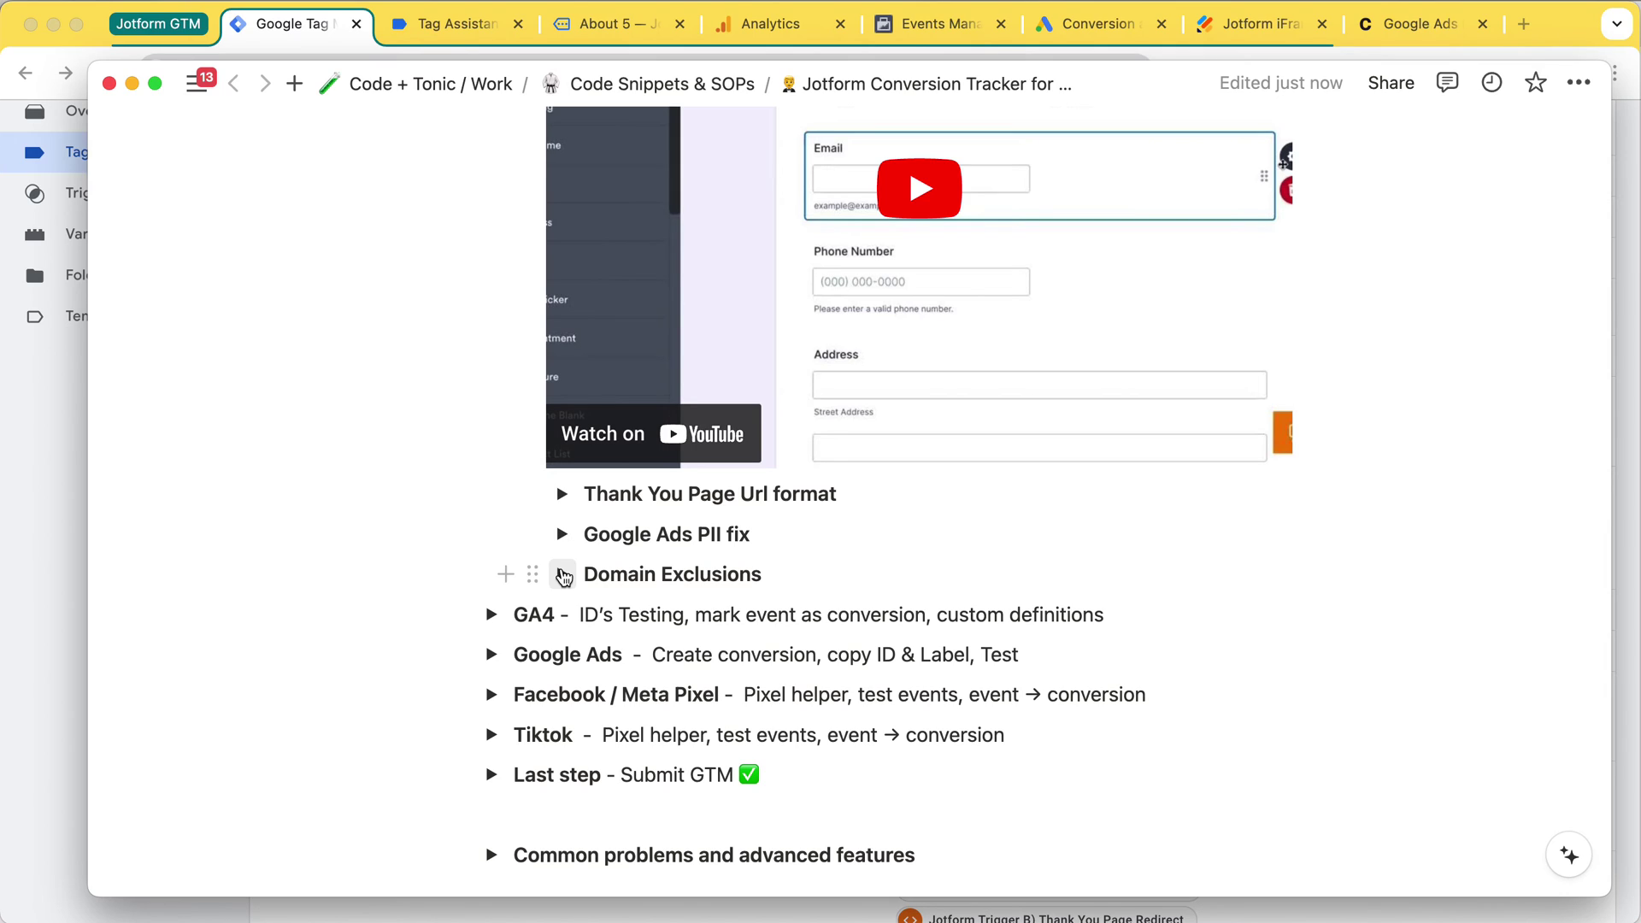
Expand the "GA4" section to view its Tag Assistant and Debug View video, and collapse it again.
{"action": "scroll", "coordinate": [530, 564], "scroll_direction": "down", "scroll_amount": 1}
{"action": "left_click", "coordinate": [493, 543]}
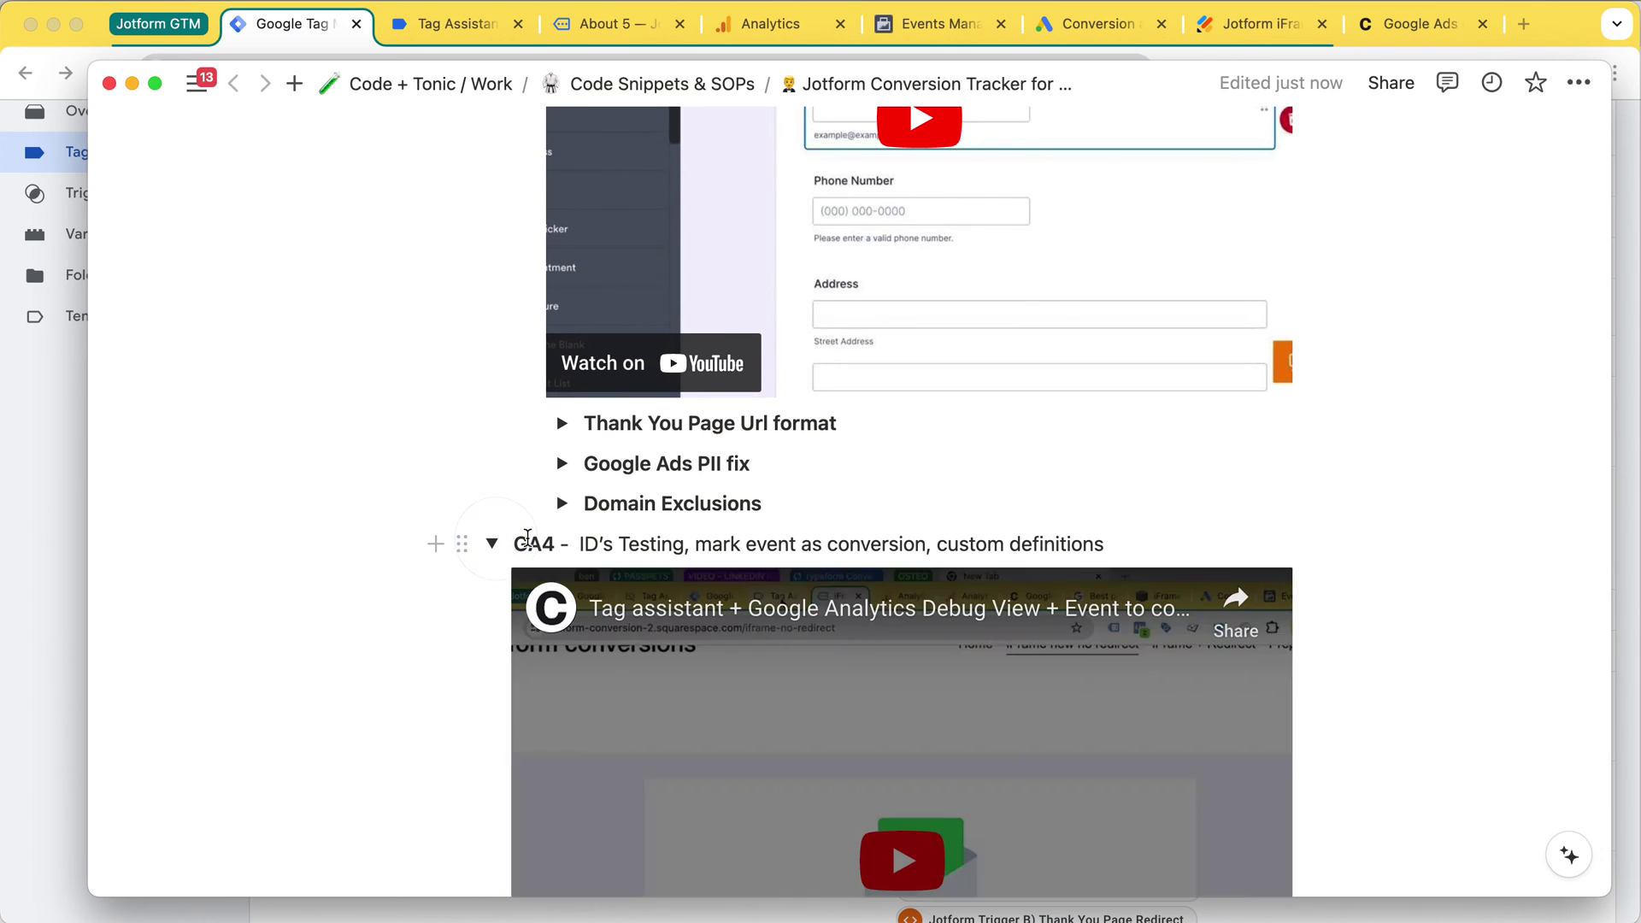
{"action": "scroll", "coordinate": [525, 529], "scroll_direction": "down", "scroll_amount": 3}
{"action": "left_click", "coordinate": [492, 273]}
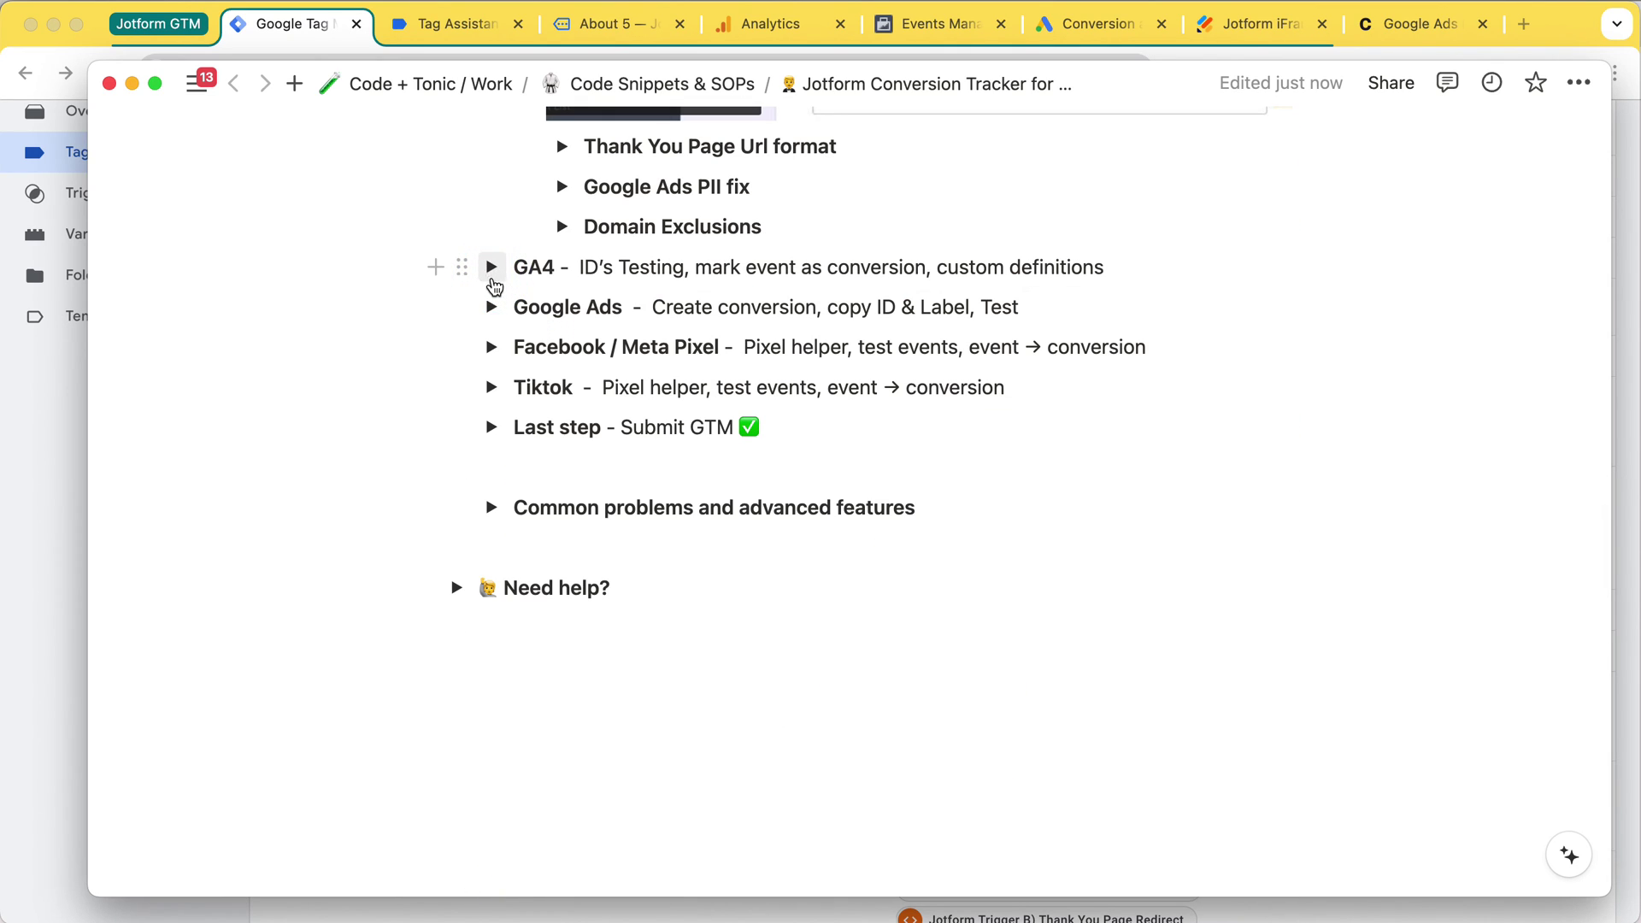
Expand the "Google Ads" section, review its video and conversion setup steps, and collapse it again.
{"action": "left_click", "coordinate": [493, 307]}
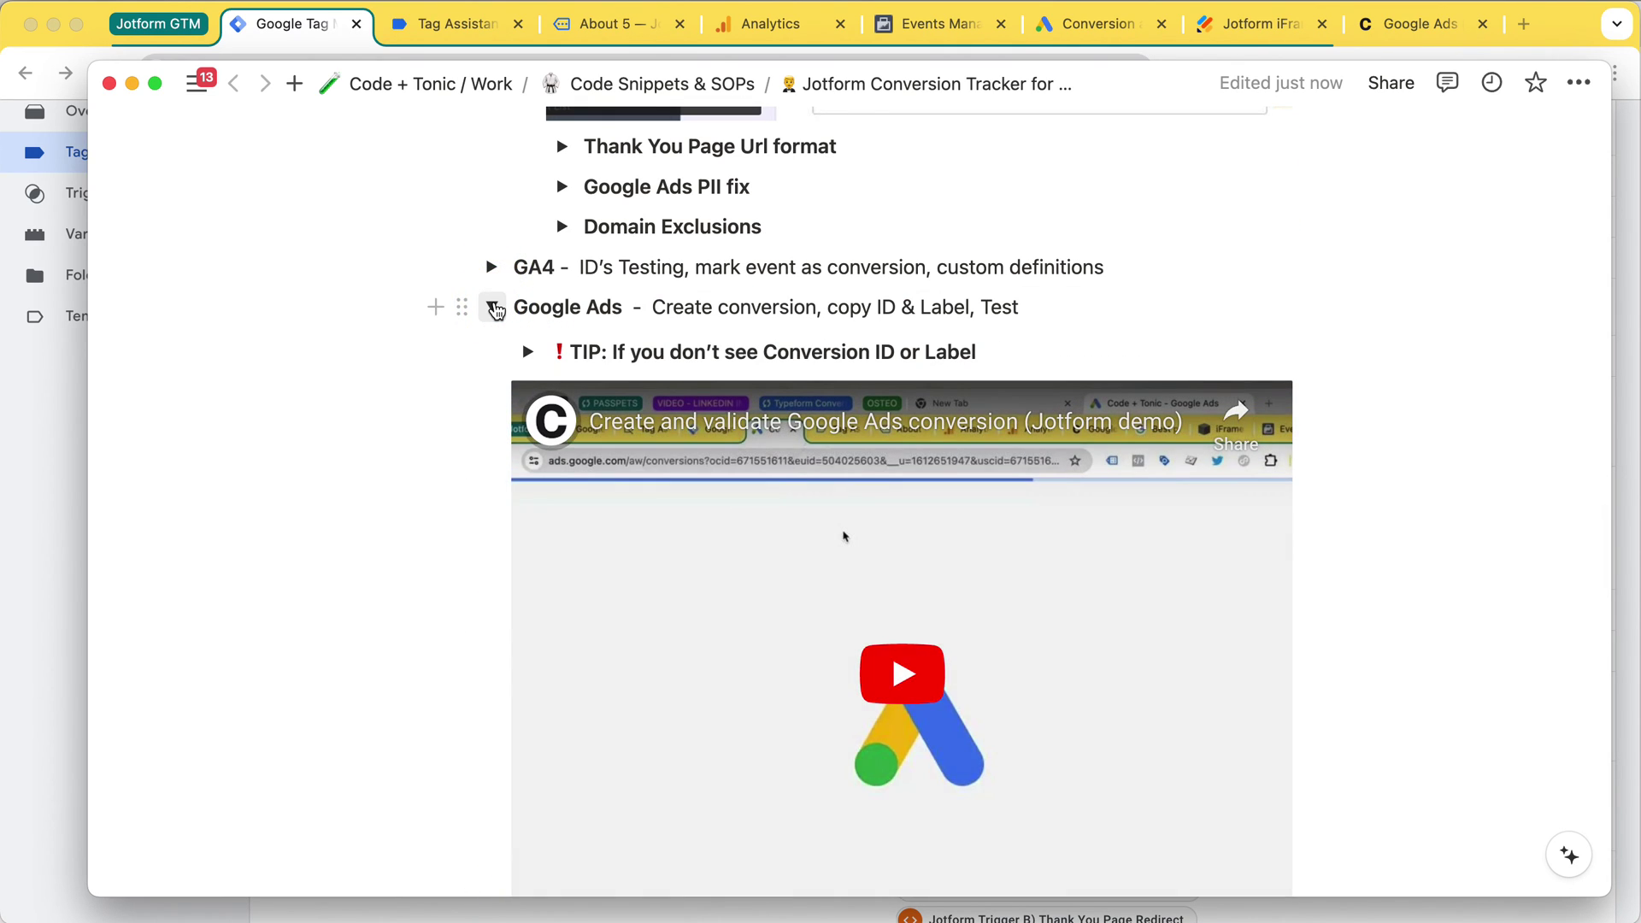
{"action": "scroll", "coordinate": [586, 523], "scroll_direction": "down", "scroll_amount": 4}
{"action": "scroll", "coordinate": [586, 523], "scroll_direction": "down", "scroll_amount": 5}
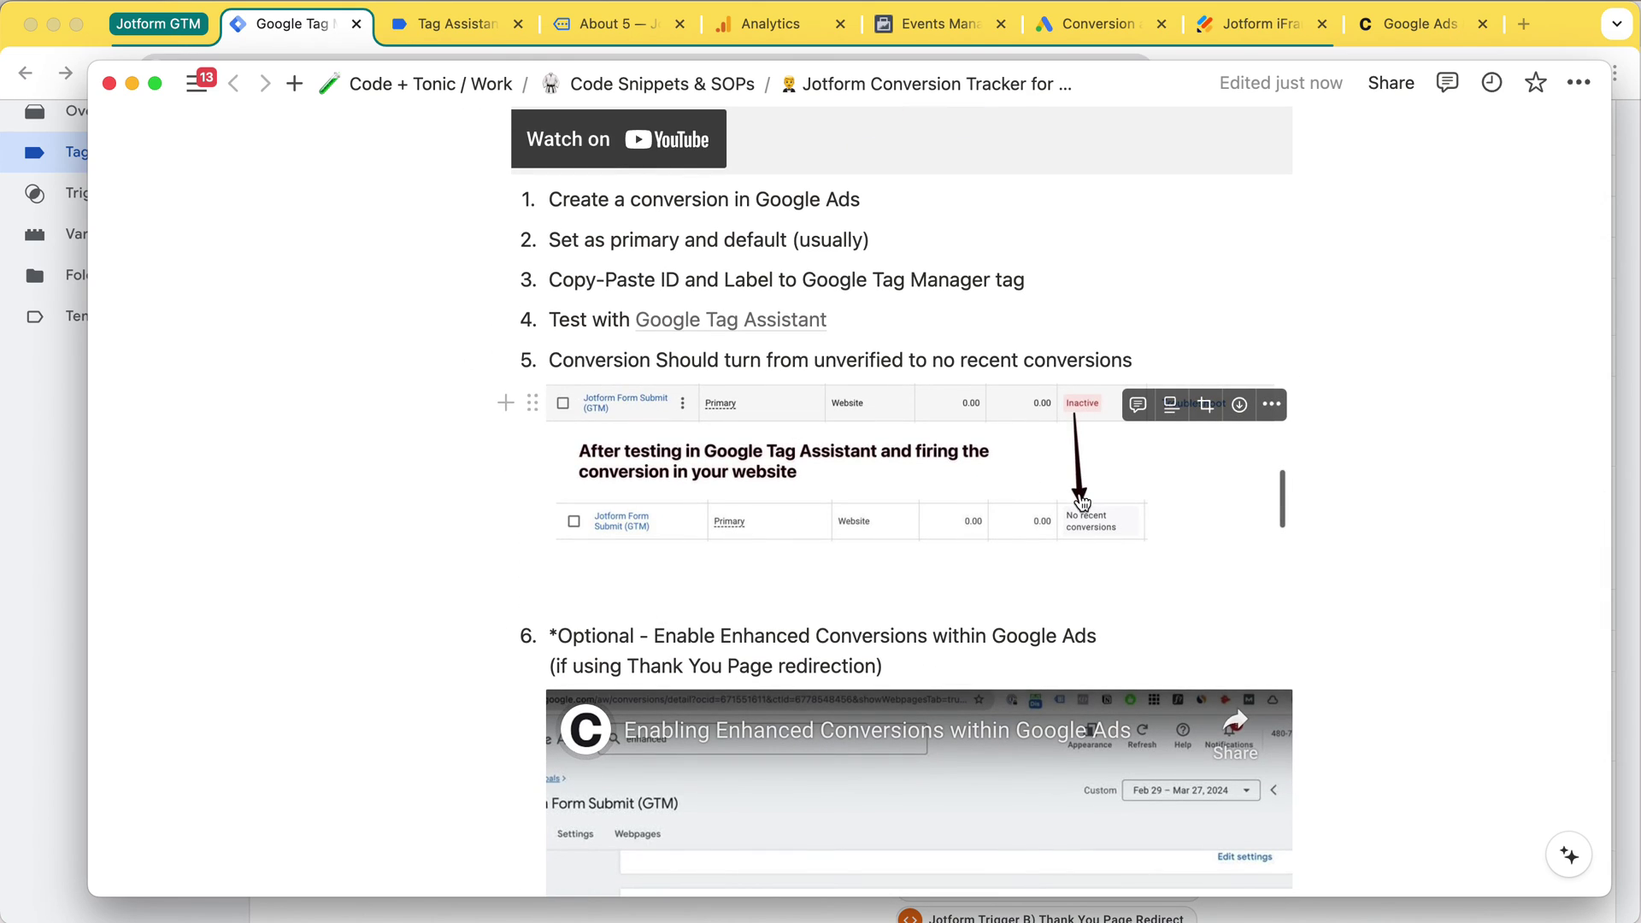
{"action": "scroll", "coordinate": [740, 559], "scroll_direction": "up", "scroll_amount": 9}
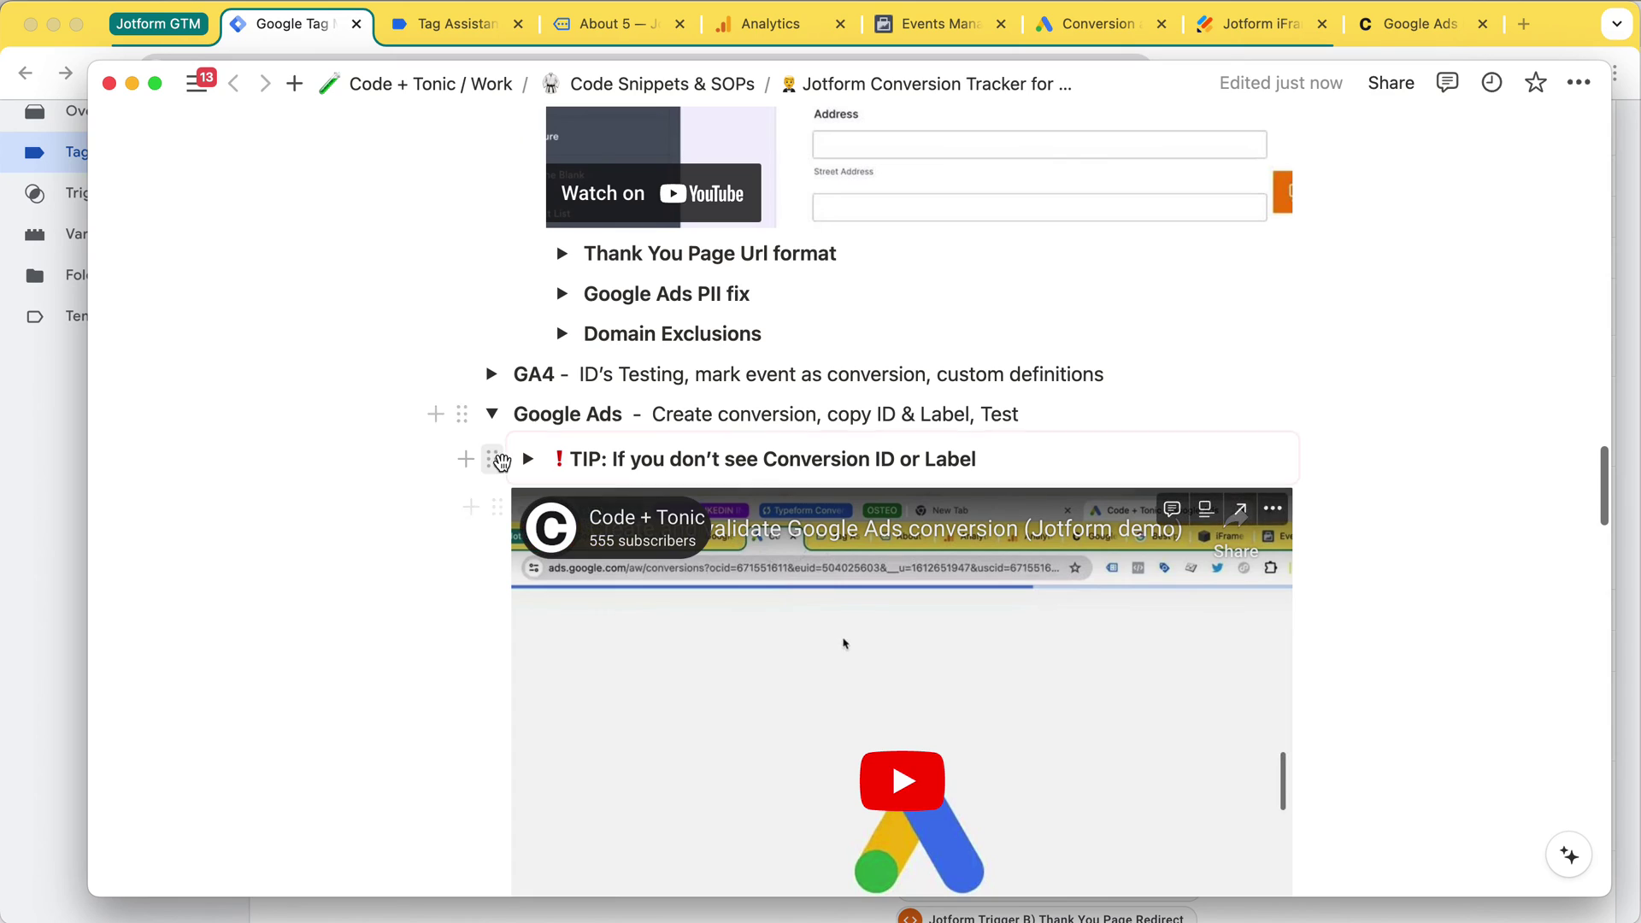
{"action": "left_click", "coordinate": [493, 416]}
{"action": "scroll", "coordinate": [494, 415], "scroll_direction": "down", "scroll_amount": 1}
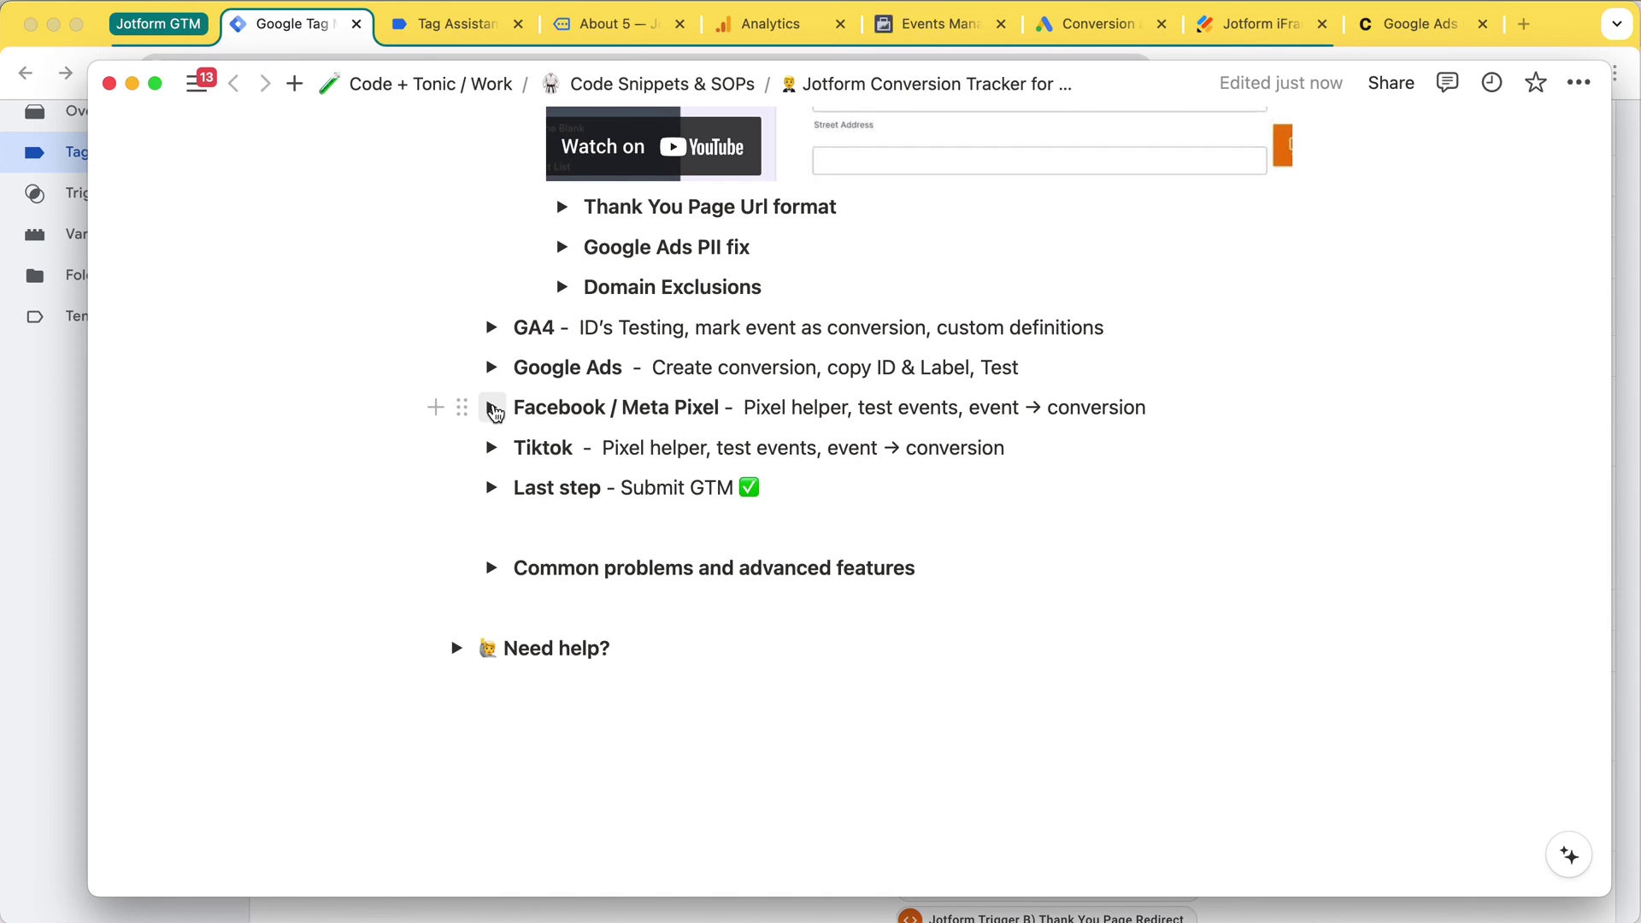
Expand the "Facebook / Meta Pixel" section, review its videos, testing steps and March 28, 2024 update, and collapse it.
{"action": "left_click", "coordinate": [494, 411]}
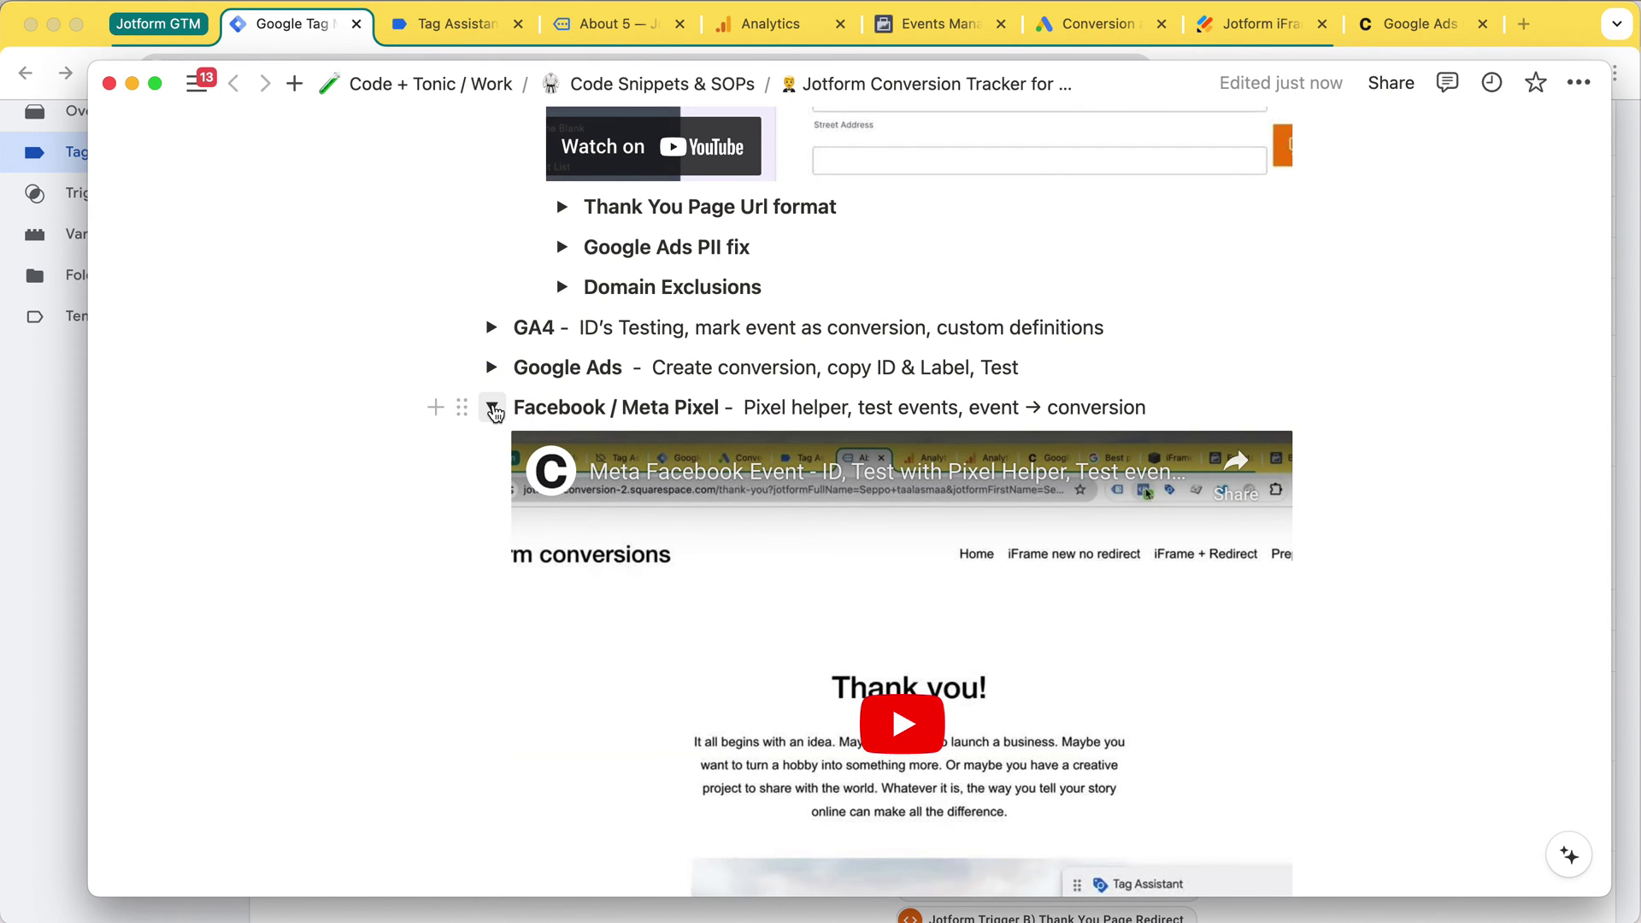
{"action": "scroll", "coordinate": [628, 370], "scroll_direction": "down", "scroll_amount": 5}
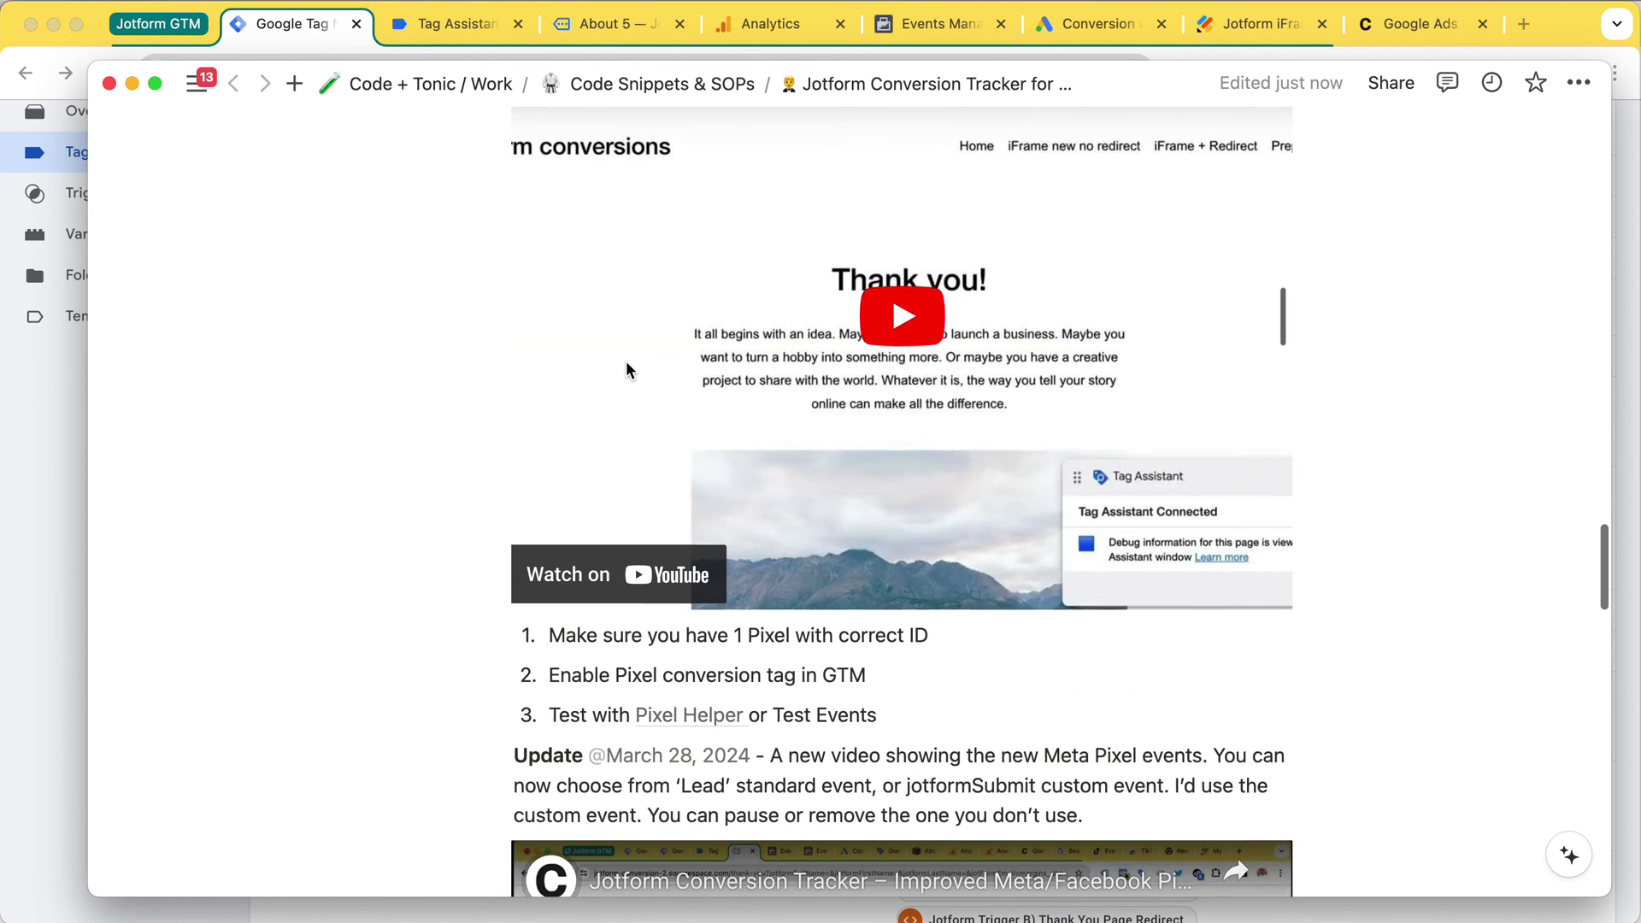
{"action": "scroll", "coordinate": [628, 370], "scroll_direction": "down", "scroll_amount": 10}
{"action": "scroll", "coordinate": [663, 446], "scroll_direction": "up", "scroll_amount": 5}
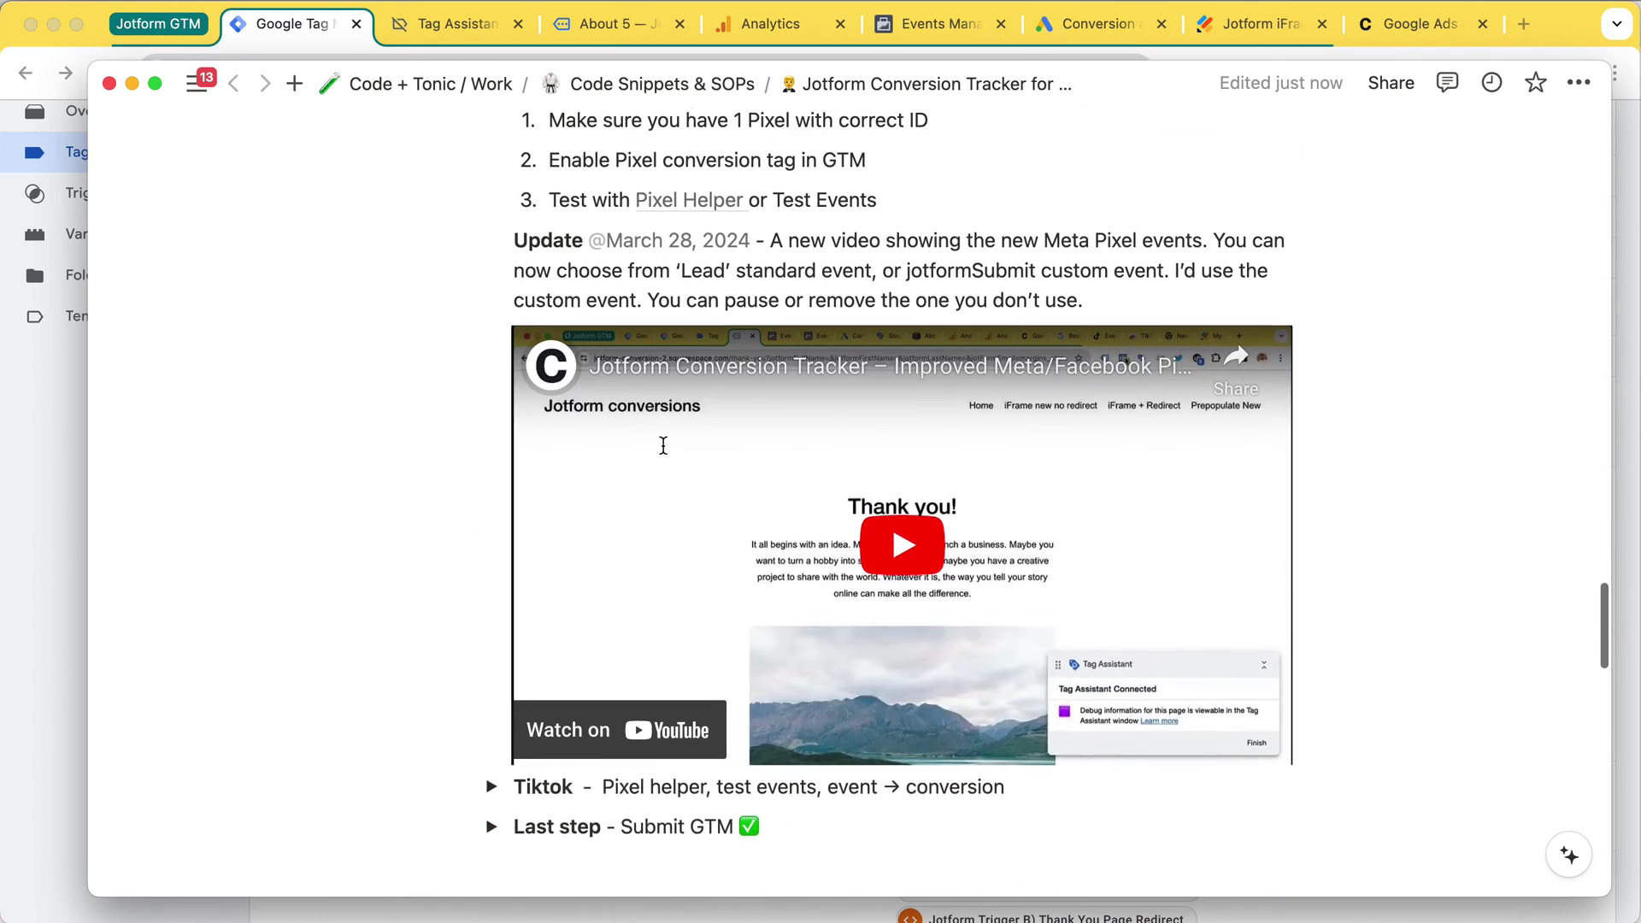
{"action": "scroll", "coordinate": [663, 445], "scroll_direction": "up", "scroll_amount": 15}
{"action": "left_click", "coordinate": [494, 394]}
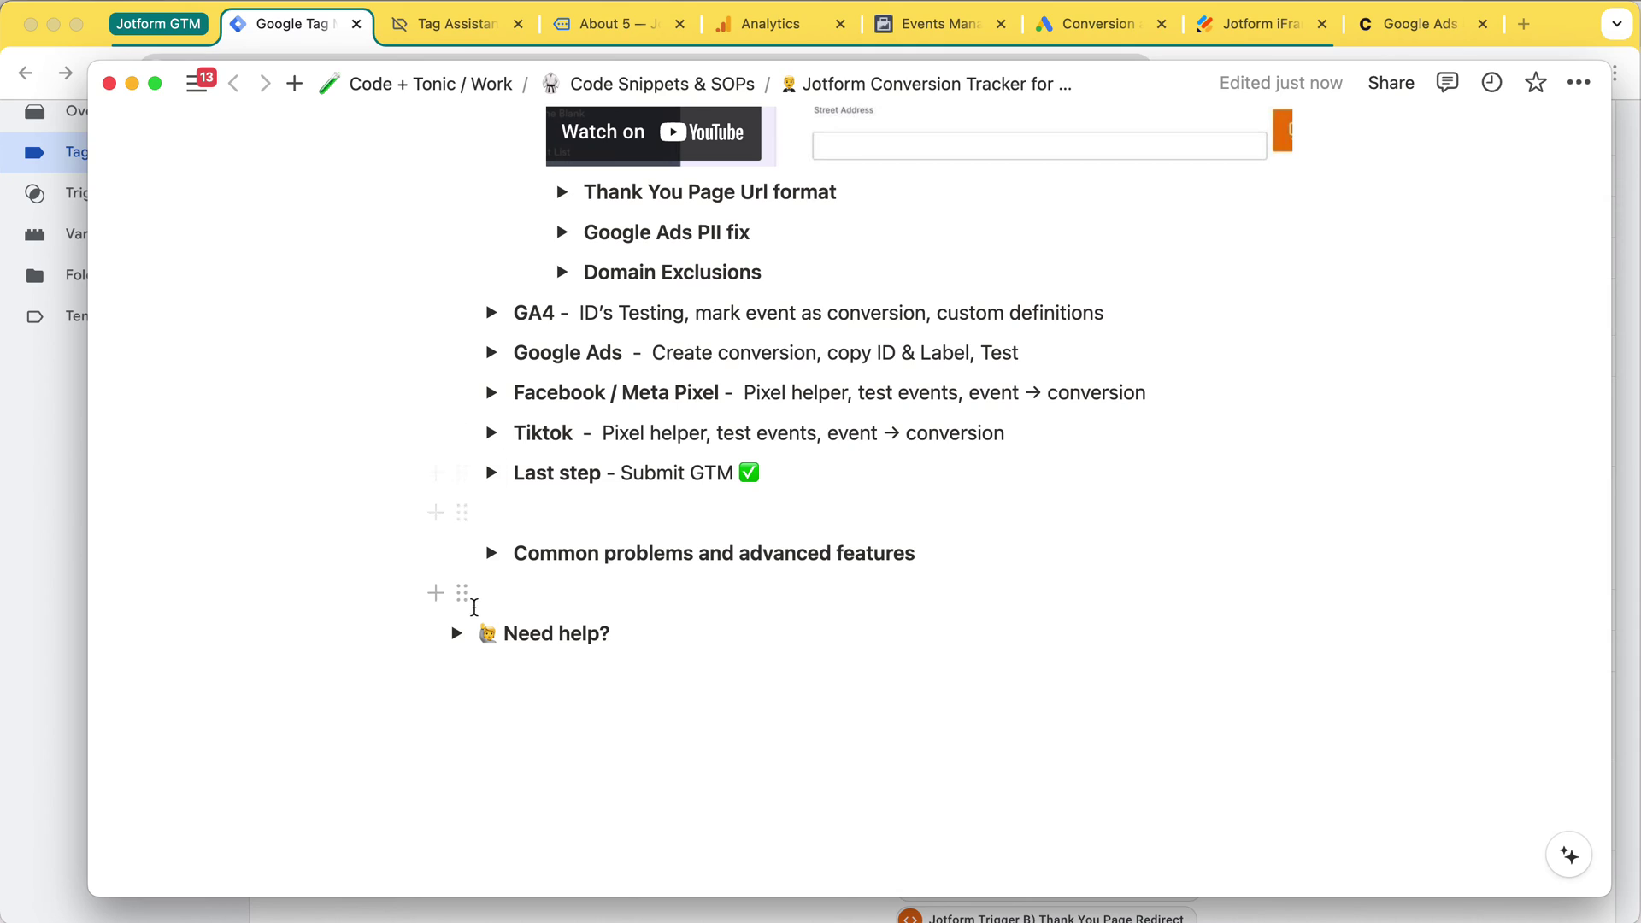
Expand "Common problems and advanced features", review the "Using WIX?" video and message-forwarding scripts, and collapse the WIX entry.
{"action": "left_click", "coordinate": [491, 553]}
{"action": "scroll", "coordinate": [547, 513], "scroll_direction": "down", "scroll_amount": 1}
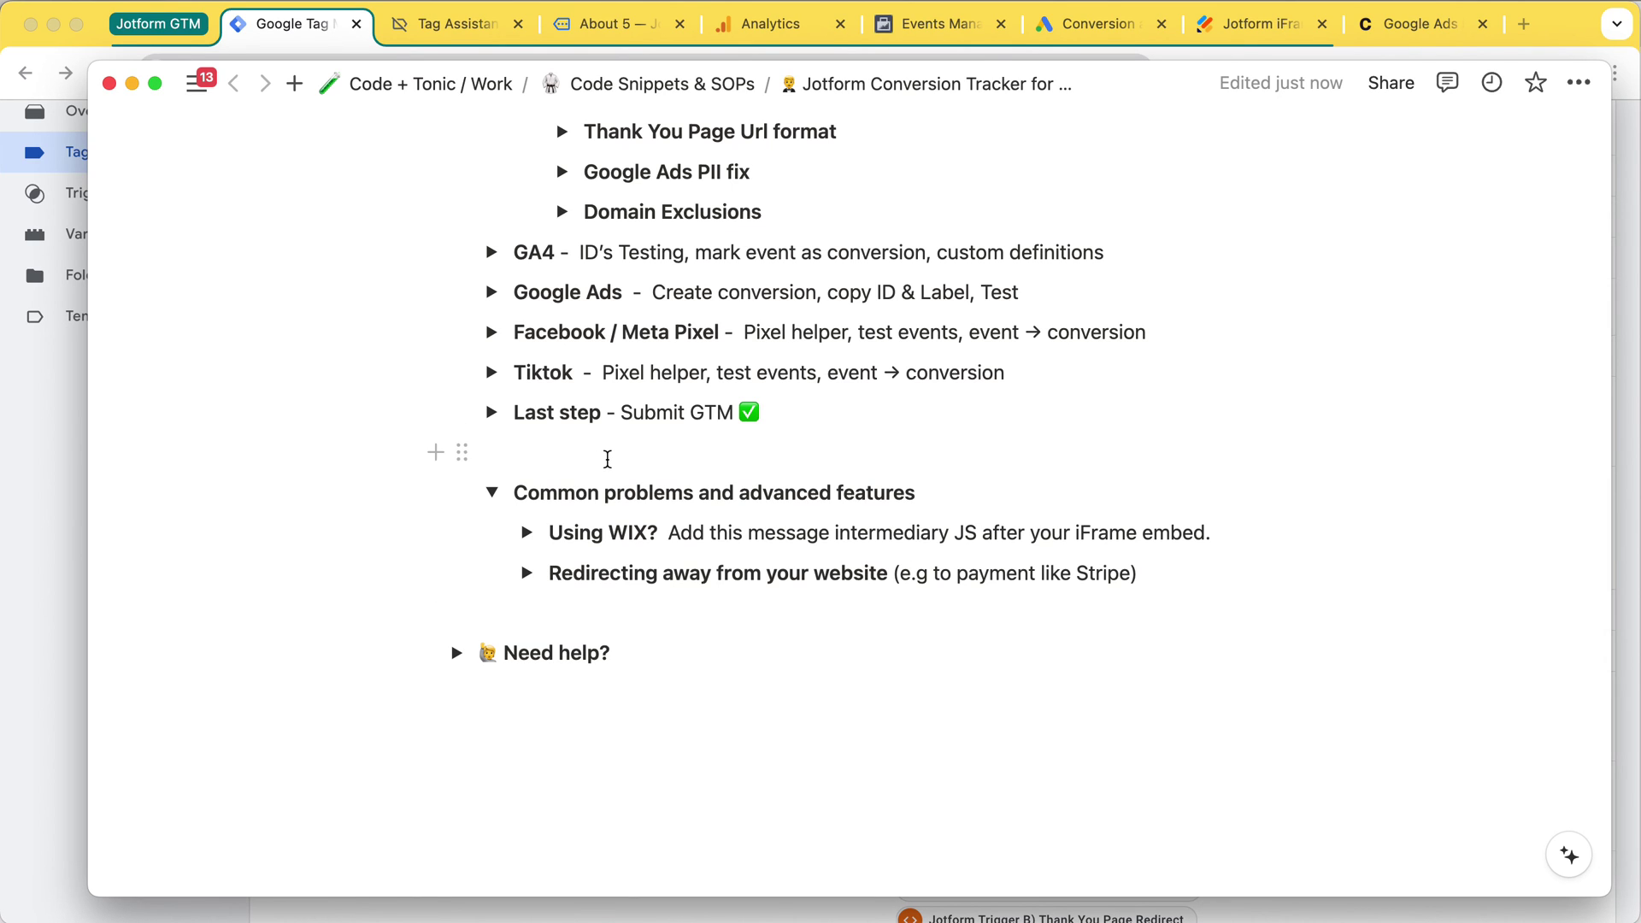
{"action": "left_click", "coordinate": [529, 533]}
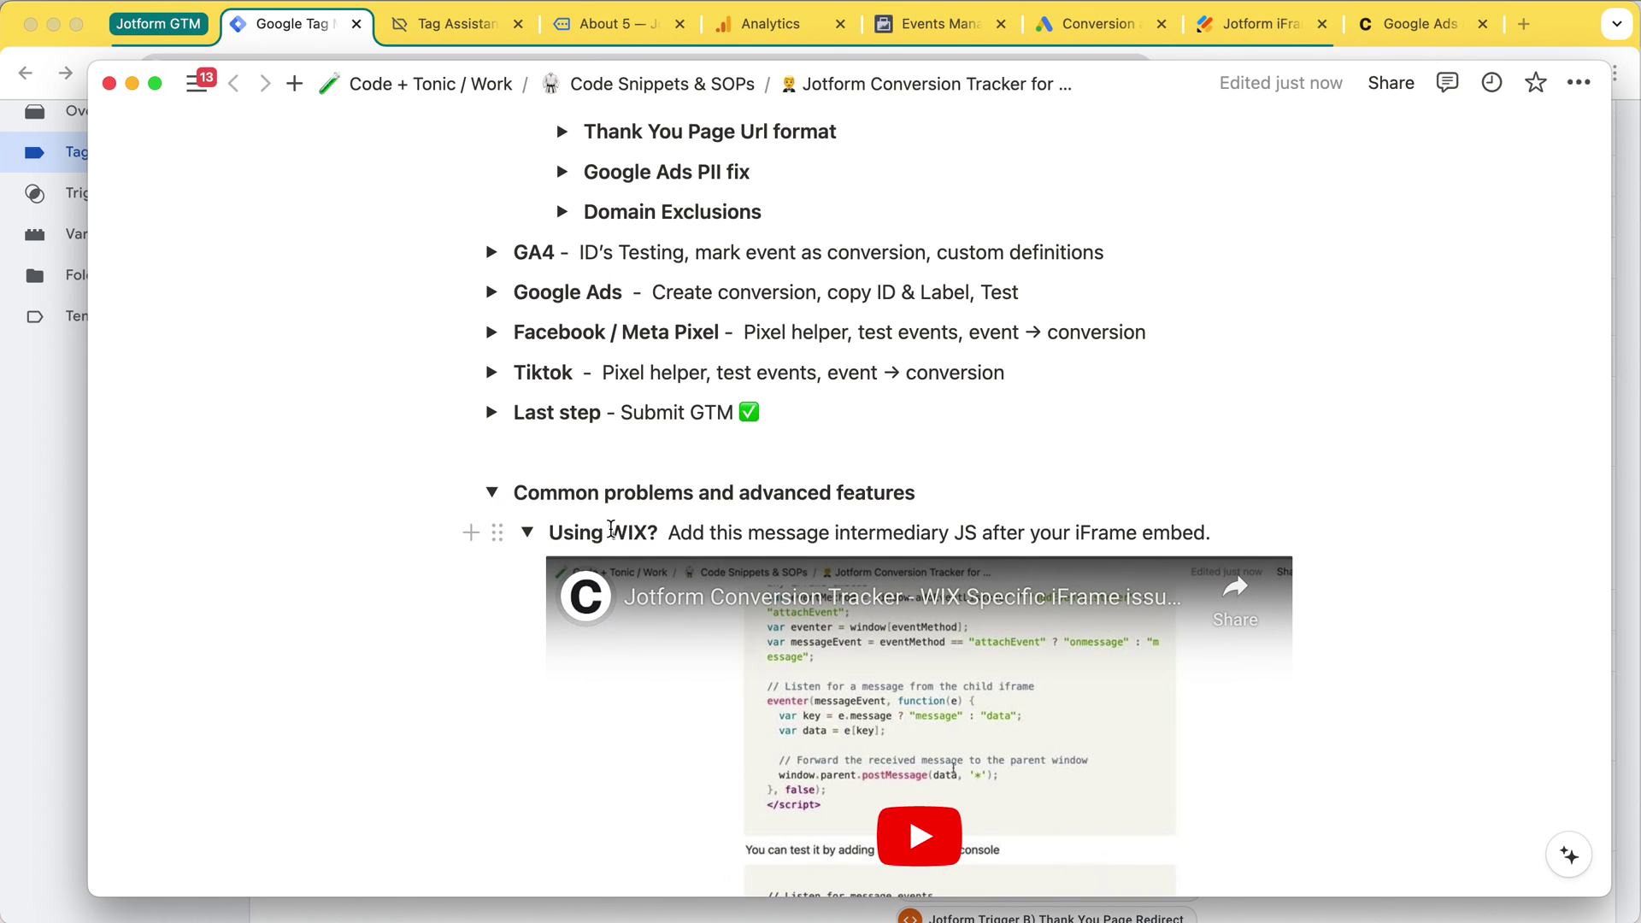
{"action": "scroll", "coordinate": [707, 550], "scroll_direction": "down", "scroll_amount": 8}
{"action": "scroll", "coordinate": [706, 549], "scroll_direction": "down", "scroll_amount": 8}
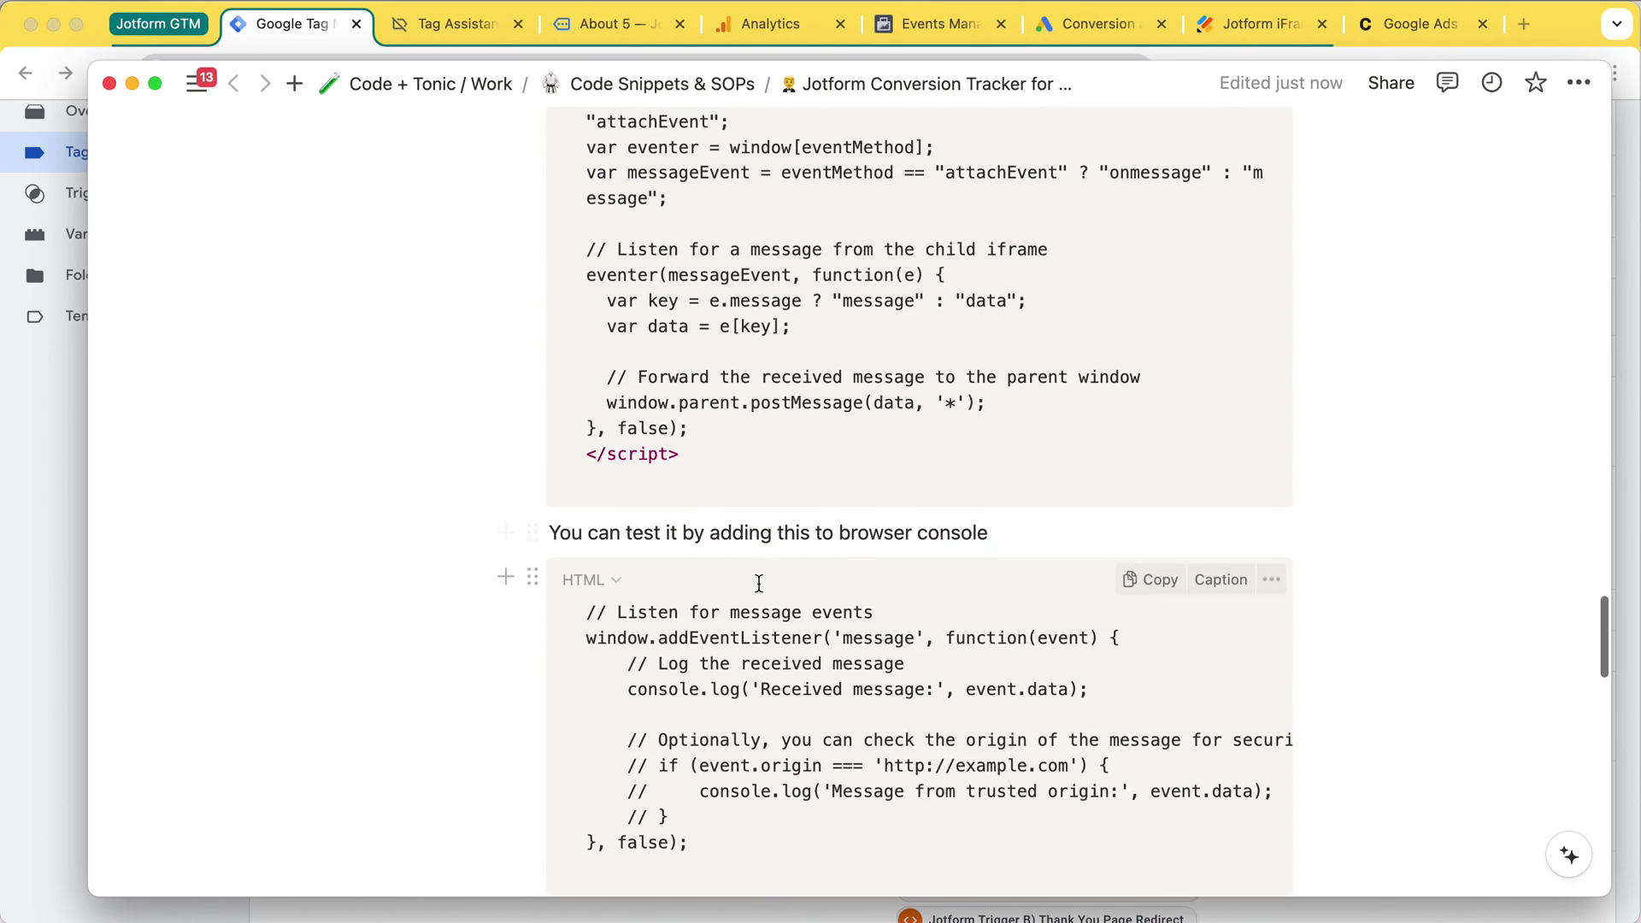
{"action": "scroll", "coordinate": [759, 581], "scroll_direction": "up", "scroll_amount": 8}
{"action": "scroll", "coordinate": [759, 584], "scroll_direction": "up", "scroll_amount": 10}
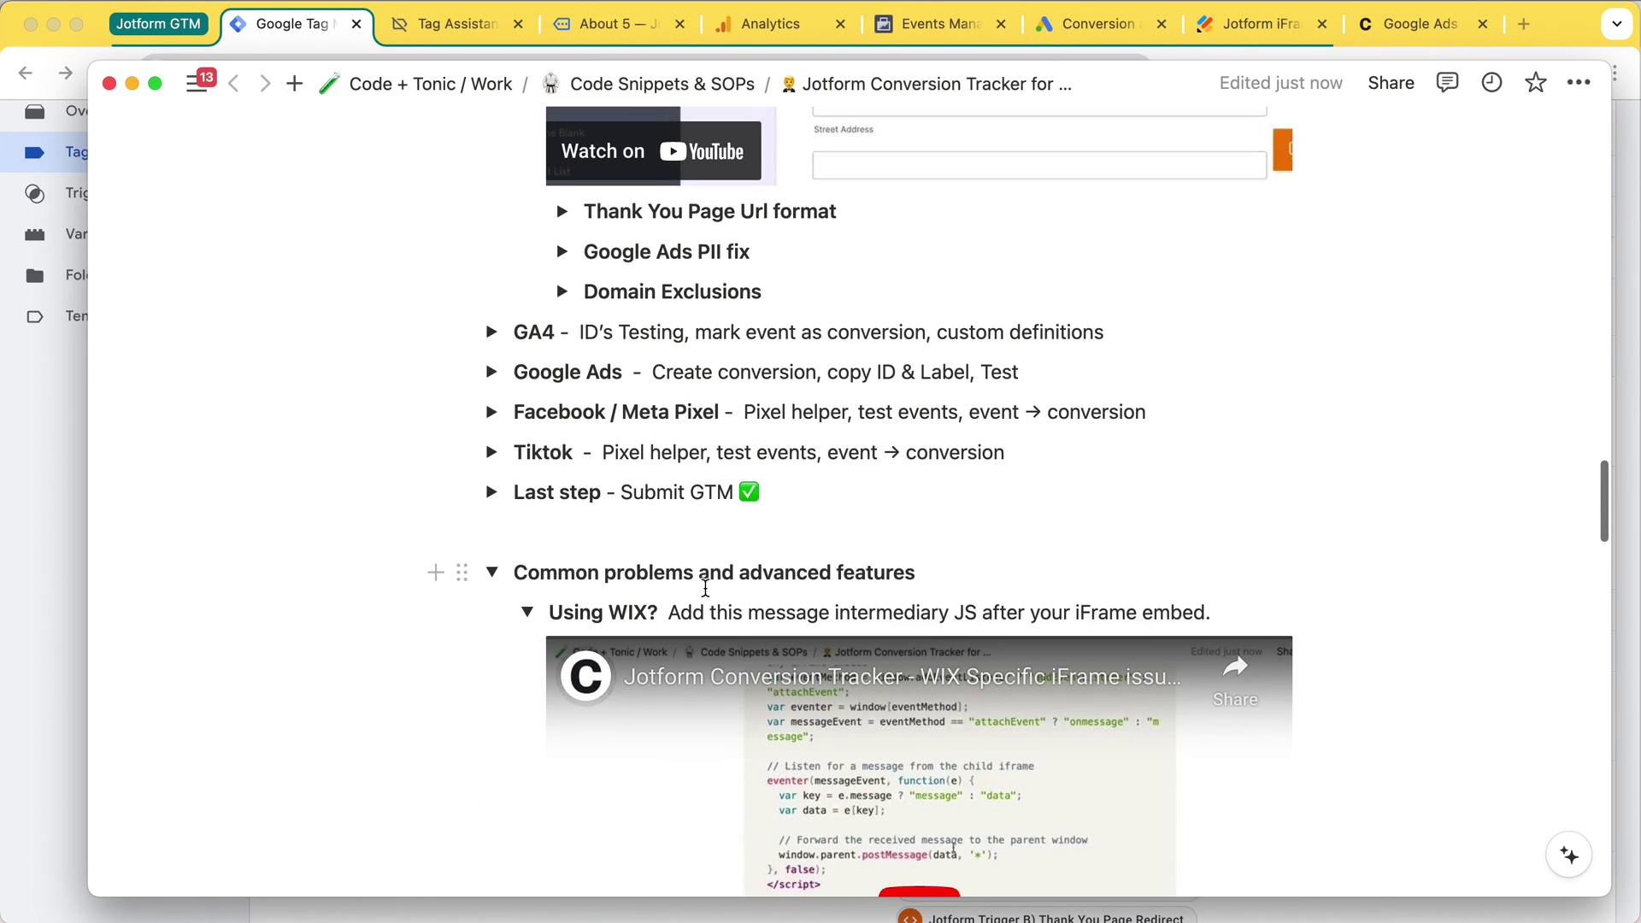
{"action": "left_click", "coordinate": [522, 612]}
{"action": "scroll", "coordinate": [551, 636], "scroll_direction": "down", "scroll_amount": 1}
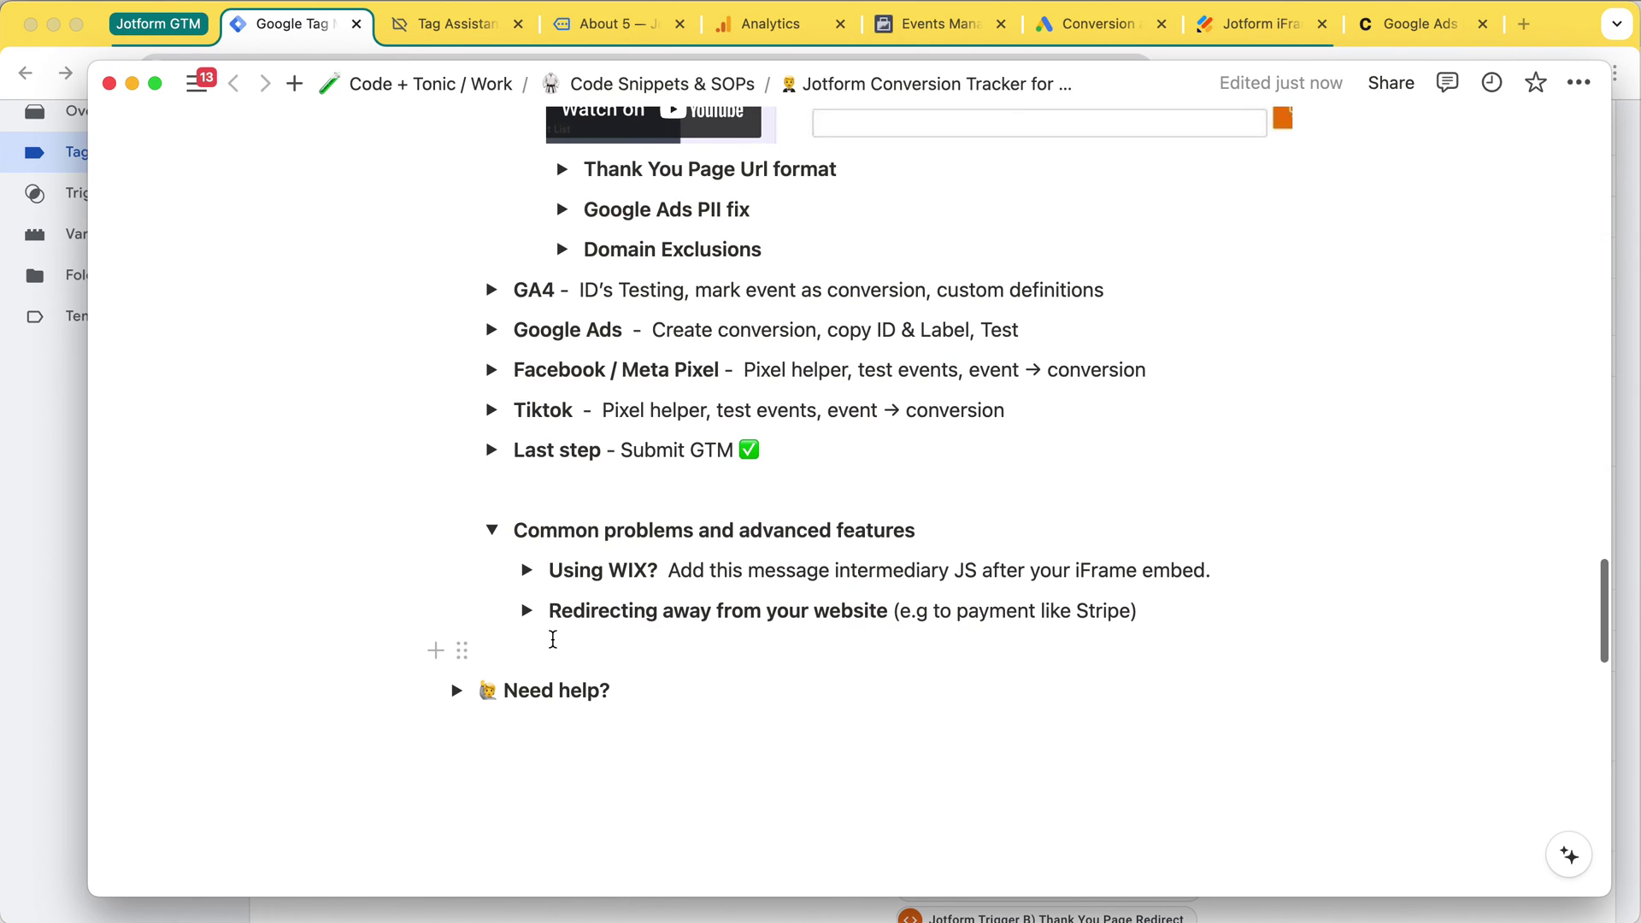
Highlight the "Redirecting away from your website" heading and its Stripe example, and briefly expand and collapse that entry.
{"action": "left_click_drag", "start_coordinate": [550, 611], "coordinate": [881, 610]}
{"action": "left_click", "coordinate": [906, 612]}
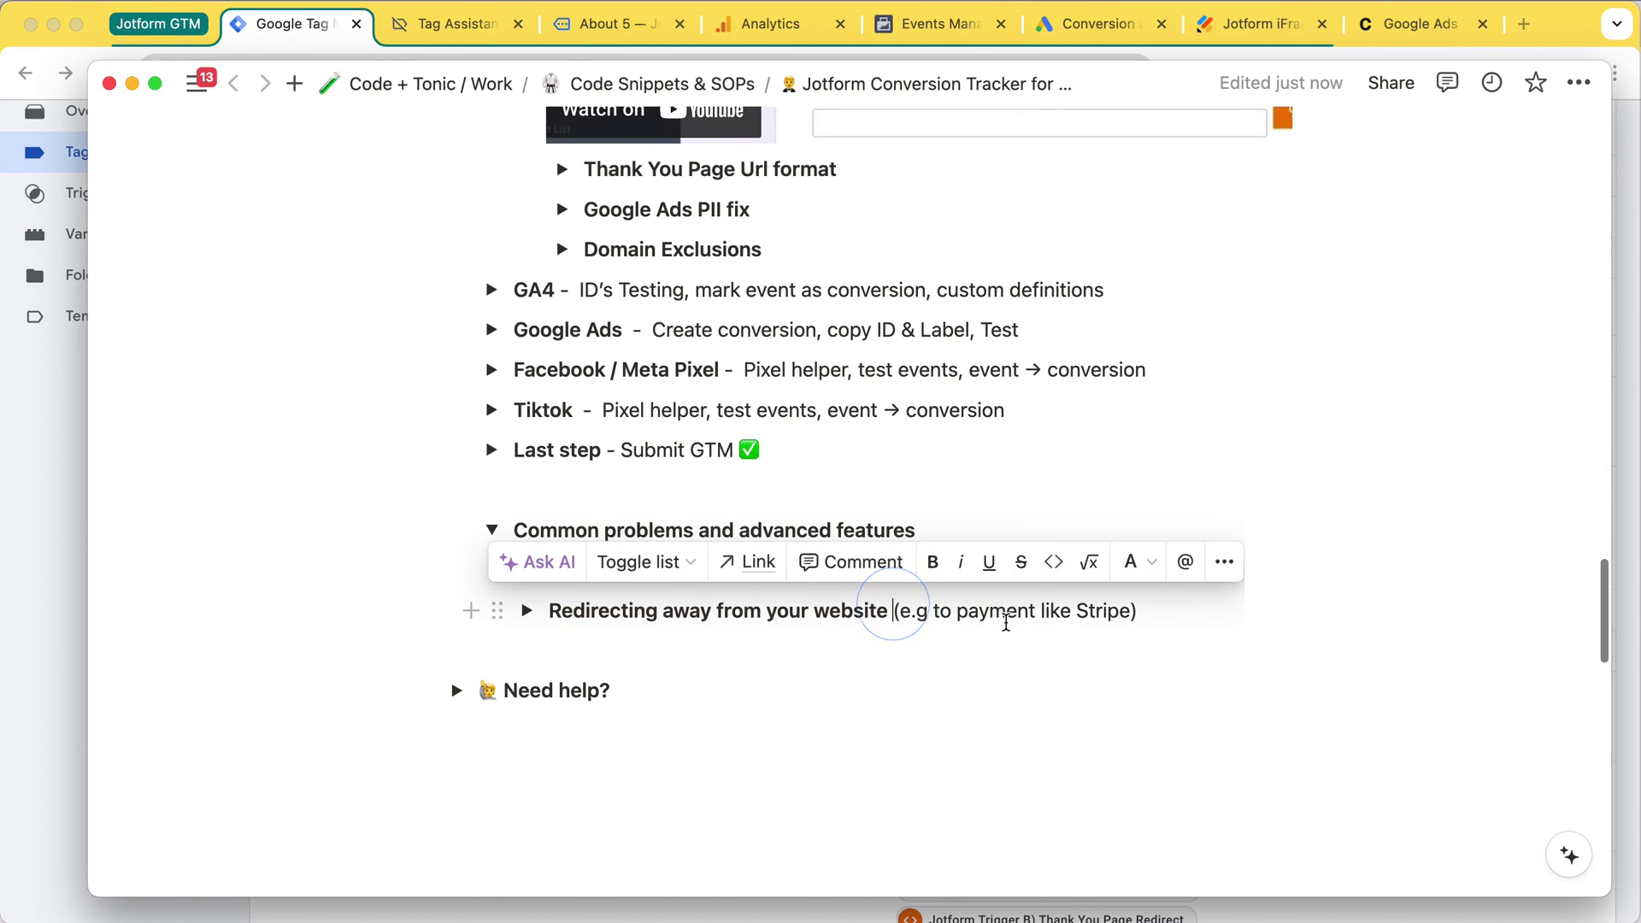
{"action": "double_click", "coordinate": [1100, 612]}
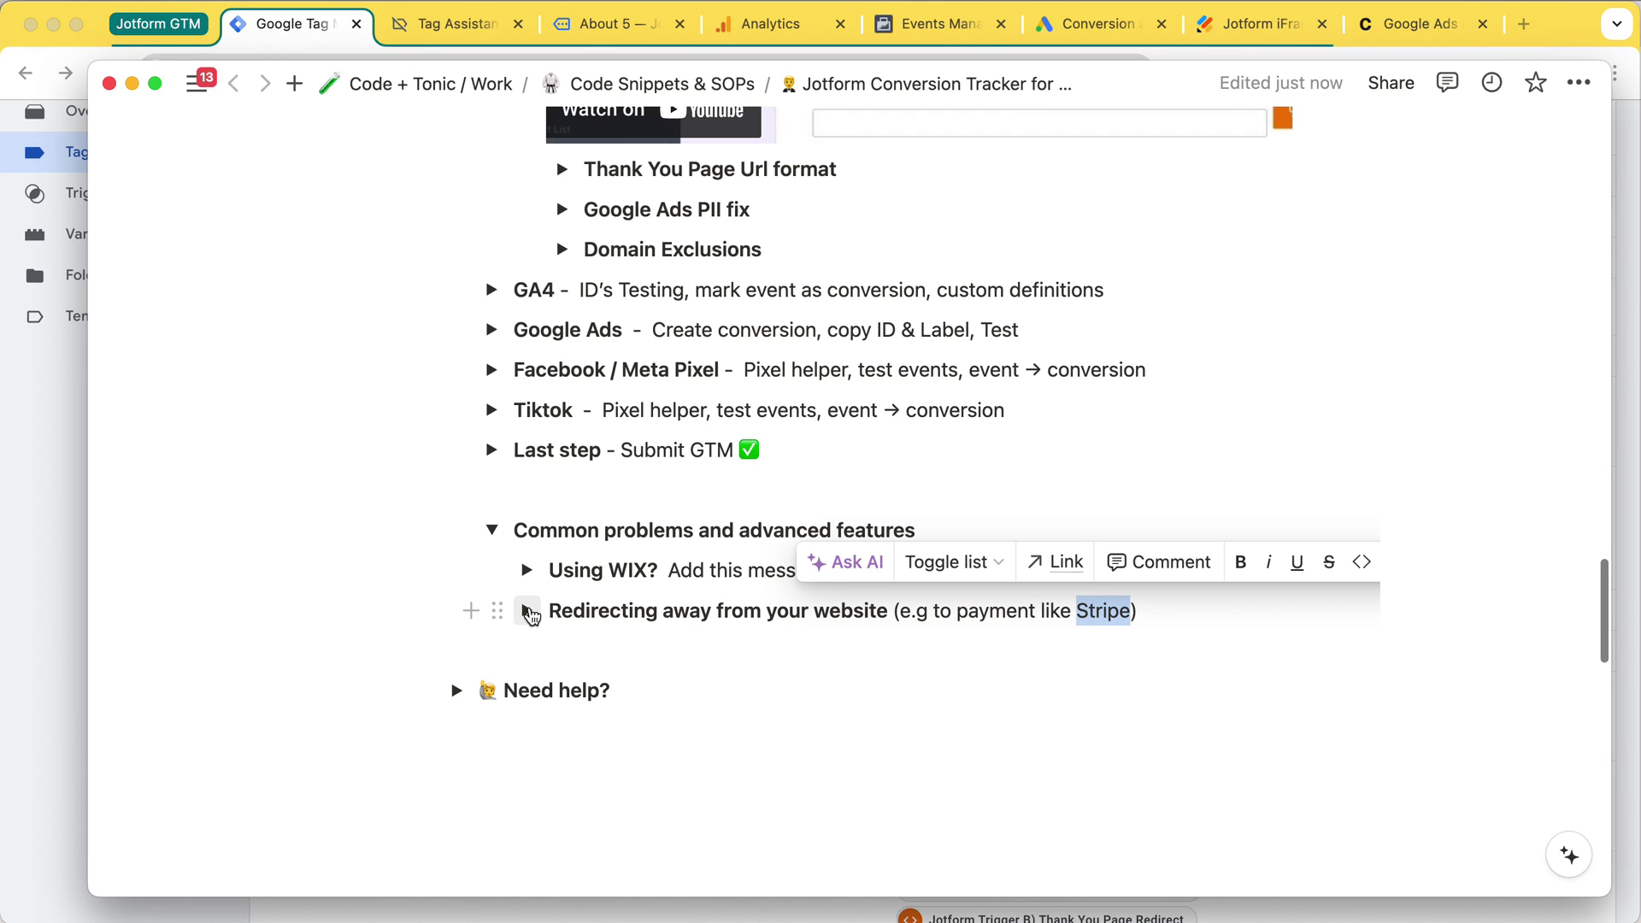
{"action": "left_click", "coordinate": [527, 612]}
{"action": "scroll", "coordinate": [530, 612], "scroll_direction": "down", "scroll_amount": 1}
{"action": "left_click", "coordinate": [528, 563]}
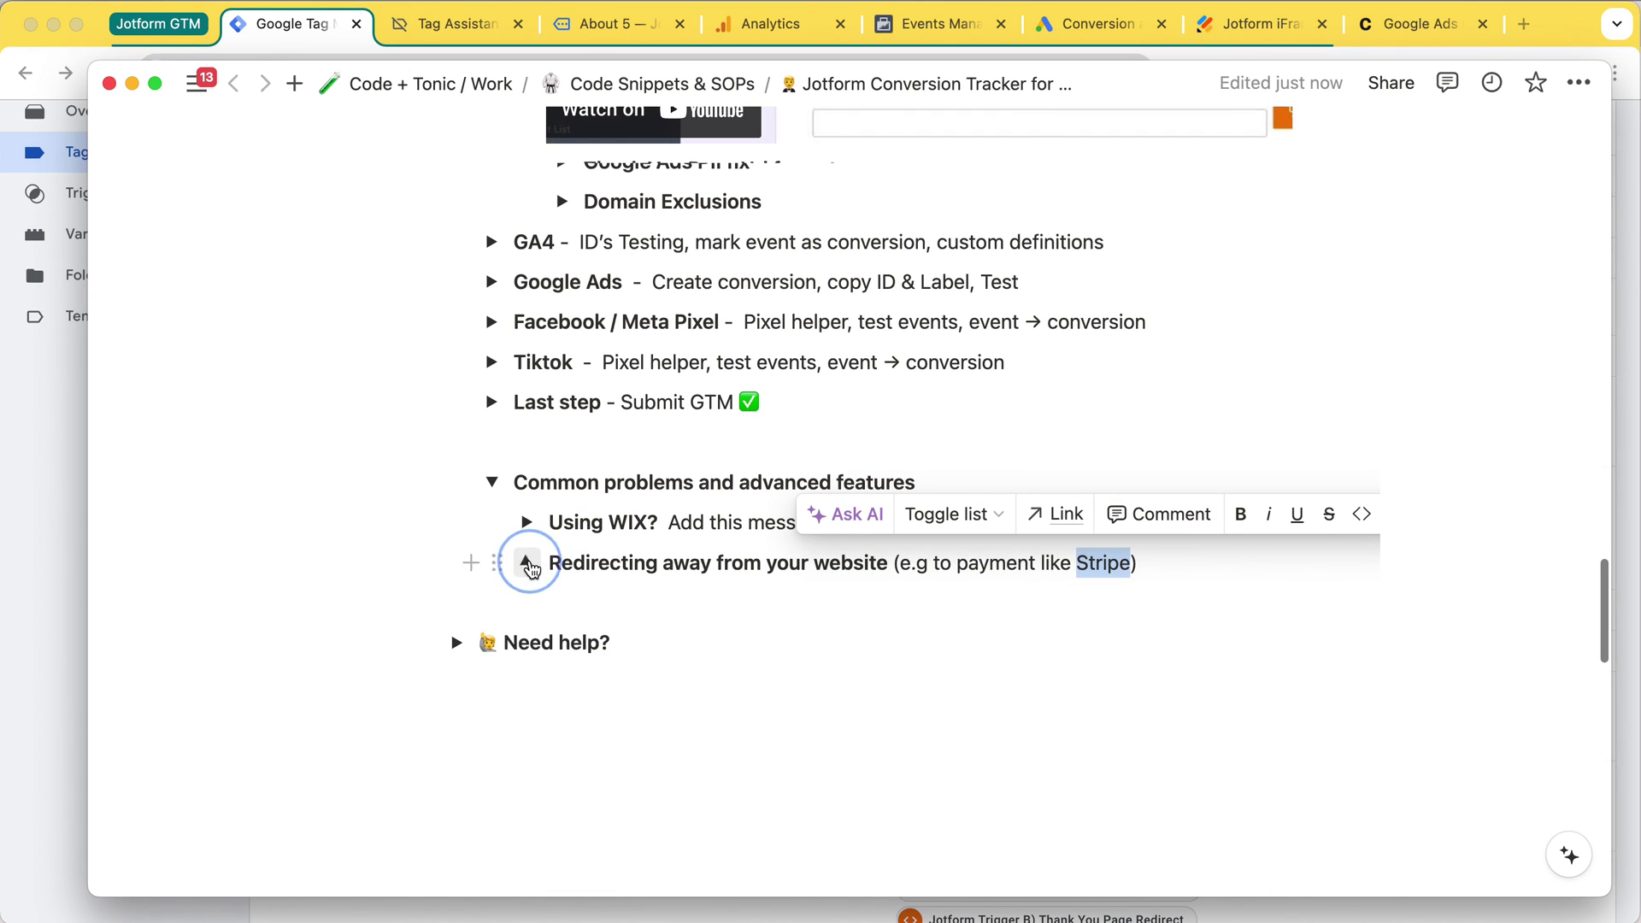
{"action": "left_click", "coordinate": [665, 562]}
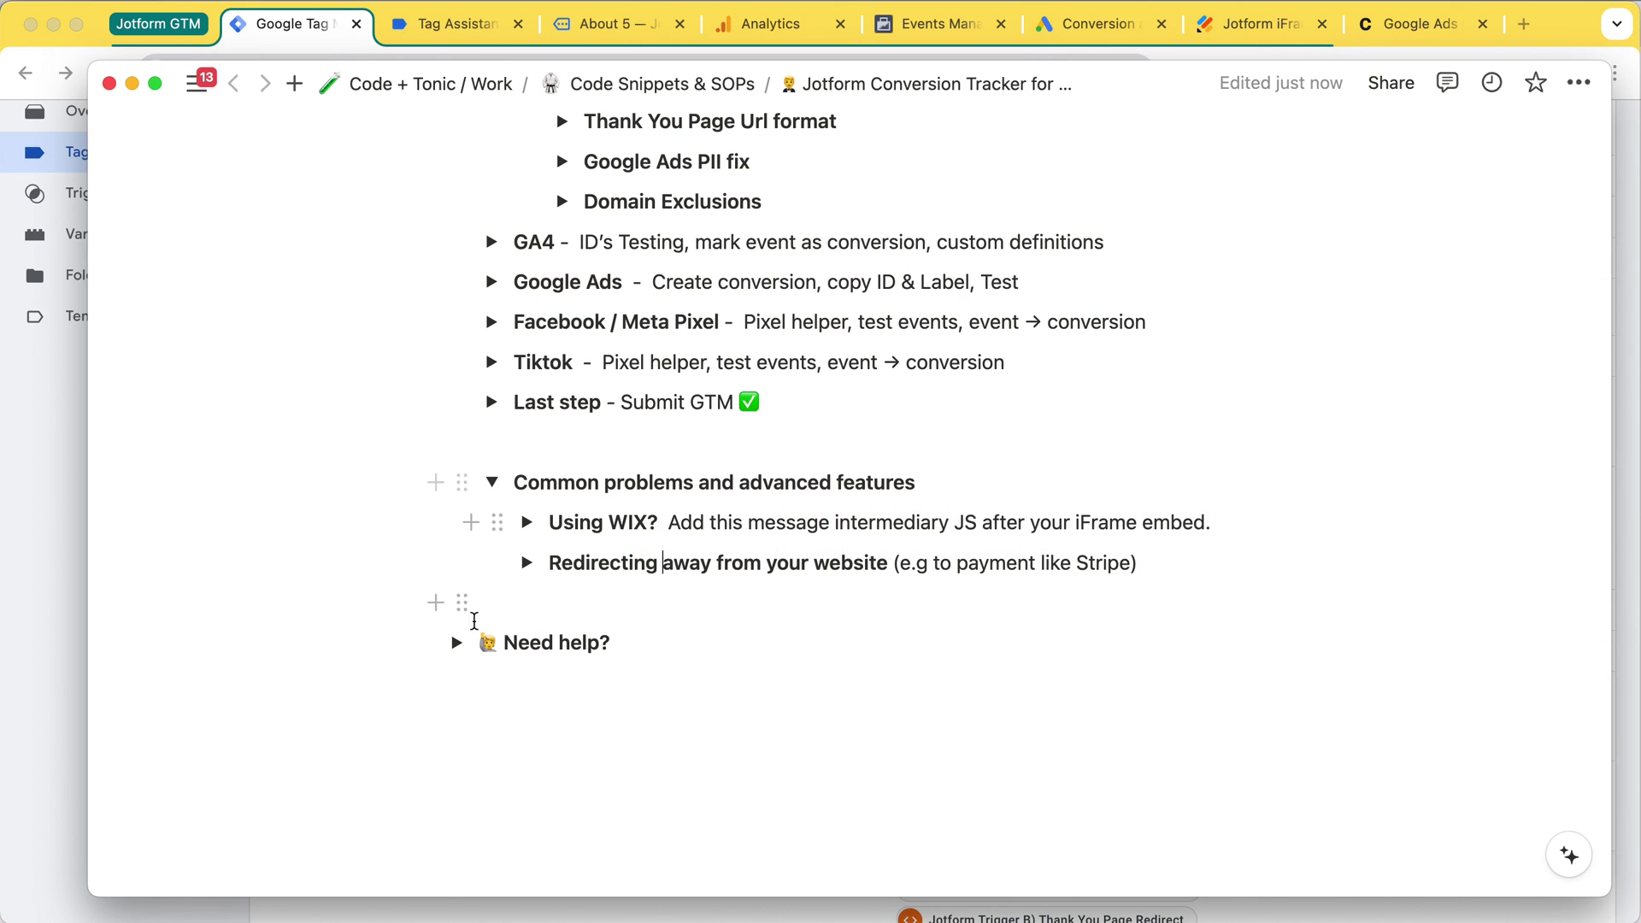
Expand the "Need help?" section, look over the contact reasons in its support form, and collapse it.
{"action": "left_click", "coordinate": [459, 643]}
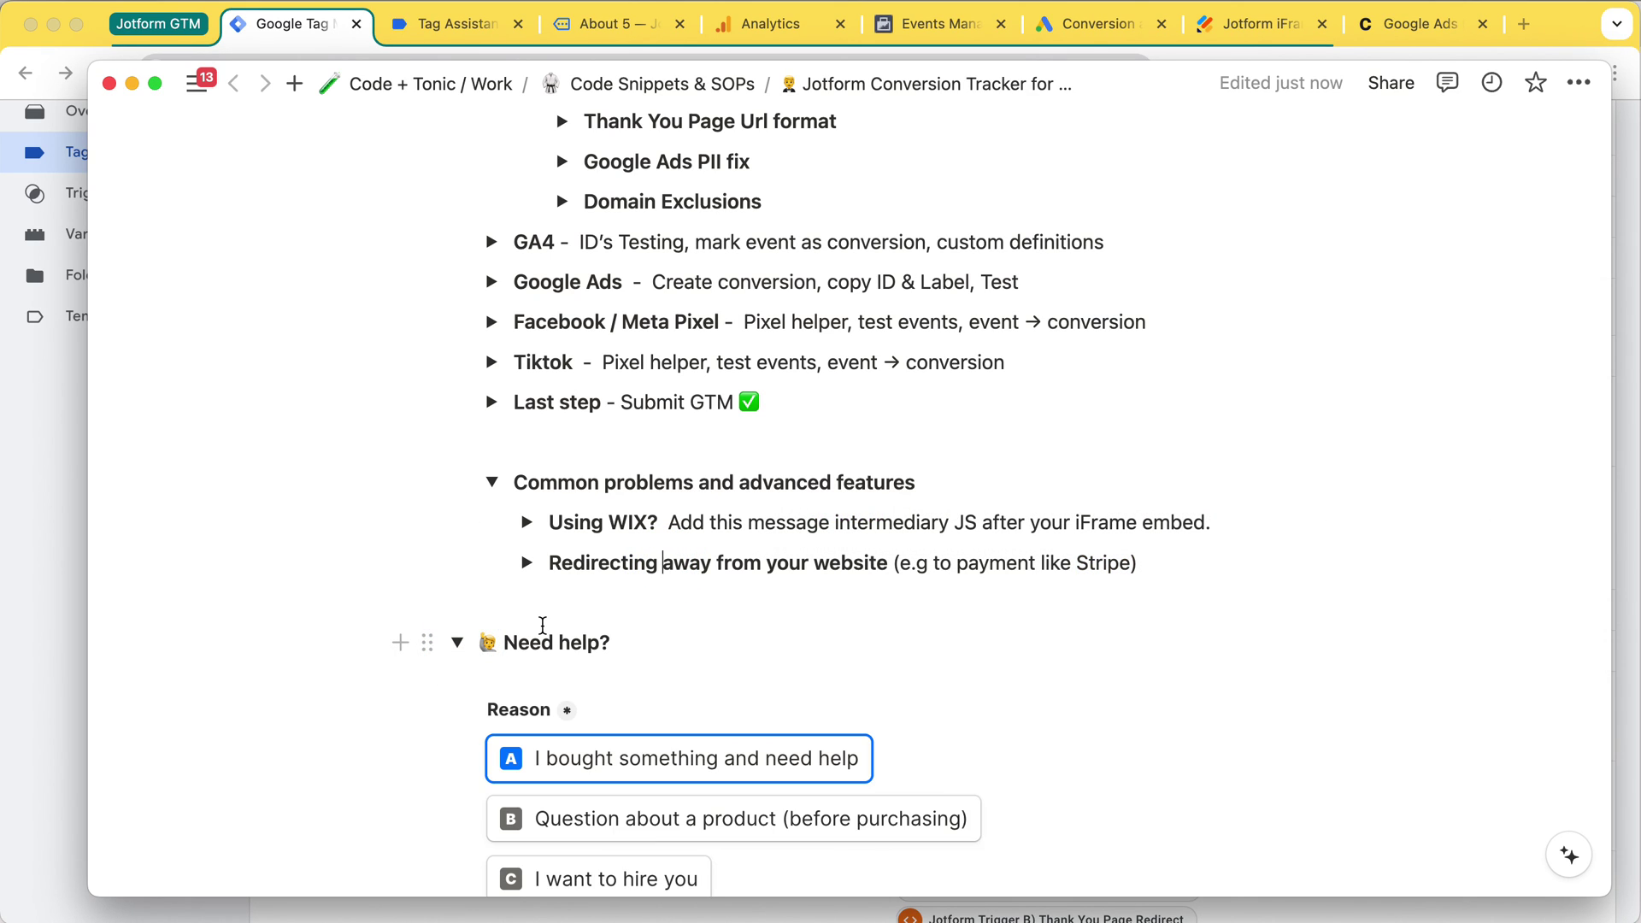
{"action": "scroll", "coordinate": [542, 623], "scroll_direction": "down", "scroll_amount": 5}
{"action": "scroll", "coordinate": [542, 623], "scroll_direction": "up", "scroll_amount": 1}
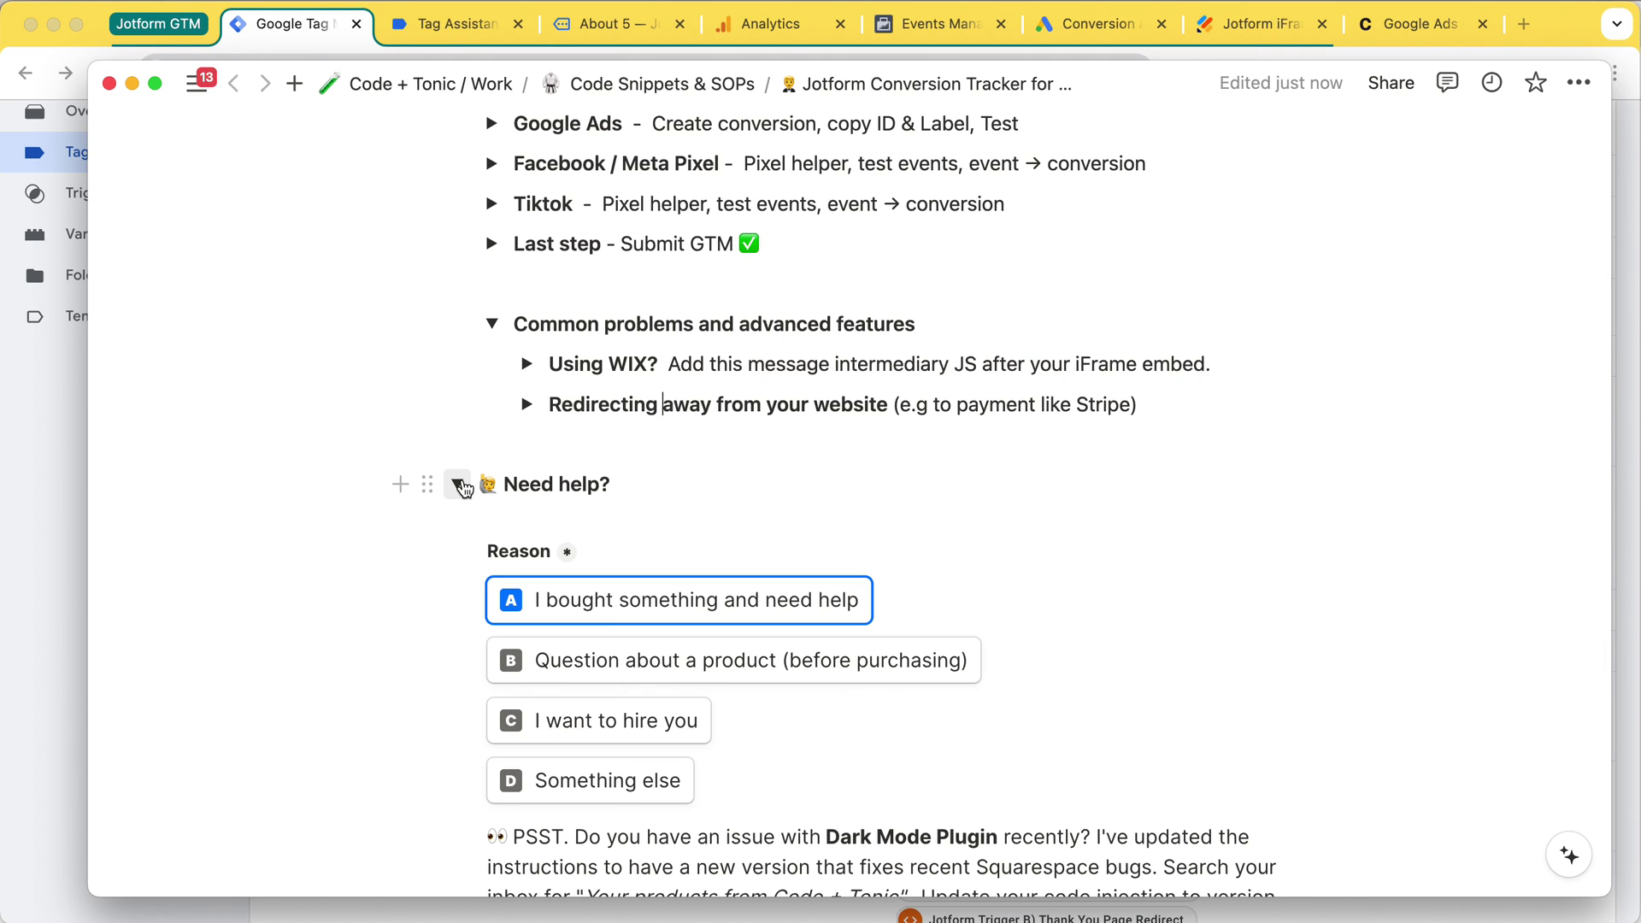
{"action": "scroll", "coordinate": [461, 488], "scroll_direction": "up", "scroll_amount": 1}
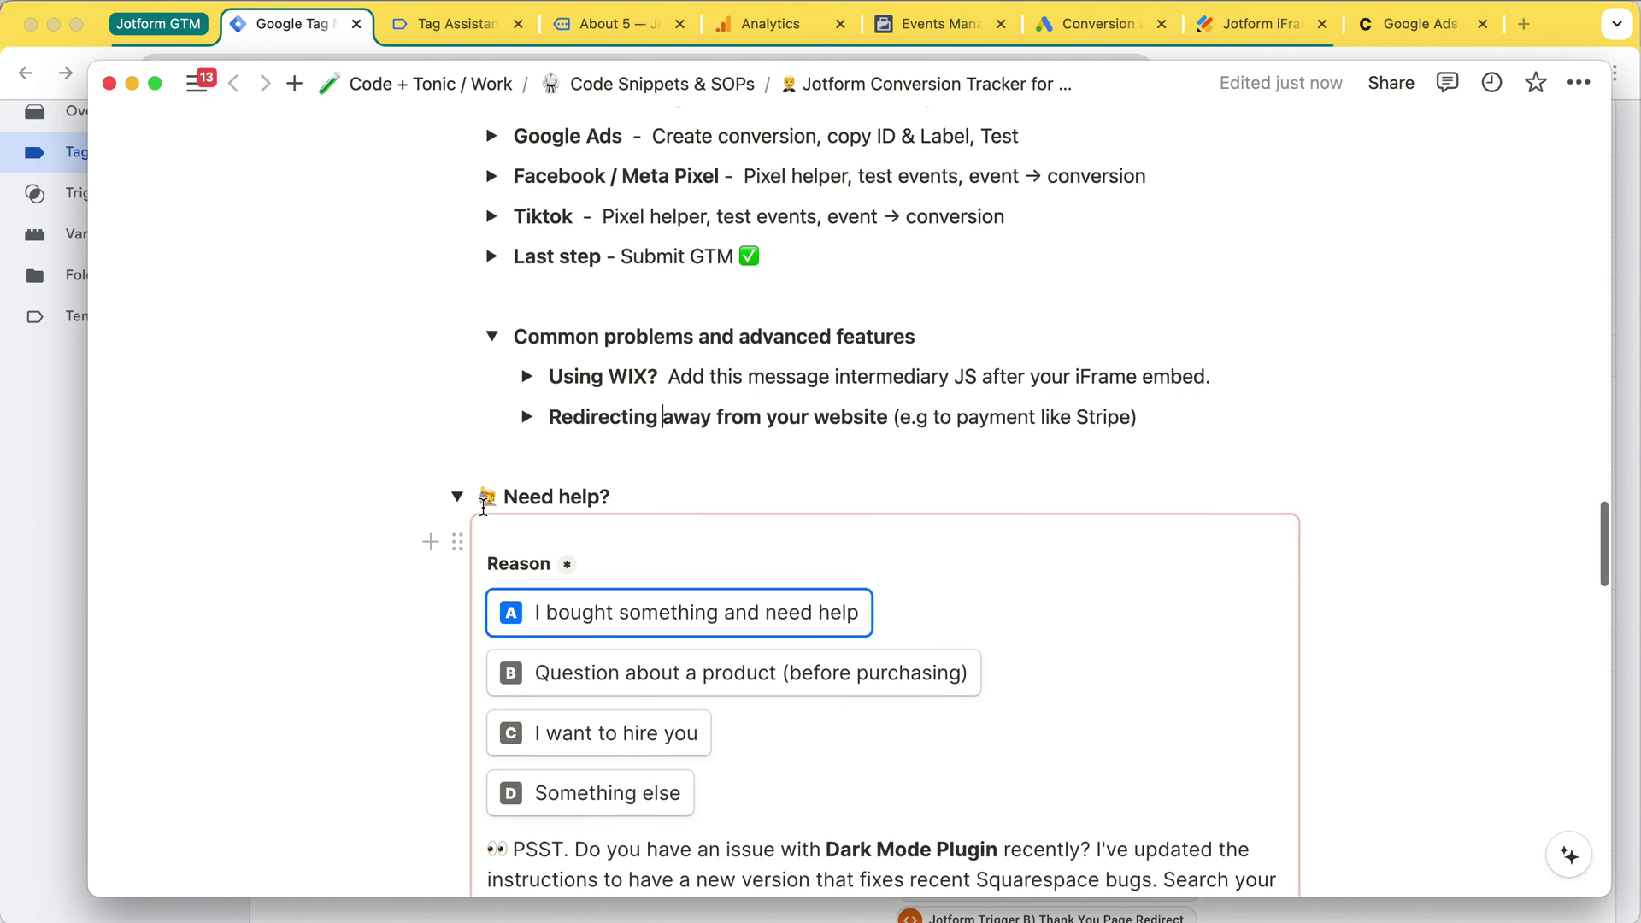
{"action": "scroll", "coordinate": [468, 525], "scroll_direction": "up", "scroll_amount": 3}
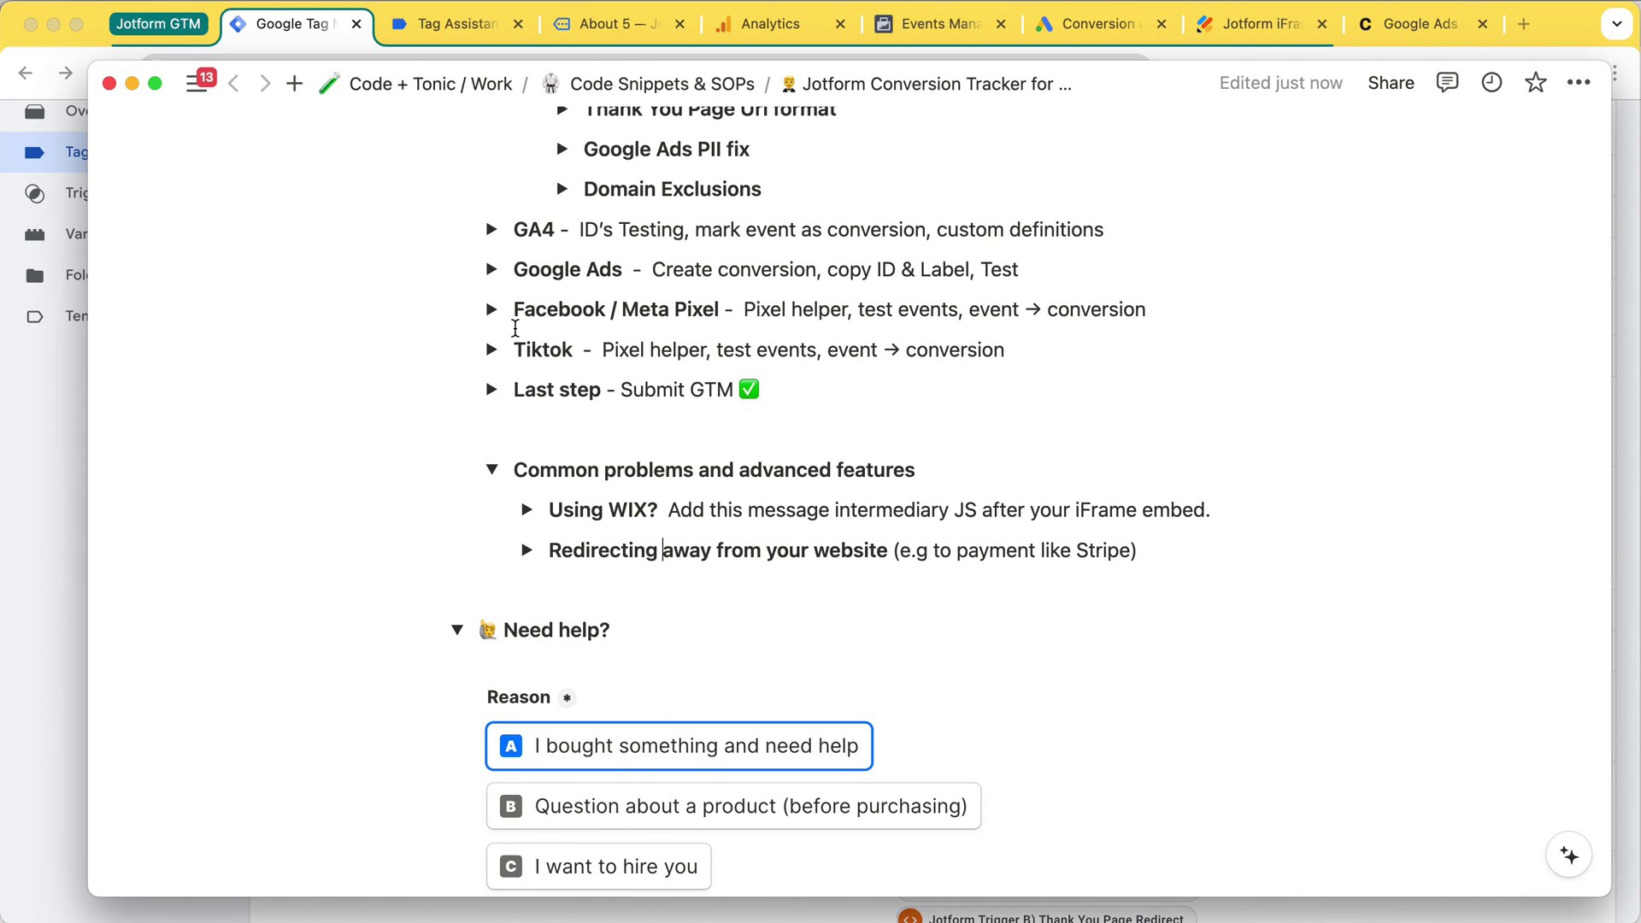
{"action": "left_click", "coordinate": [458, 632]}
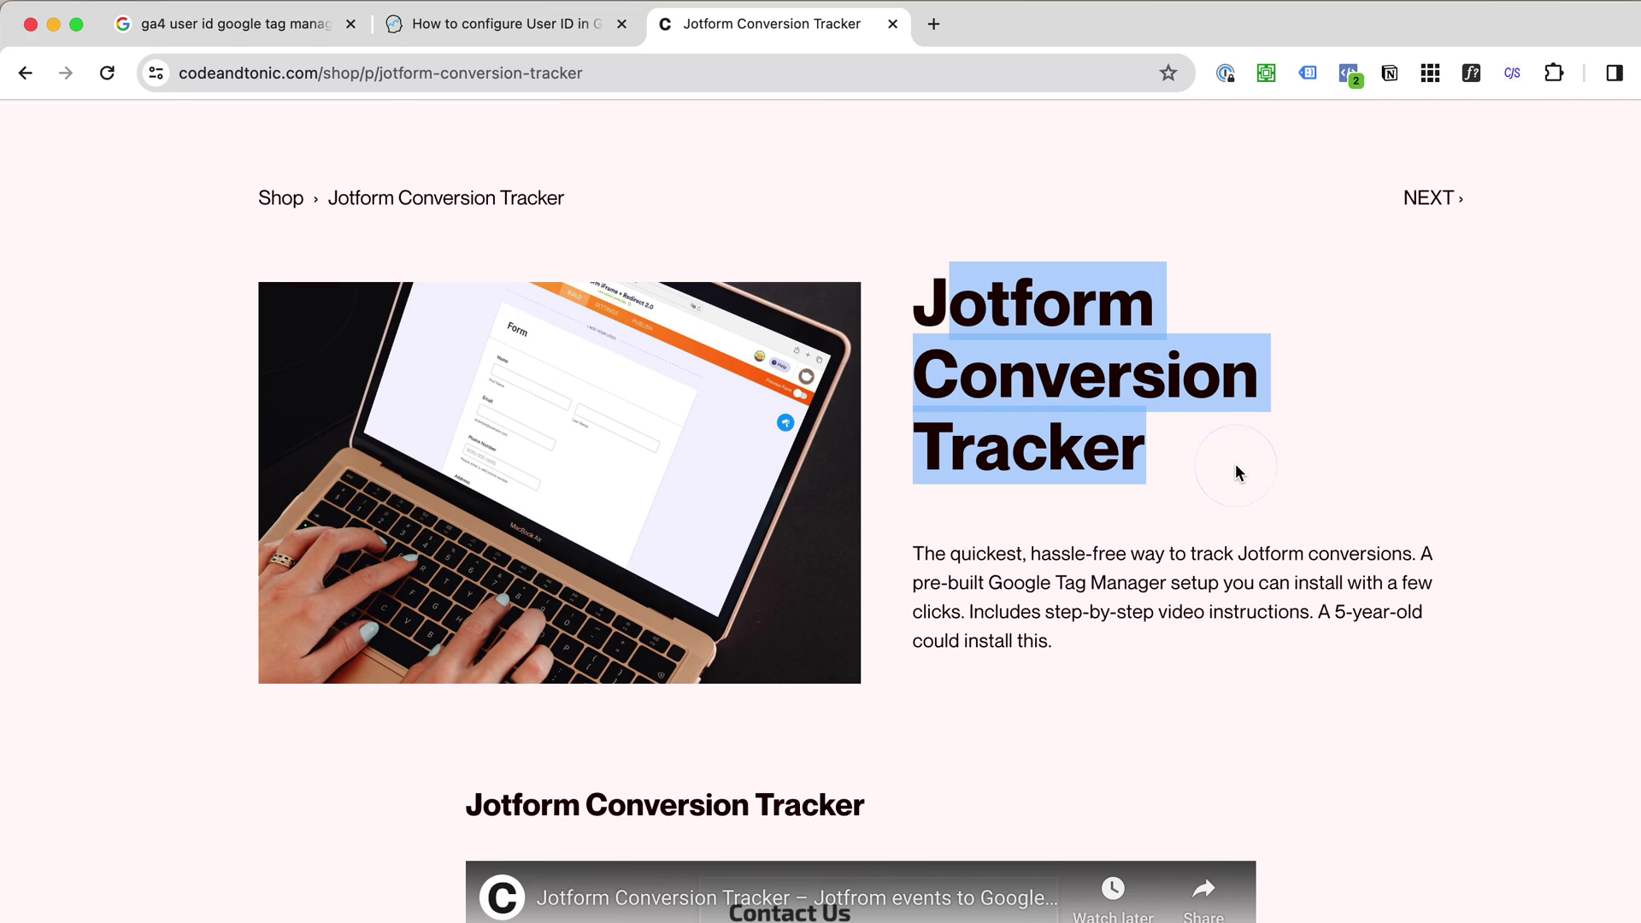
View the title and description of the Jotform Conversion Tracker on its codeandtonic.com shop page.
{"action": "left_click", "coordinate": [1217, 459]}
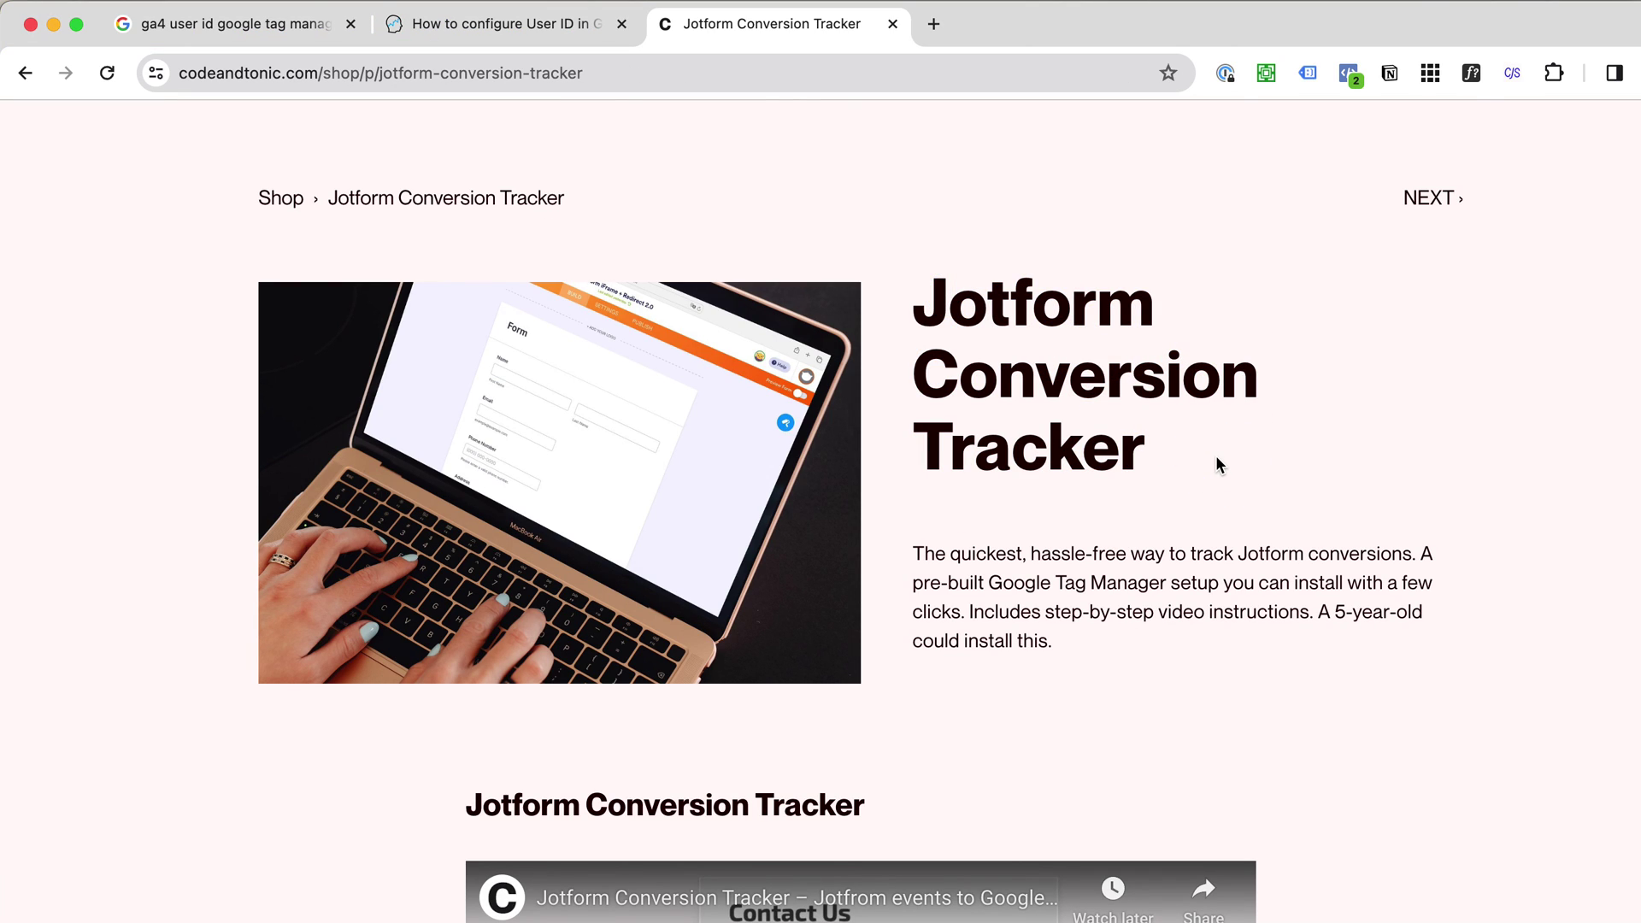
{"action": "scroll", "coordinate": [1216, 458], "scroll_direction": "down", "scroll_amount": 1}
{"action": "scroll", "coordinate": [1216, 458], "scroll_direction": "up", "scroll_amount": 2}
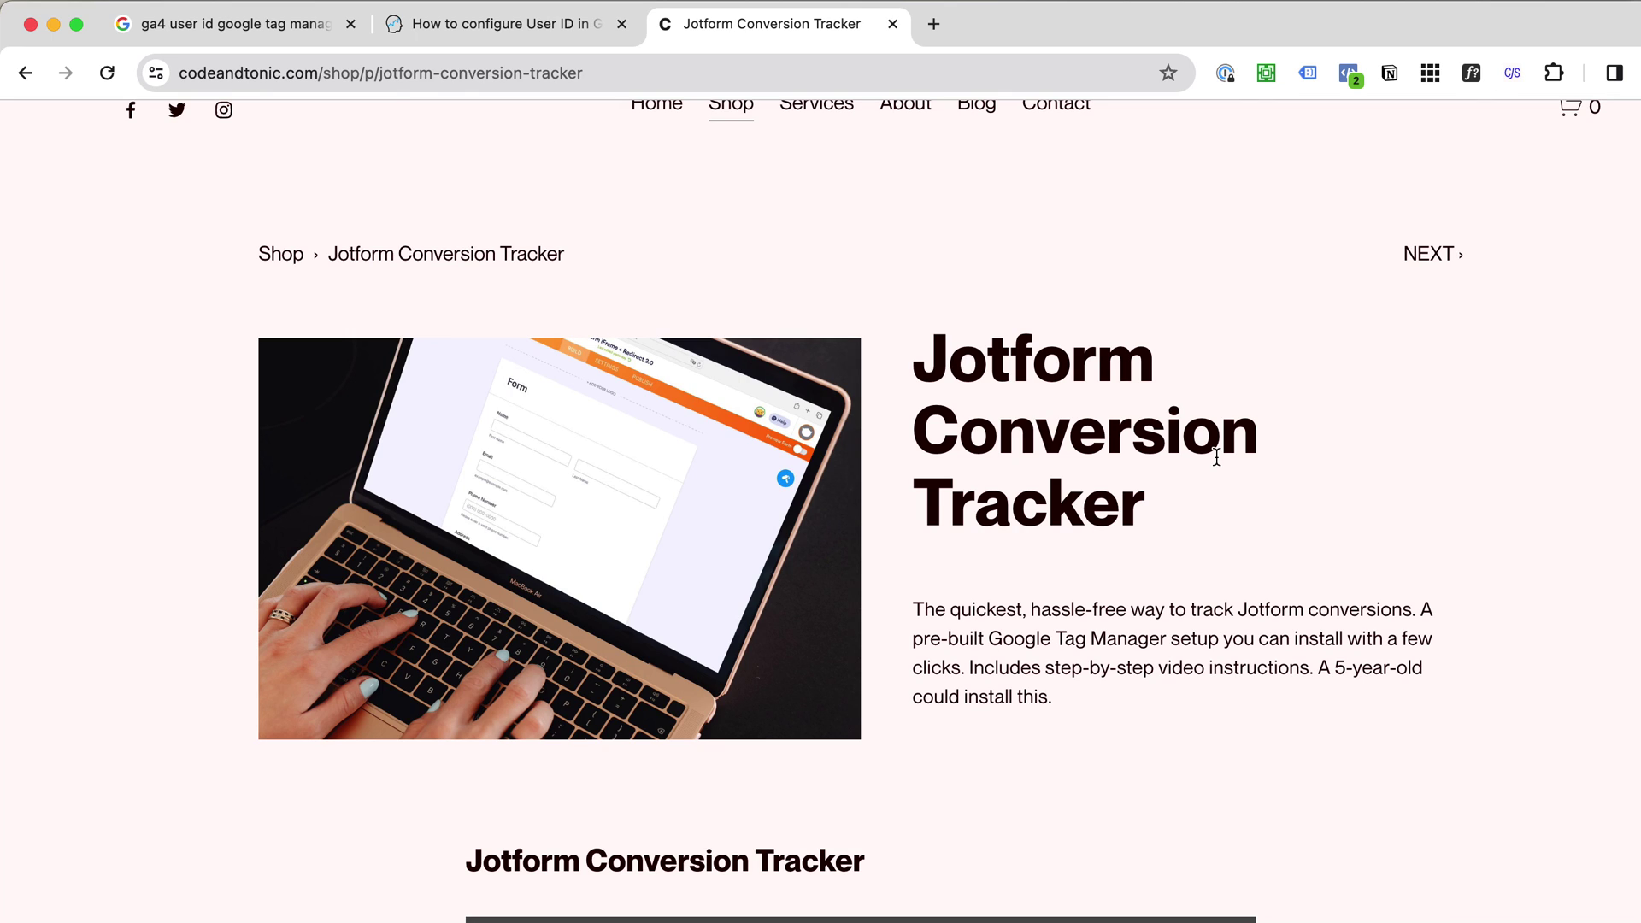
{"action": "scroll", "coordinate": [1217, 457], "scroll_direction": "up", "scroll_amount": 1}
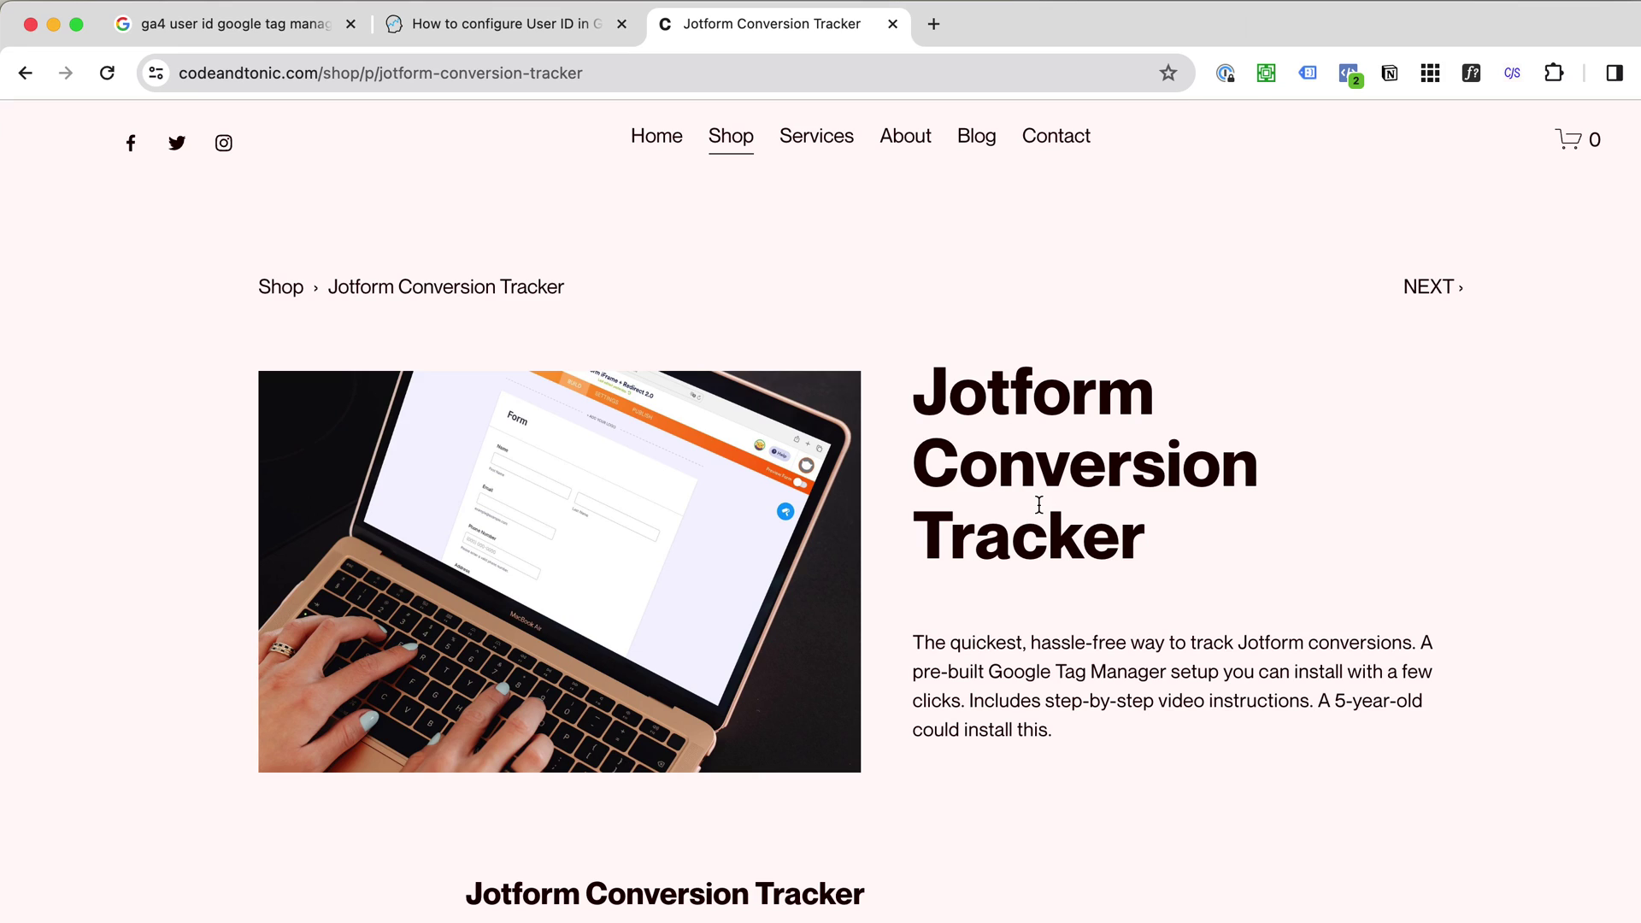